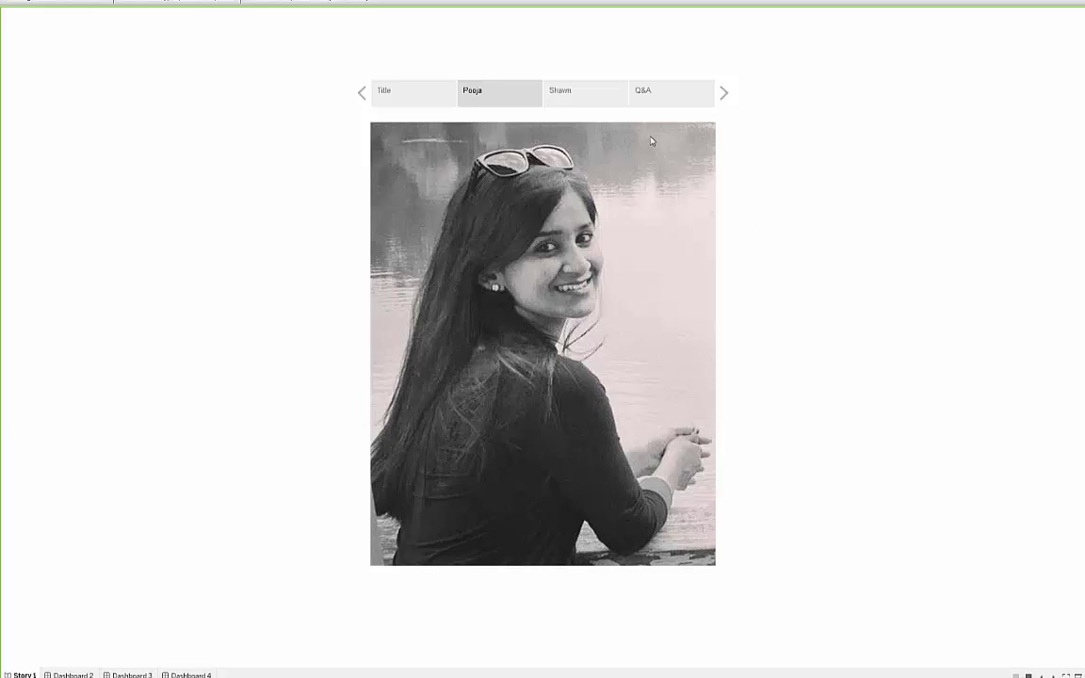
Step: Switch the story to its third story point
left_click(590, 93)
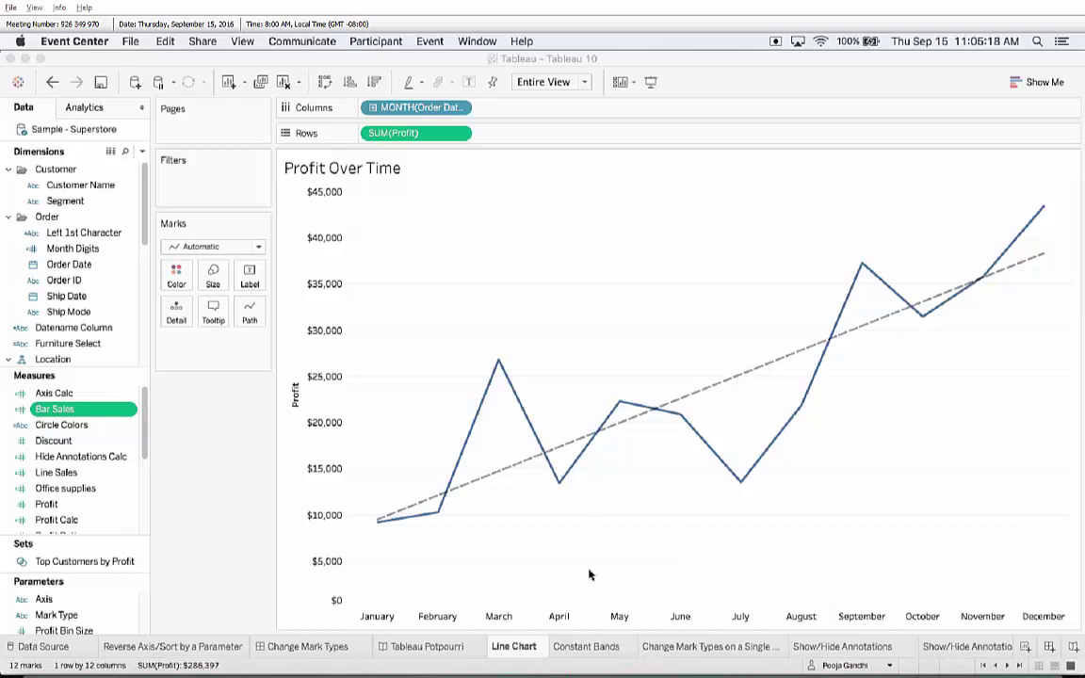
Step: Open the Constant Bands worksheet and show the axis header of the first SUM(Profit) field
left_click(577, 651)
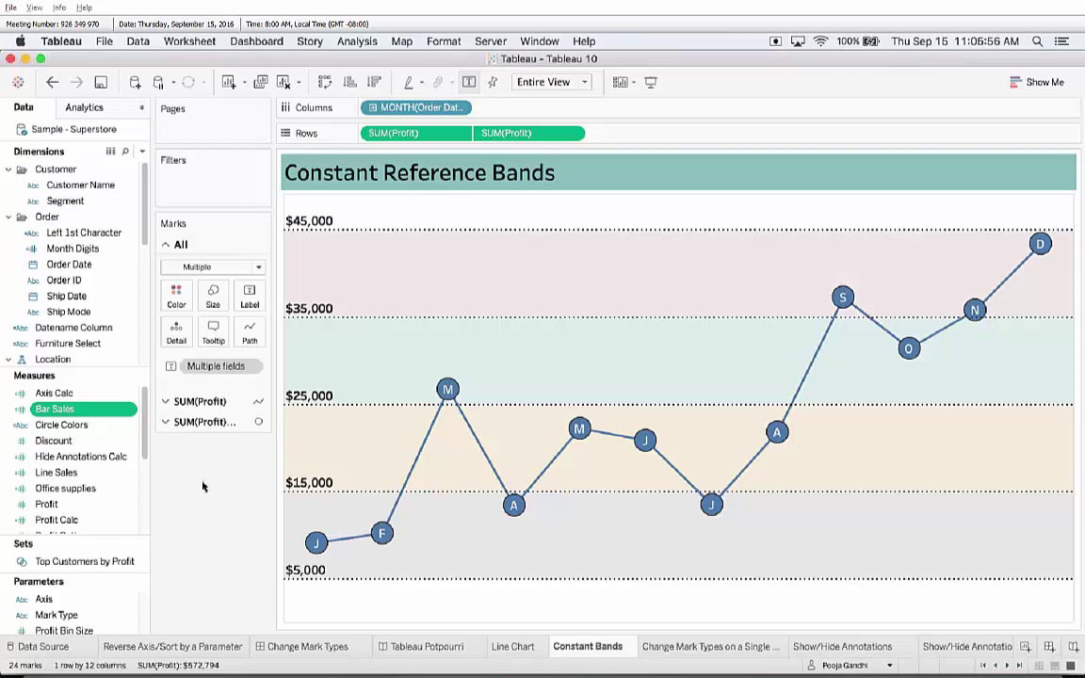
left_click(442, 132)
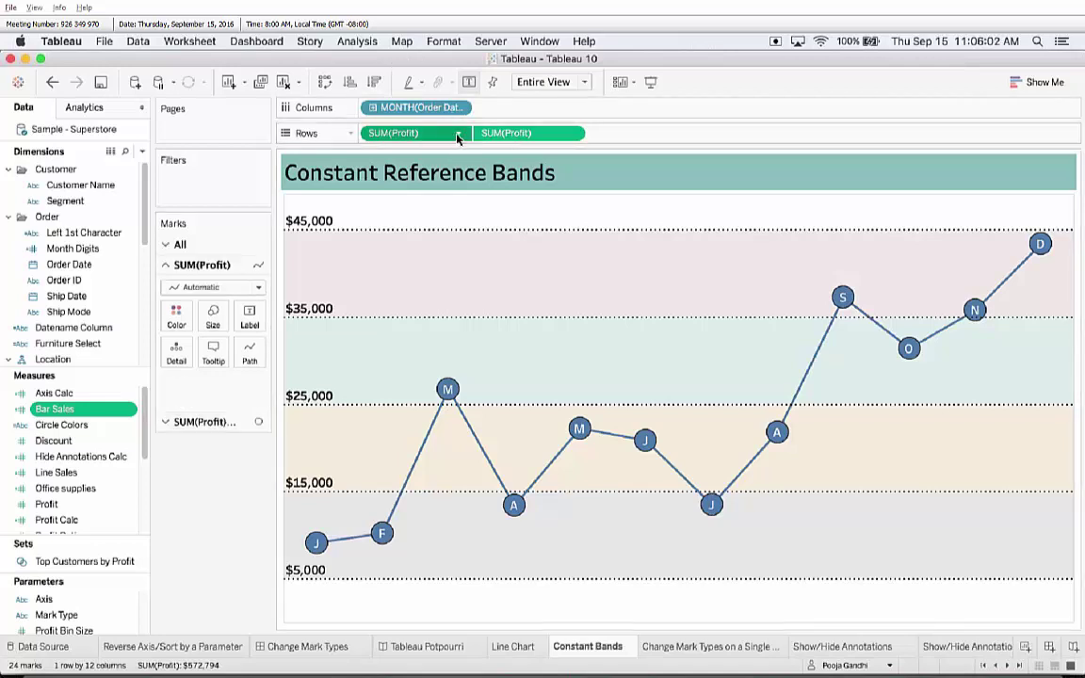
left_click(458, 133)
left_click(432, 212)
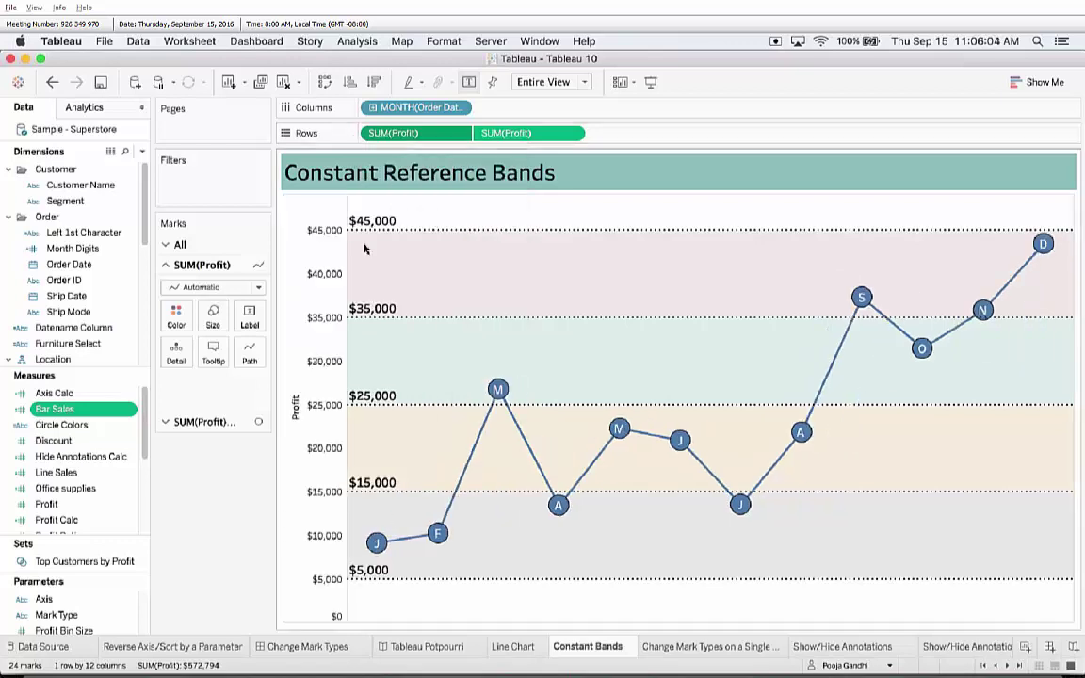
Step: Begin a reference band on the Profit axis, using Constant for both its Band From and Band To values
right_click(301, 321)
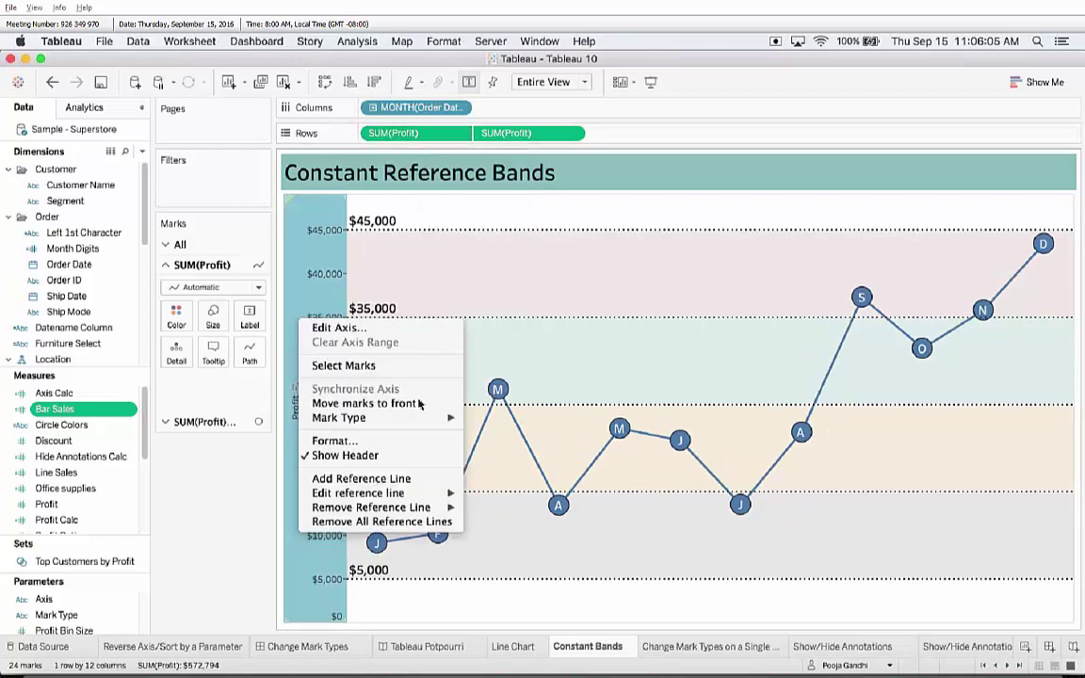
left_click(361, 479)
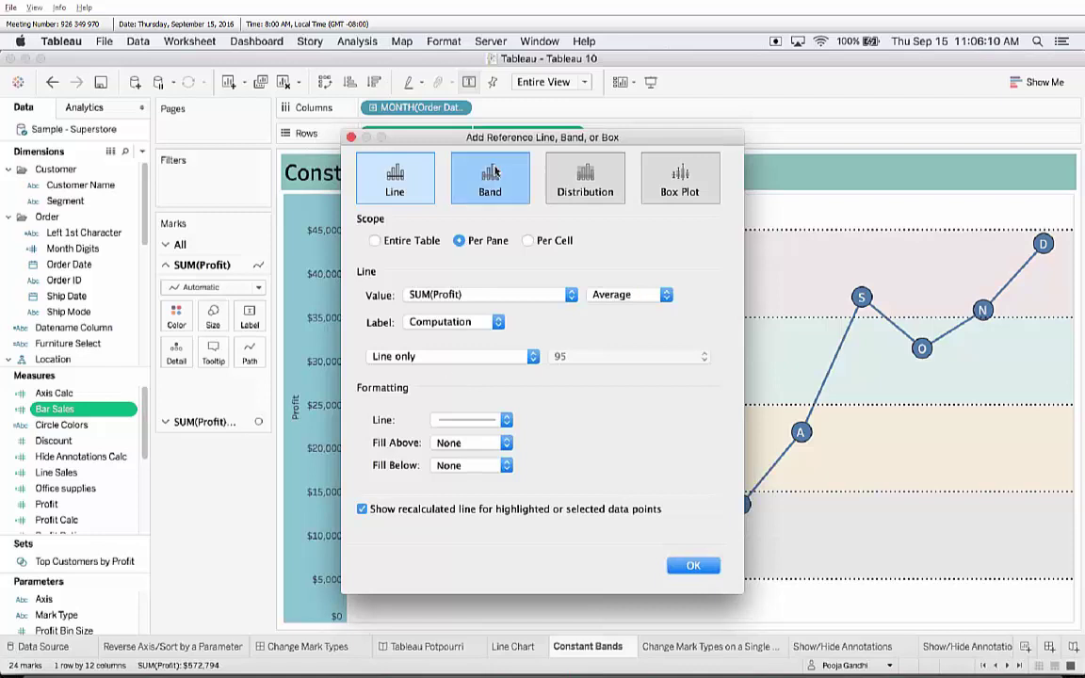
left_click(495, 170)
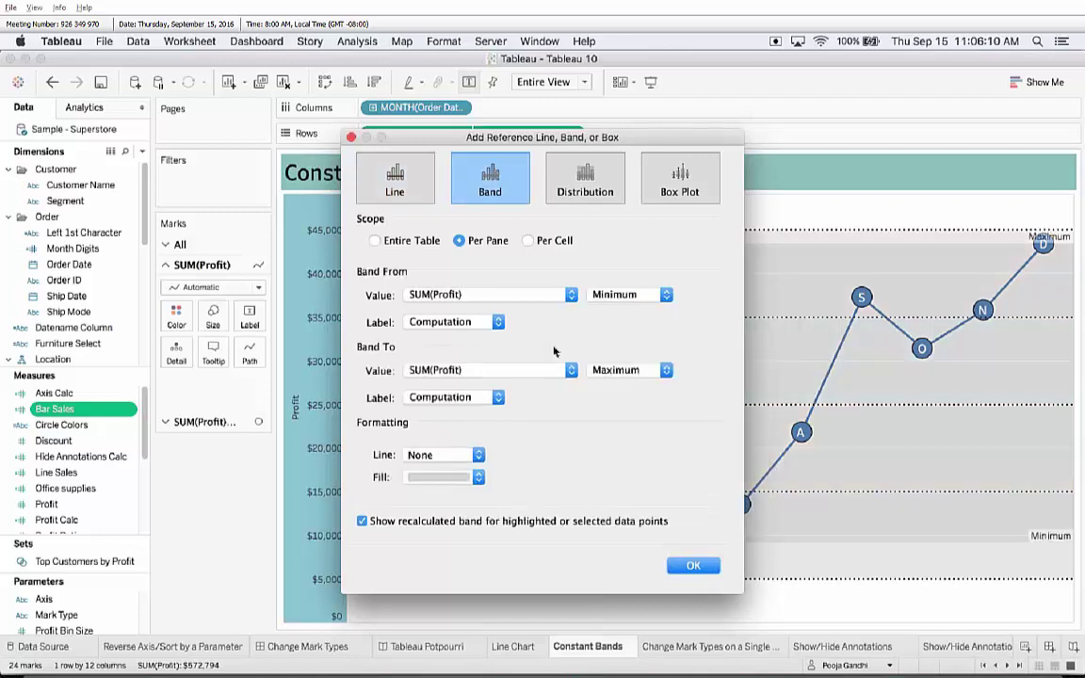
left_click(643, 298)
left_click(626, 281)
left_click(640, 370)
left_click(603, 346)
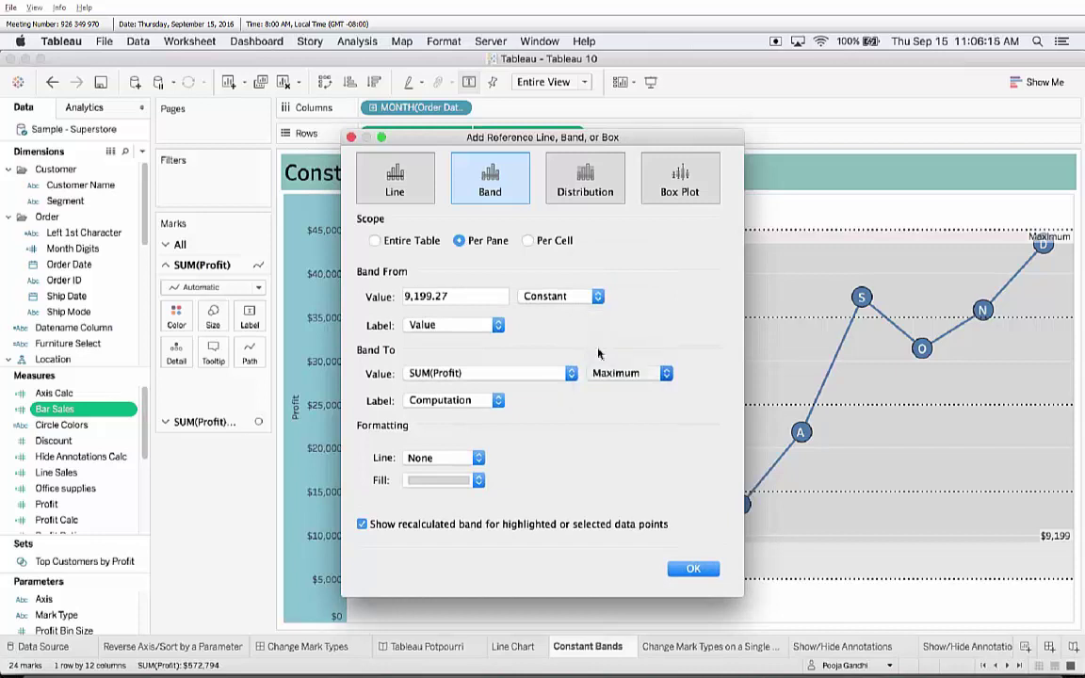
Step: Set the new band's start value to 45000 and its start label to None
double_click(491, 297)
left_click_drag(482, 136, 514, 146)
left_click_drag(681, 146, 906, 171)
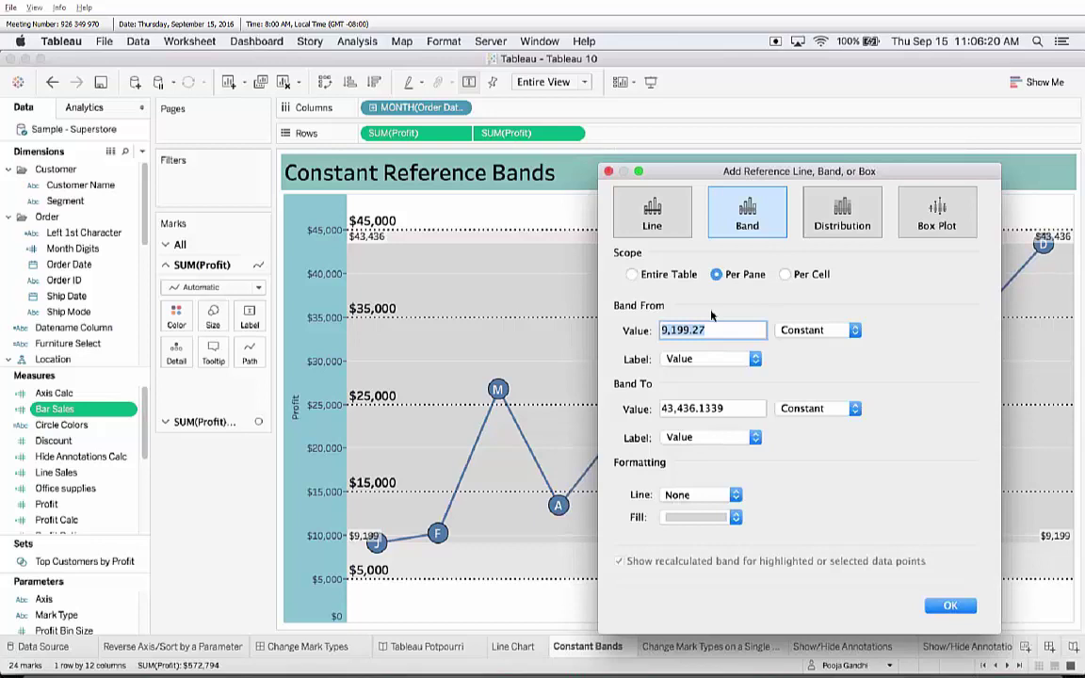
type("45")
left_click(711, 358)
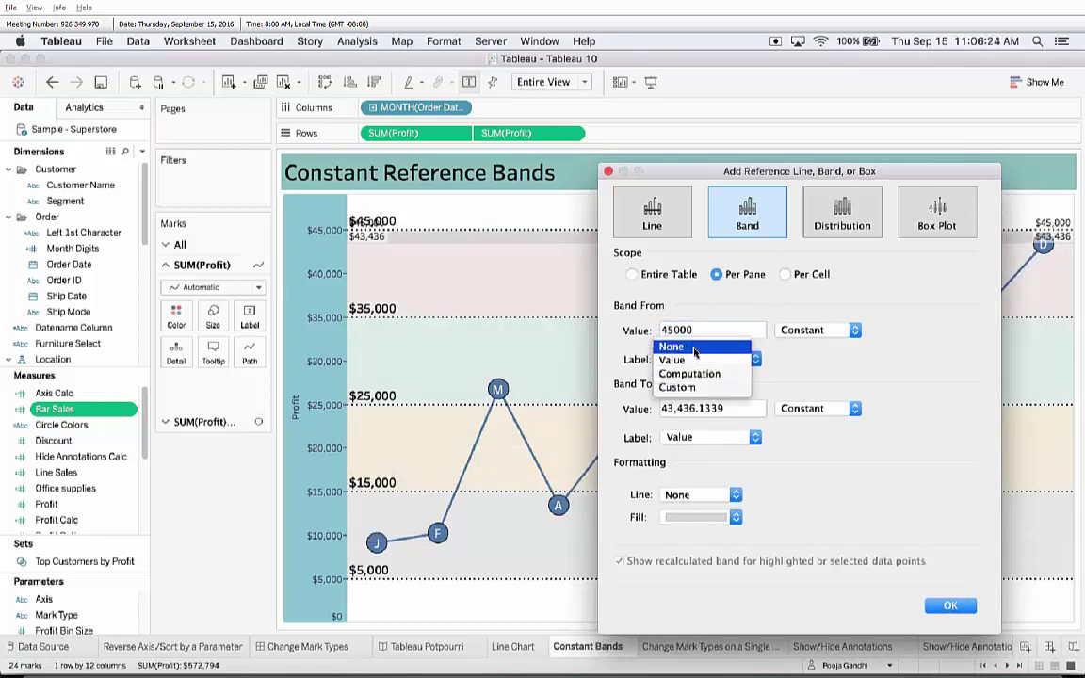
left_click(694, 347)
Step: Set the band's end value to 55000, choose a light gray fill and add the band
left_click(739, 408)
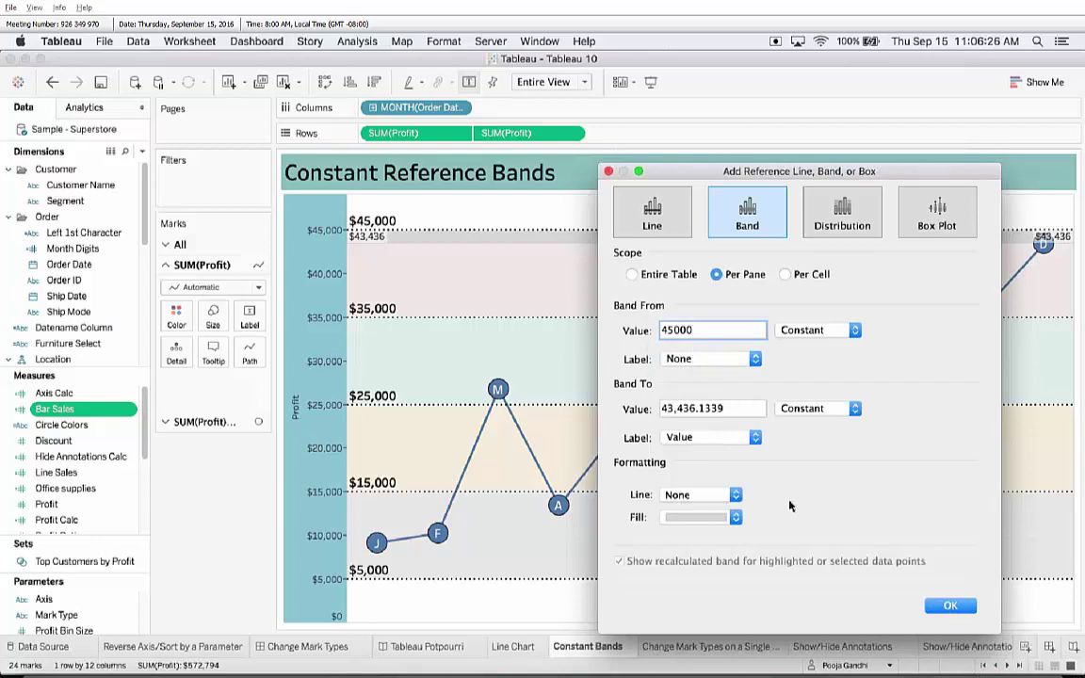
key("super+a")
type("550000")
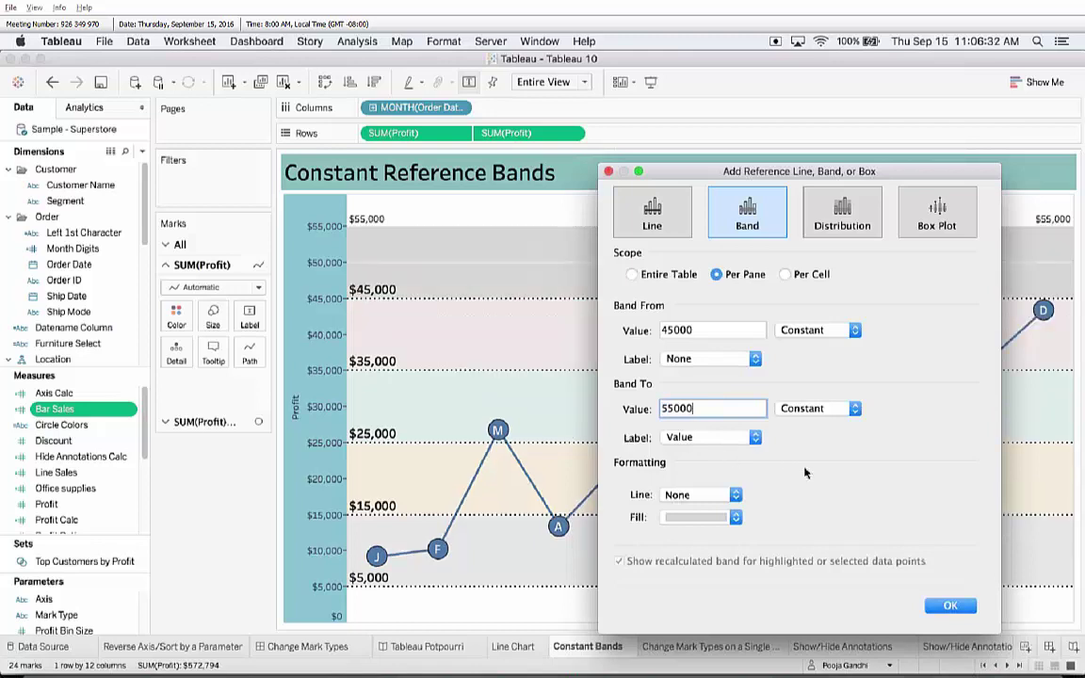
left_click(713, 515)
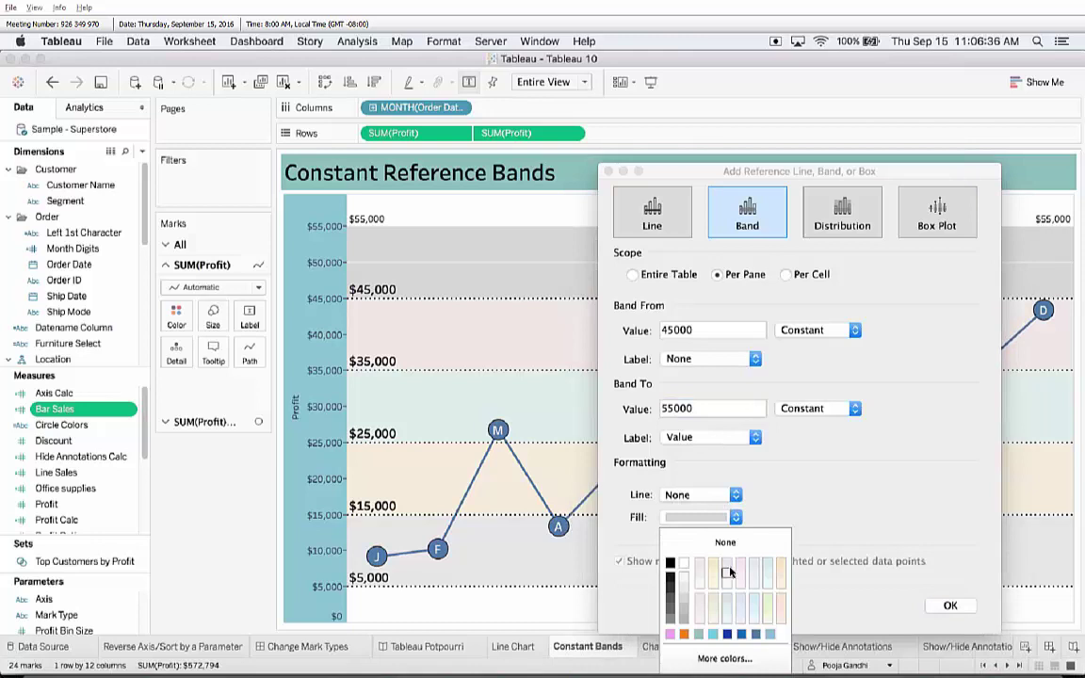
left_click(728, 572)
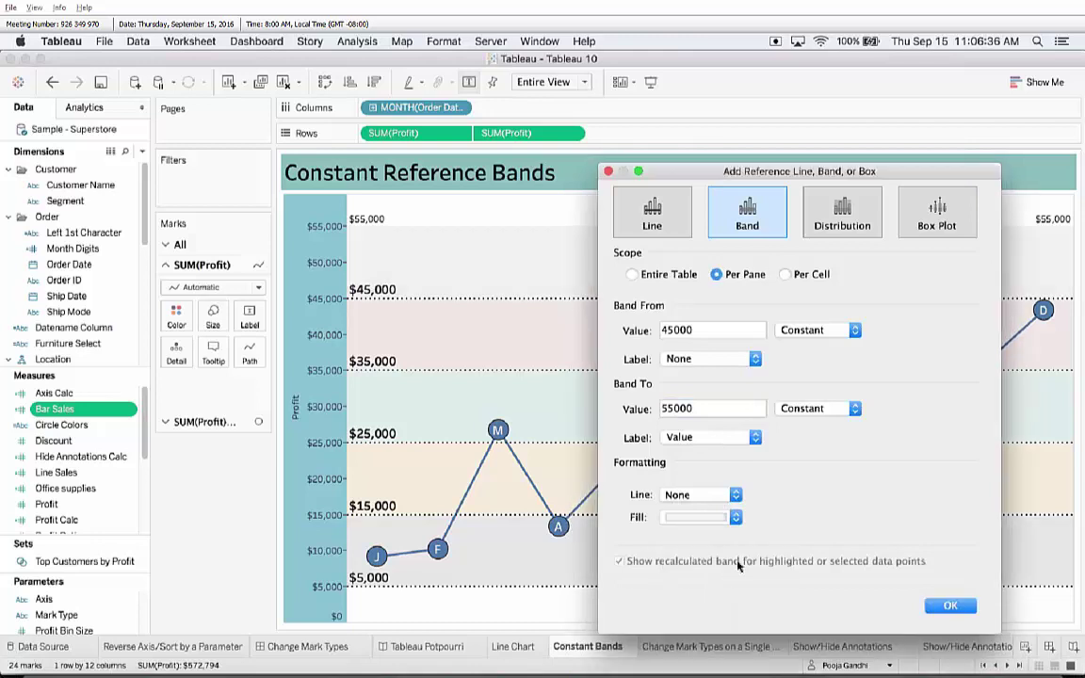
left_click(951, 606)
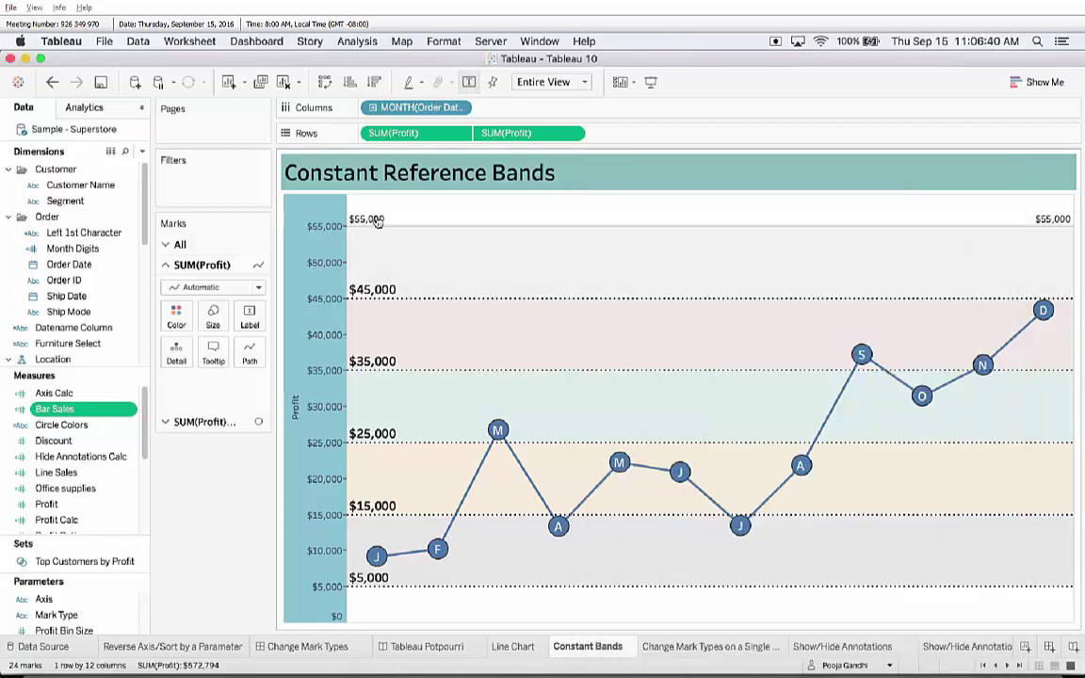
Step: Format the label of the $55,000 reference band as bold, size 12
right_click(376, 220)
left_click(412, 237)
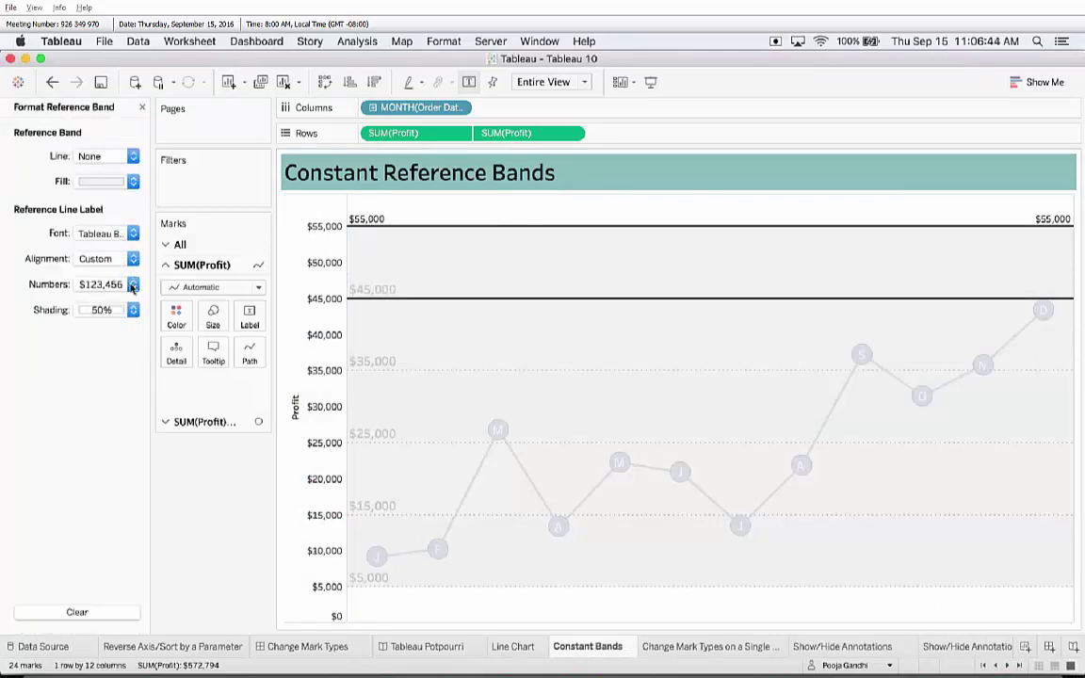
left_click(133, 285)
left_click(133, 284)
left_click(133, 236)
left_click(110, 279)
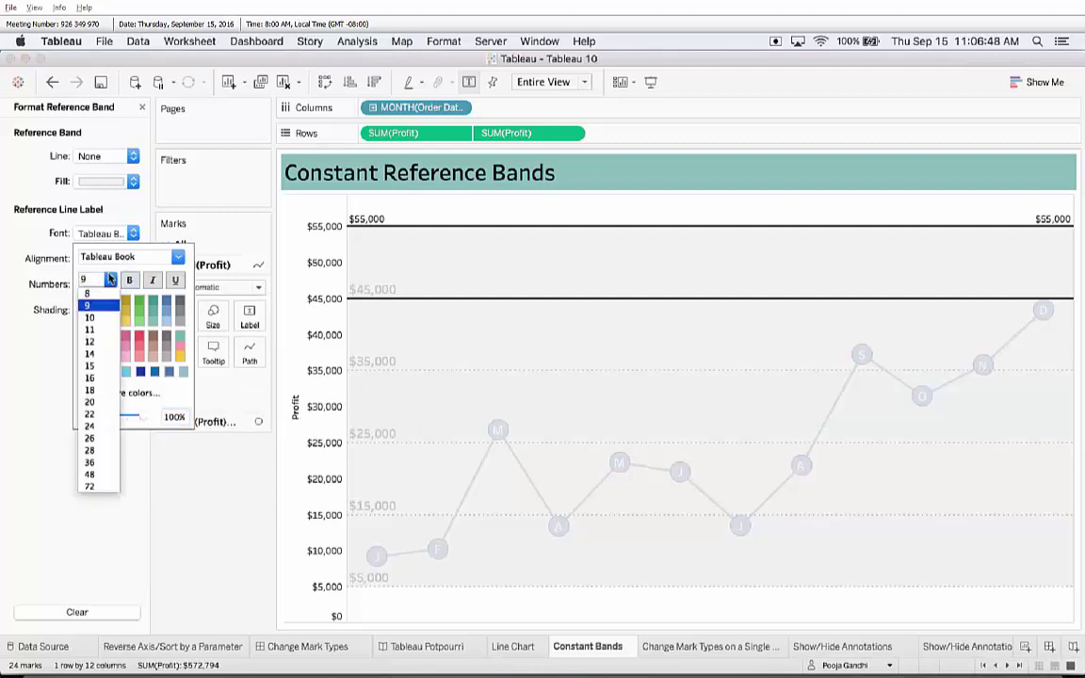
left_click(89, 341)
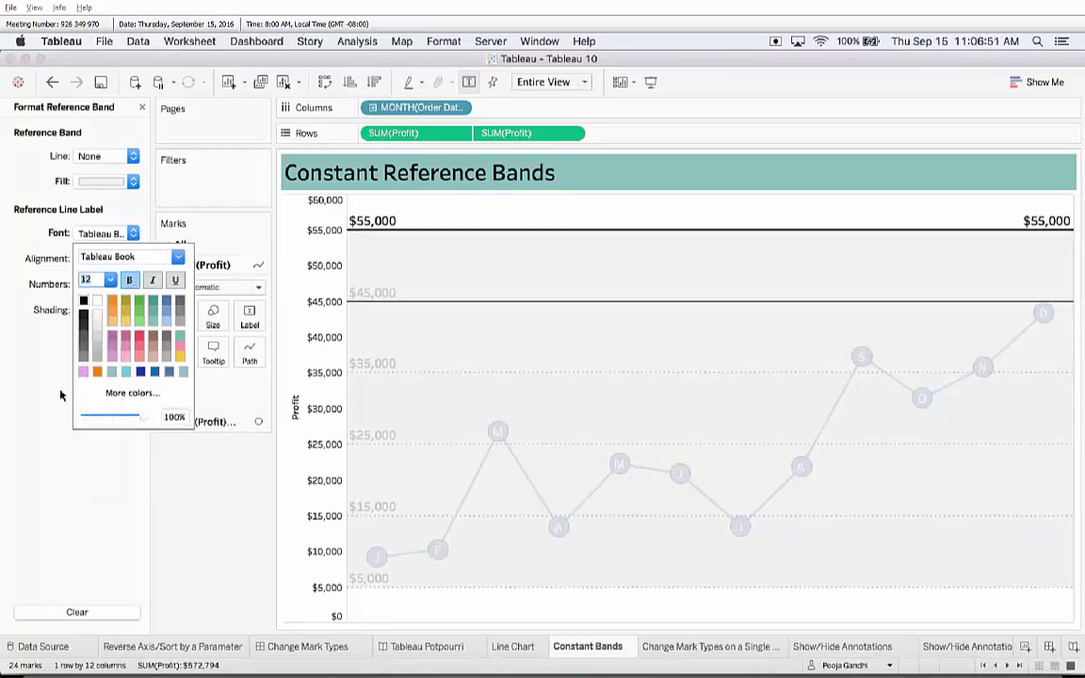
Step: Give the $45,000 to $55,000 band a dotted border line
left_click(114, 154)
left_click(118, 231)
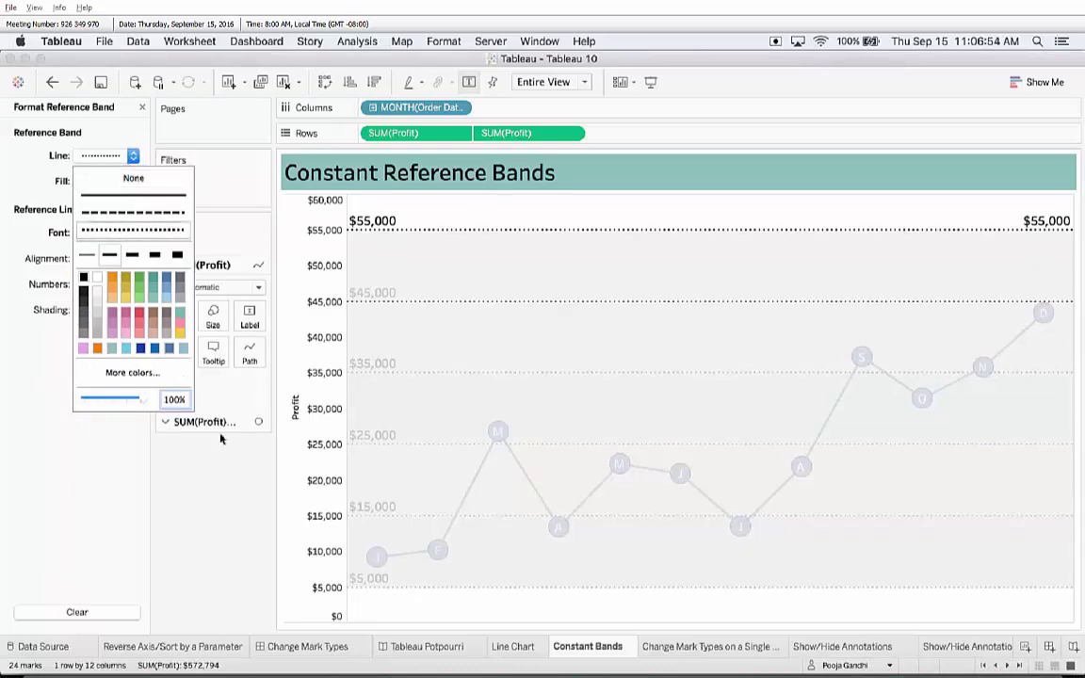
left_click(223, 457)
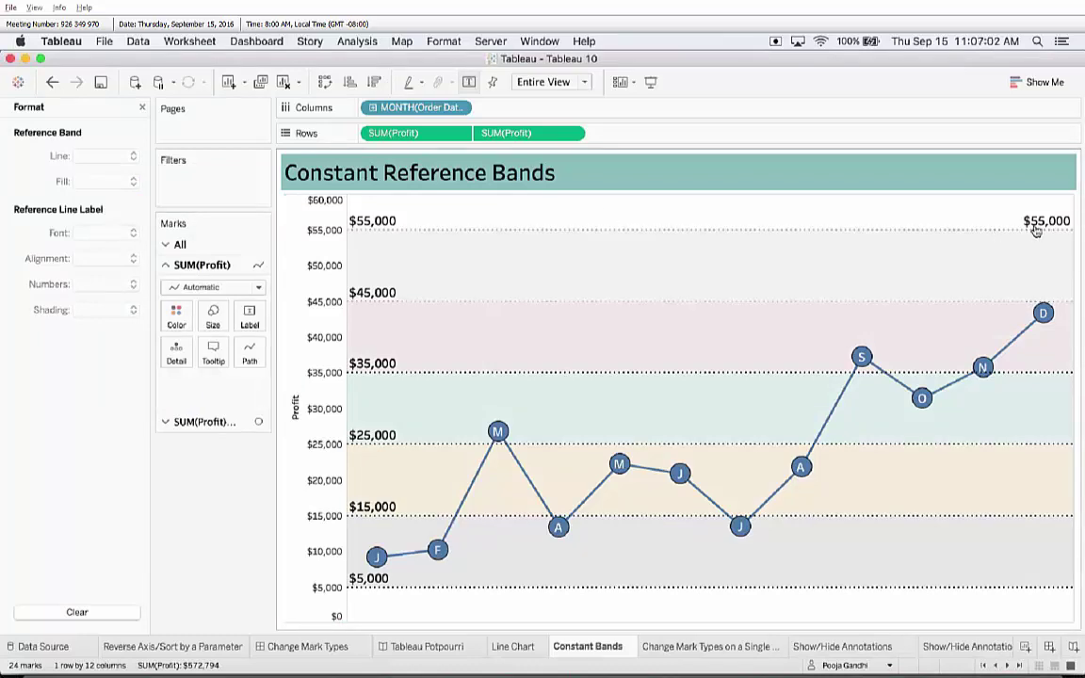
right_click(934, 223)
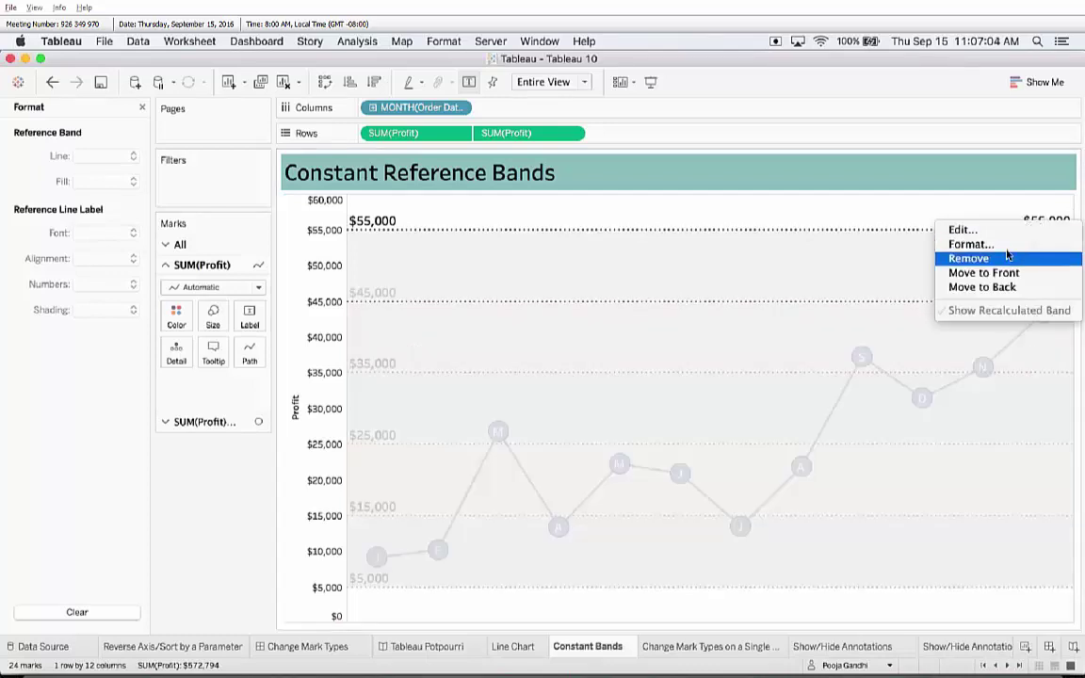
left_click(1005, 258)
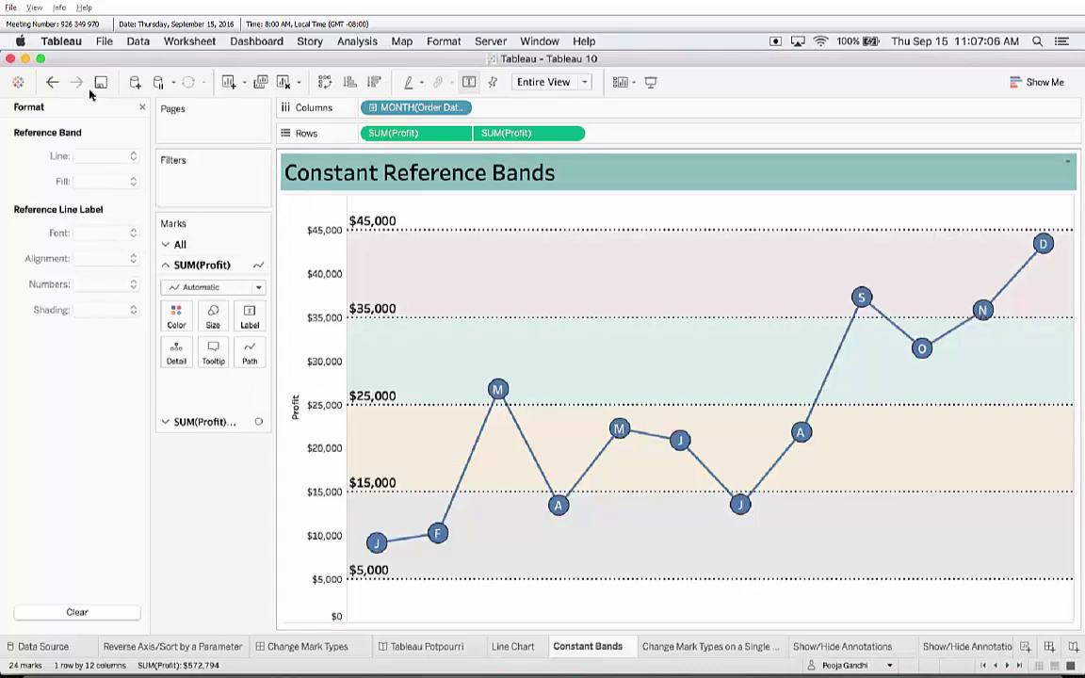
left_click(52, 83)
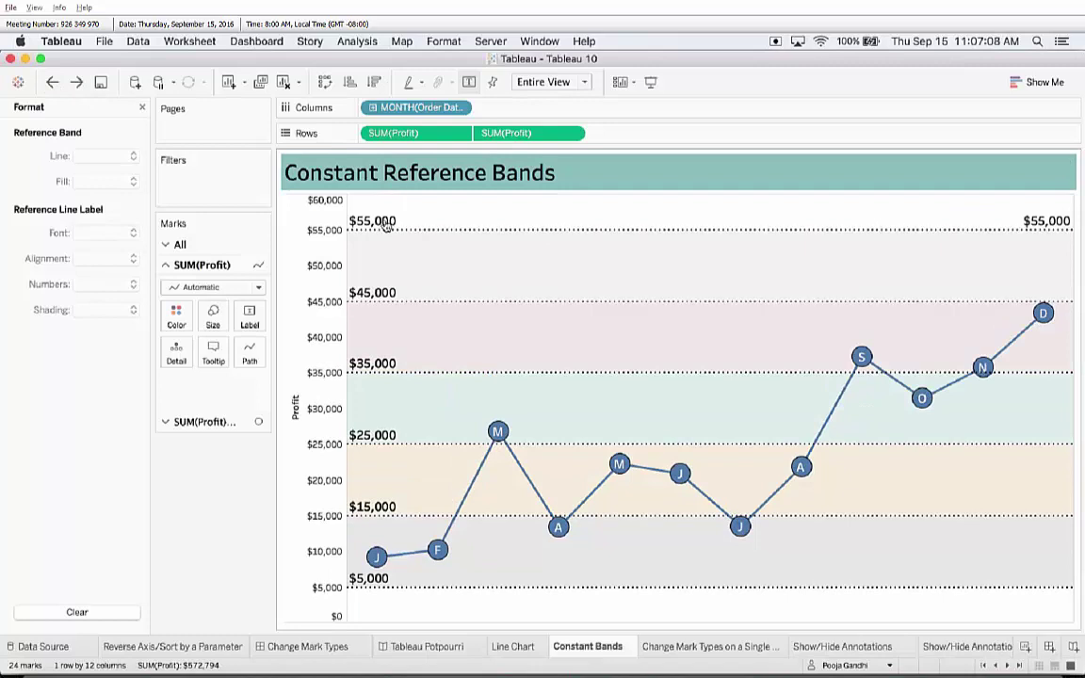
Step: Align the $55,000 band label horizontally to the left, and hide the Profit axis header
left_click(121, 263)
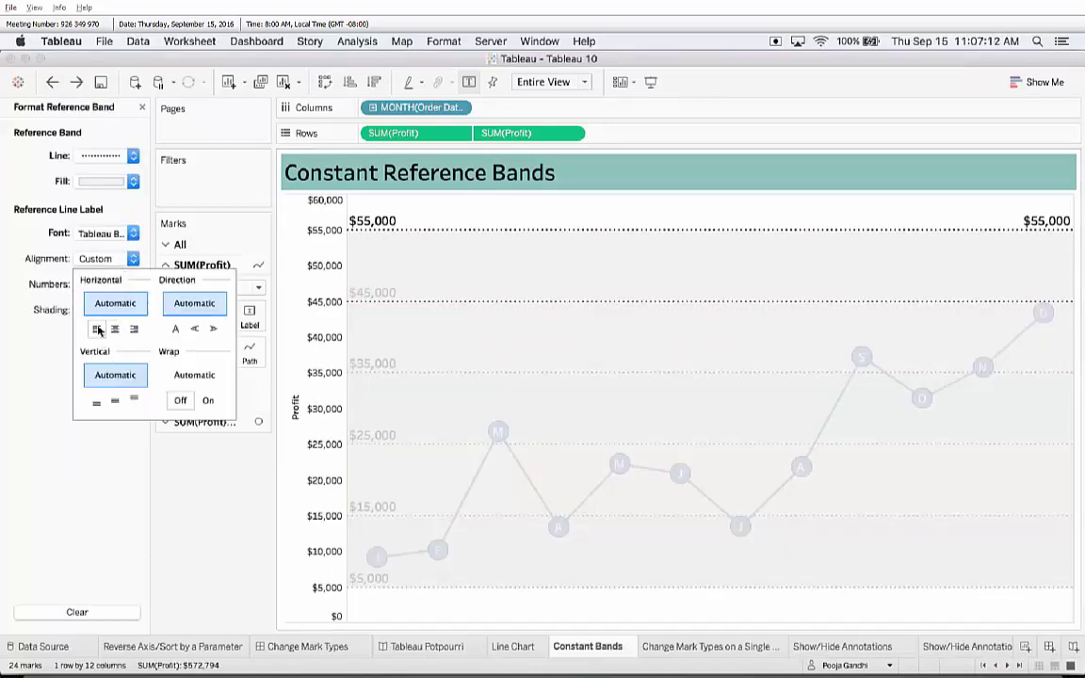
left_click(97, 328)
left_click(226, 513)
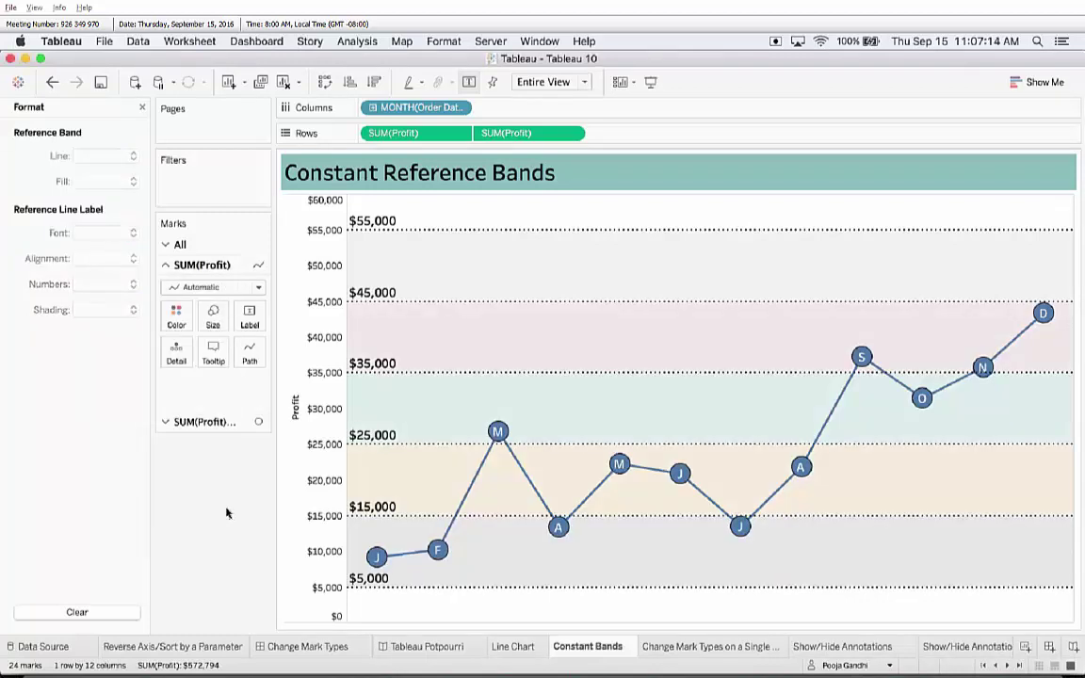
left_click(142, 107)
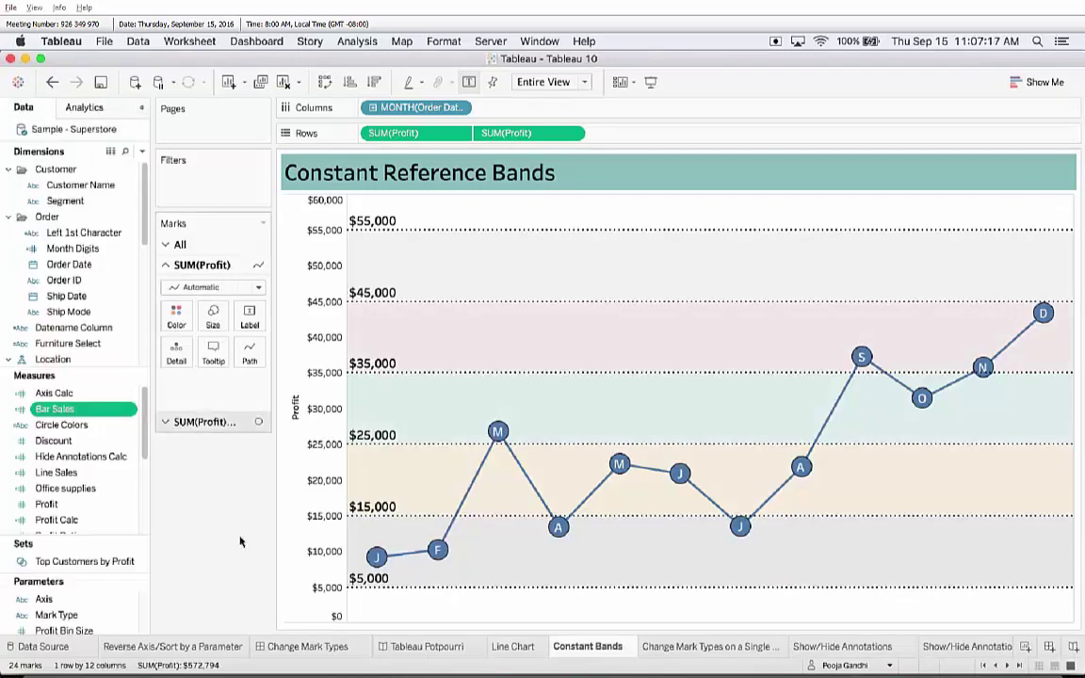
right_click(337, 315)
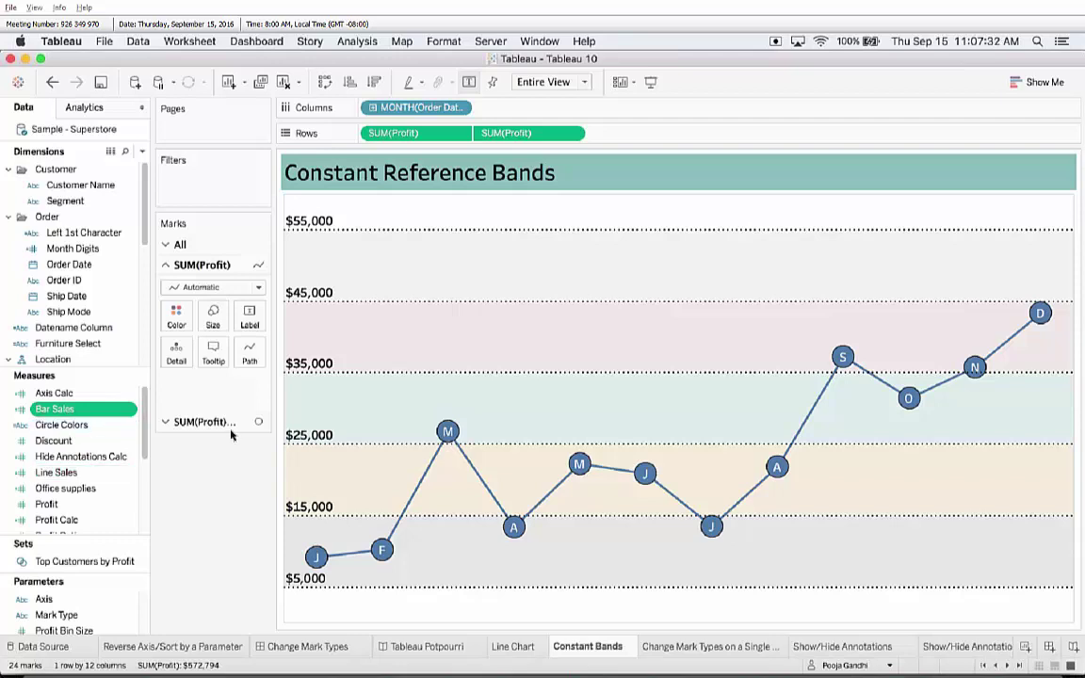
Step: Color the circle marks of the second SUM(Profit) by the Circle Colors field
left_click(200, 421)
left_click_drag(61, 425, 177, 341)
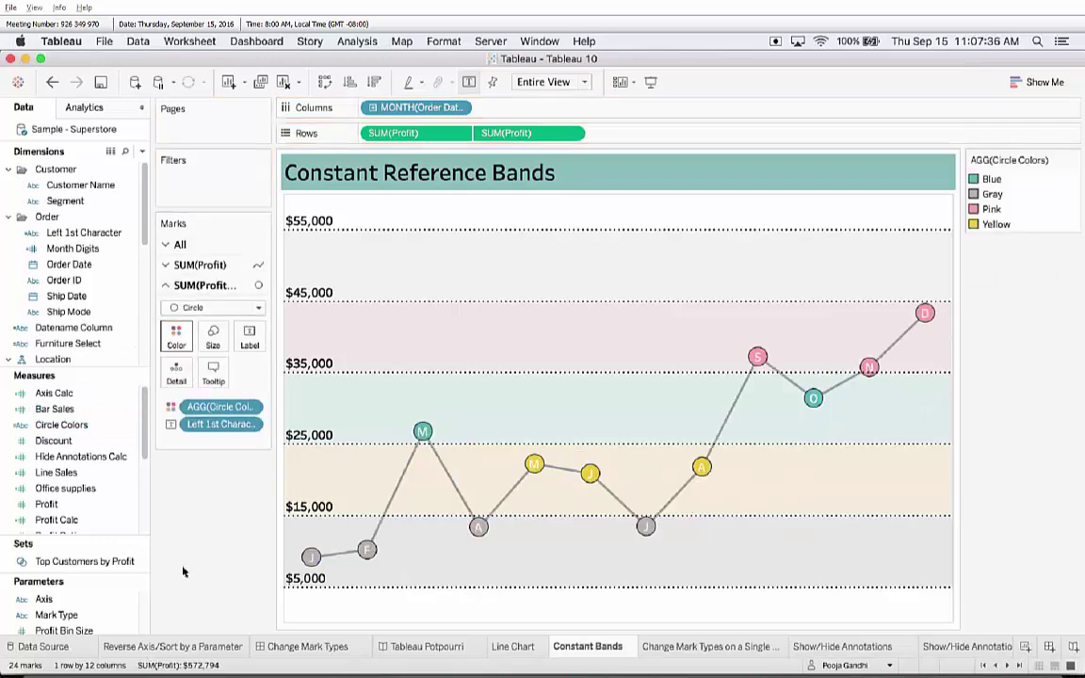
Step: Review the profit thresholds in the Circle Colors calculation, and place the Circle Colors legend beneath the Marks card
right_click(61, 424)
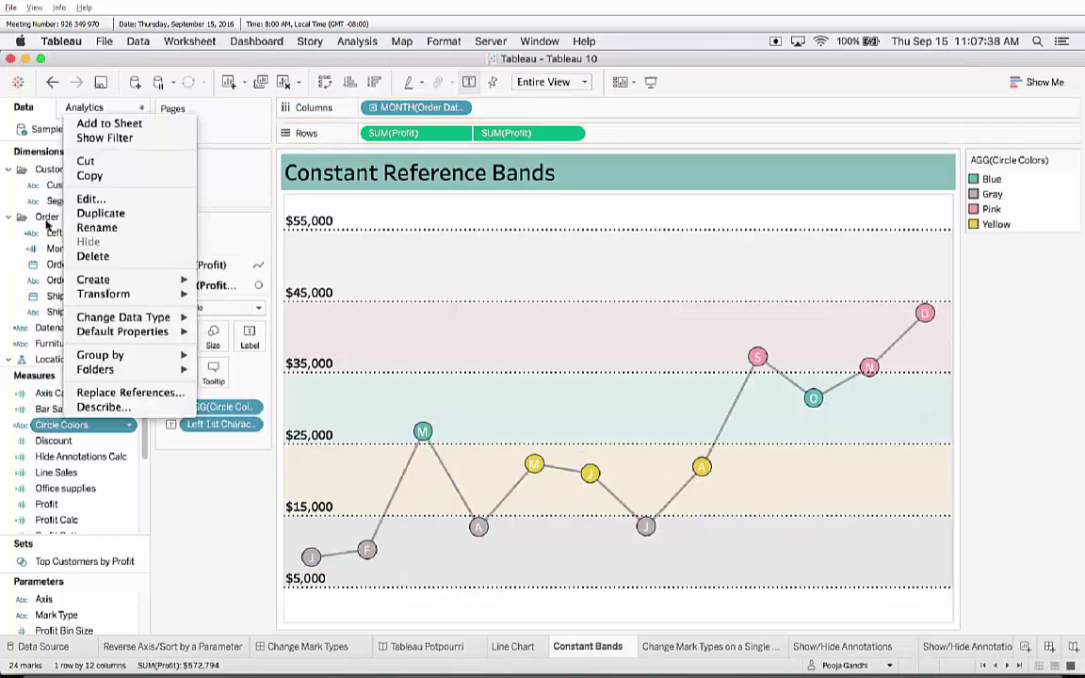
left_click(86, 200)
left_click_drag(593, 423, 302, 439)
left_click_drag(733, 471, 537, 473)
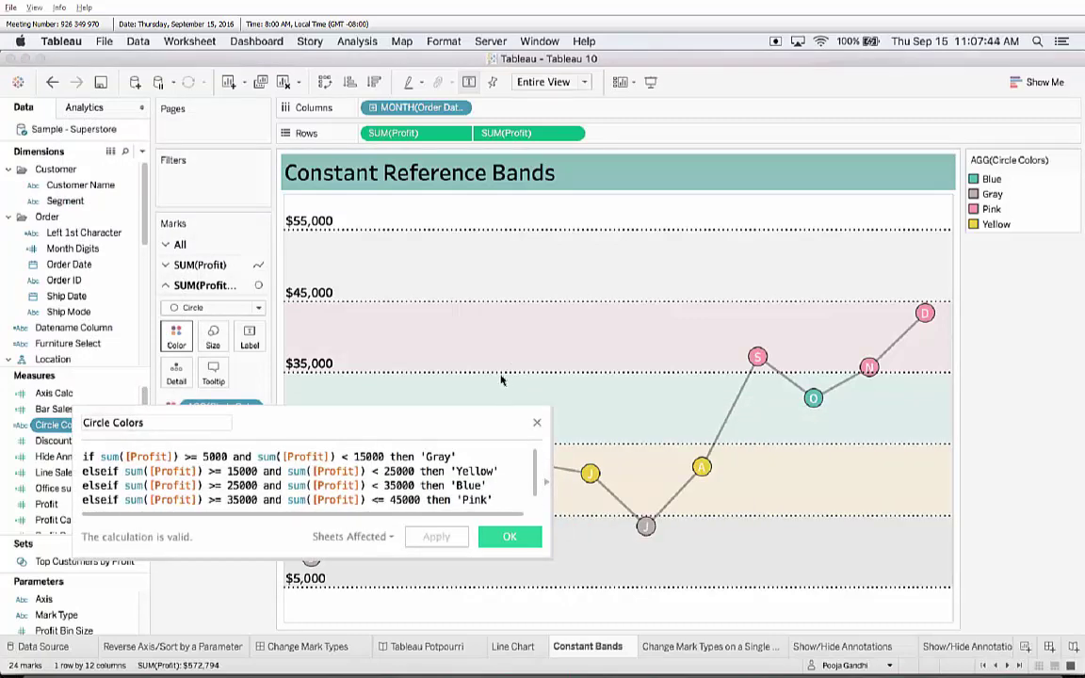
left_click_drag(503, 411, 503, 371)
left_click_drag(428, 394, 979, 461)
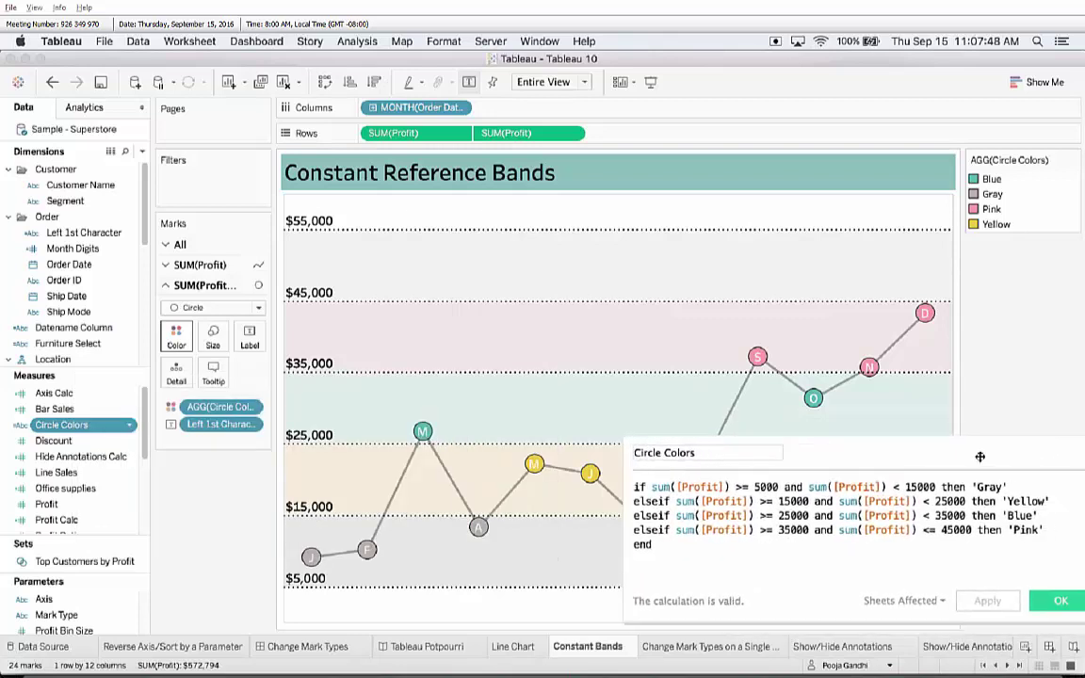
left_click_drag(1012, 158, 213, 496)
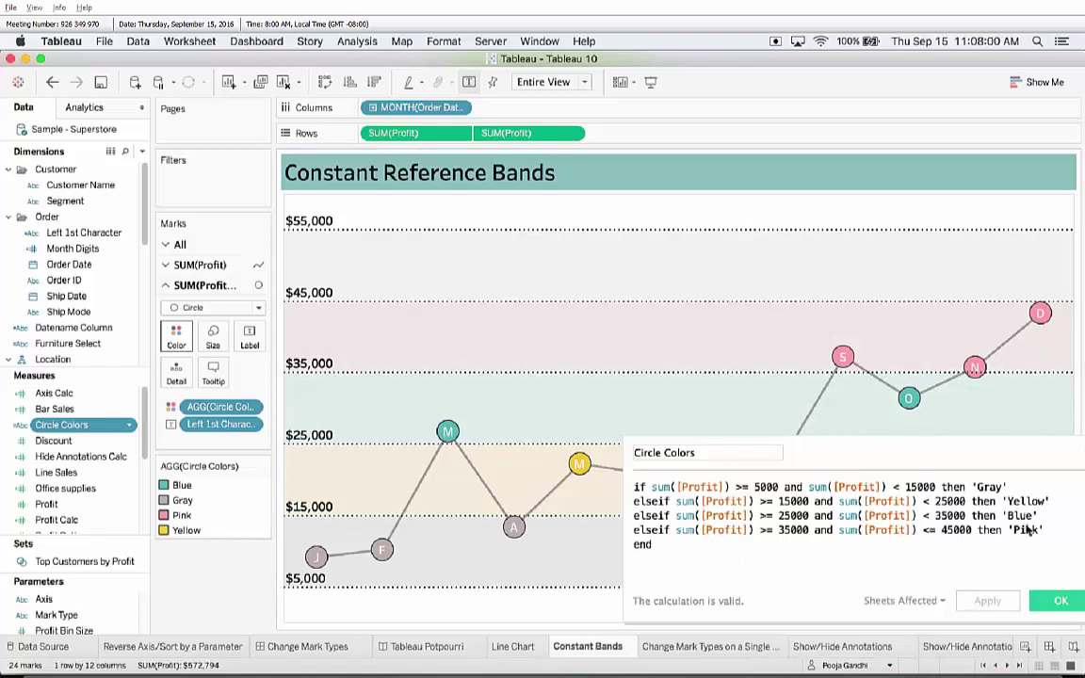
left_click_drag(1039, 463, 945, 473)
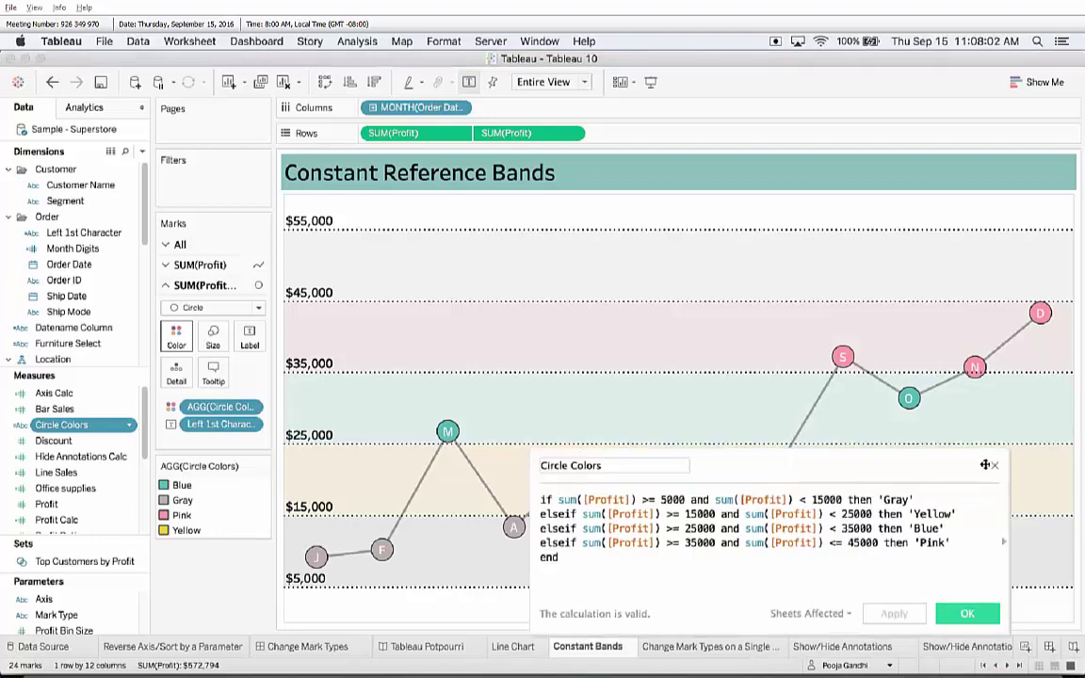
left_click(993, 467)
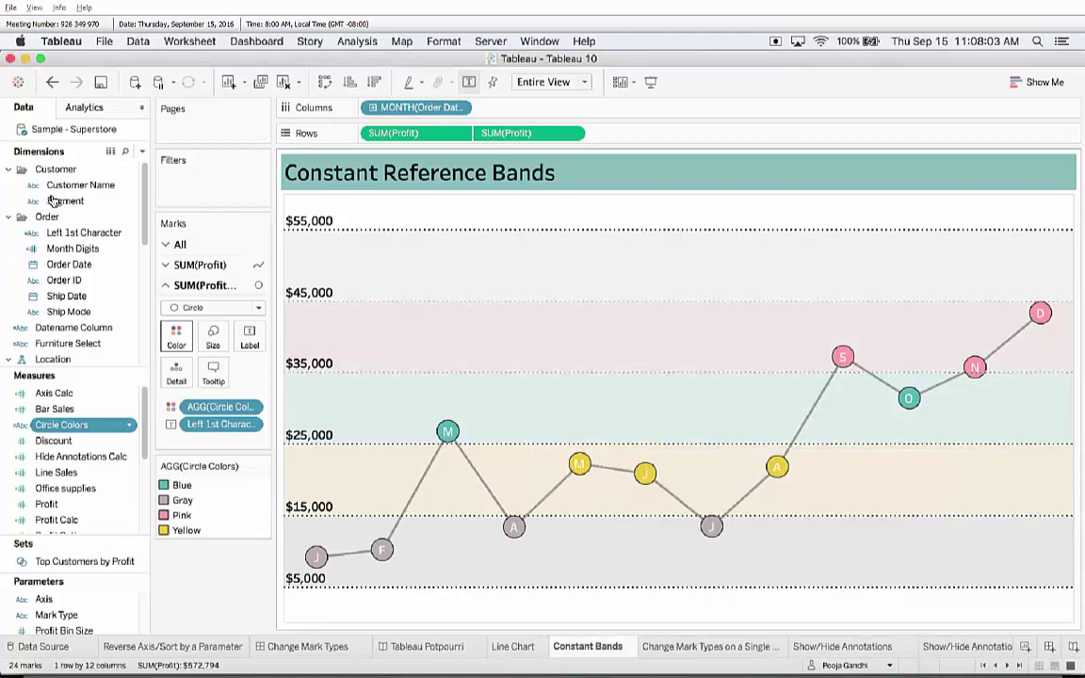
Step: Add the Order Date dimension to the Constant Bands sheet
right_click(81, 265)
left_click(93, 270)
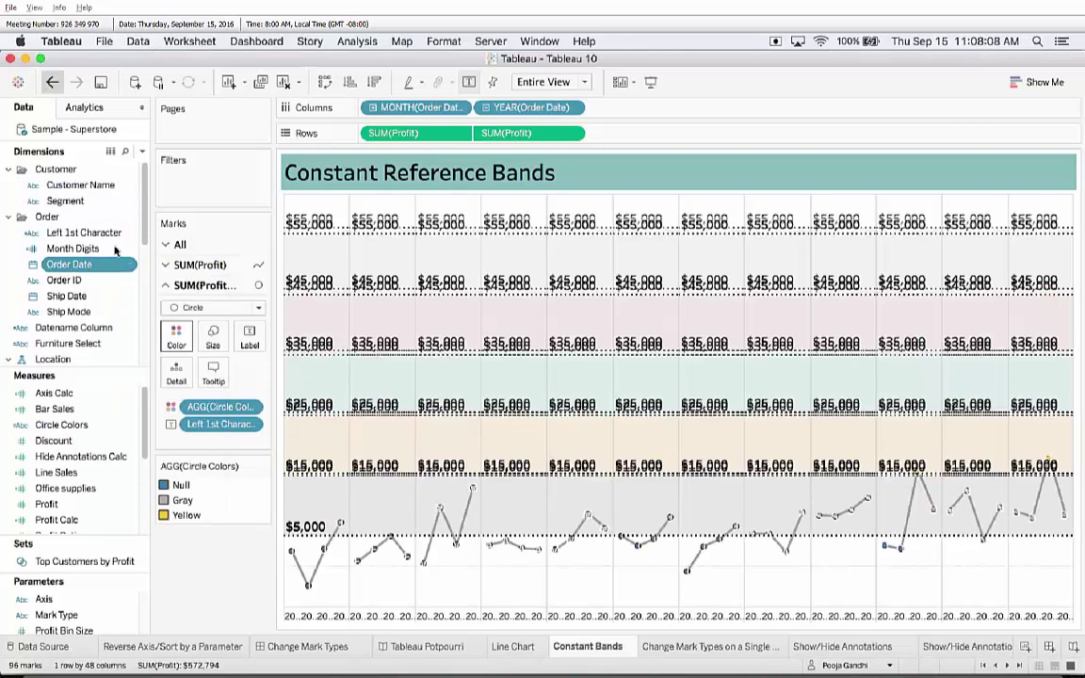
Step: Undo the addition of Order Date to the sheet and show a year filter for Order Date
key("super+z")
right_click(100, 264)
left_click(117, 285)
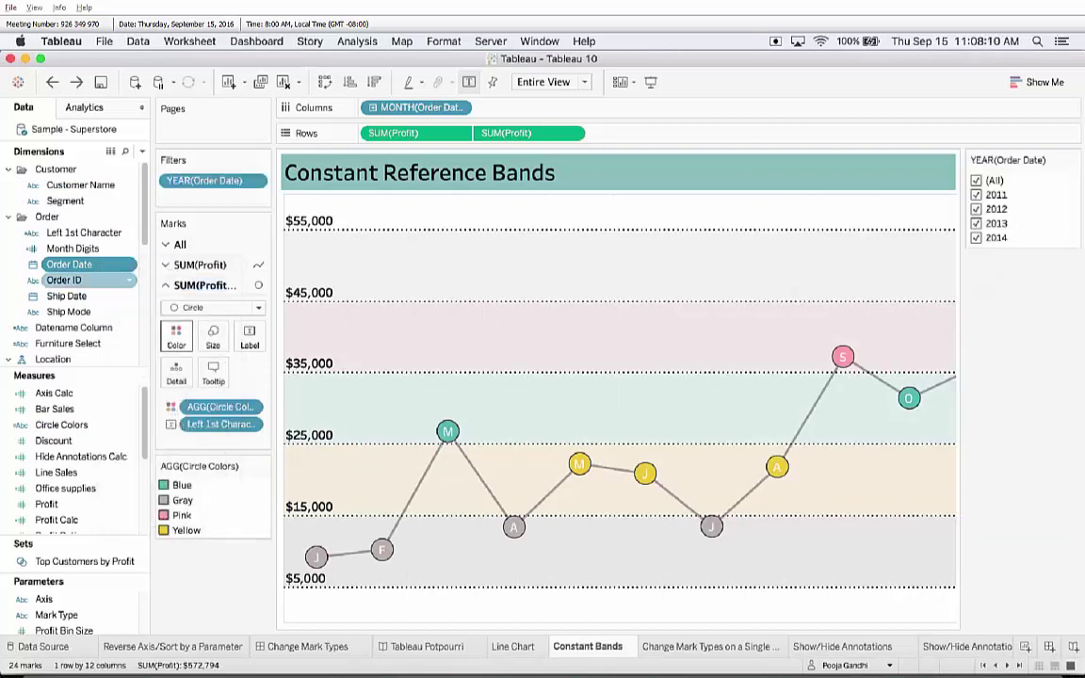
Step: Try limiting the Order Date year filter to 2011 and 2012, and undo those filter changes
left_click(976, 181)
left_click(976, 195)
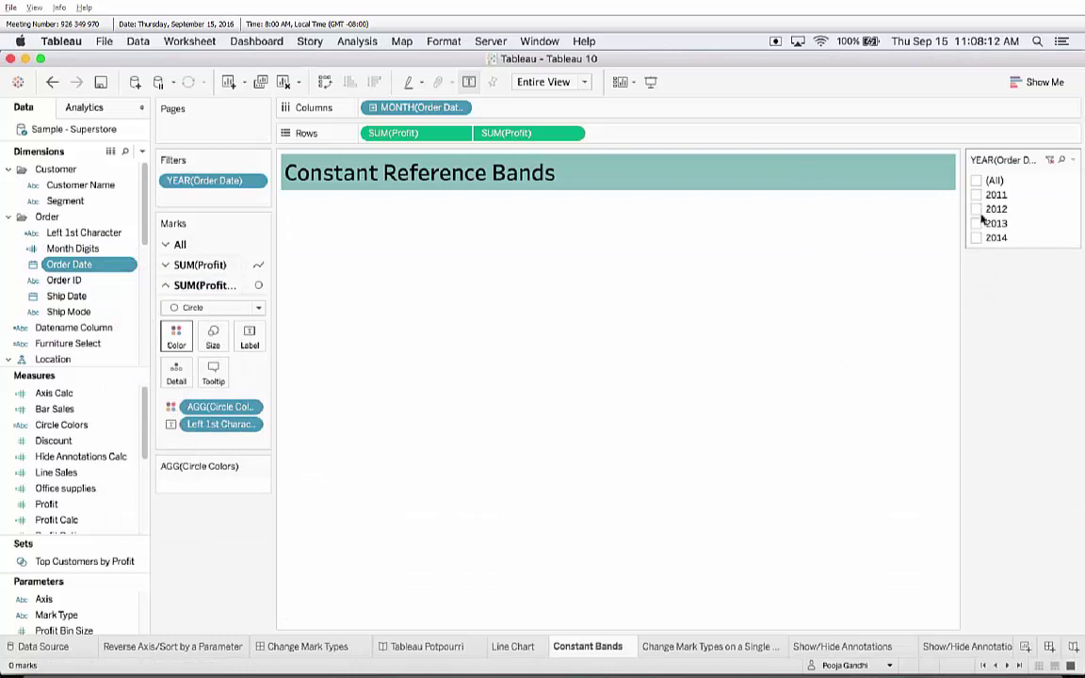
left_click(976, 209)
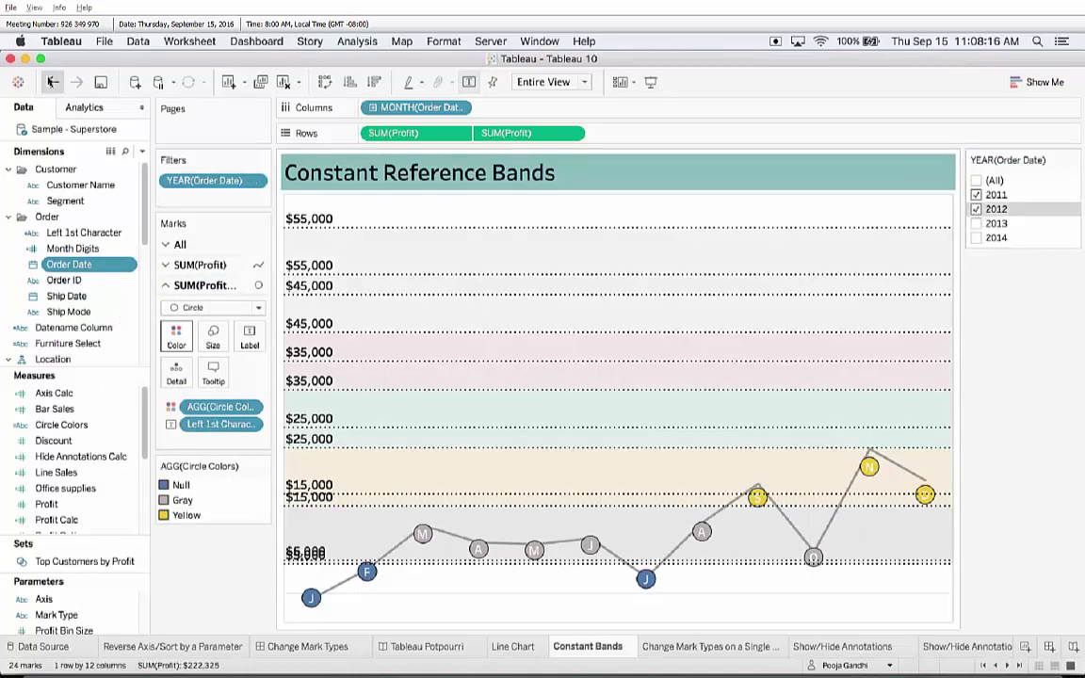
left_click(52, 82)
left_click(52, 82)
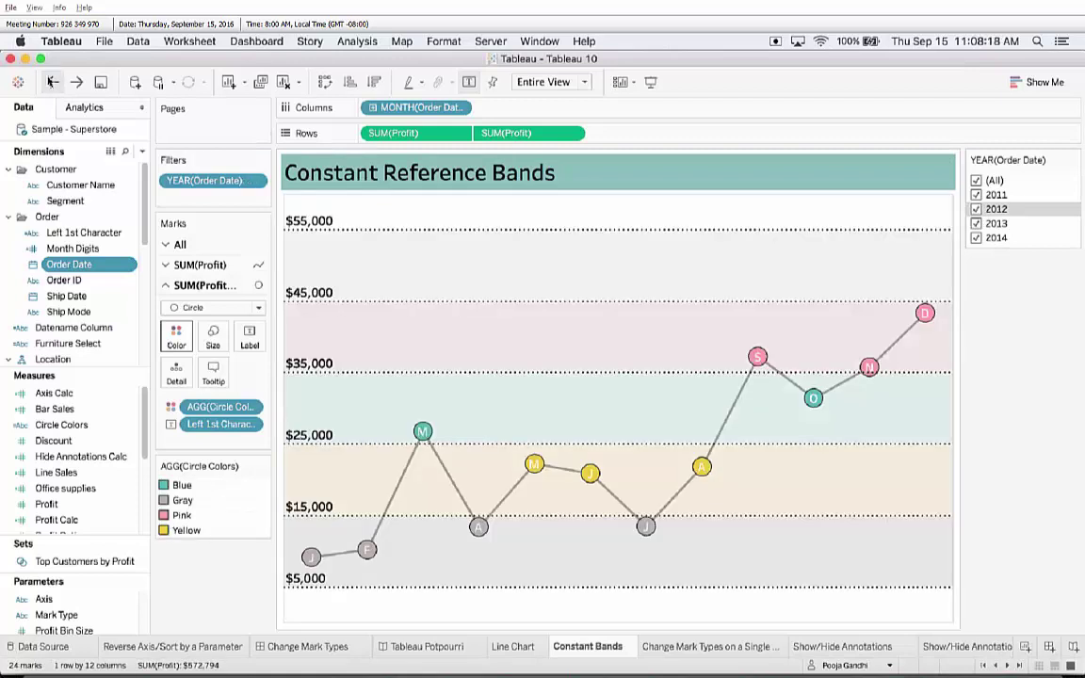
Step: Show the highlighter for the Left 1st Character field and try it on the chart's month initials
right_click(214, 423)
left_click(235, 469)
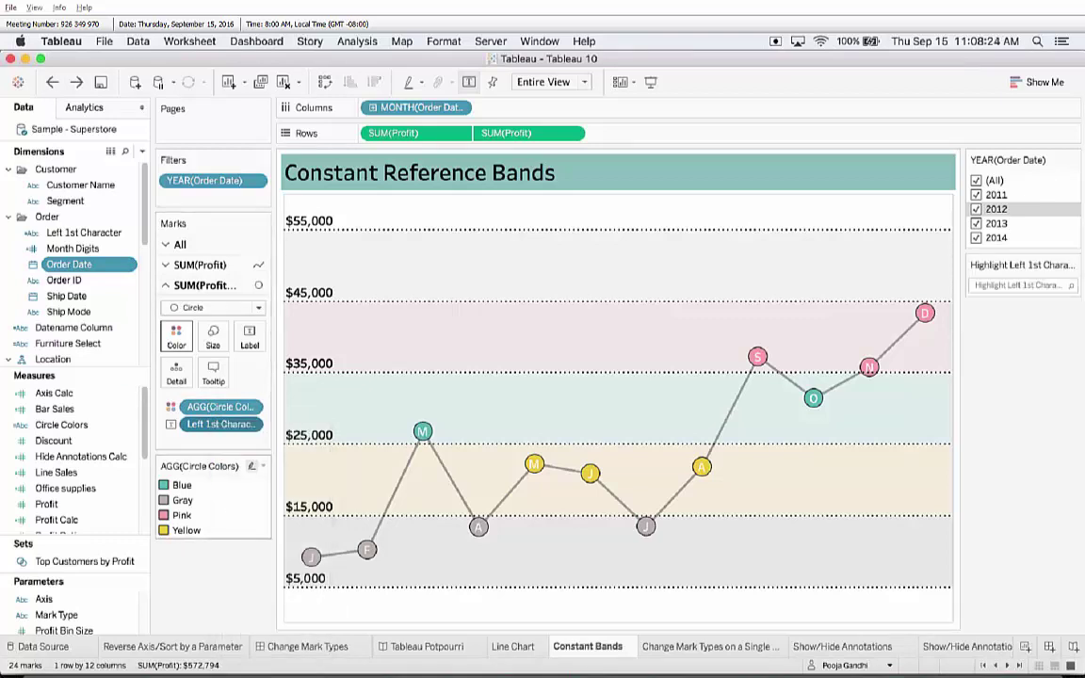
left_click(1027, 284)
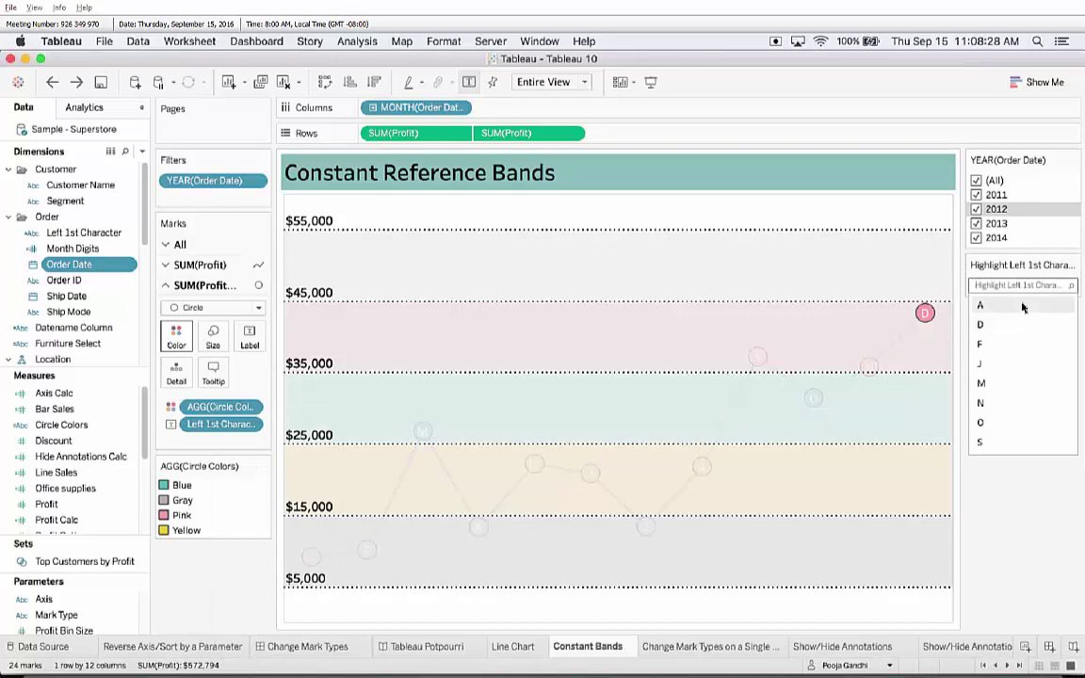
left_click(1044, 448)
left_click(1044, 452)
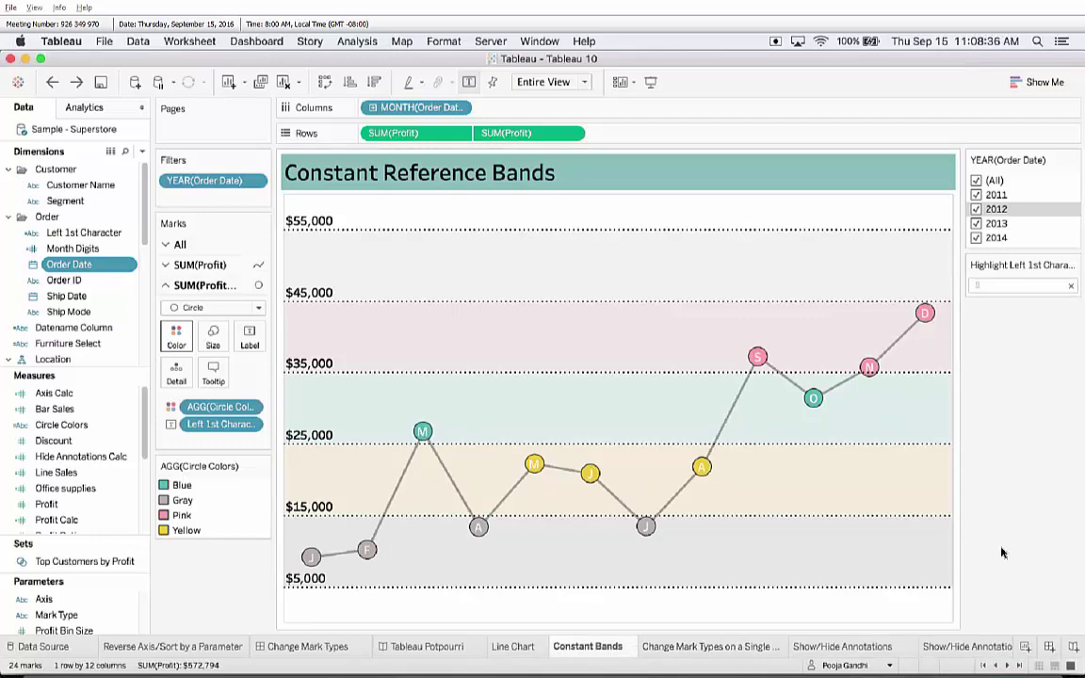
Step: Switch to the Steph Curry Hates Mid Range Jump Shots workbook and examine its mid-range dashboard and the Logos sheet
left_click(857, 673)
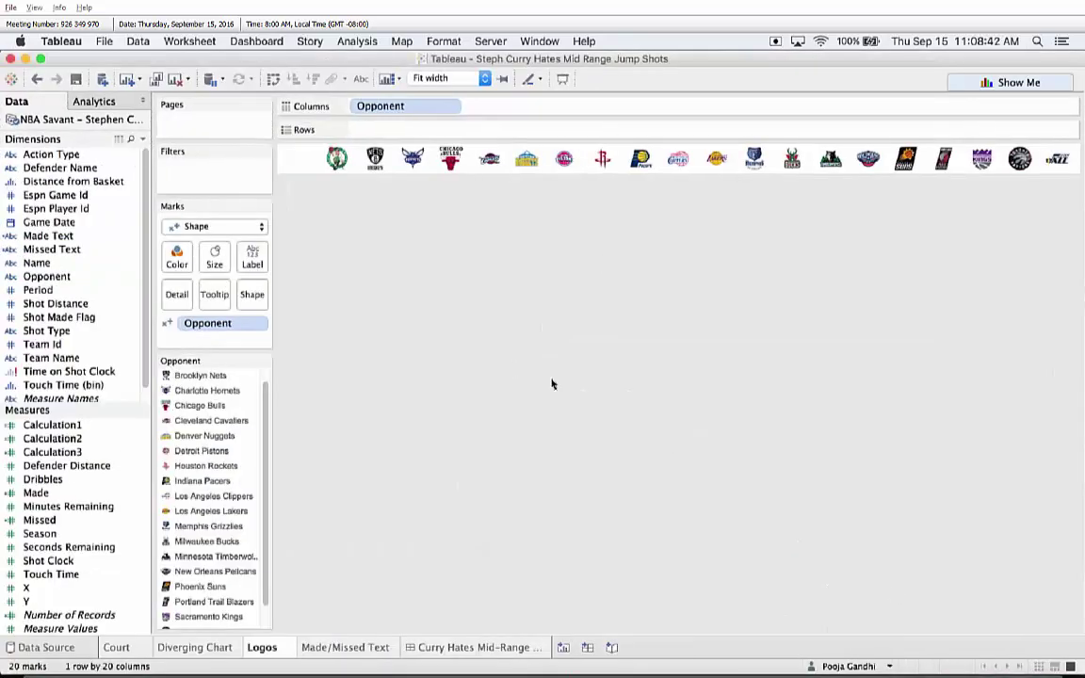
left_click(516, 647)
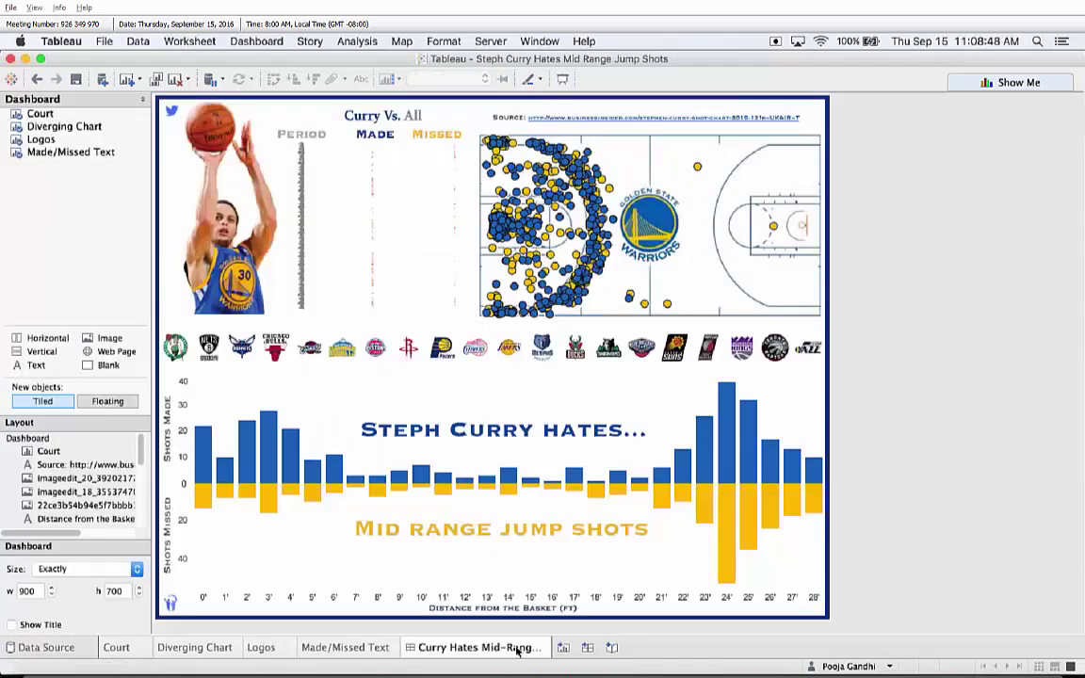
left_click(275, 647)
left_click(417, 647)
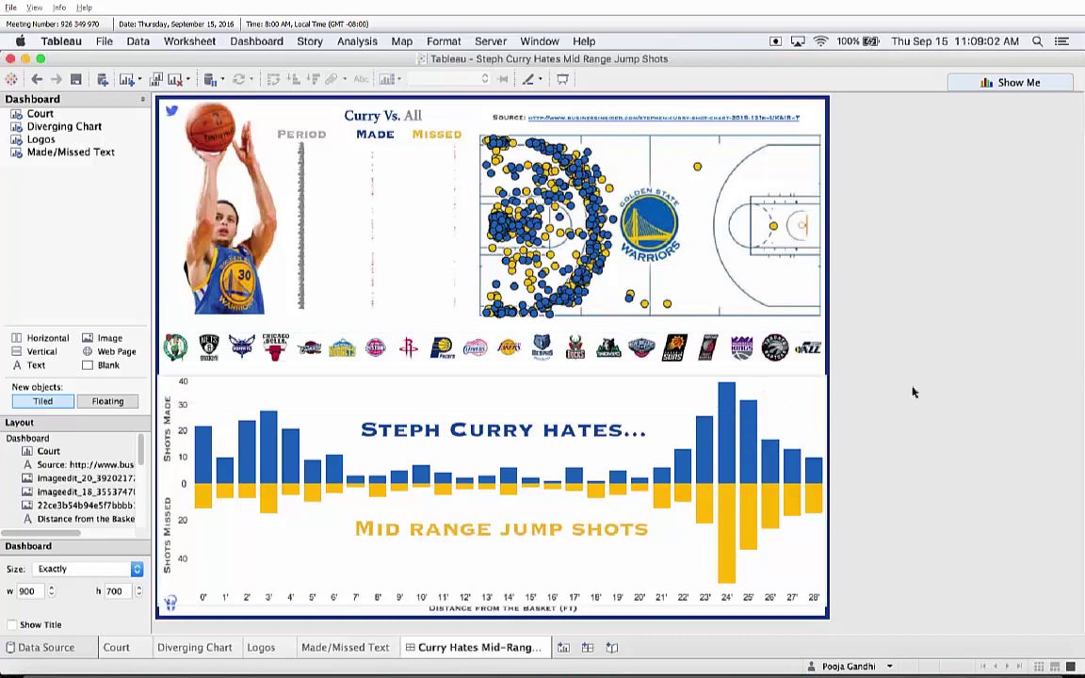
Step: On the Logos sheet, place MIN(Number of Records) on Columns twice after Opponent and hide the axis headers
left_click(259, 648)
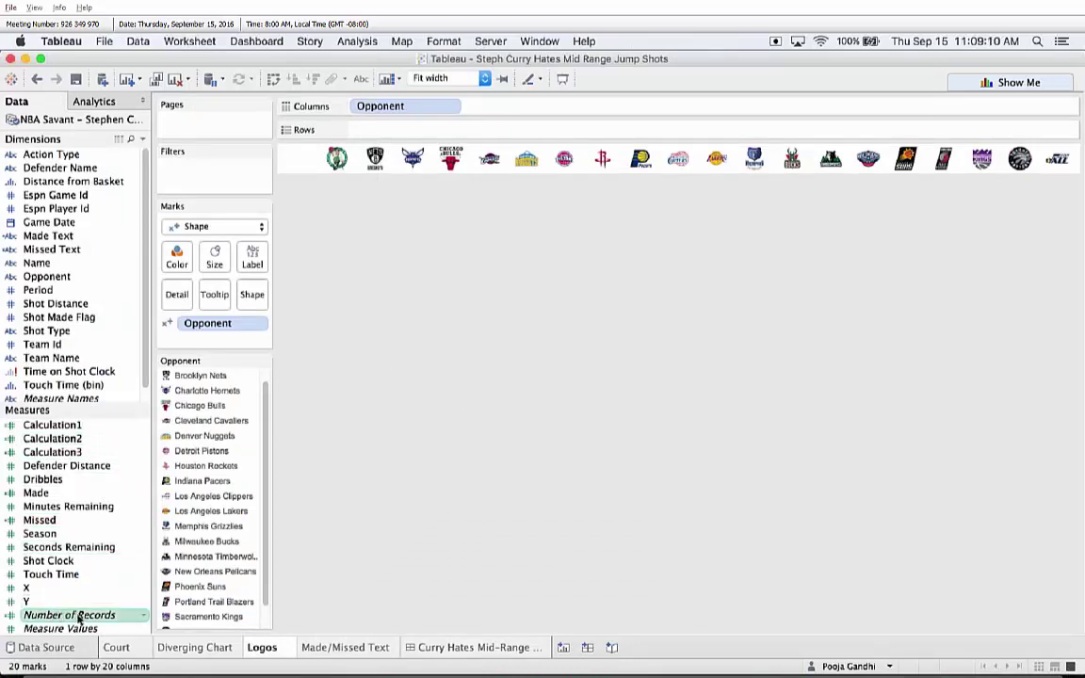
left_click_drag(80, 619, 547, 111)
left_click(533, 364)
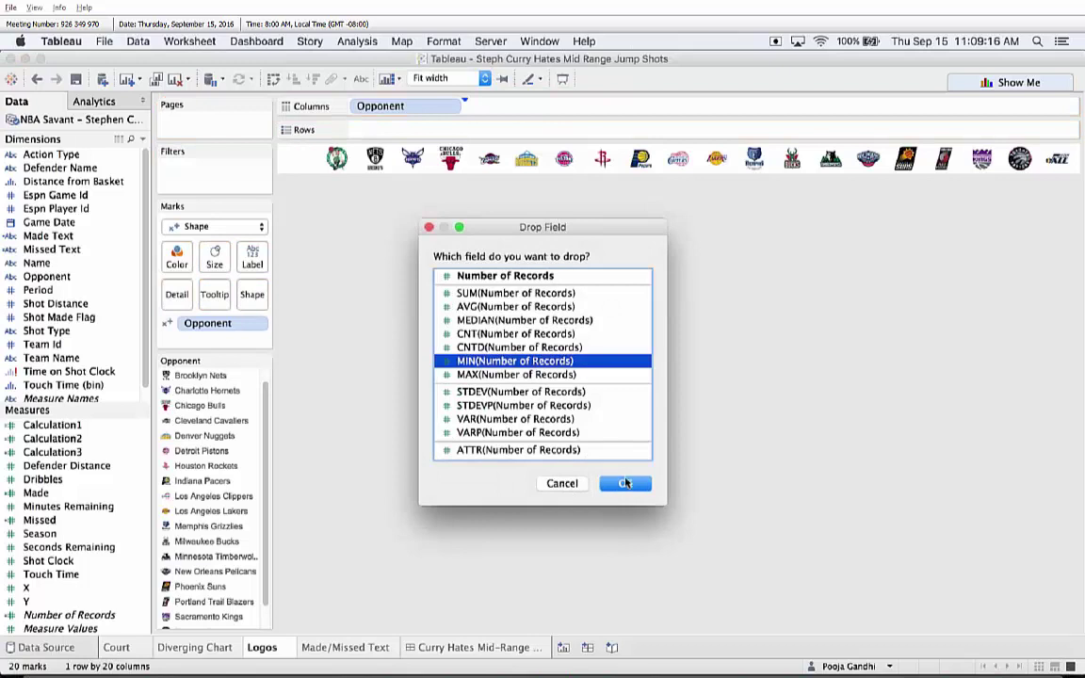
left_click(624, 482)
left_click_drag(497, 108, 582, 111)
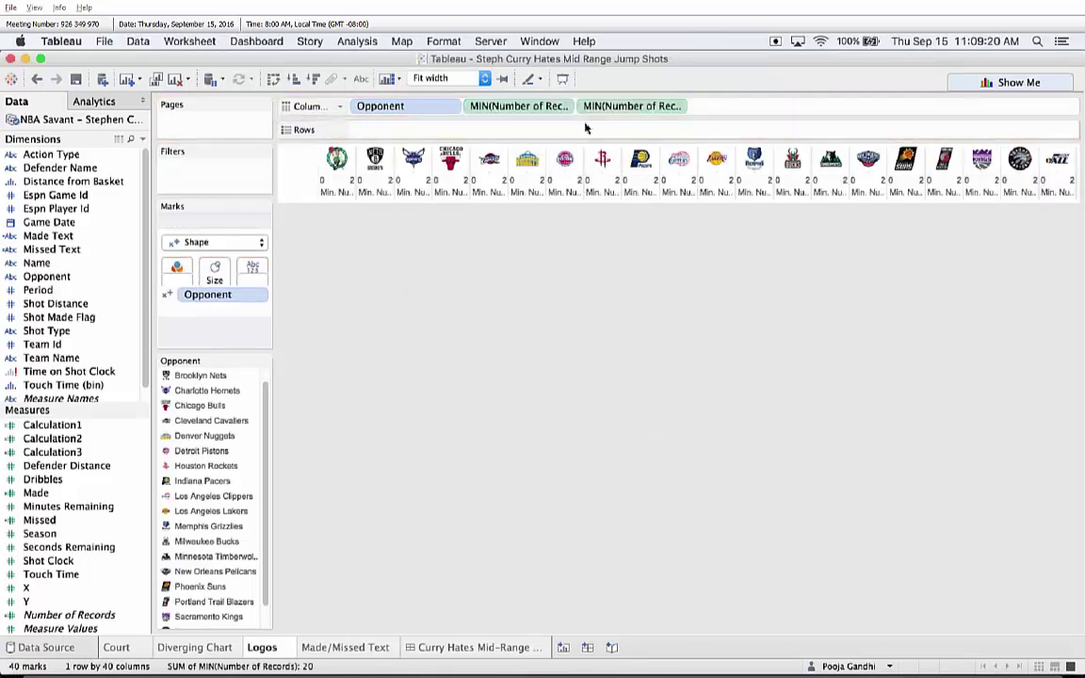
right_click(423, 190)
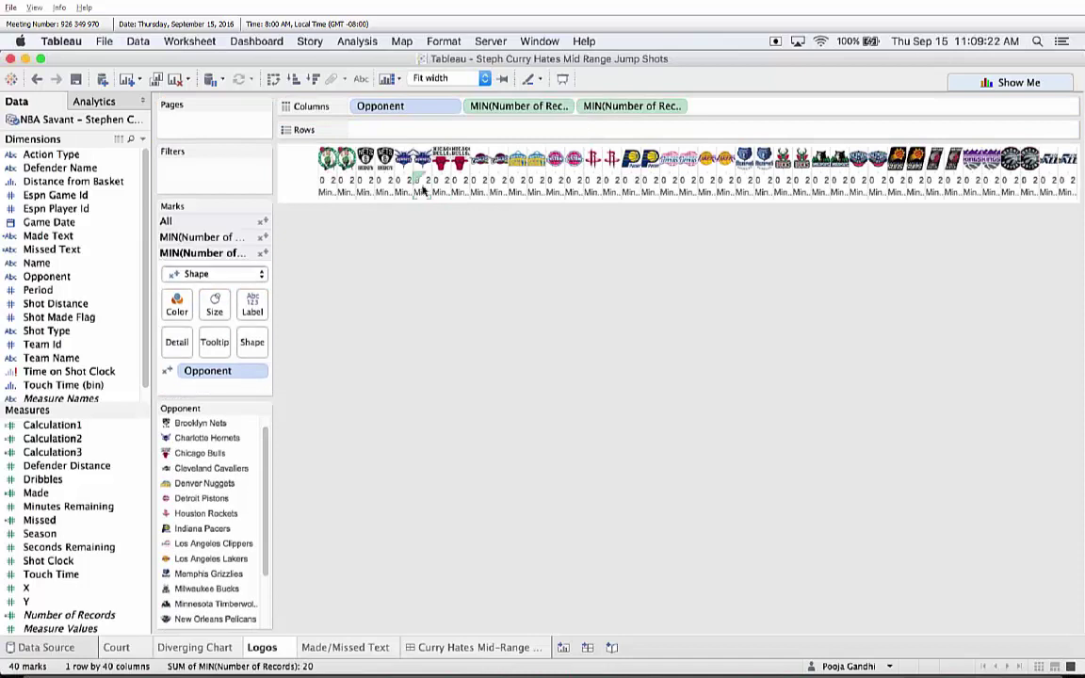
left_click(463, 311)
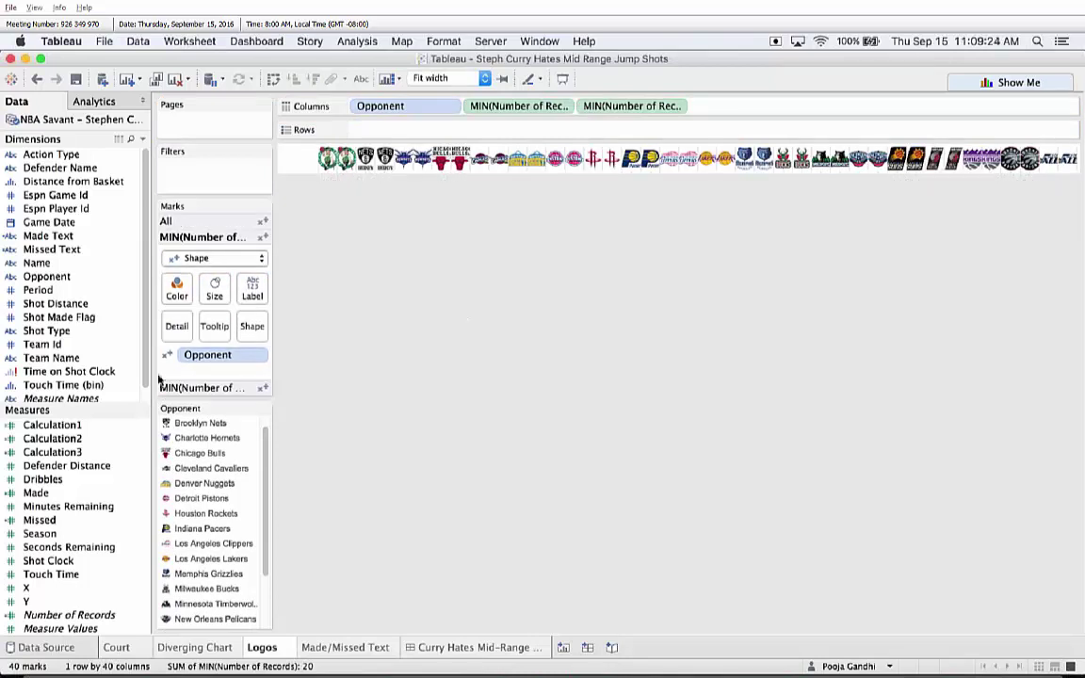
Step: Set the first MIN(Number of Records) marks to Square, combine both measures as a dual axis, and view the mid-range dashboard
left_click(260, 261)
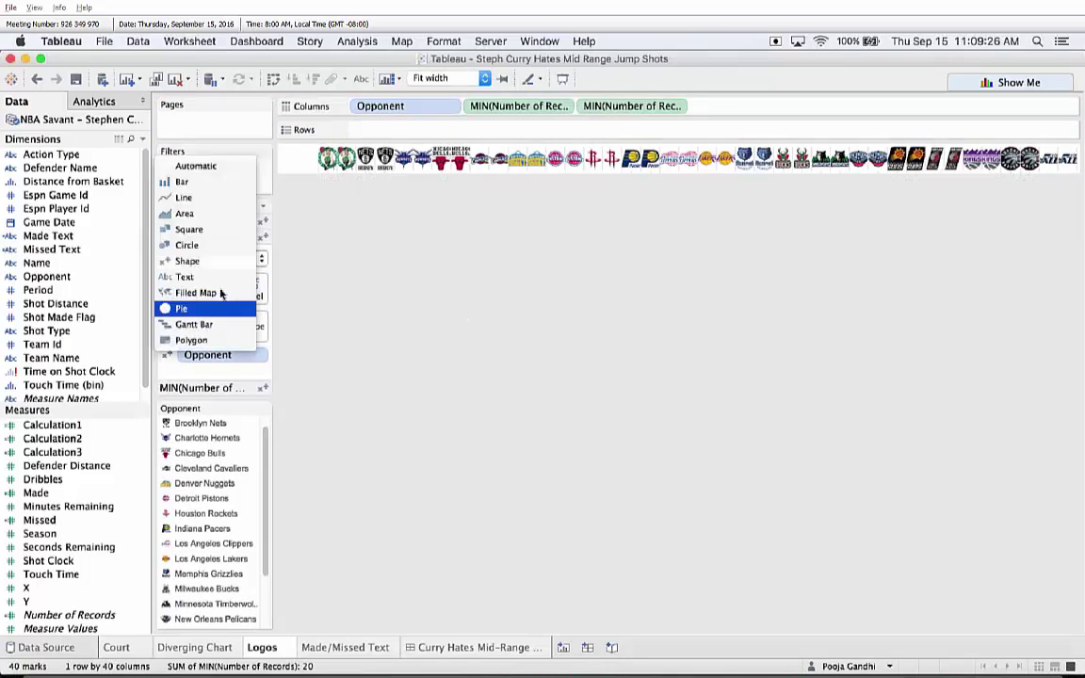
left_click(189, 230)
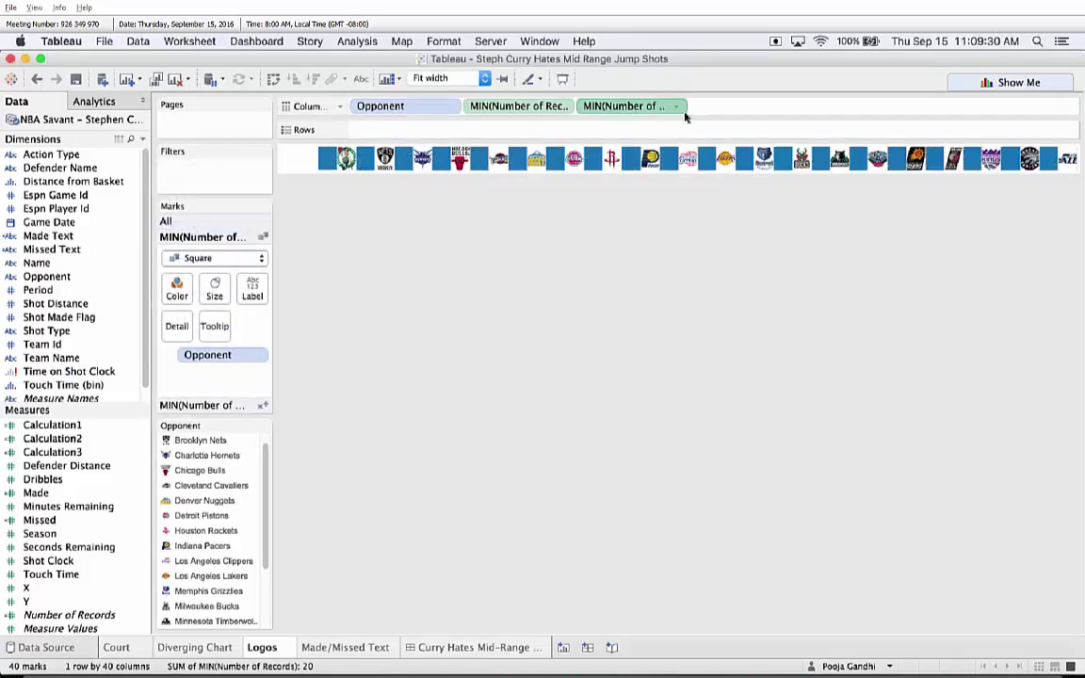
right_click(622, 106)
left_click(693, 354)
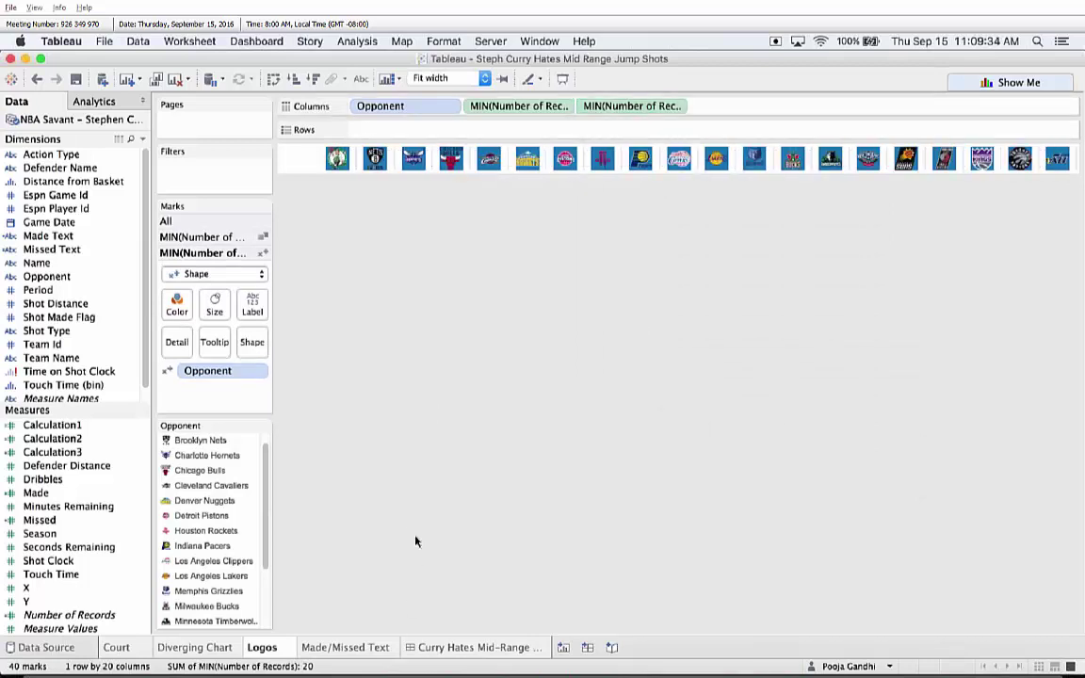
left_click(488, 648)
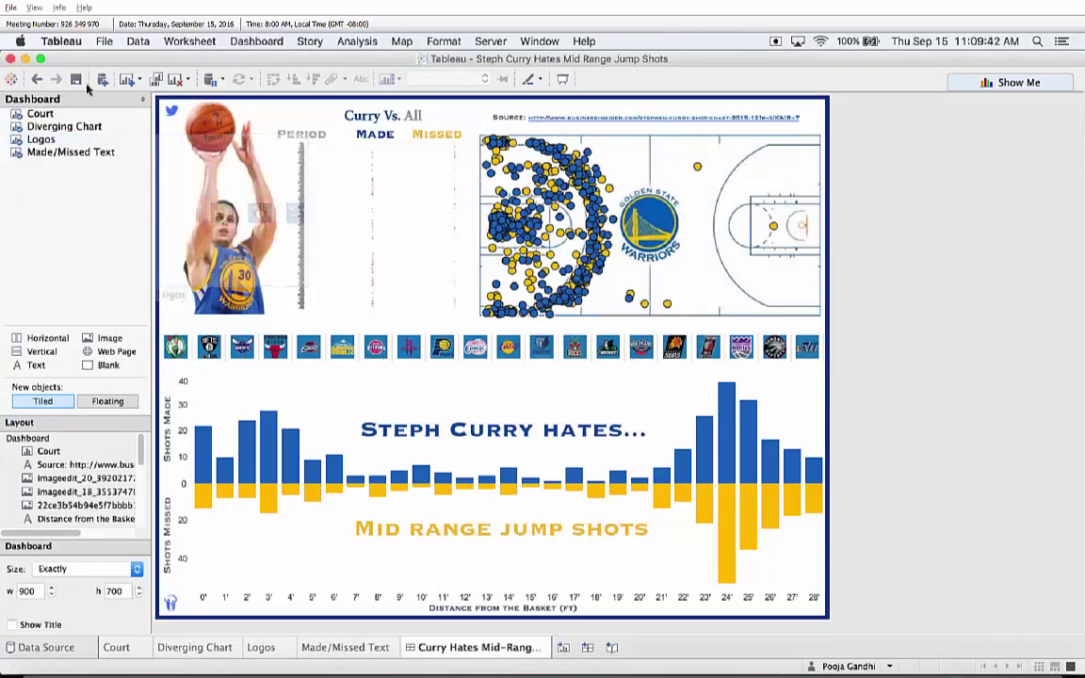
Step: Return to the Tableau 10 workbook and compare the Bar and Line mark types on the Change Mark Types on a Single sheet
left_click(27, 59)
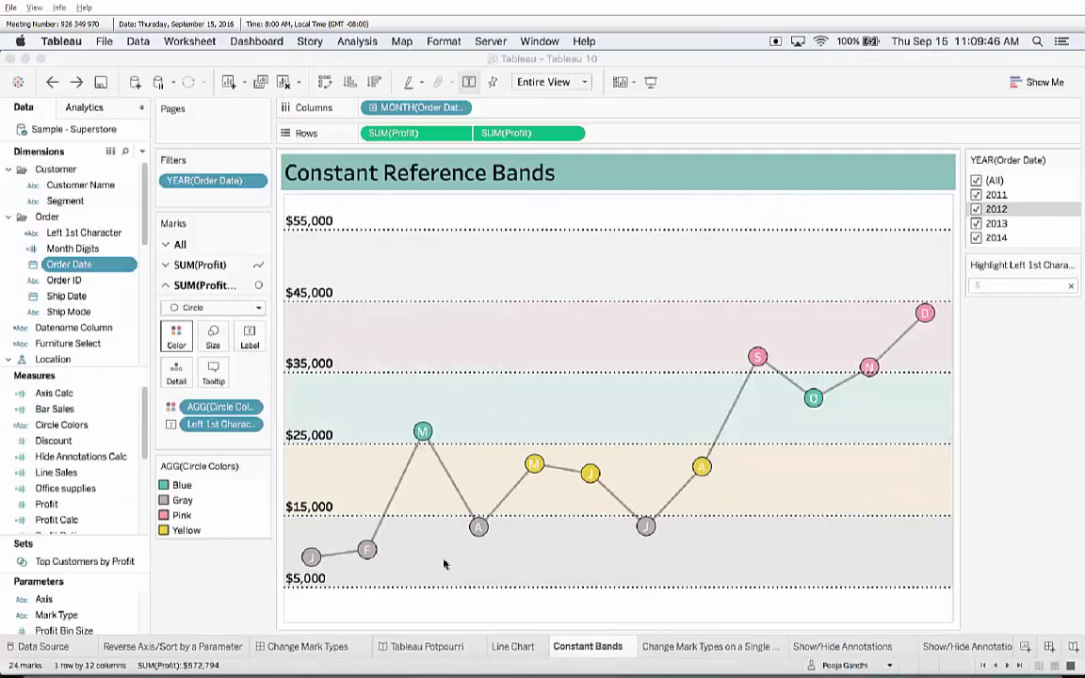
left_click(721, 647)
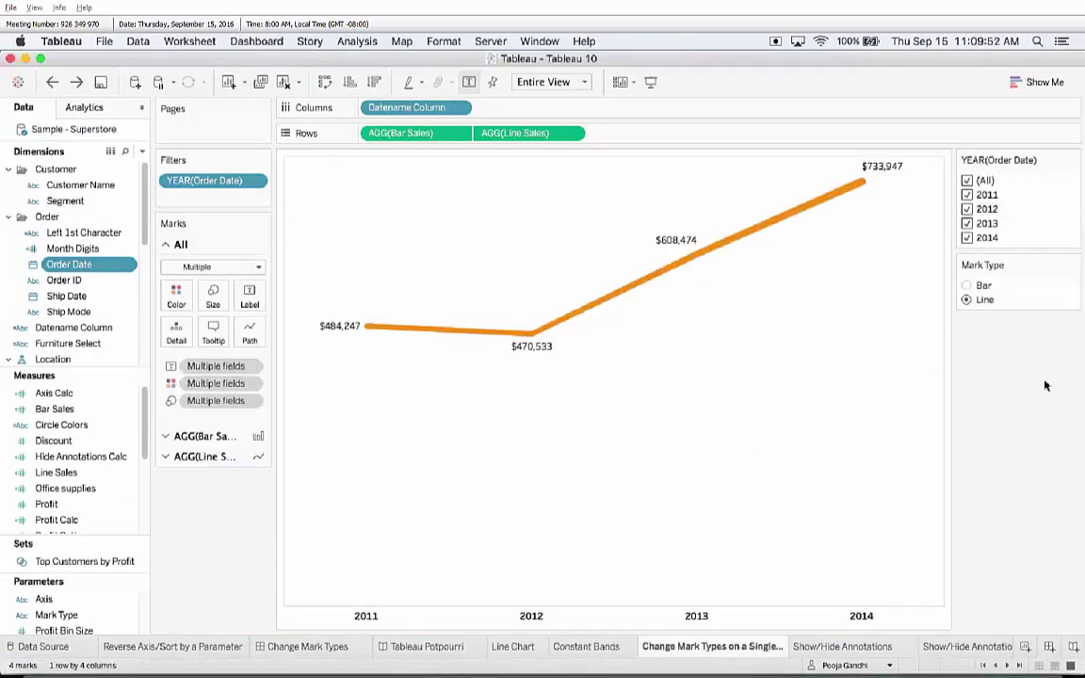
left_click(967, 286)
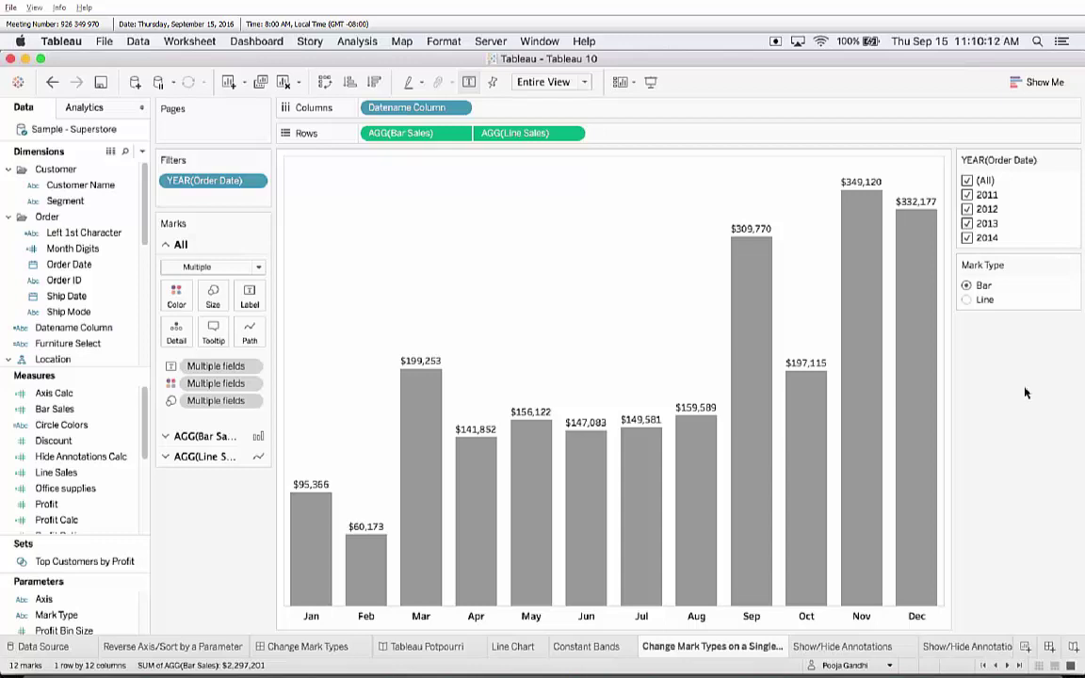
left_click(966, 300)
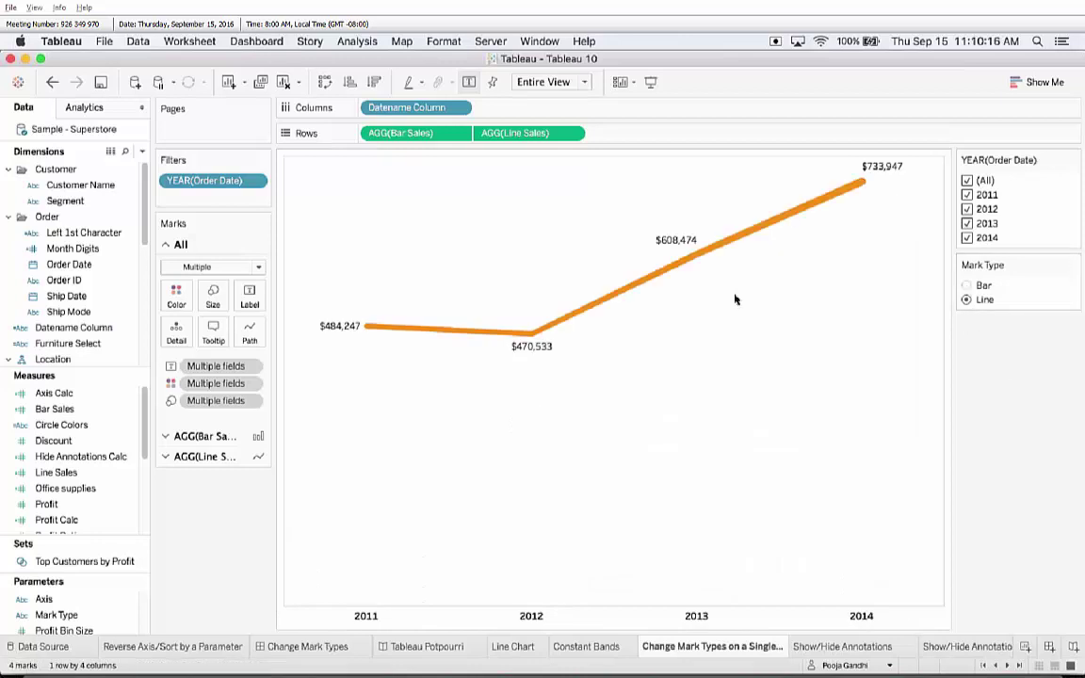
Step: Review the formulas of the Bar Sales and Line Sales calculations
right_click(55, 409)
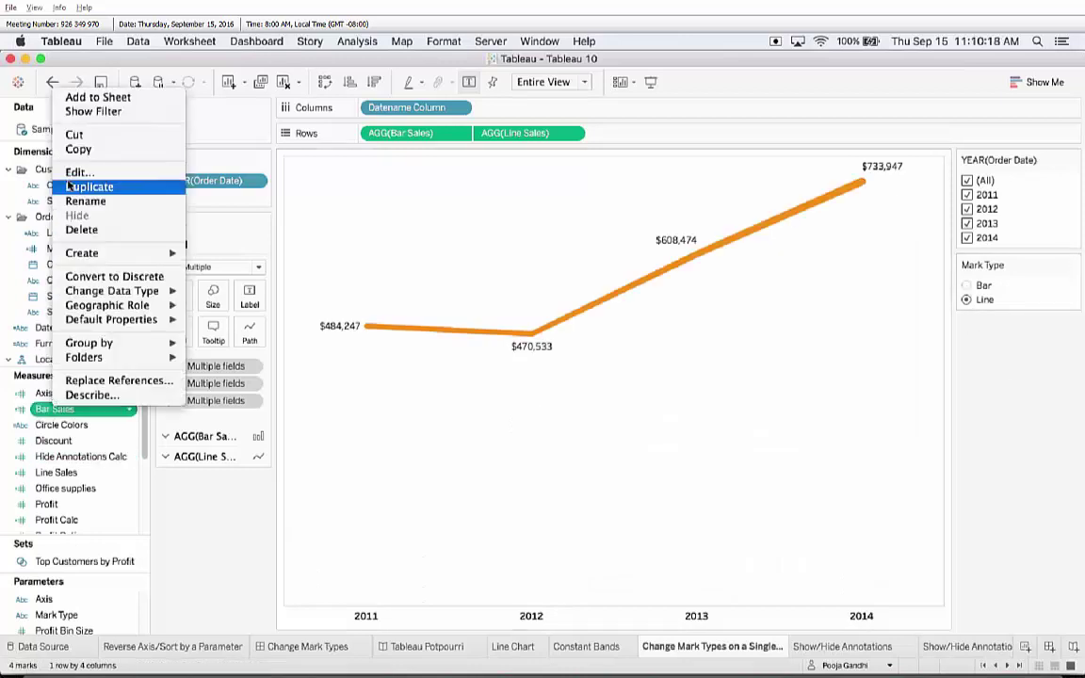
key("Return")
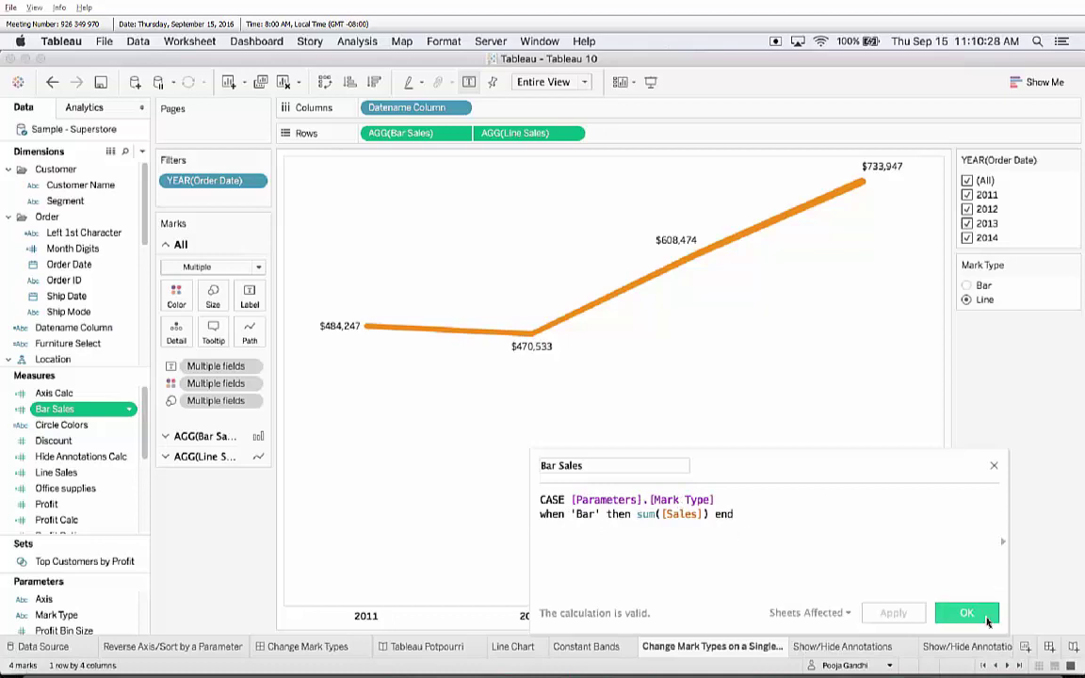
left_click(986, 619)
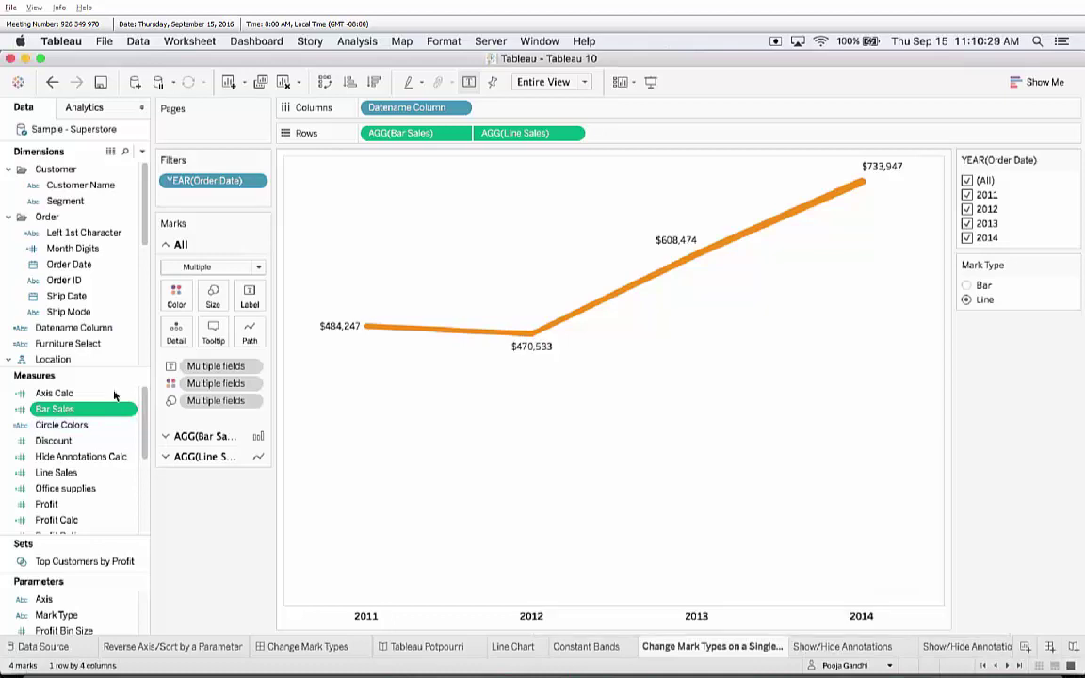
right_click(83, 472)
key("Return")
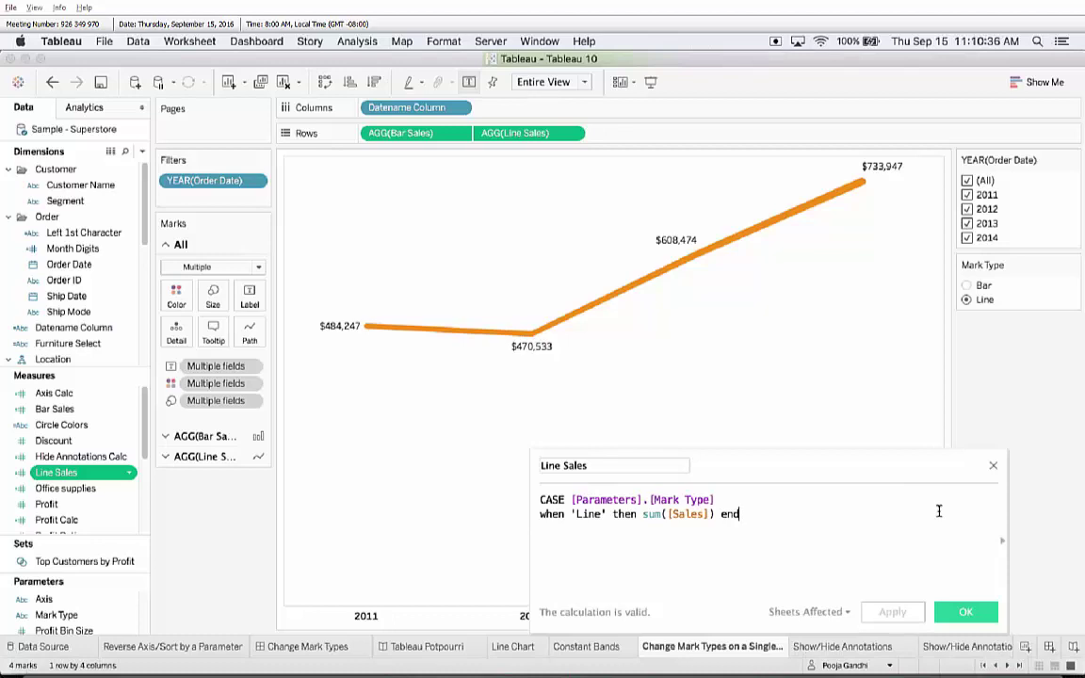
left_click(993, 468)
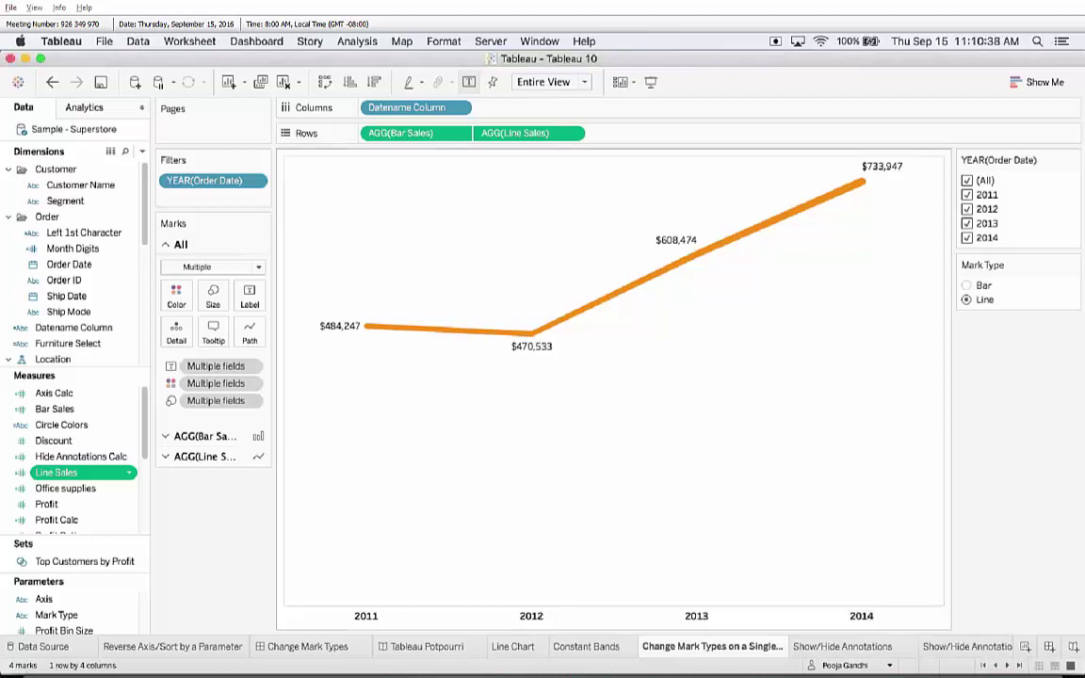
Step: Review the Datename Column calculation and compare its date labels under the Bar and Line mark types
right_click(80, 327)
left_click(109, 141)
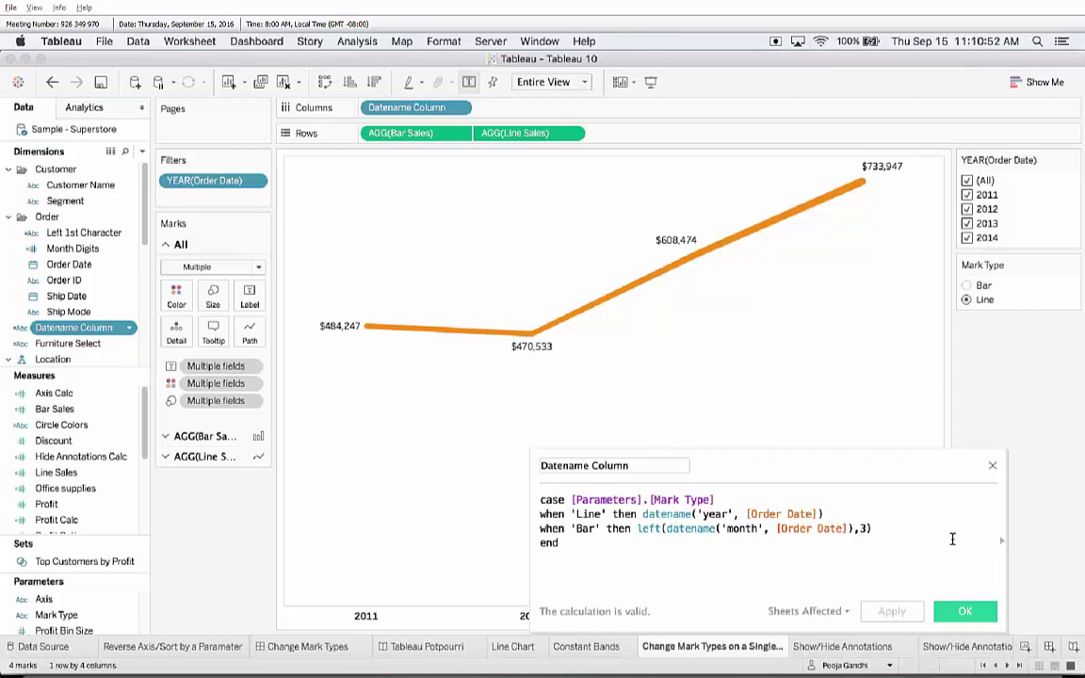
left_click(992, 465)
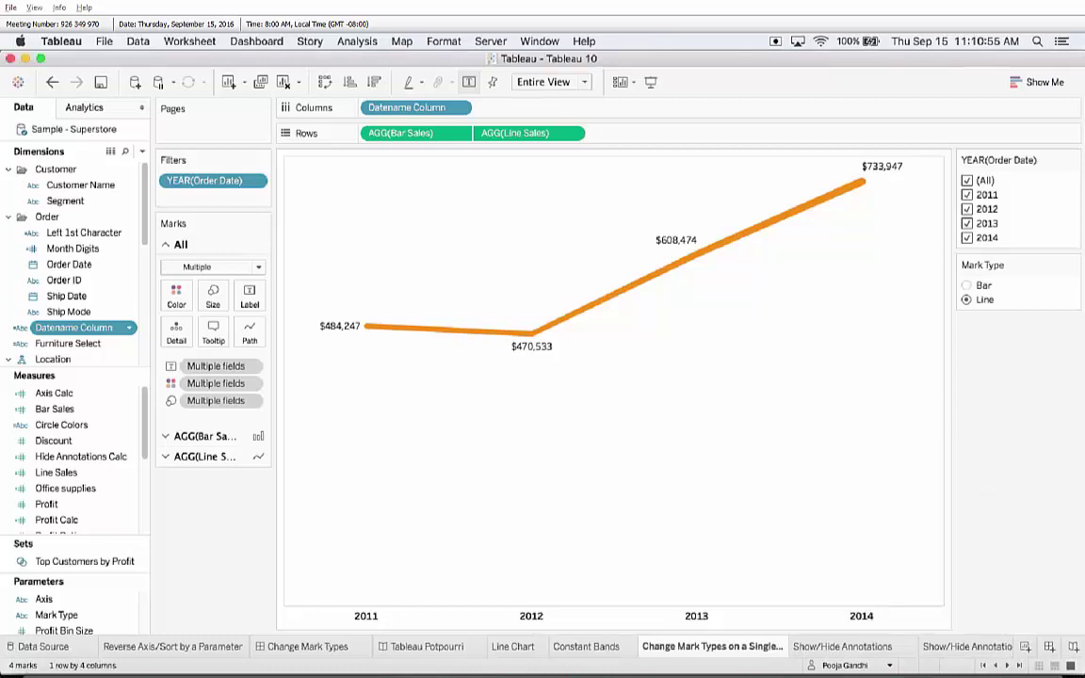
left_click(980, 285)
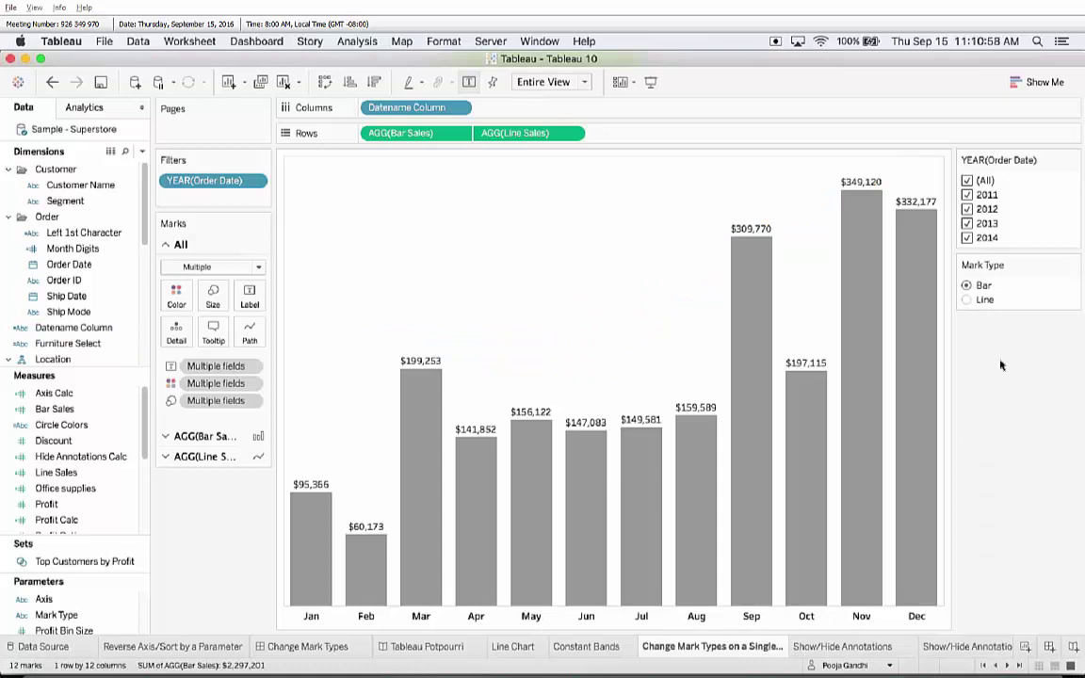
left_click(967, 299)
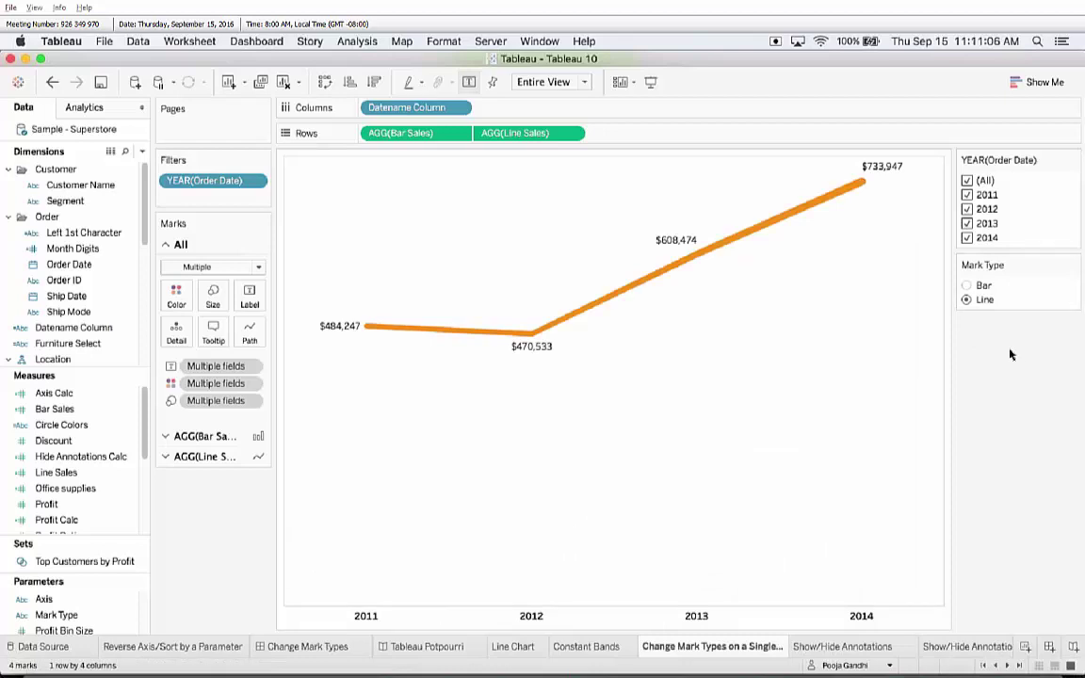
Step: Set the Mark Type parameter to Bar and place the year of Order Date ahead of Datename Column on Columns
left_click(967, 286)
left_click_drag(77, 266, 366, 111)
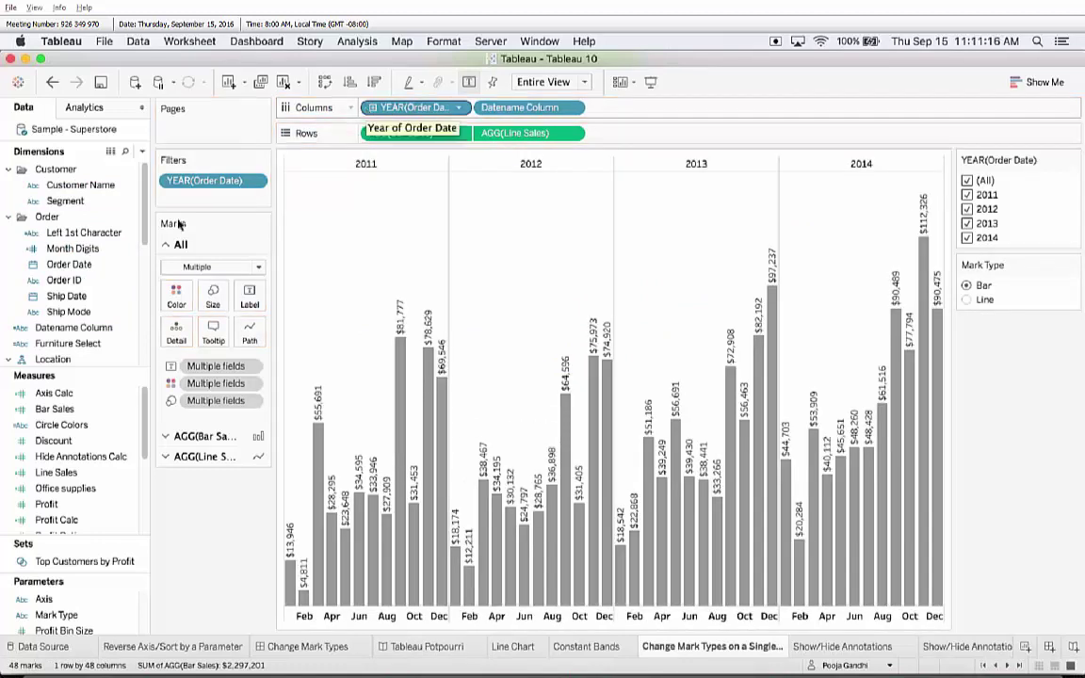
Step: Color the AGG(Bar Sales) bars by the year of Order Date and add Datename Column to their detail
left_click(77, 267)
left_click_drag(77, 266, 177, 320)
left_click(178, 436)
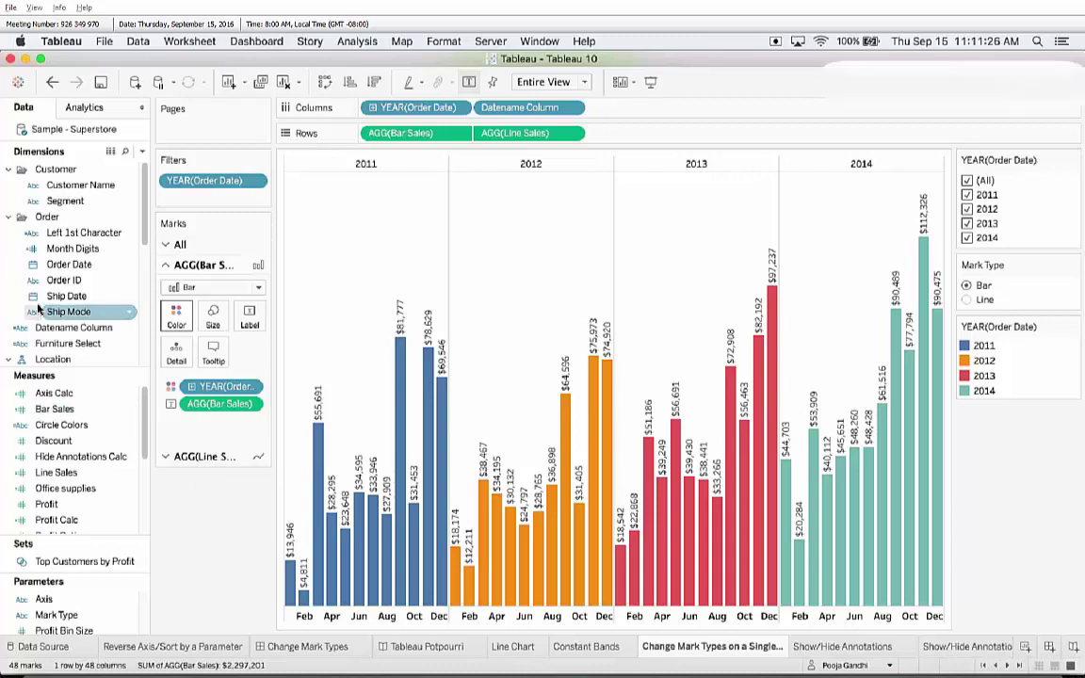
left_click_drag(74, 332, 187, 424)
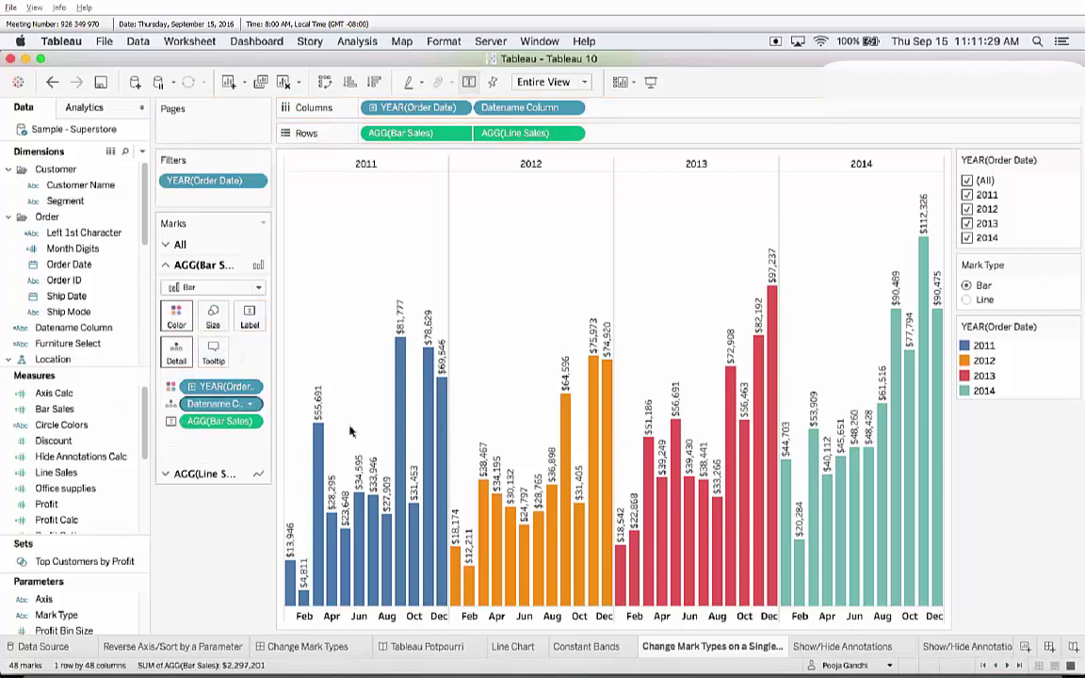
Step: Show a highlighter for Datename Column and try highlighting individual months across the yearly bars
right_click(217, 404)
left_click(234, 453)
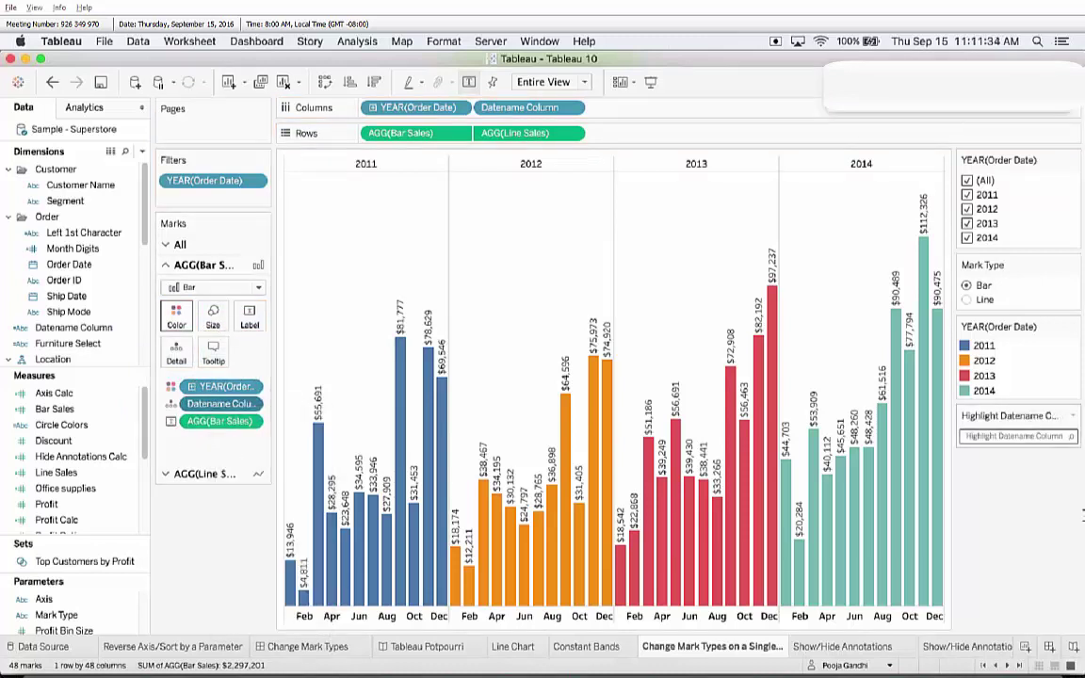
left_click(970, 412)
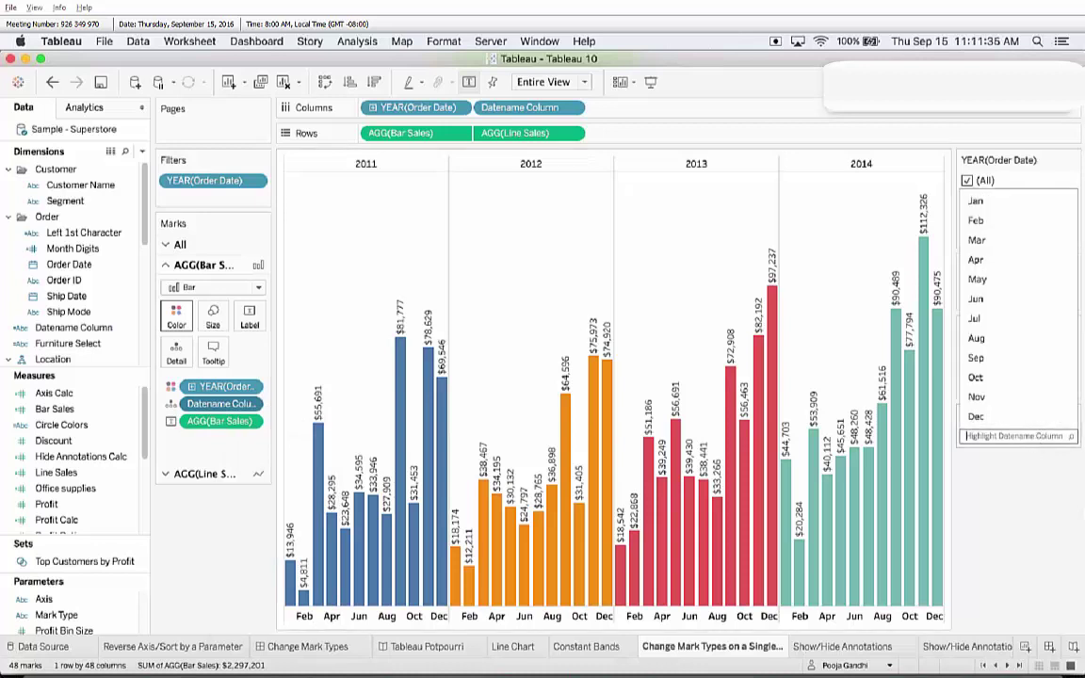
left_click(1000, 357)
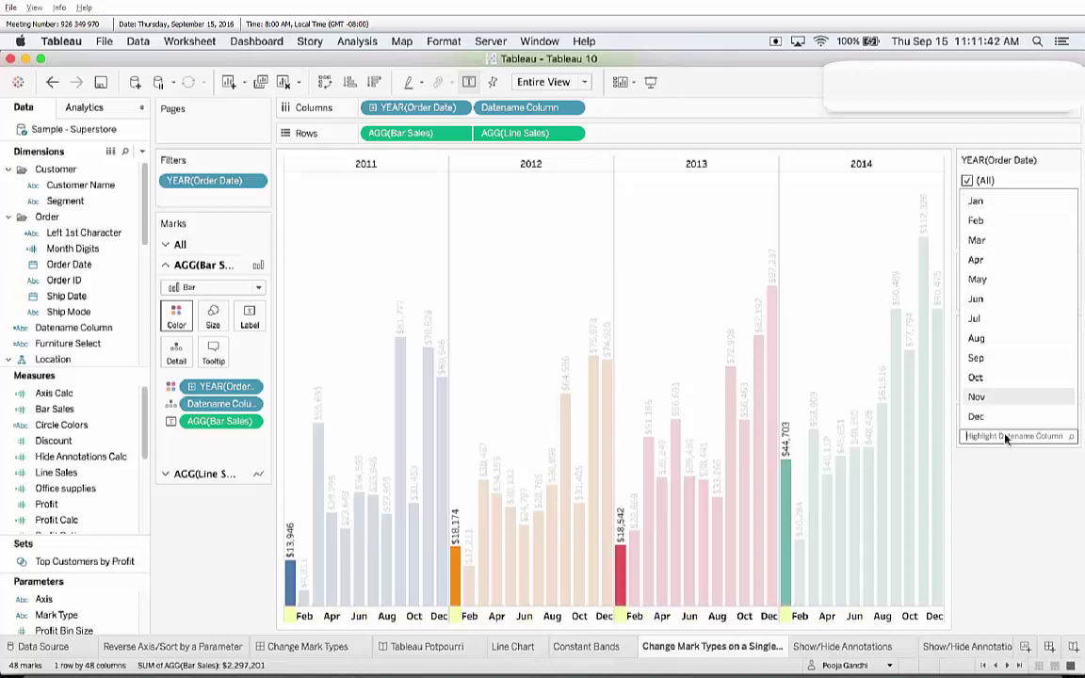
left_click(1033, 525)
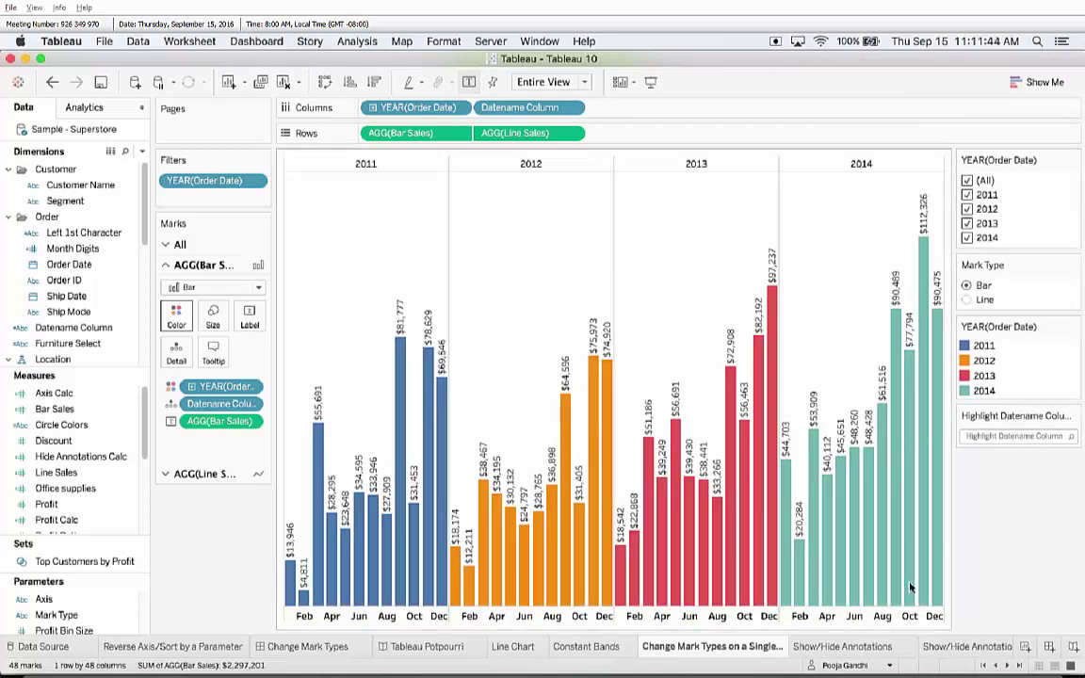
Step: On the Show/Hide Annotations sheet, switch the Show/Hide Annotations parameter to Hide and back to Show to compare the views
left_click(835, 645)
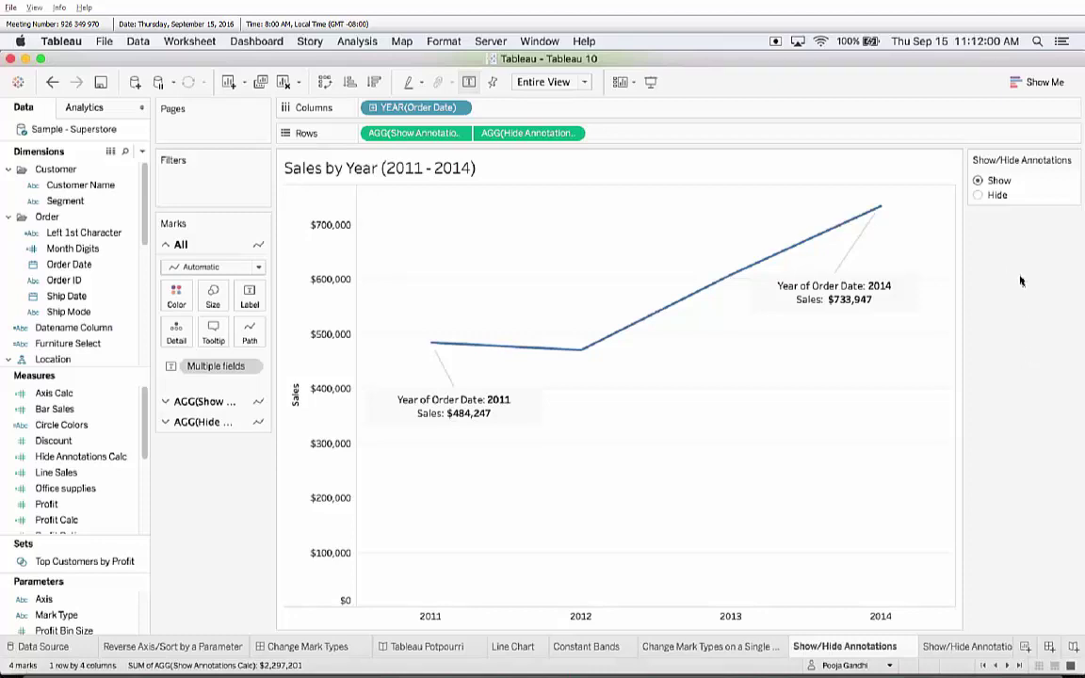
left_click(988, 195)
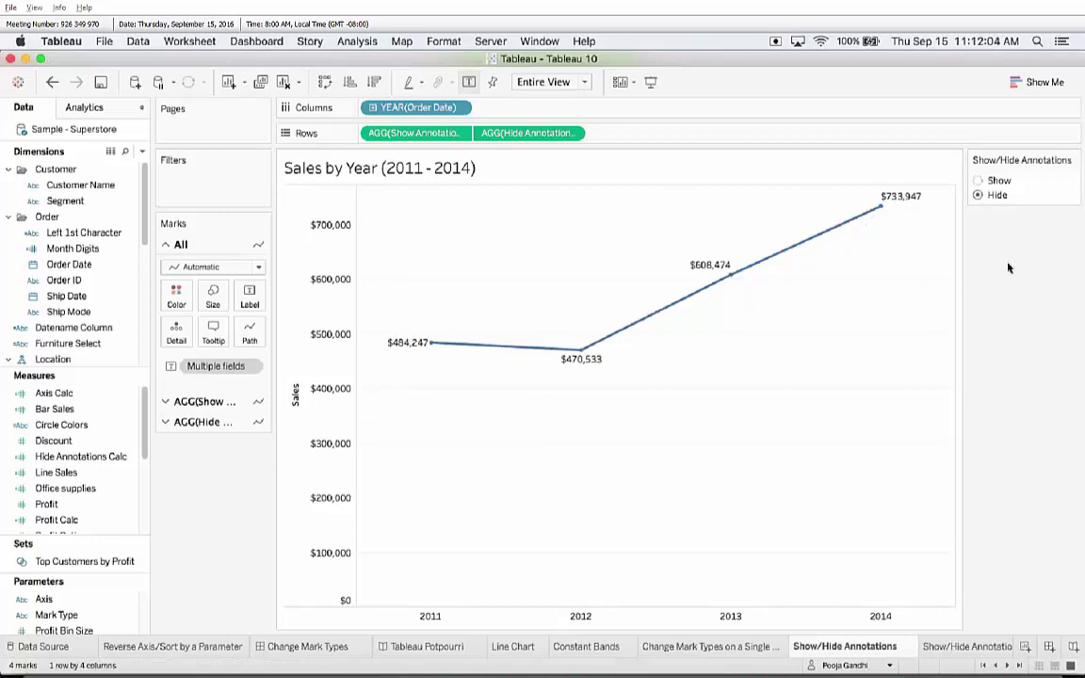
left_click(977, 180)
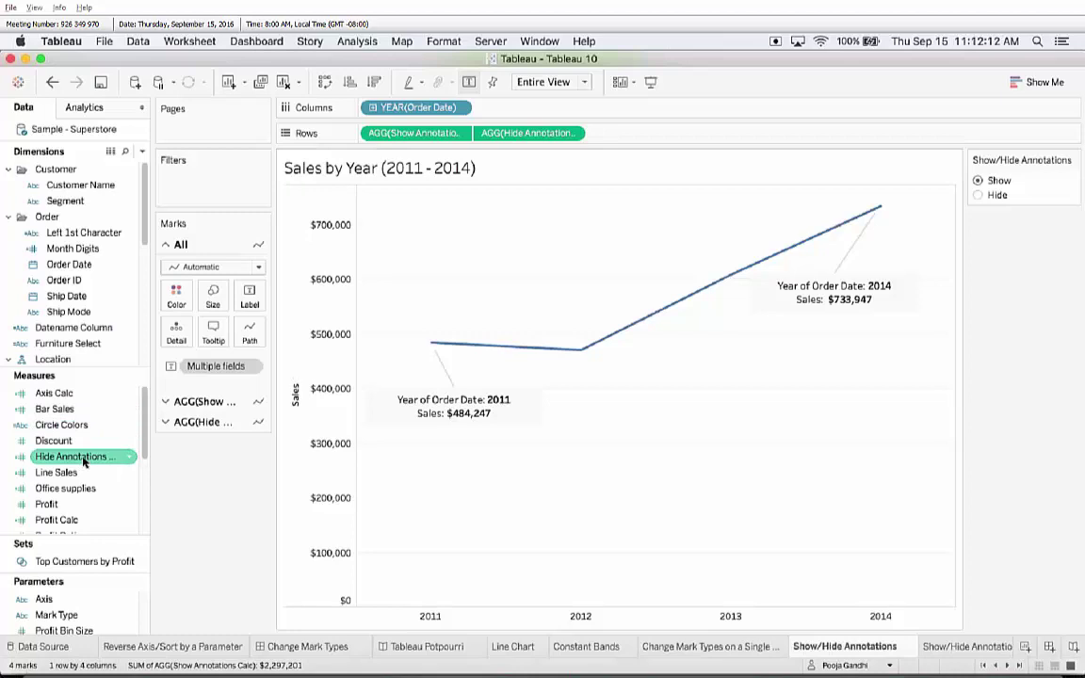
Step: Review the formulas of the Hide Annotations Calc and Show Annotations Calc measures
right_click(83, 460)
left_click(103, 215)
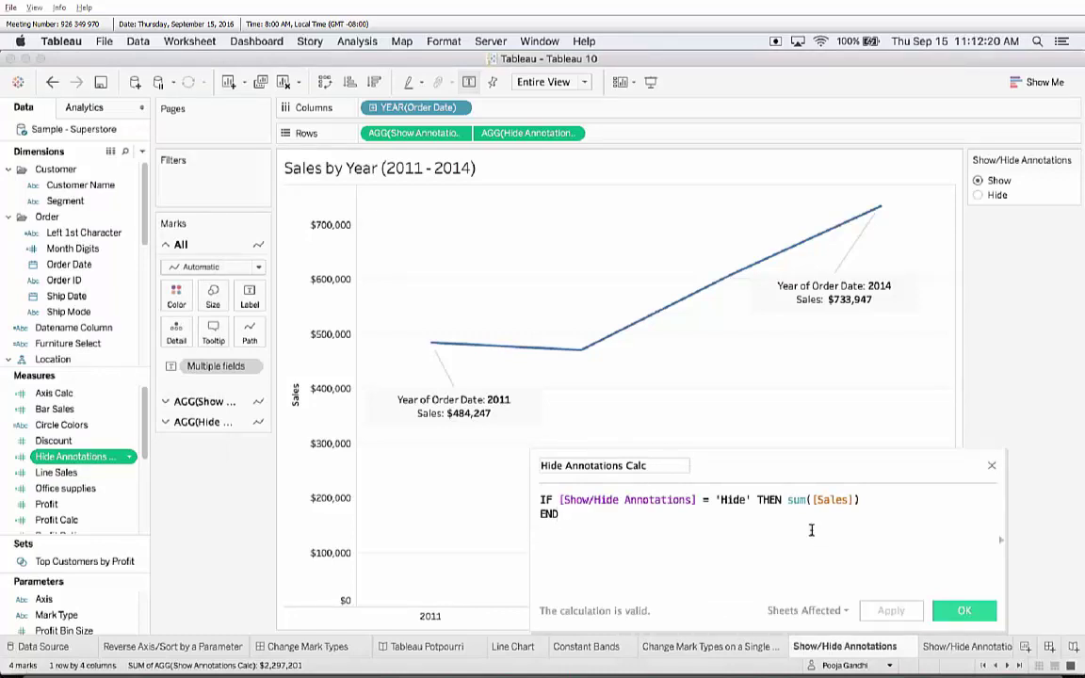
left_click(992, 467)
scroll(84, 471, "down", 5)
left_click(85, 472)
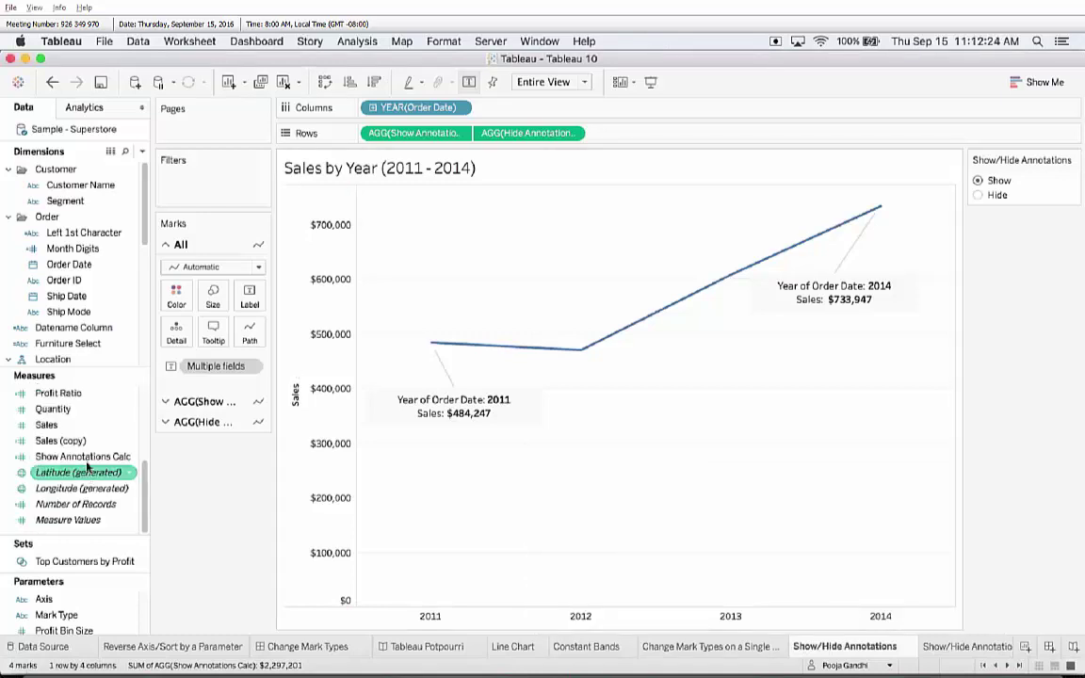
right_click(88, 456)
left_click(109, 220)
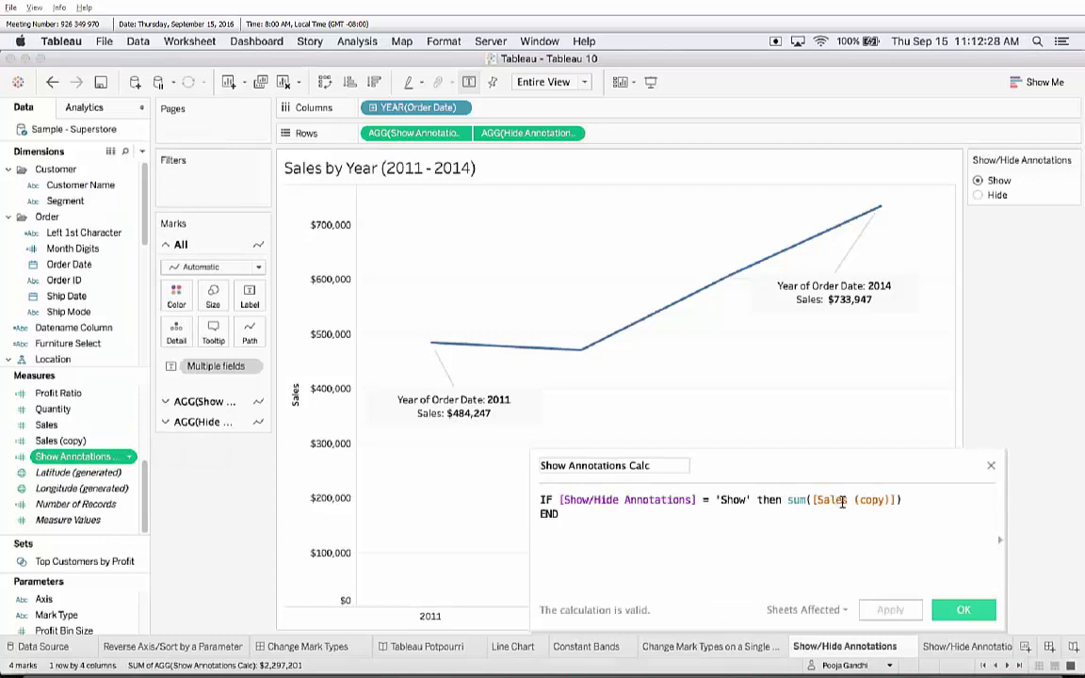
left_click(991, 468)
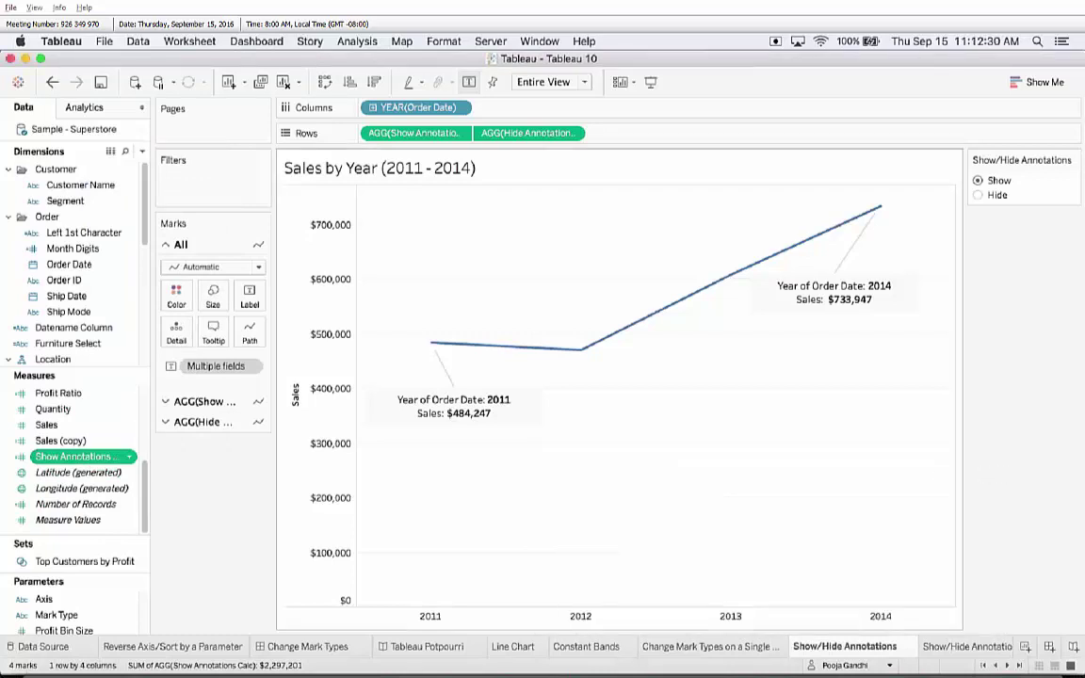
Step: On the Show/Hide Annotation Example sheet, combine SUM(Sales) and SUM(Sales (copy)) into a dual-axis chart
left_click(990, 650)
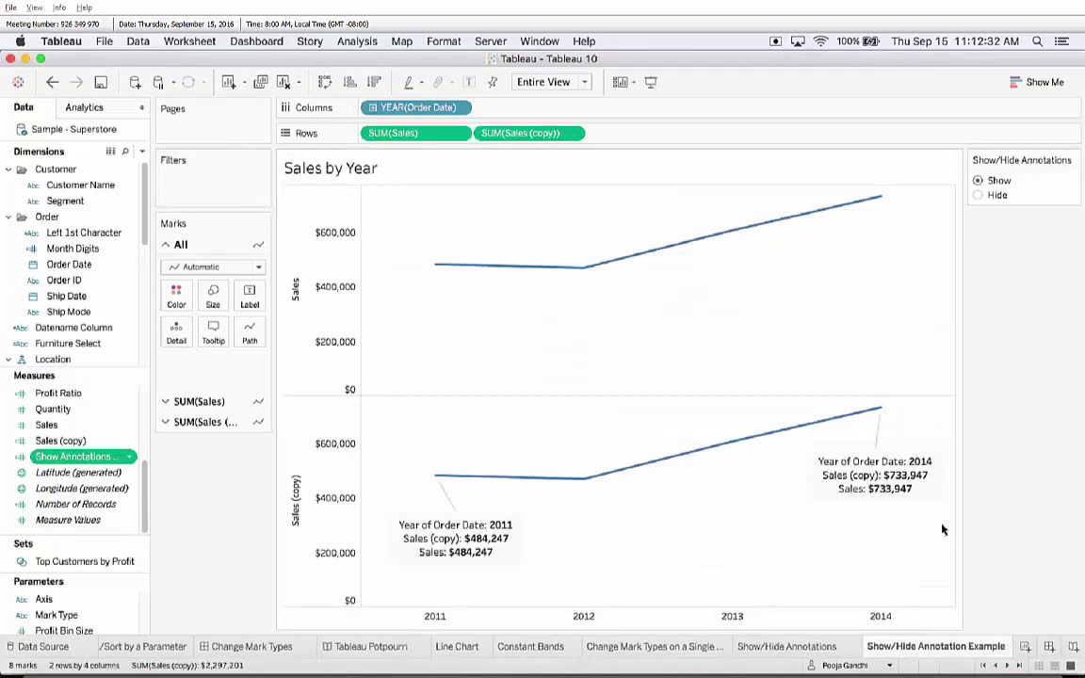
left_click(407, 135)
left_click(529, 132)
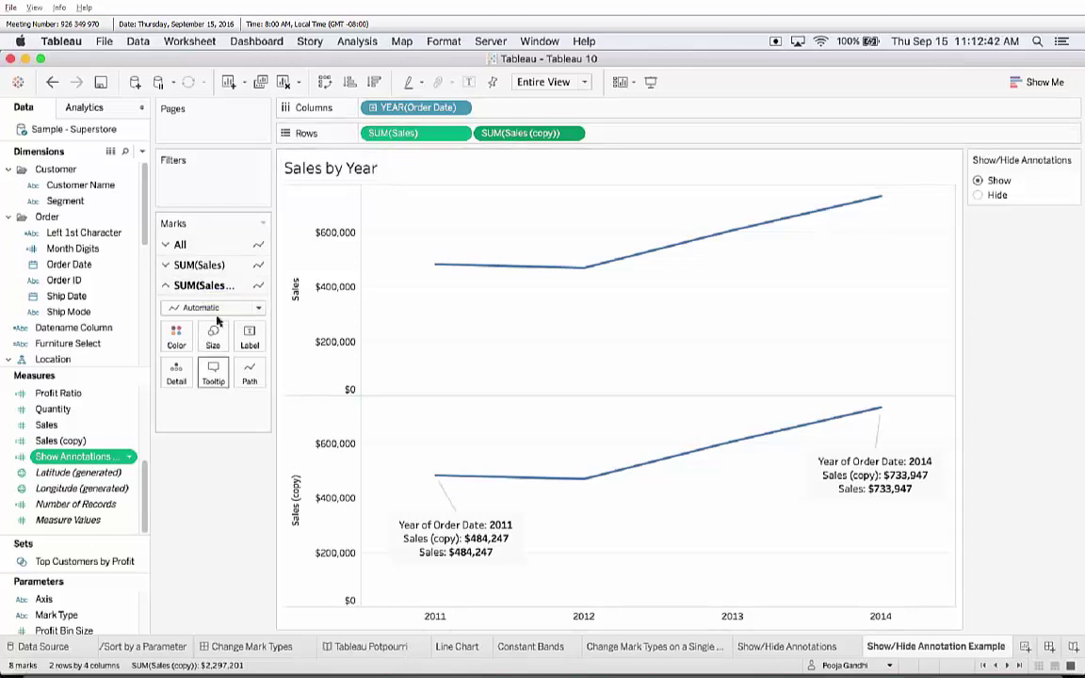
left_click(201, 265)
left_click(219, 423)
left_click(575, 135)
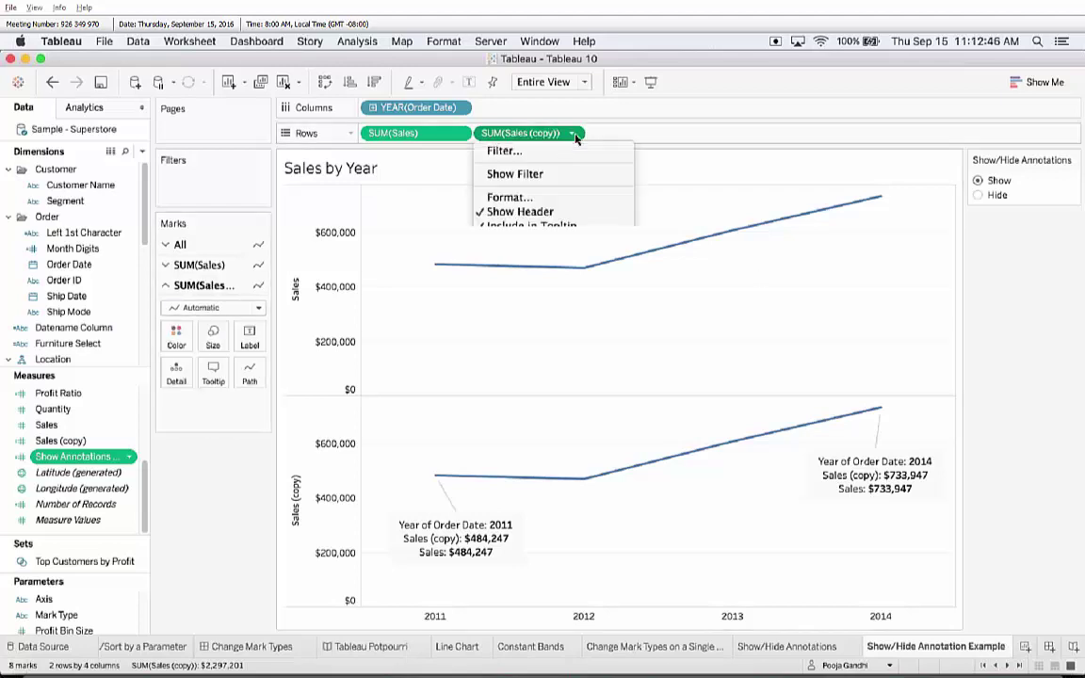
left_click(555, 402)
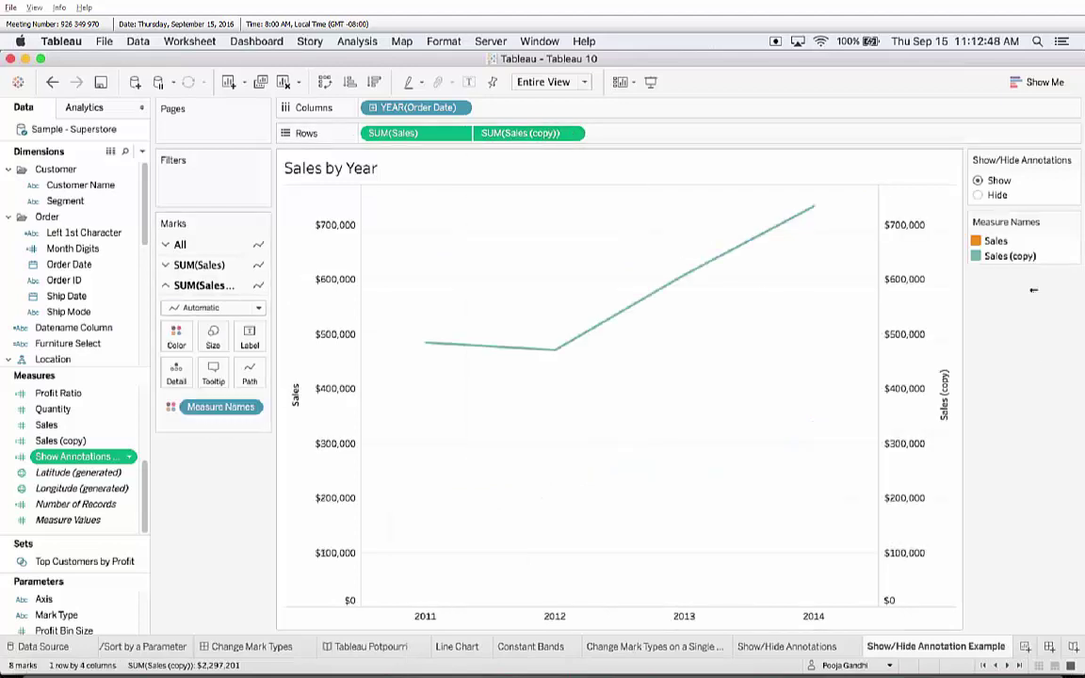
left_click(978, 196)
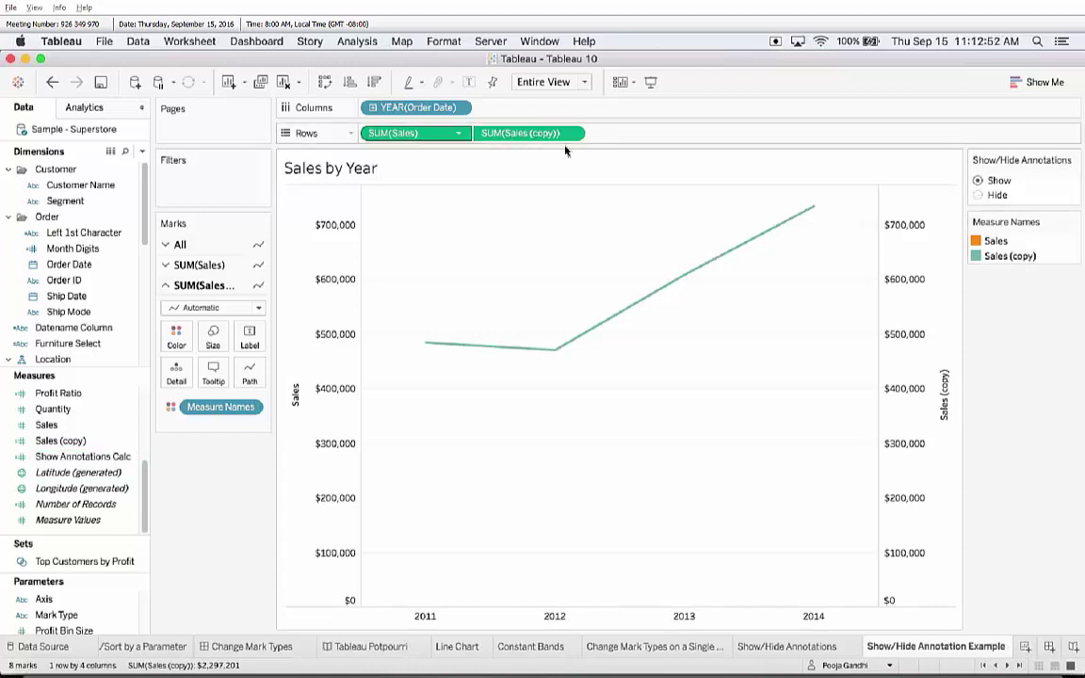
Step: On the Show/Hide Annotations sheet, annotate the 2012 mark with the default text below the line, and test the annotations with Hide and Show
left_click(807, 648)
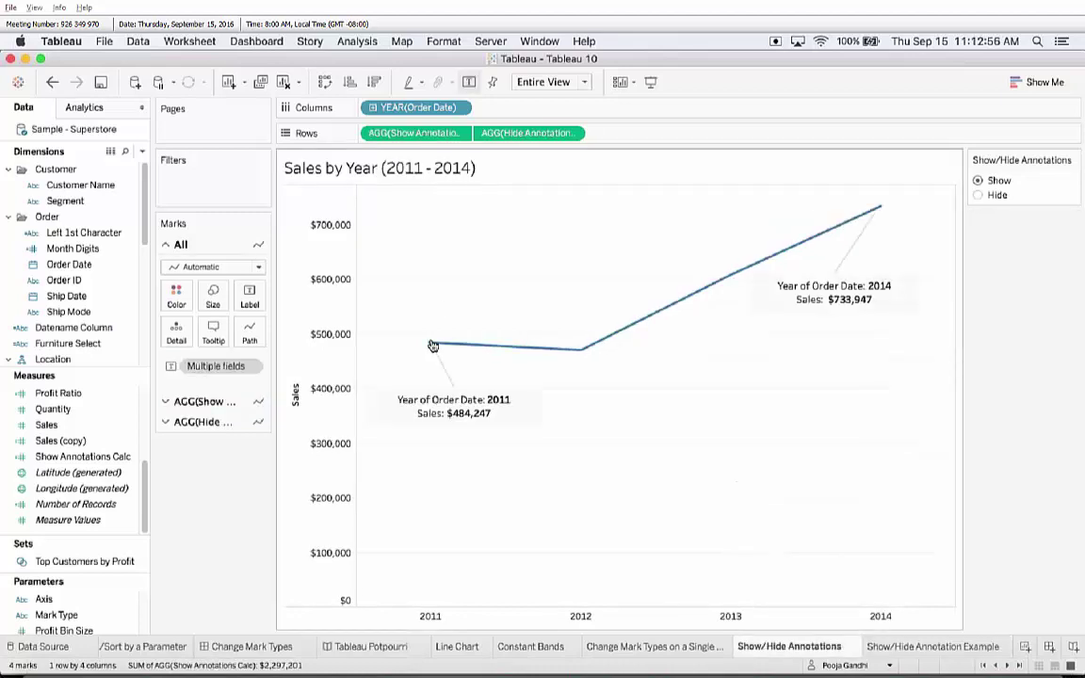
right_click(580, 349)
mouse_move(674, 465)
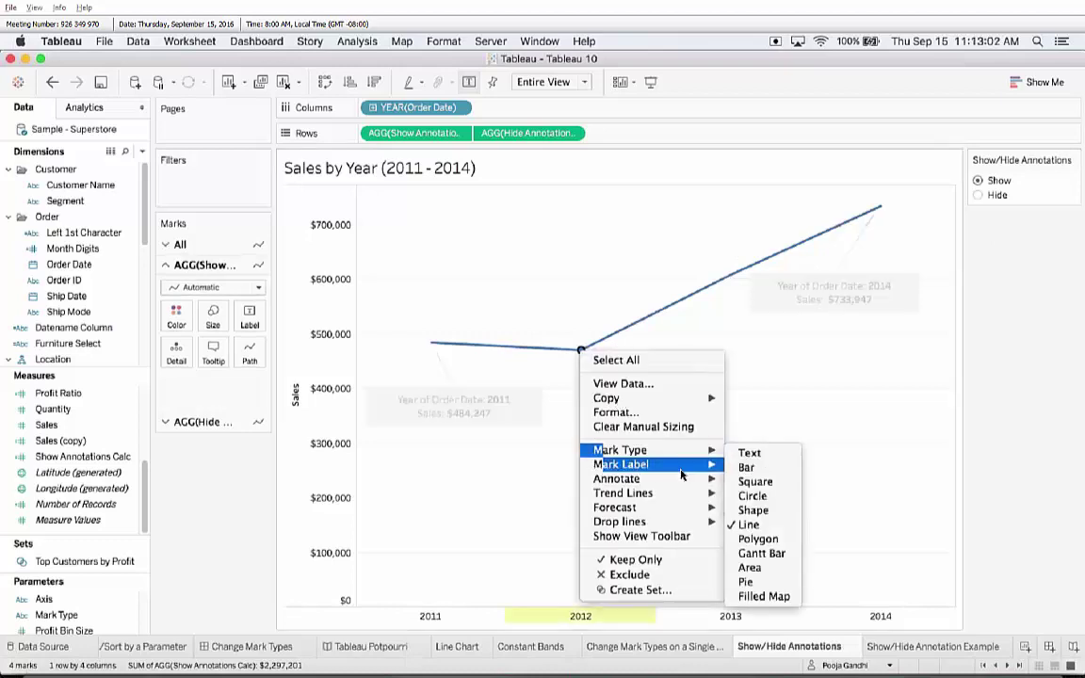
left_click(754, 481)
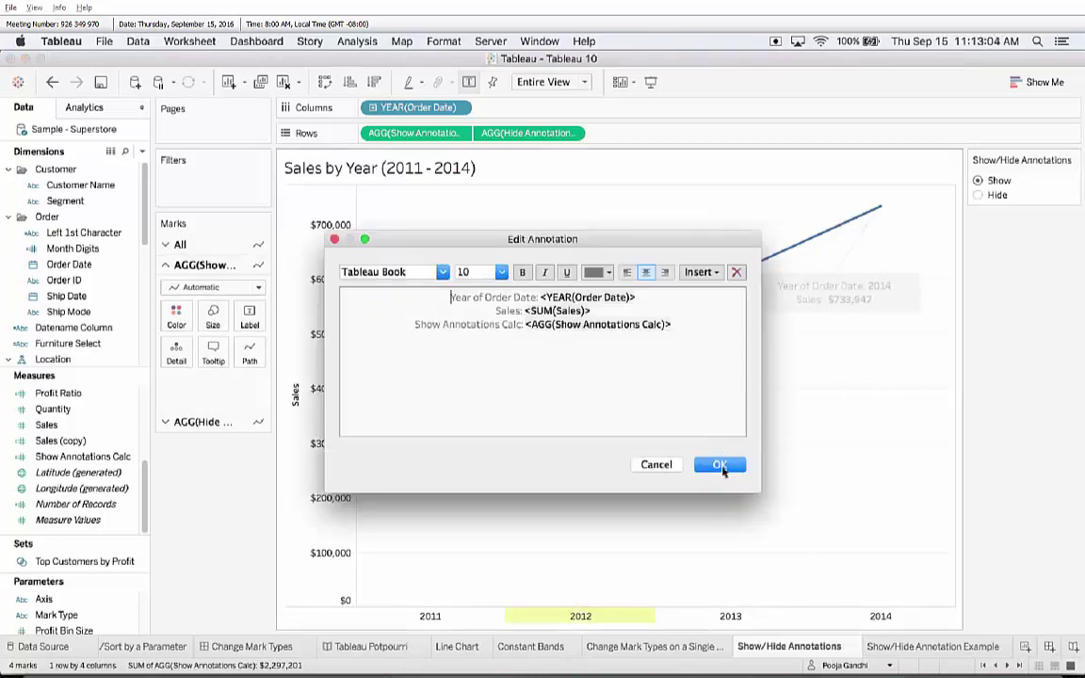
left_click(719, 462)
left_click(689, 352)
left_click_drag(688, 352, 700, 407)
left_click(977, 195)
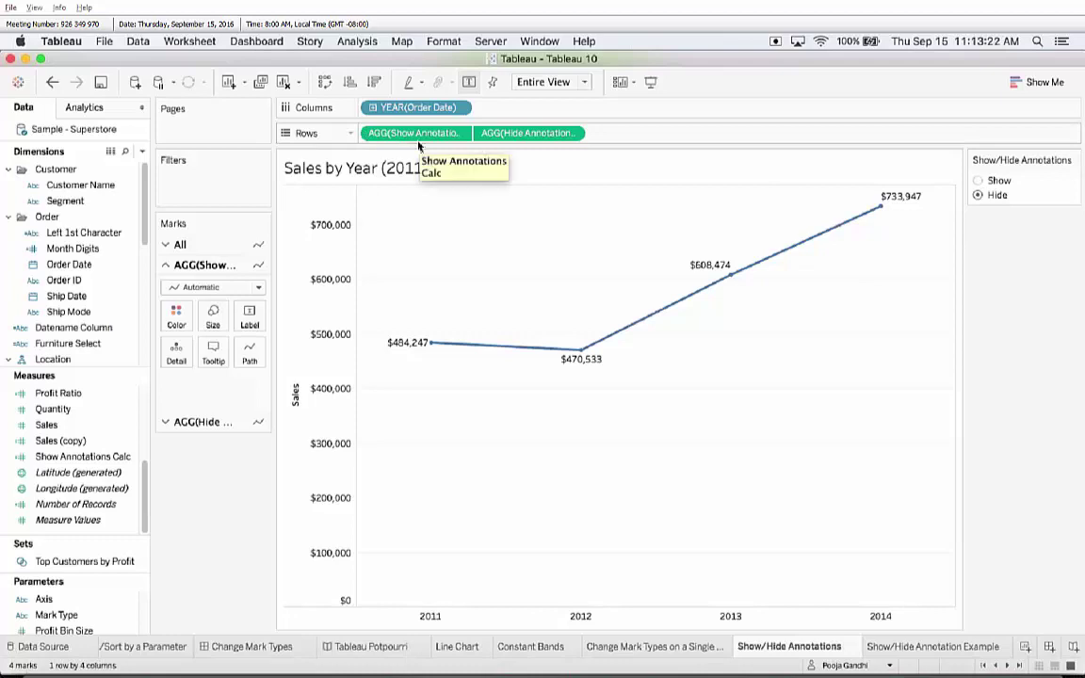
left_click(977, 179)
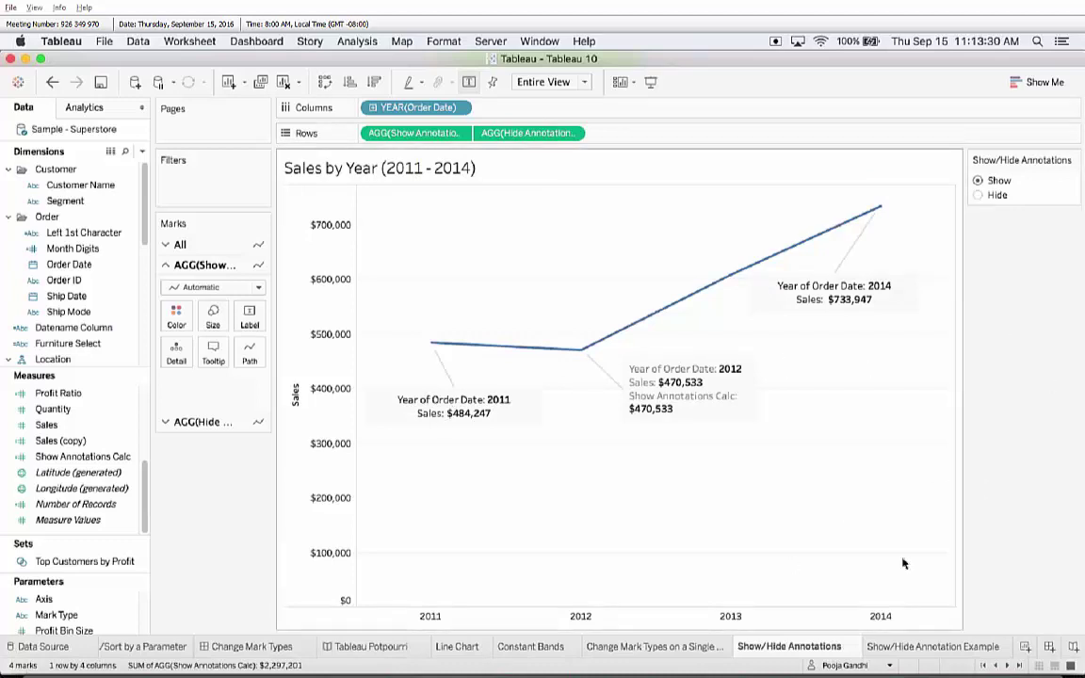
Step: Open the Annotations On Hover dashboard and compare the chart's annotations for different years in Year Hover
left_click(932, 646)
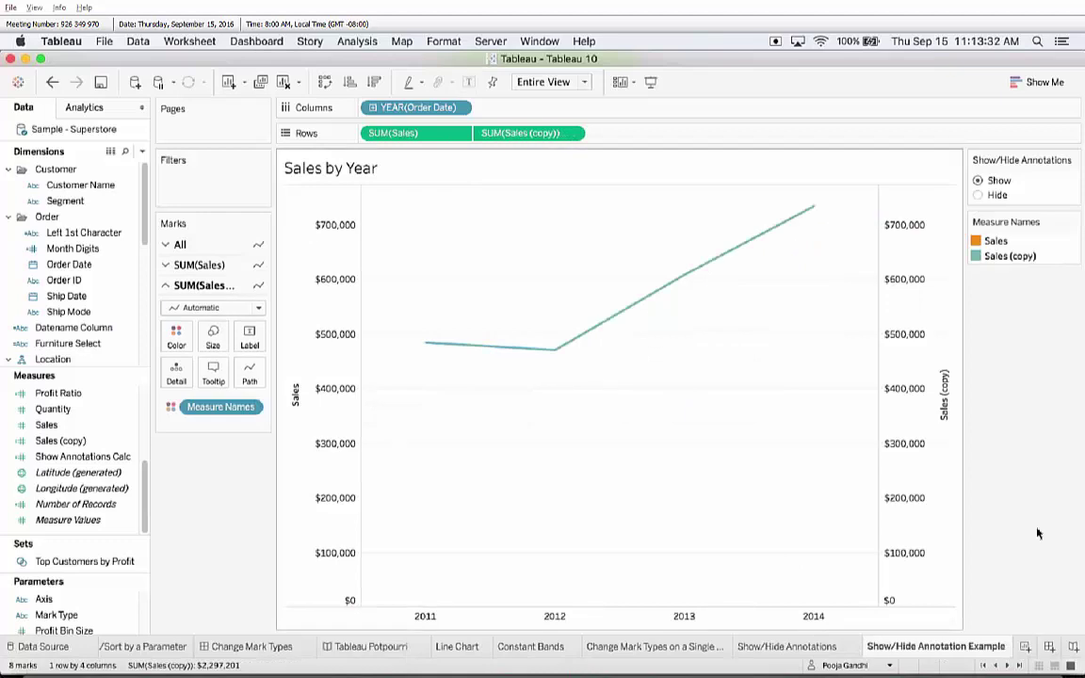
left_click(1006, 664)
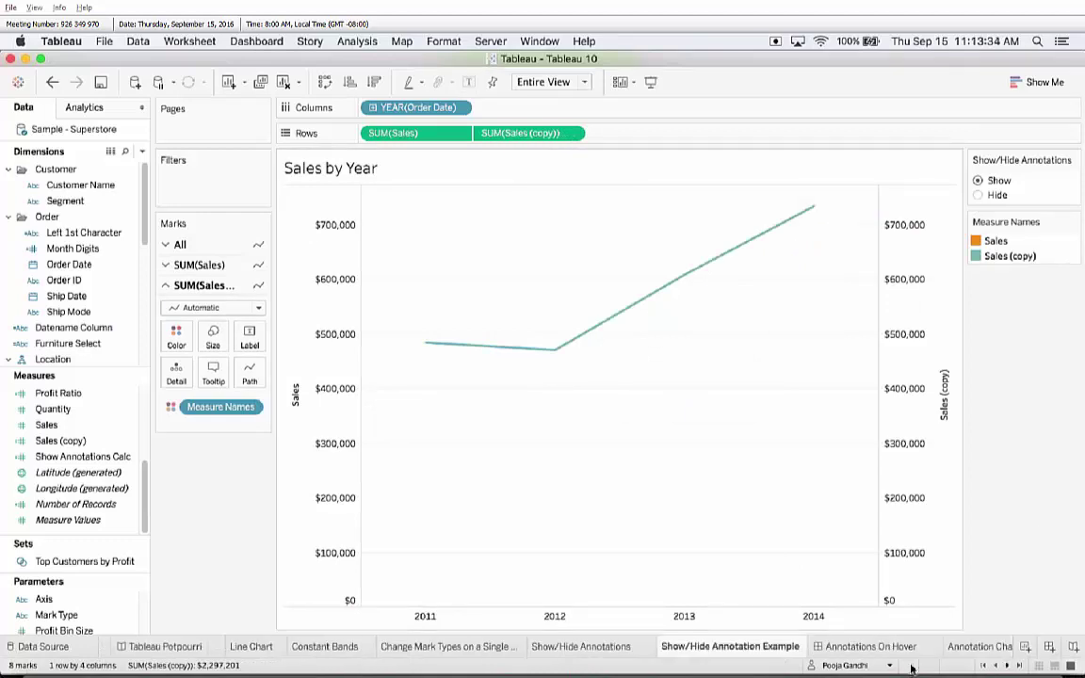
left_click(868, 646)
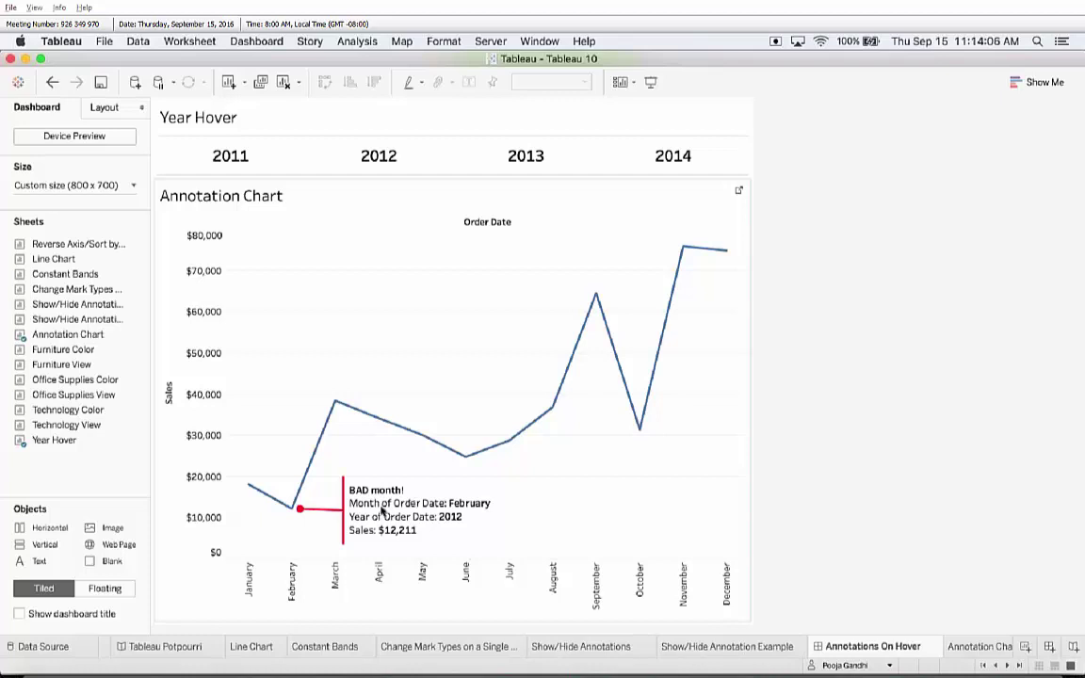
left_click(381, 507)
left_click(571, 521)
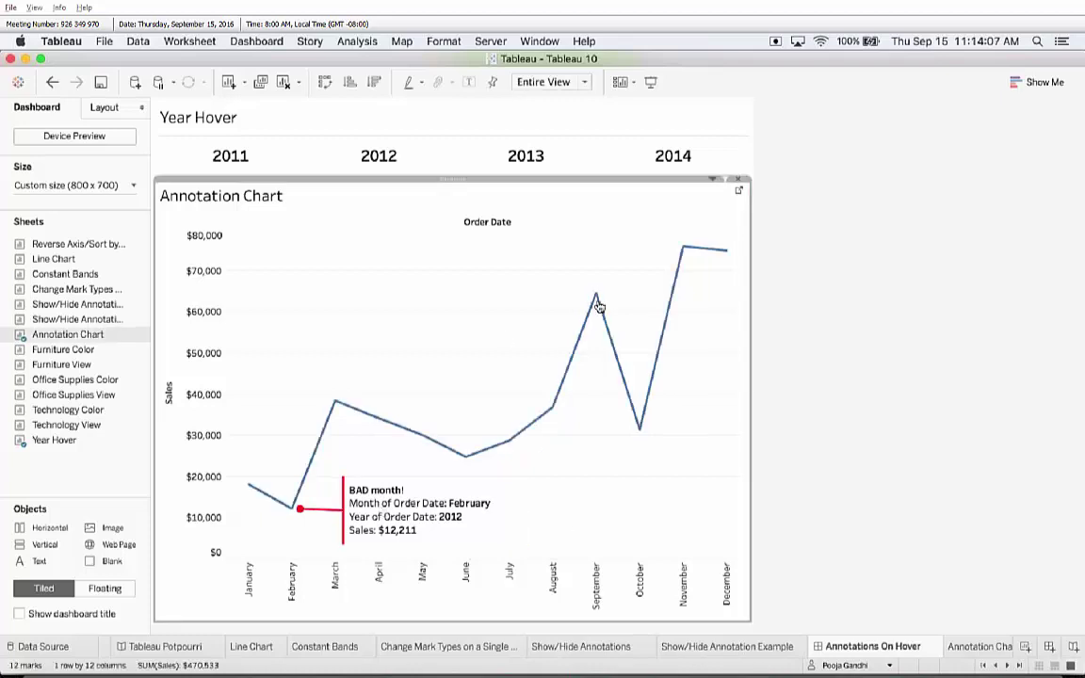
left_click(518, 162)
left_click(517, 165)
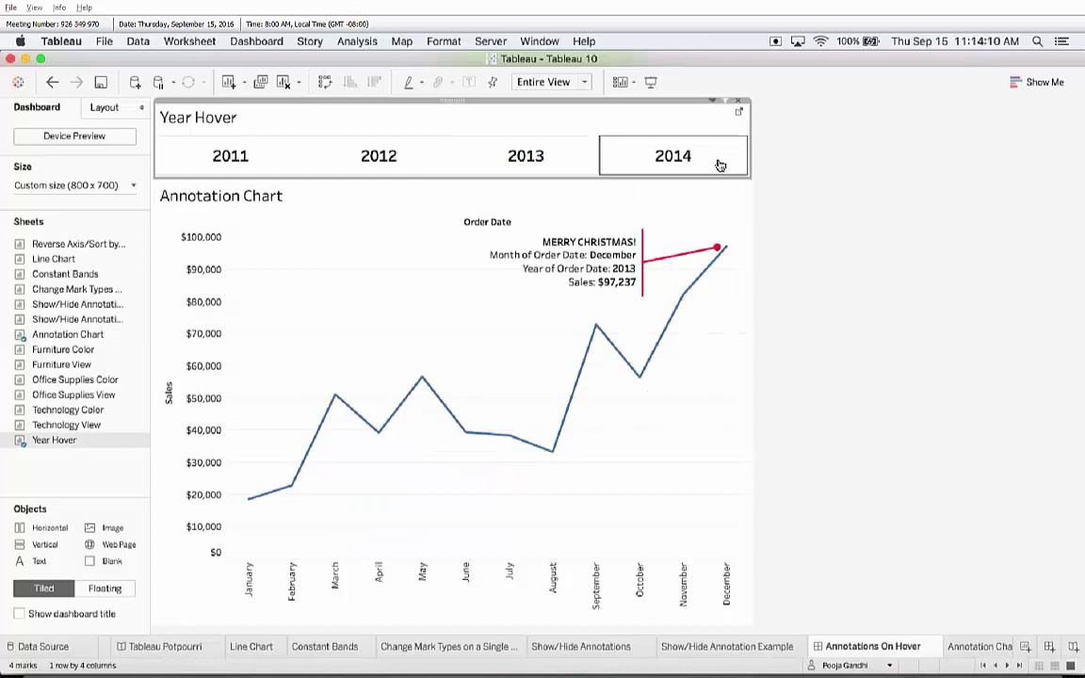
Step: On the Annotation Chart sheet, inspect the Order Date year action filter and set it to 2012
left_click(979, 646)
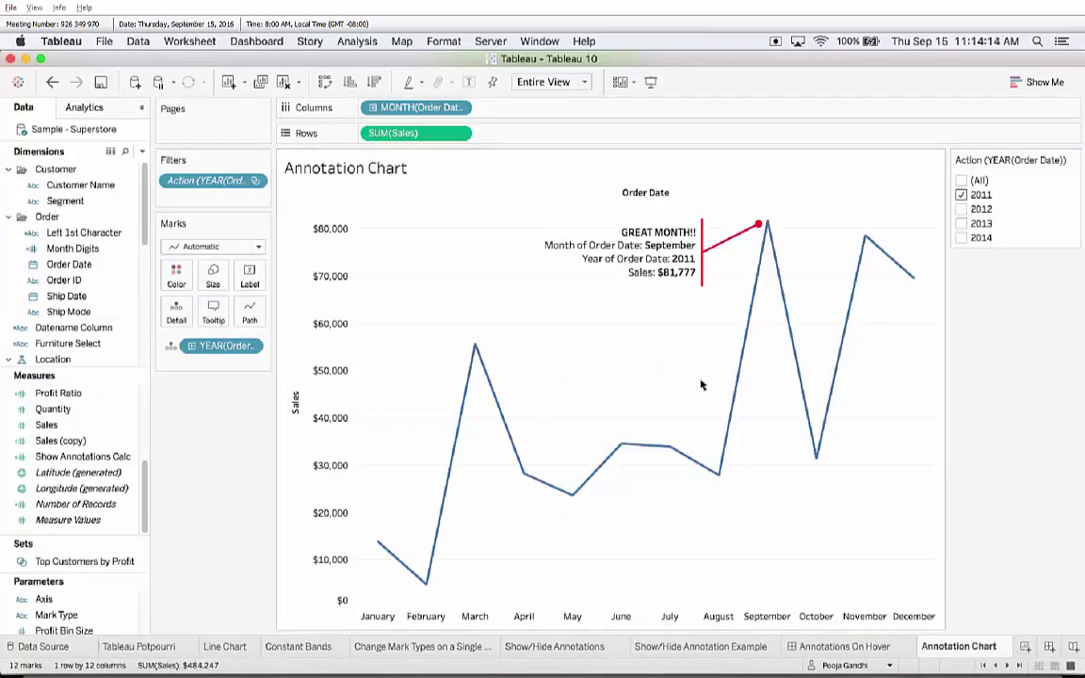
right_click(213, 184)
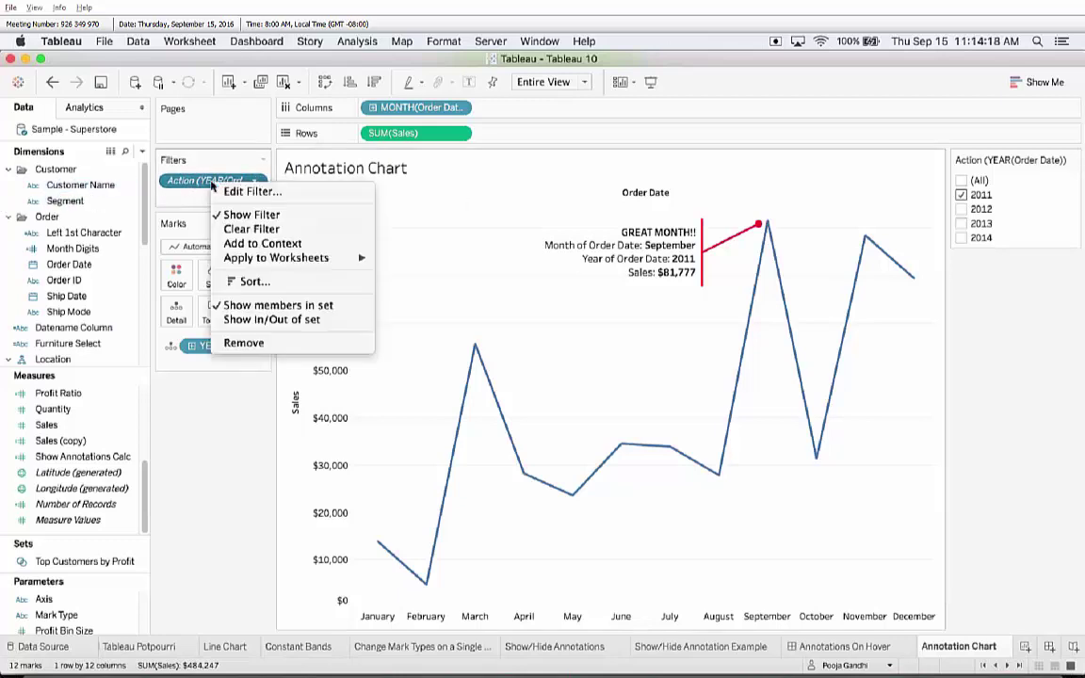
left_click(986, 272)
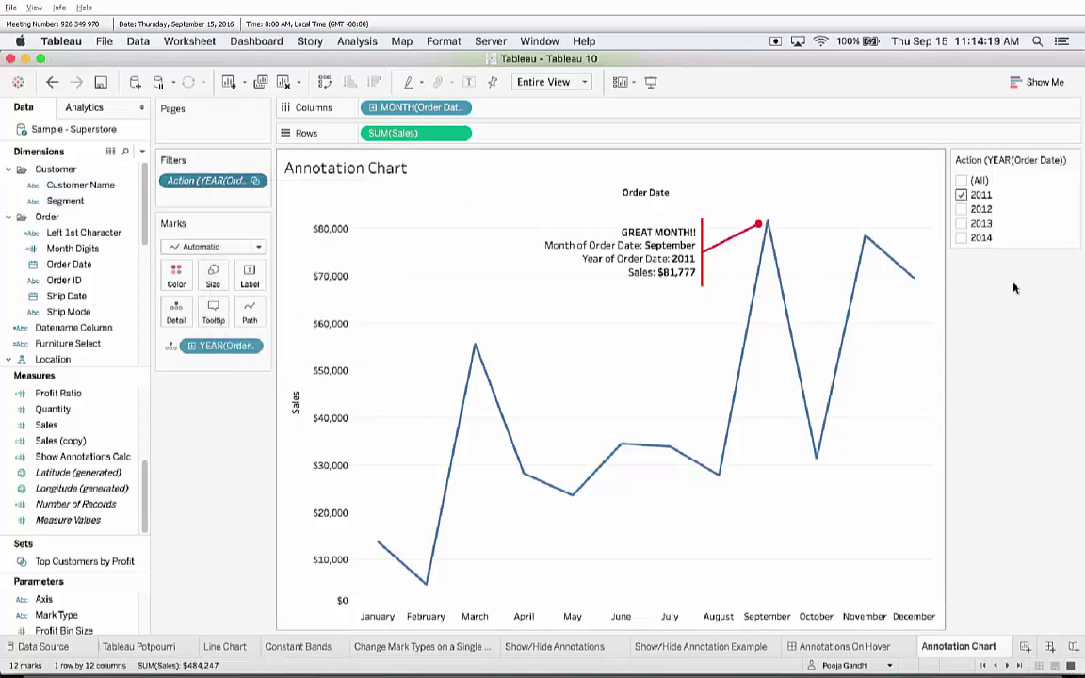
left_click(965, 209)
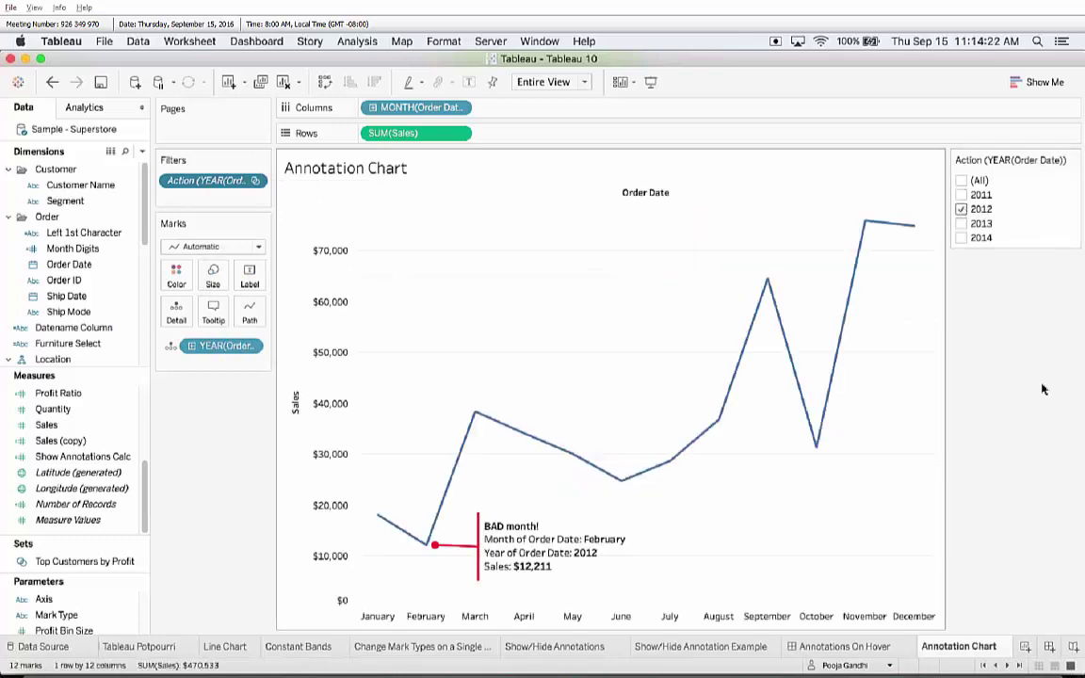
Step: Annotate the September 2012 mark with the default text, place it left of the peak, and check it on the Annotations On Hover dashboard
right_click(767, 279)
mouse_move(823, 380)
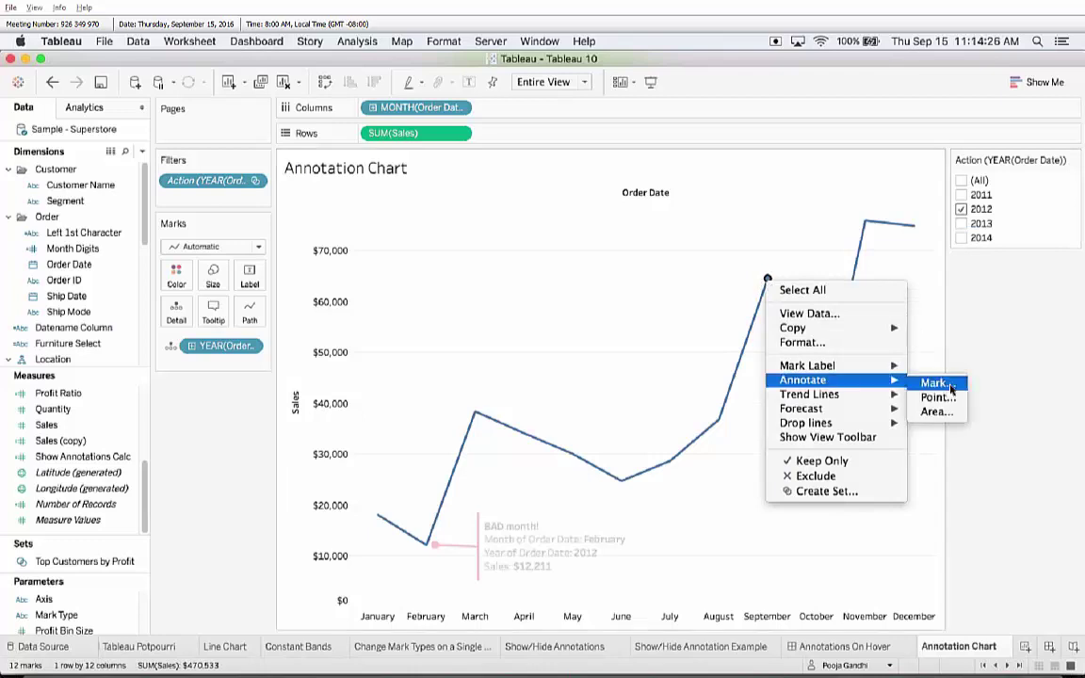
left_click(946, 386)
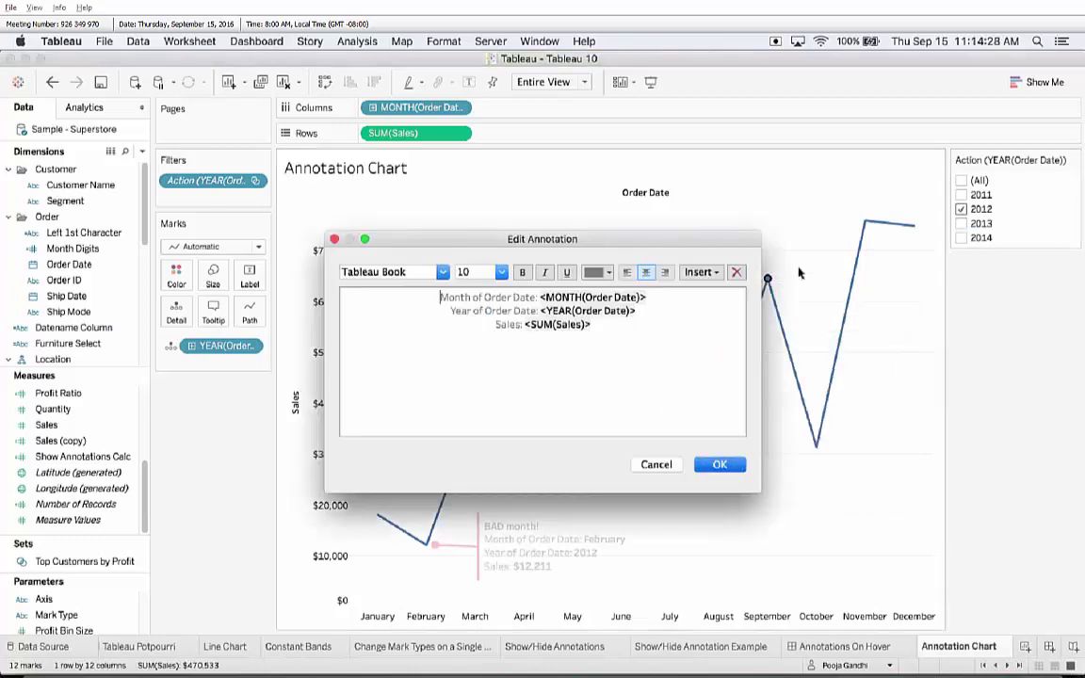
key("Return")
mouse_move(825, 265)
left_mouse_down()
mouse_move(624, 234)
mouse_move(626, 258)
left_mouse_up()
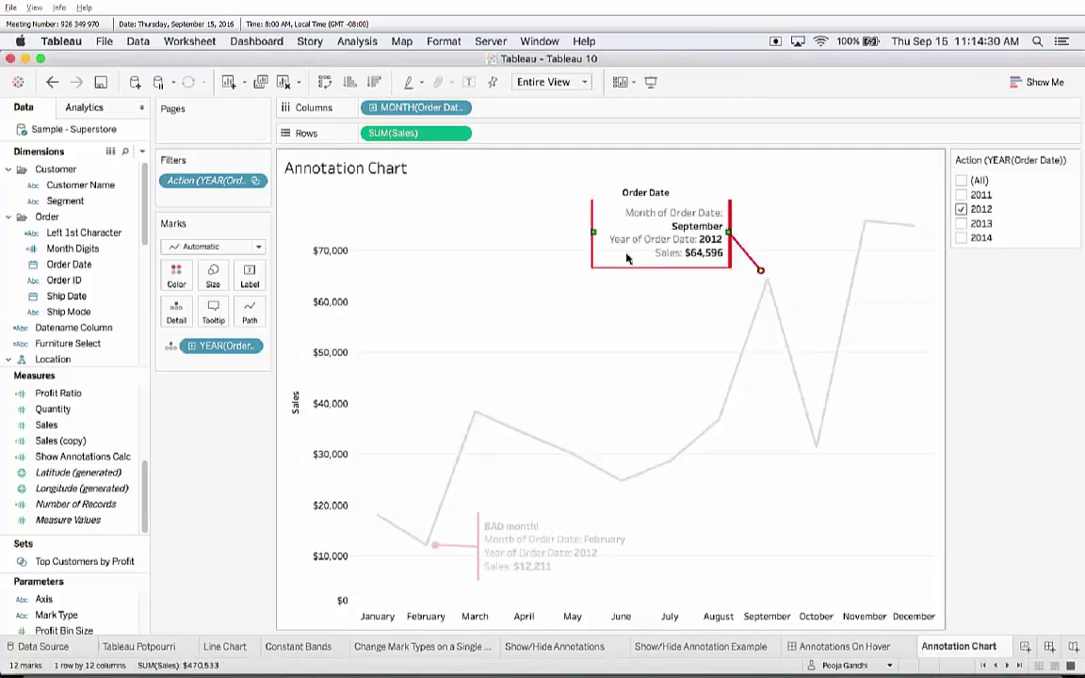
left_click(661, 322)
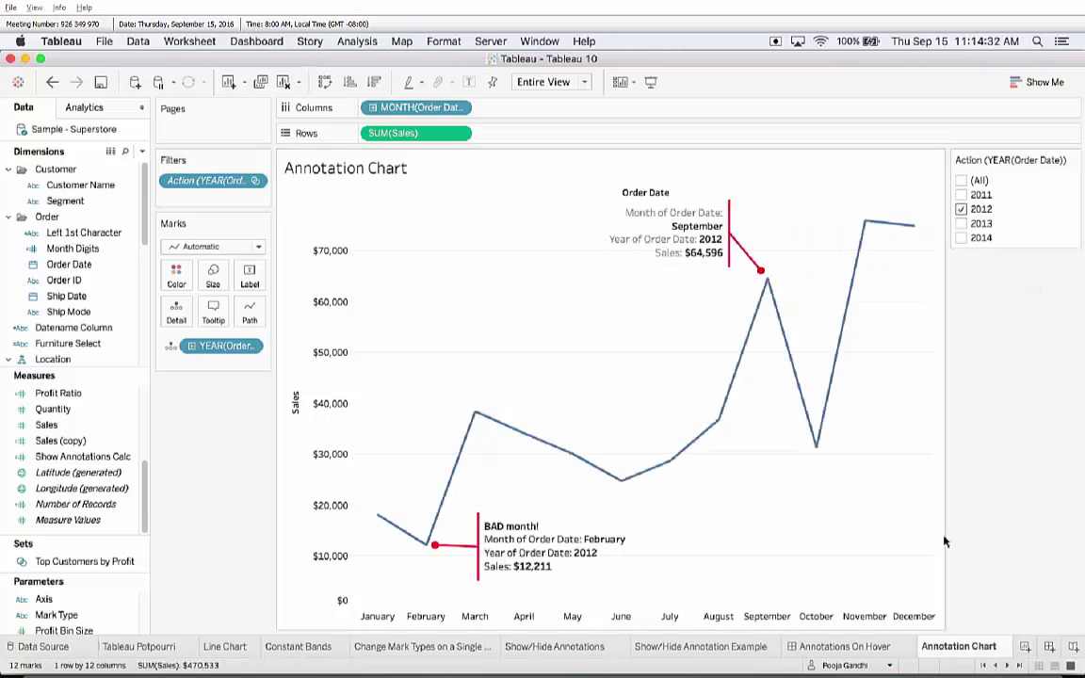
left_click(843, 646)
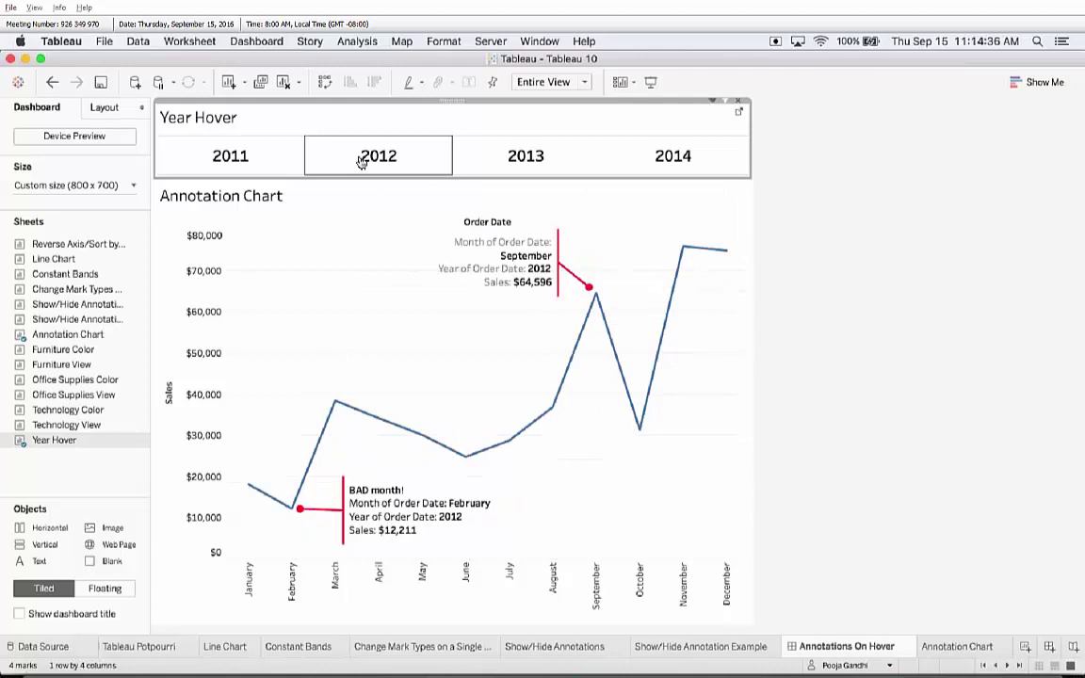
Step: Compare the Annotation Chart's annotations for 2013 and 2014 using Year Hover, and clear the dashboard selection
mouse_move(508, 169)
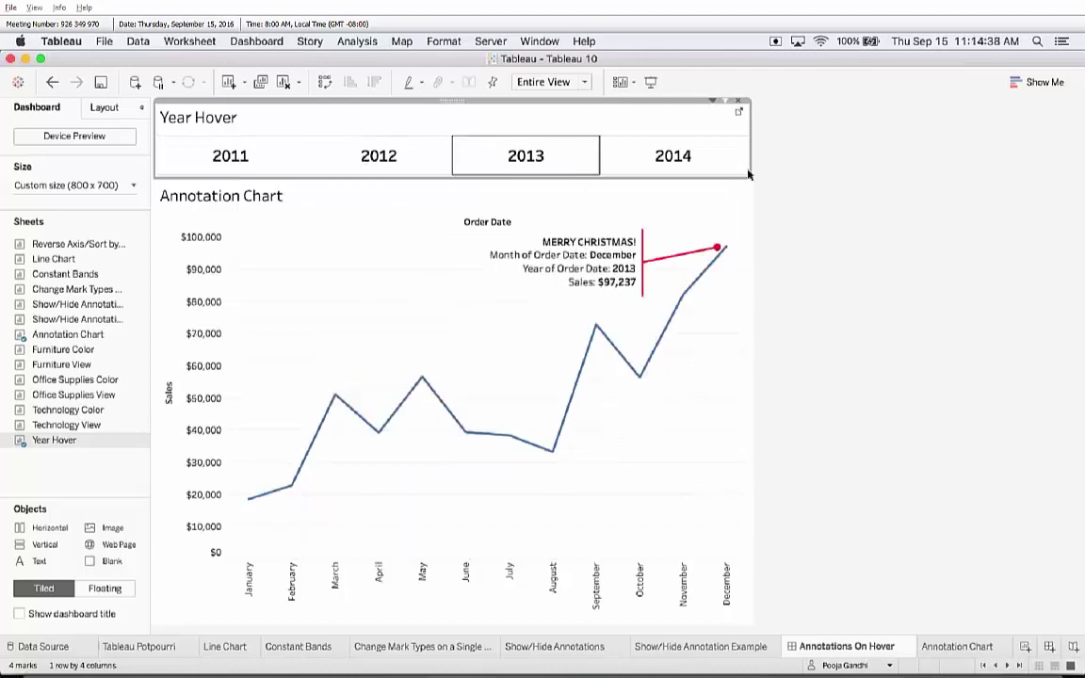
mouse_move(744, 172)
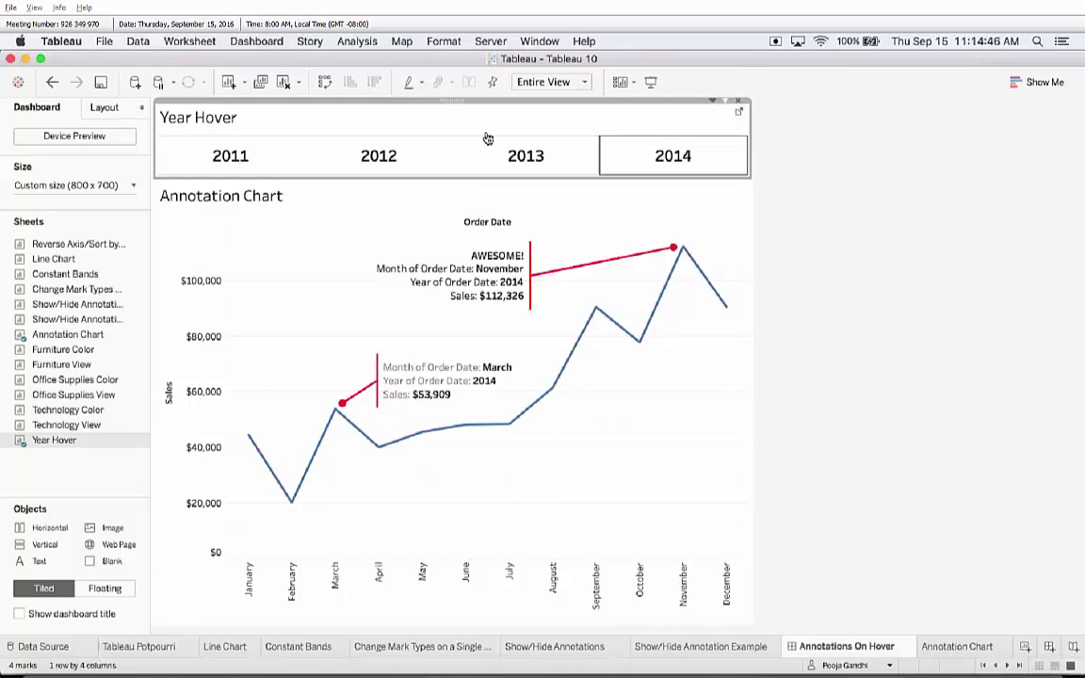
left_click(999, 382)
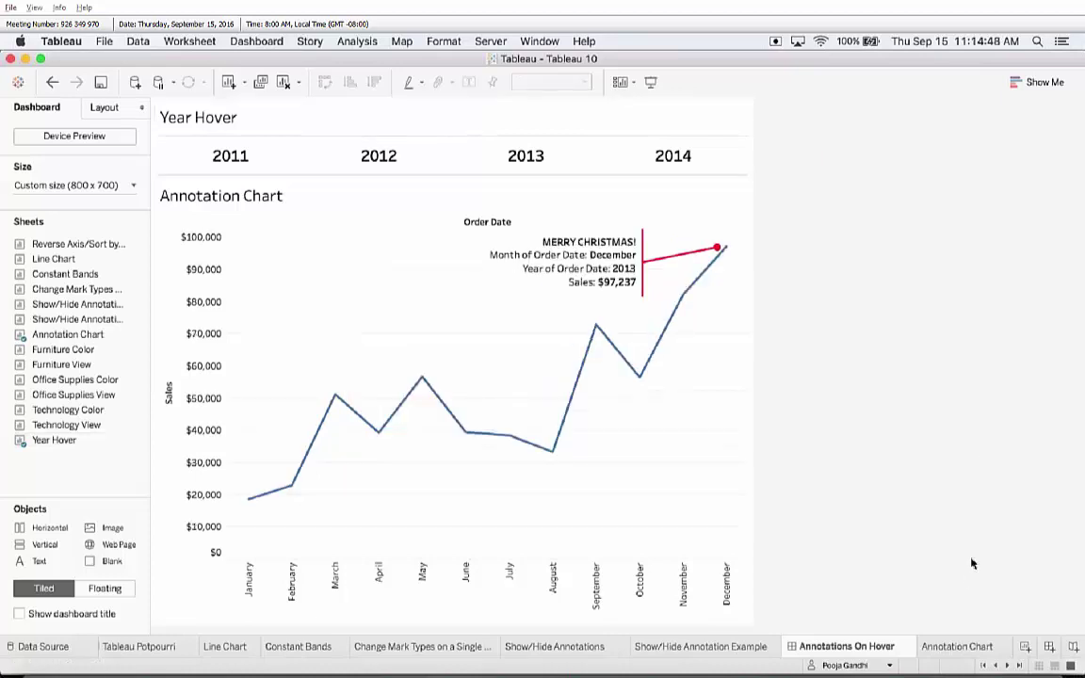
Step: Open the Empty dashboard and inspect the two footer text objects and the male-icon-23.png image object
scroll(713, 637, "right", 5)
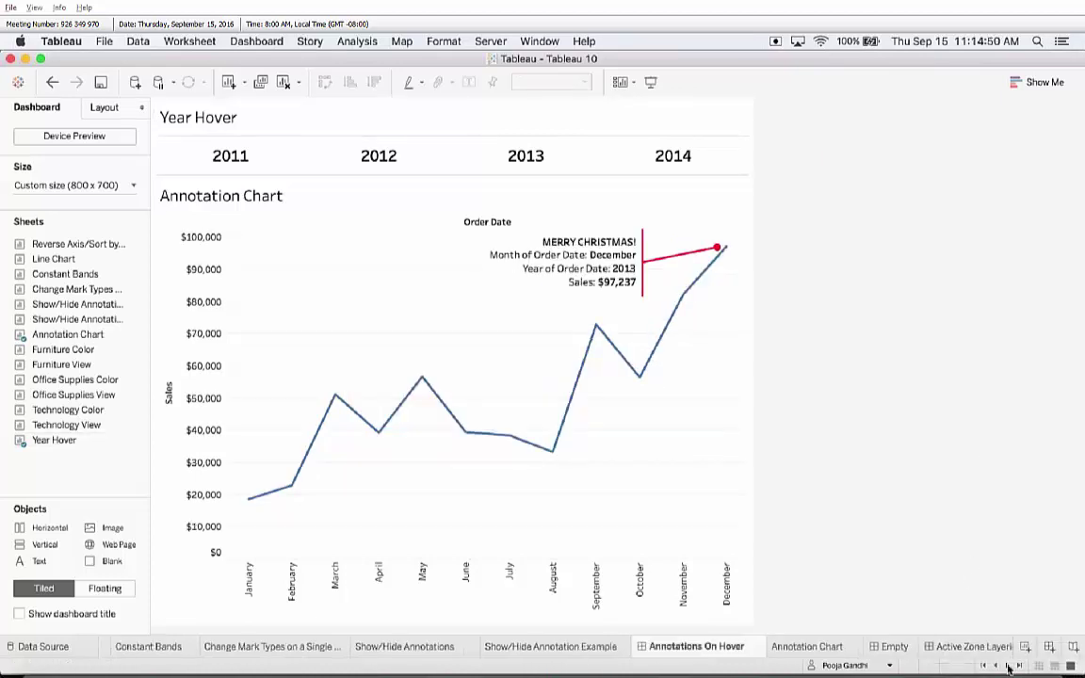
left_click(803, 646)
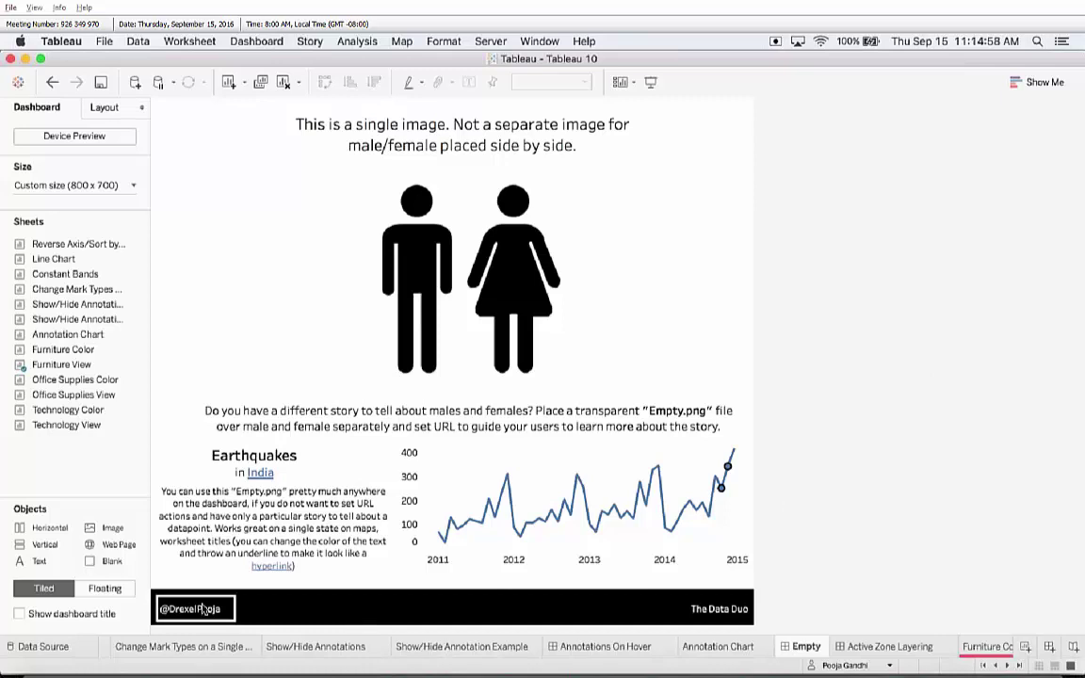
left_click(710, 612)
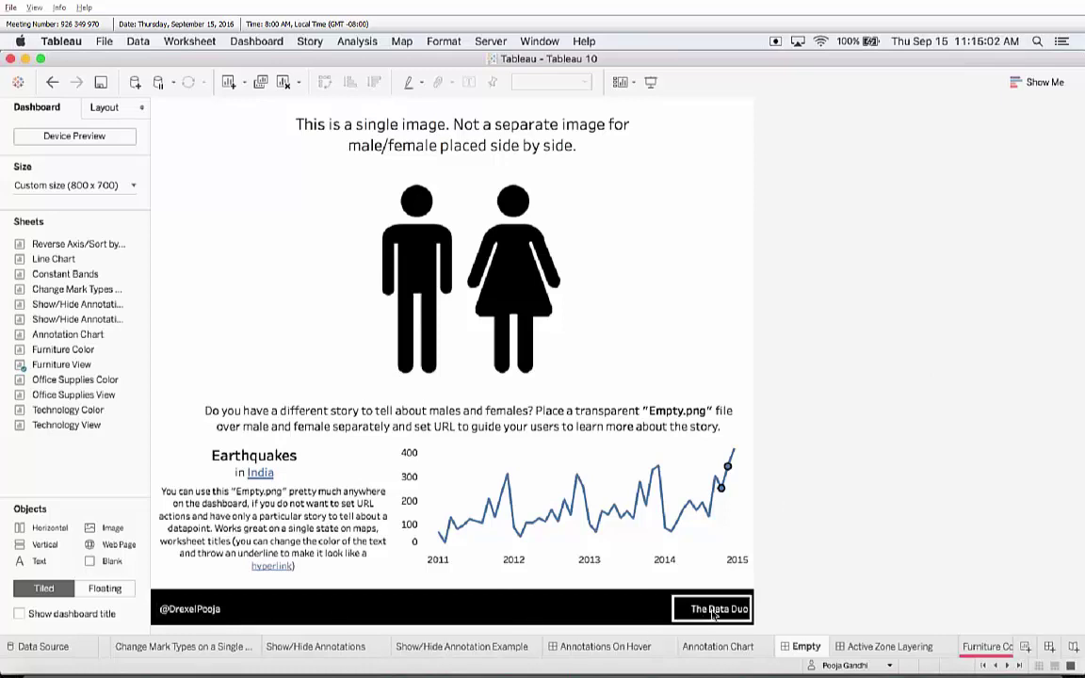
left_click(180, 612)
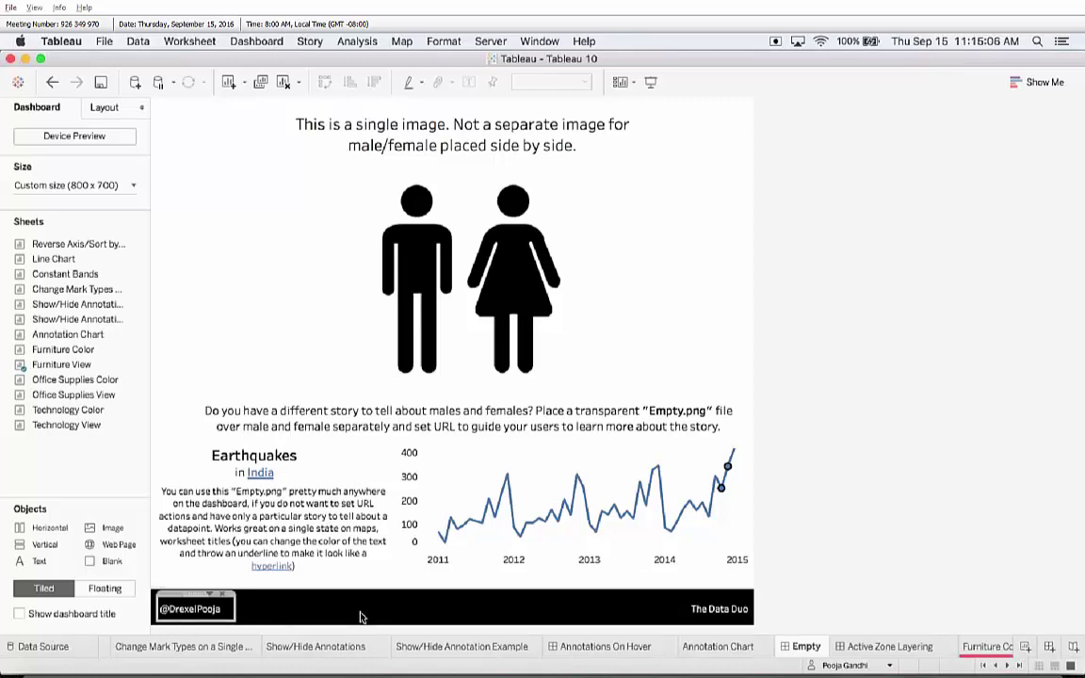
left_click(734, 615)
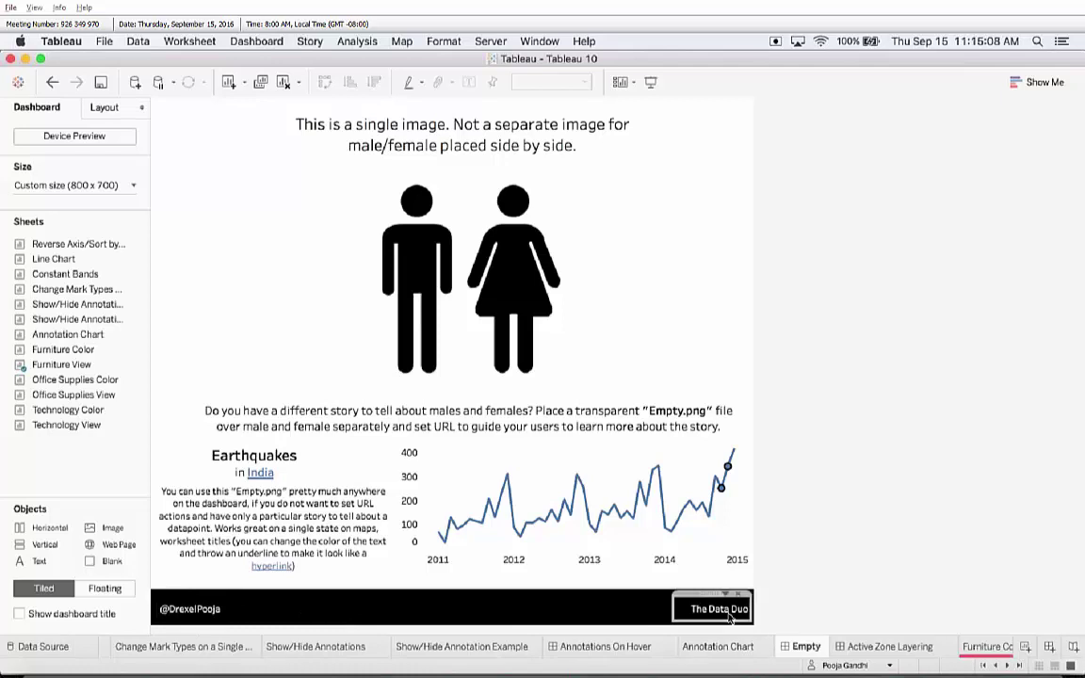
left_click(934, 559)
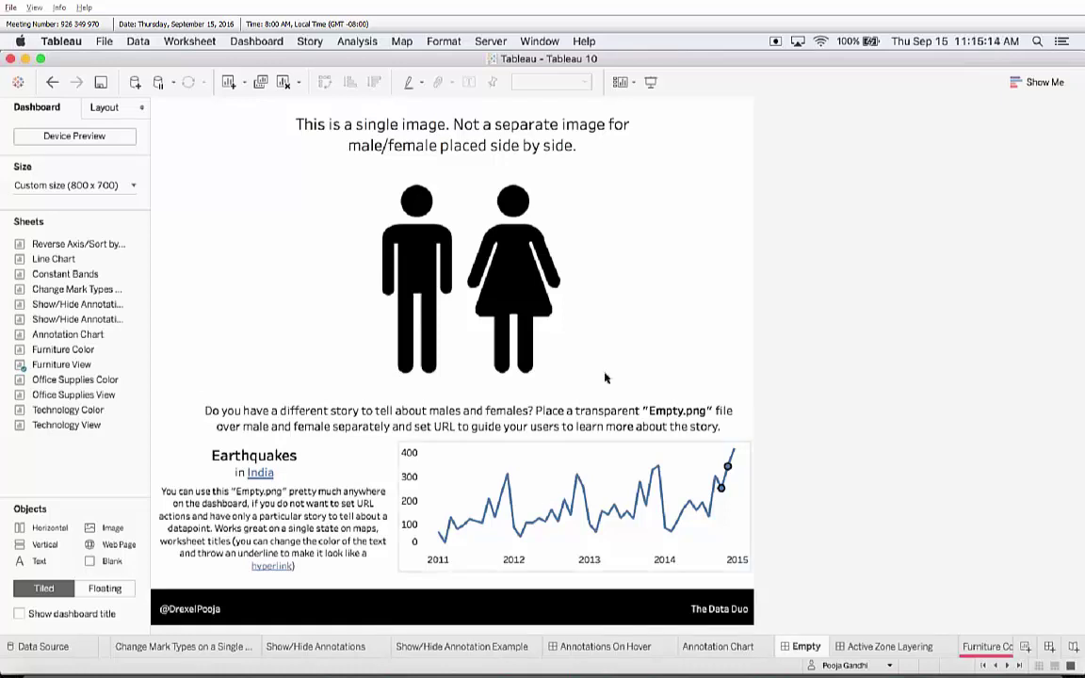
left_click(116, 113)
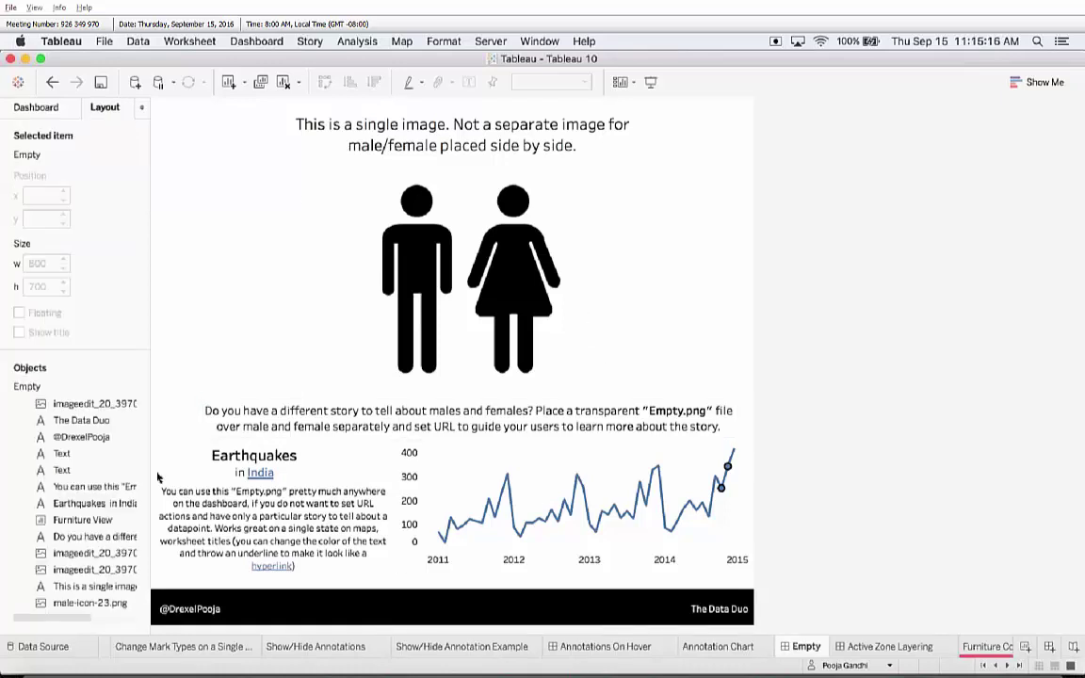
left_click(91, 603)
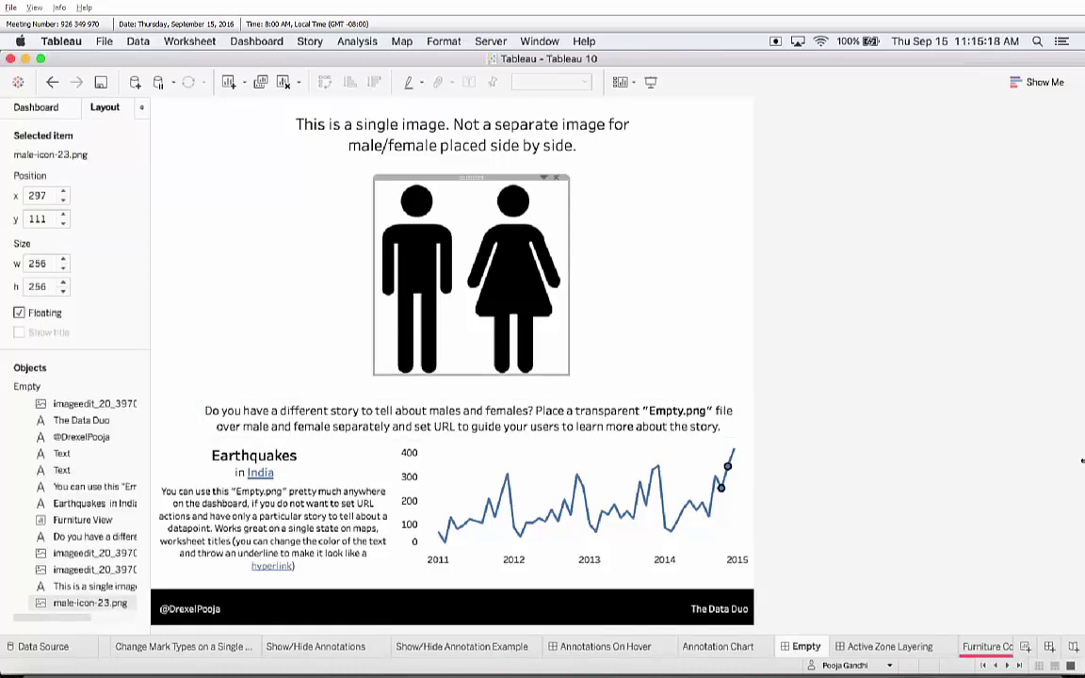
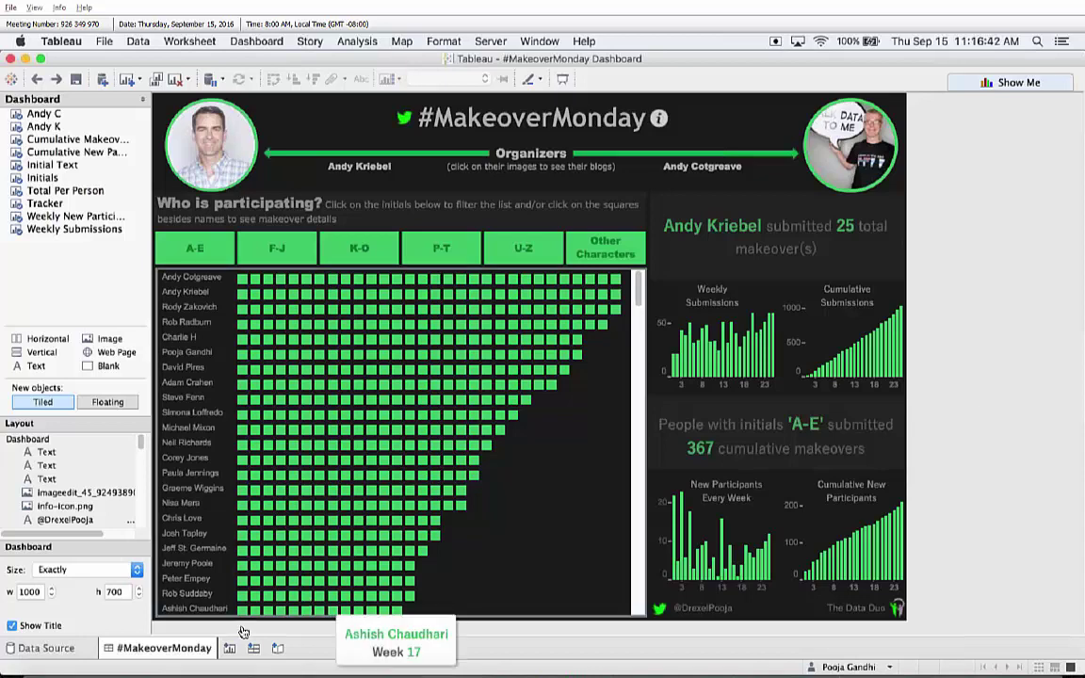
Step: In the #MakeoverMonday workbook, unhide all sheets and open the organizer photo sheet directly after the dashboard
right_click(199, 645)
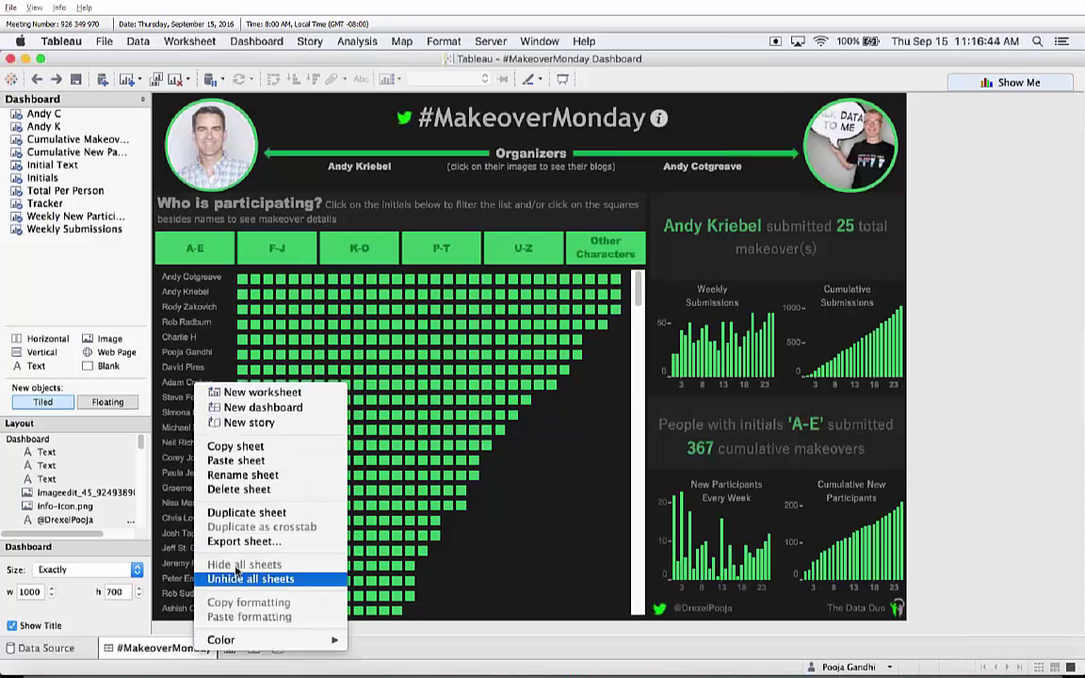
left_click(283, 578)
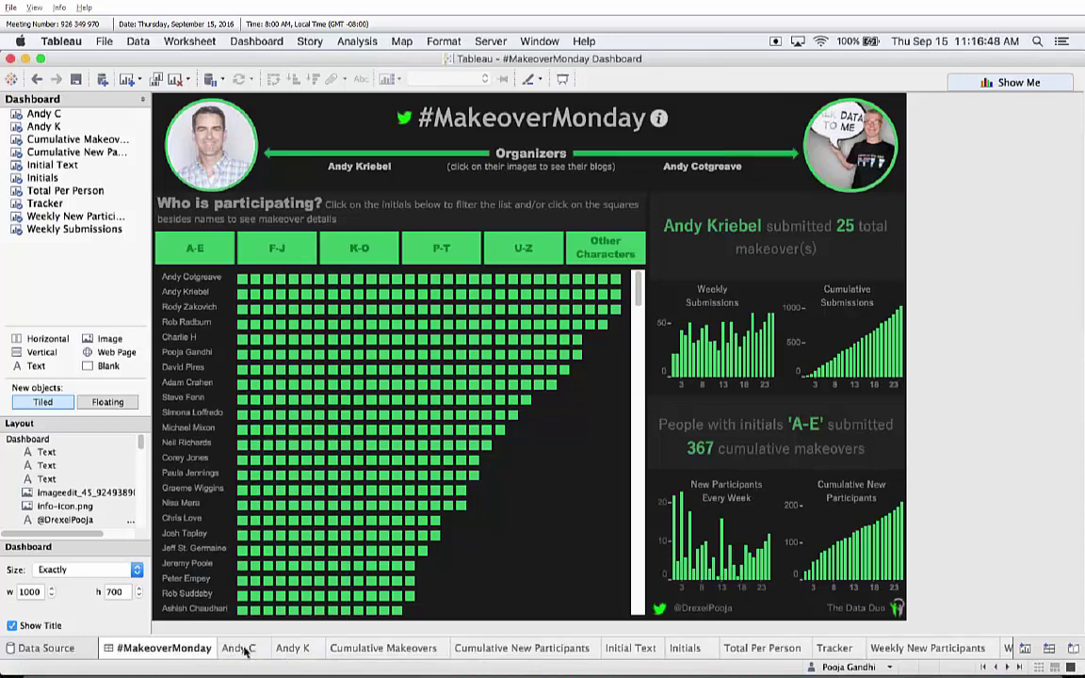
left_click(241, 648)
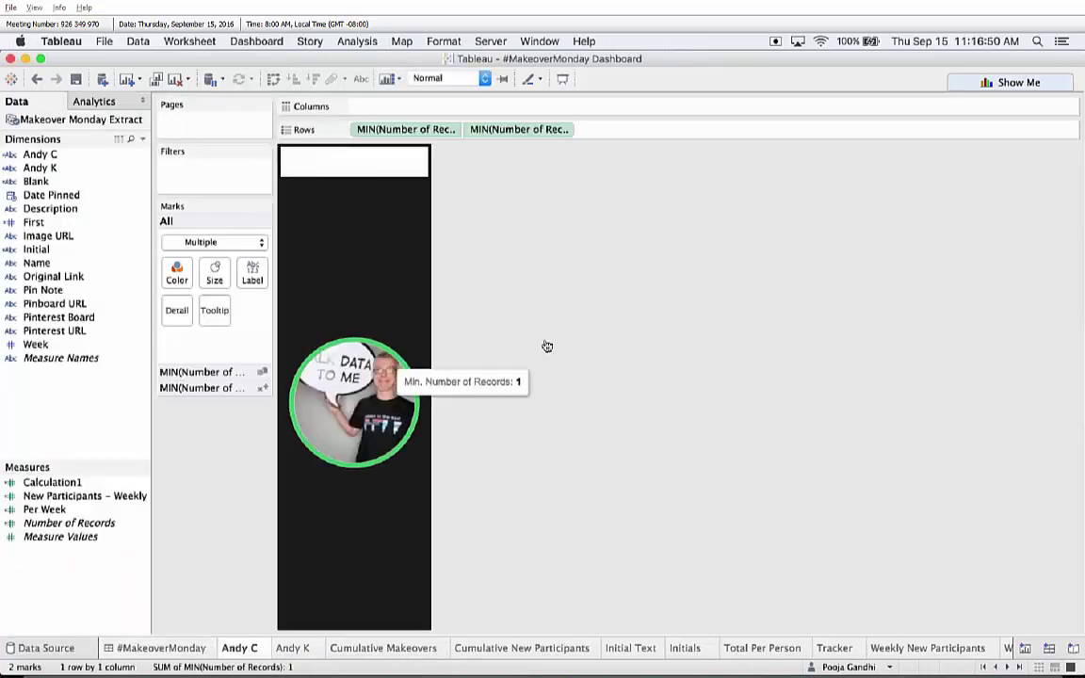
Step: Turn off the dual axis of the second MIN(Number of Records) measure to separate the circle from the photo, and turn it back on
left_click(567, 131)
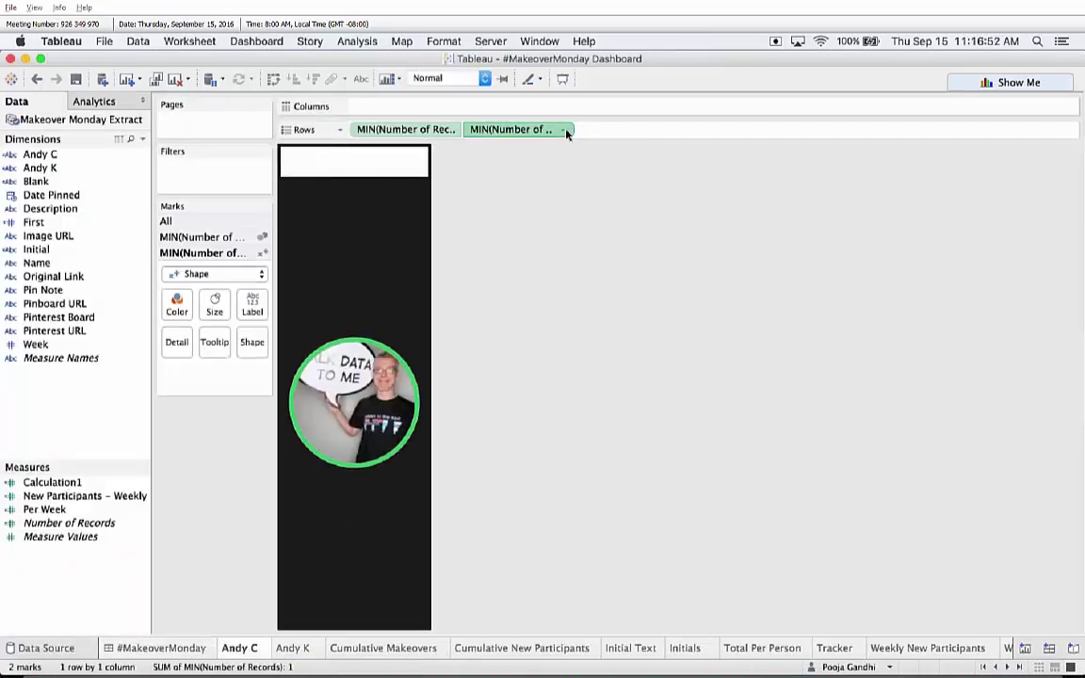
left_click(564, 130)
left_click(536, 402)
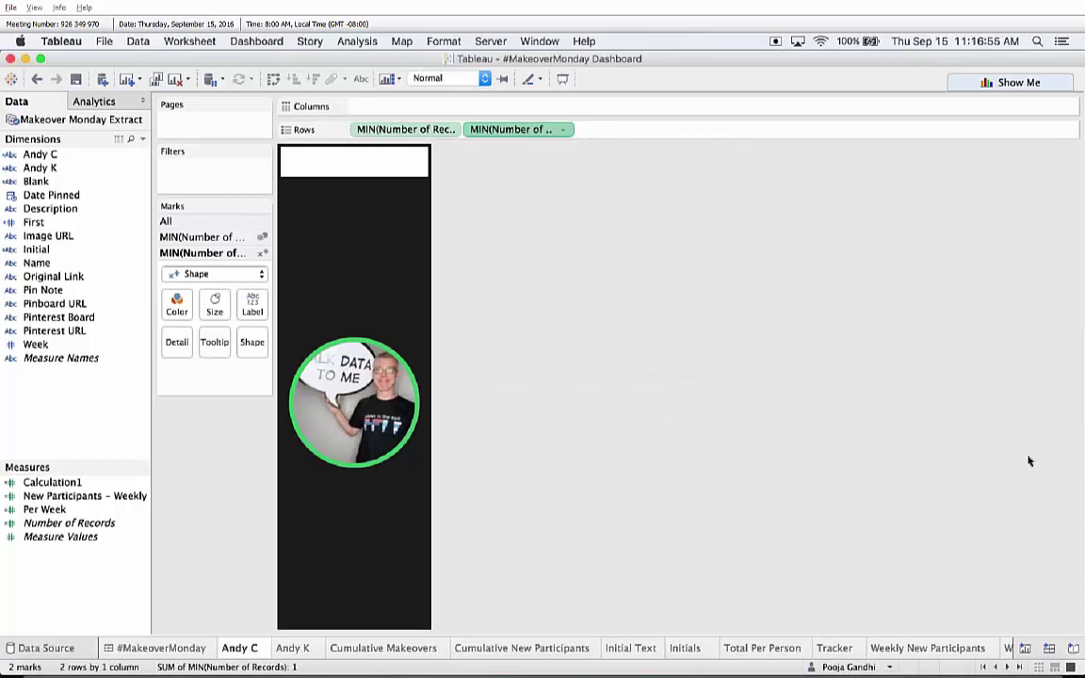
left_click(562, 131)
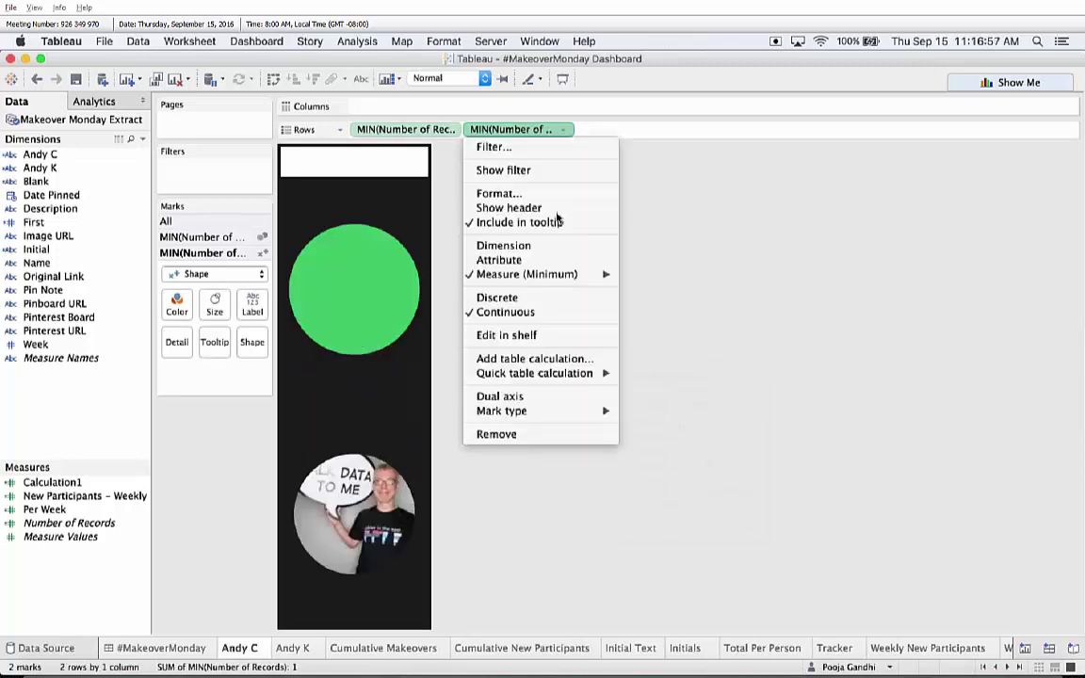
left_click(524, 397)
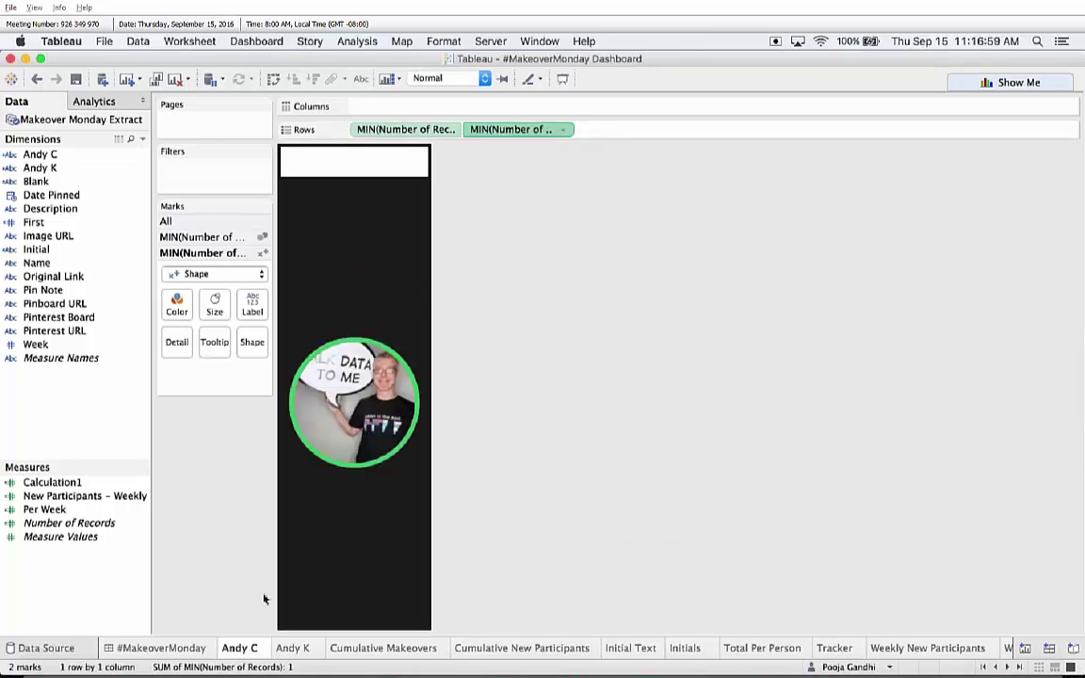
Step: On the #MakeoverMonday dashboard, move the transparent null.png image off the first organizer's photo and undo the move
left_click(183, 648)
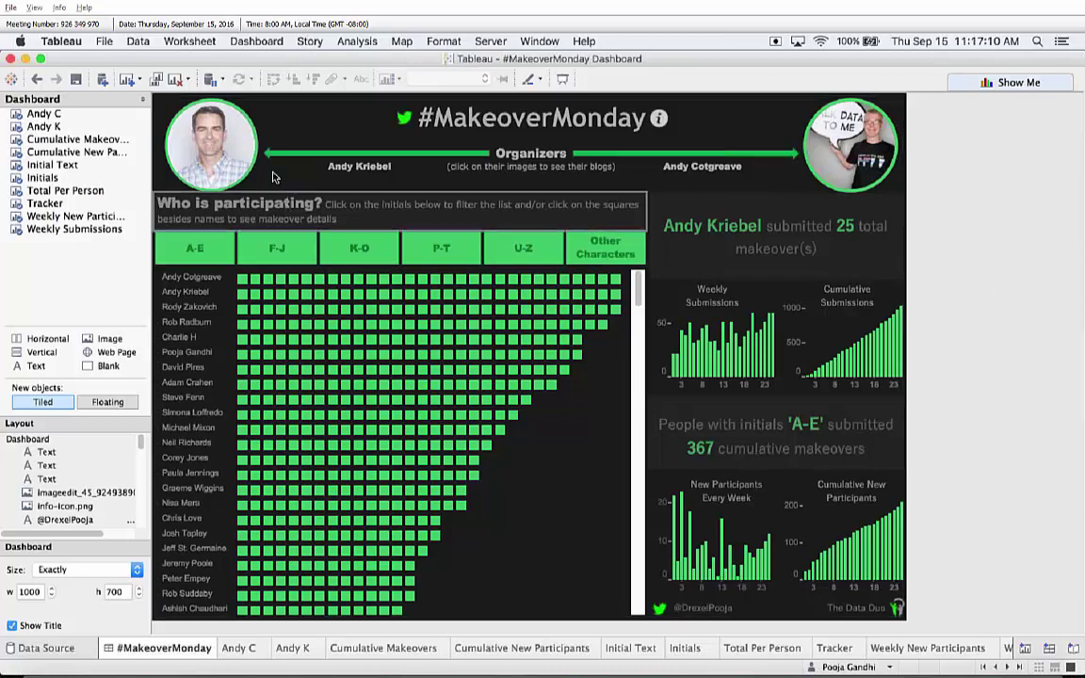
left_click(231, 171)
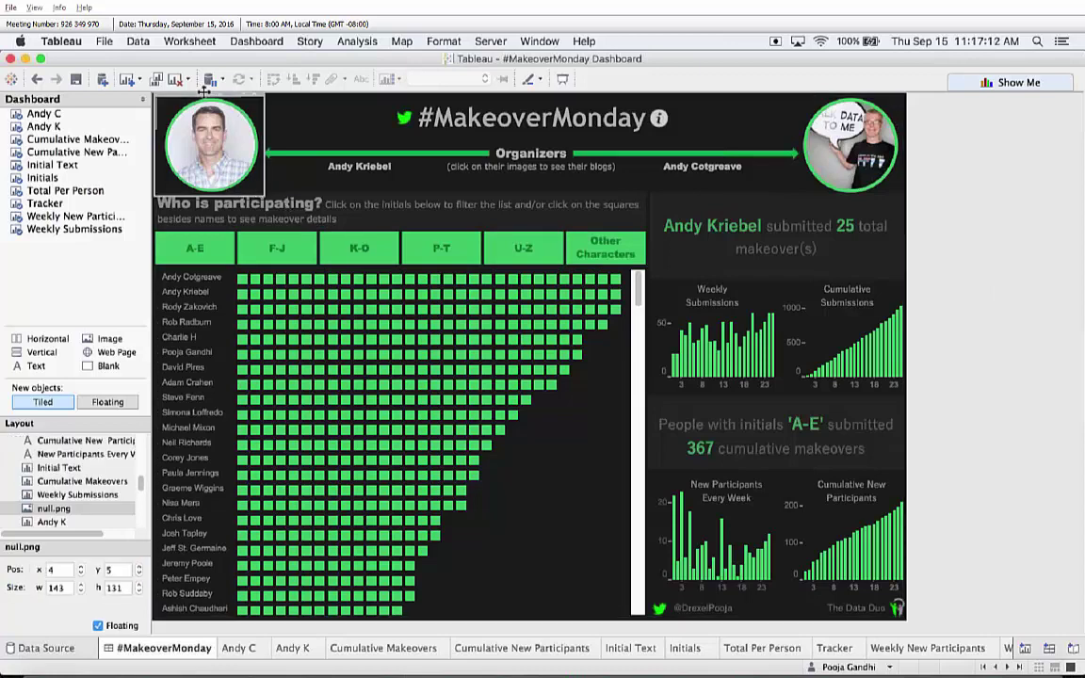
left_click_drag(198, 163, 329, 238)
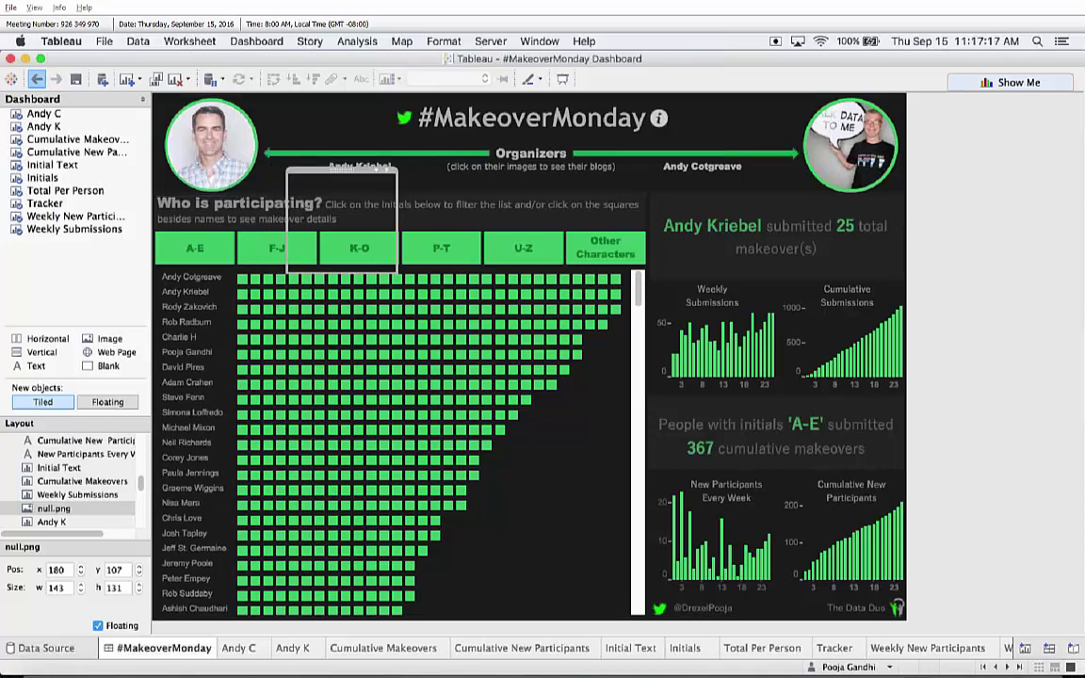
key("ctrl+z")
Step: Inspect the URL assigned to the transparent null.png image over the first organizer's photo, and accept it as is
left_click(242, 98)
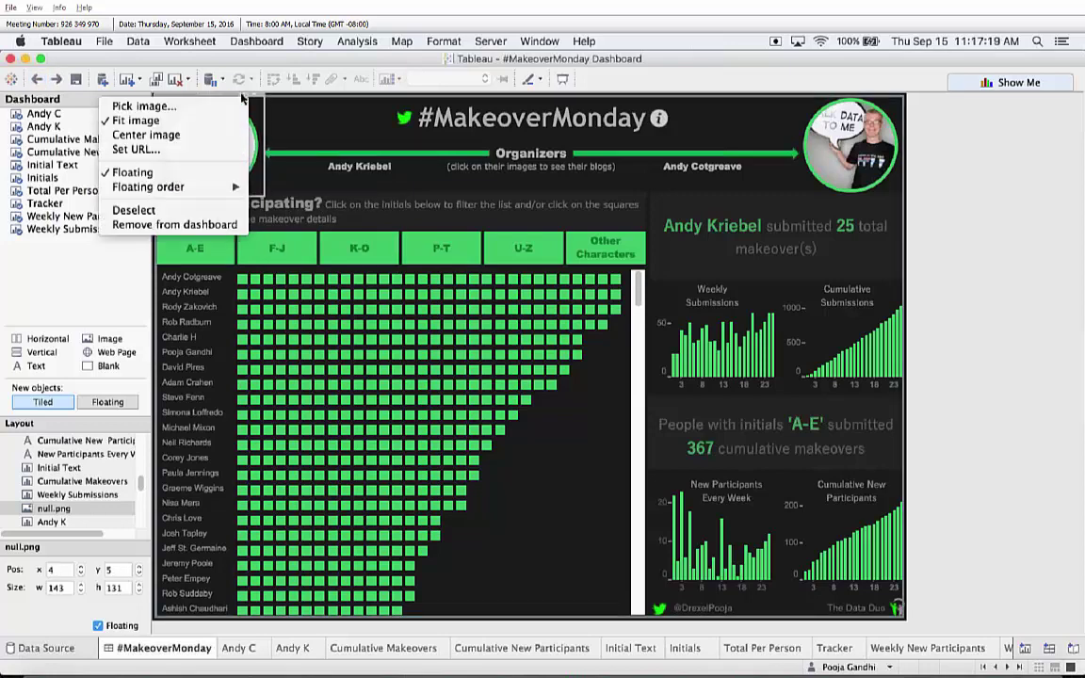
left_click(166, 147)
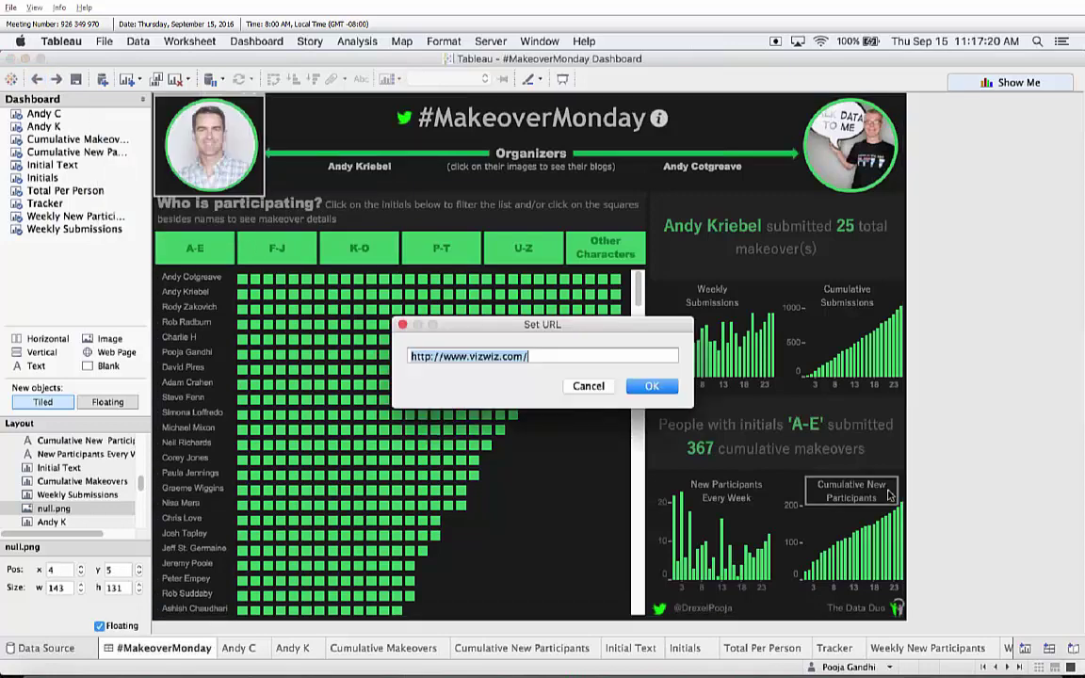
left_click(650, 387)
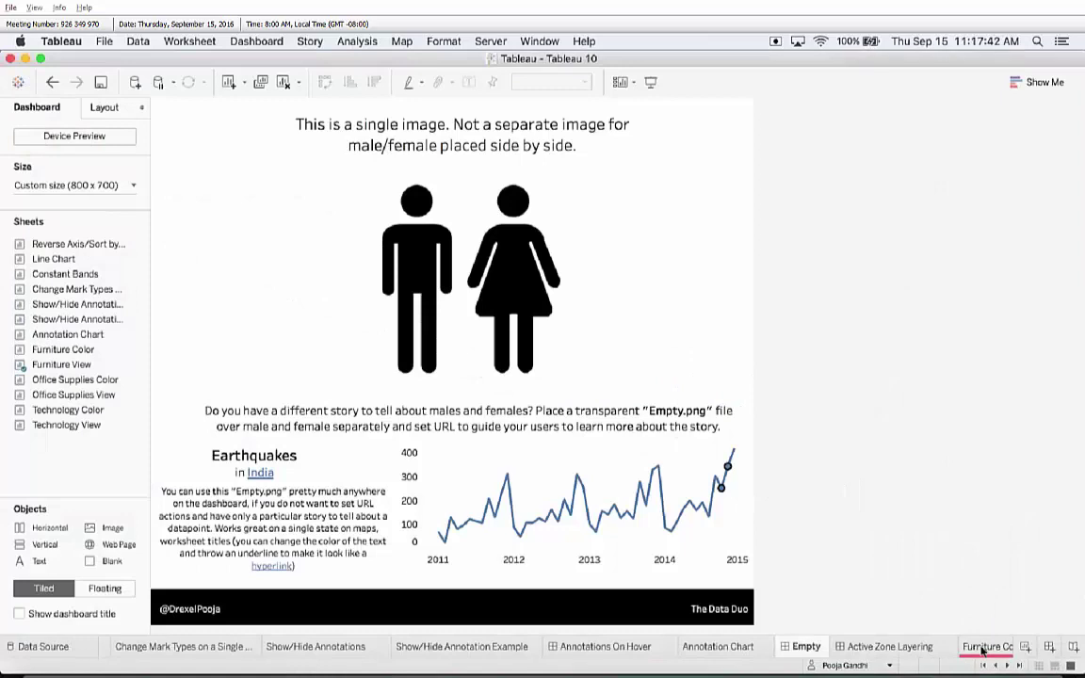
Step: Return to the Tableau 10 workbook, open the Active Zone Layering dashboard, and examine its charts and use cases
left_click(982, 646)
left_click(880, 647)
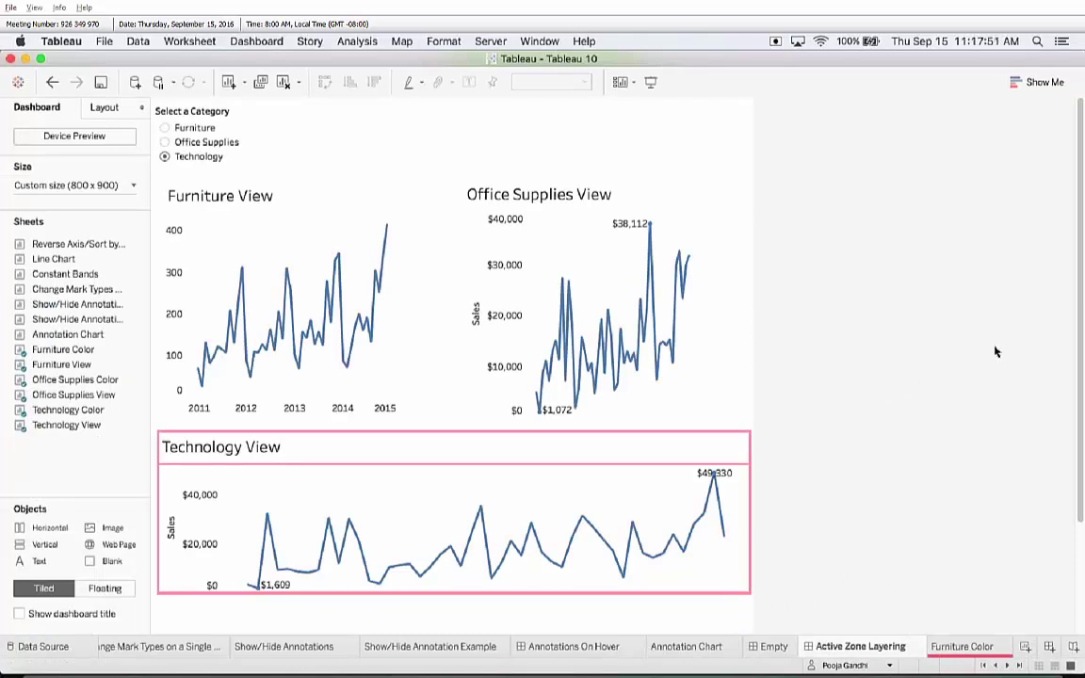
scroll(991, 358, "down", 1)
scroll(989, 353, "down", 2)
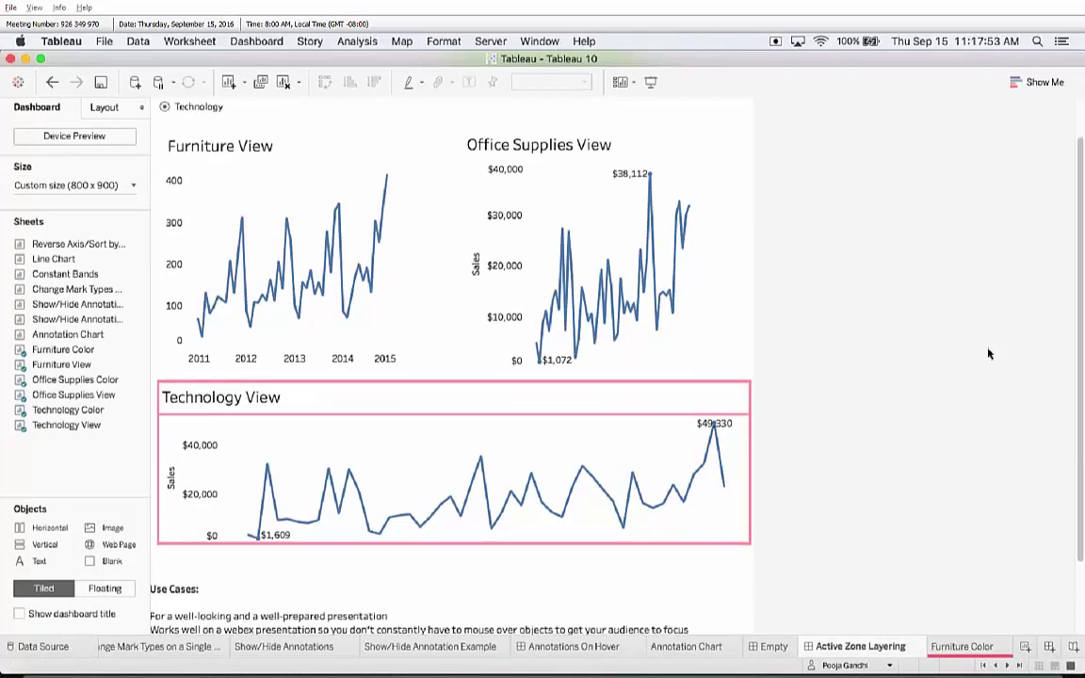
scroll(988, 353, "up", 2)
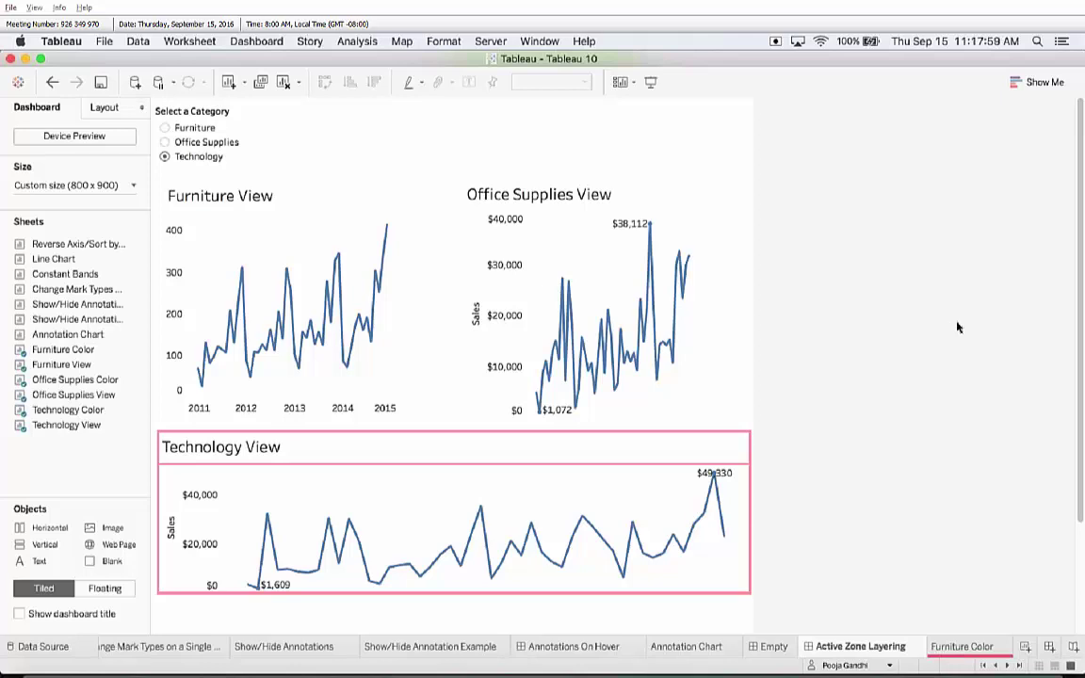
Step: Test the category highlight by switching Select a Category between Furniture, Office Supplies and Technology, ending on Technology
left_click(166, 129)
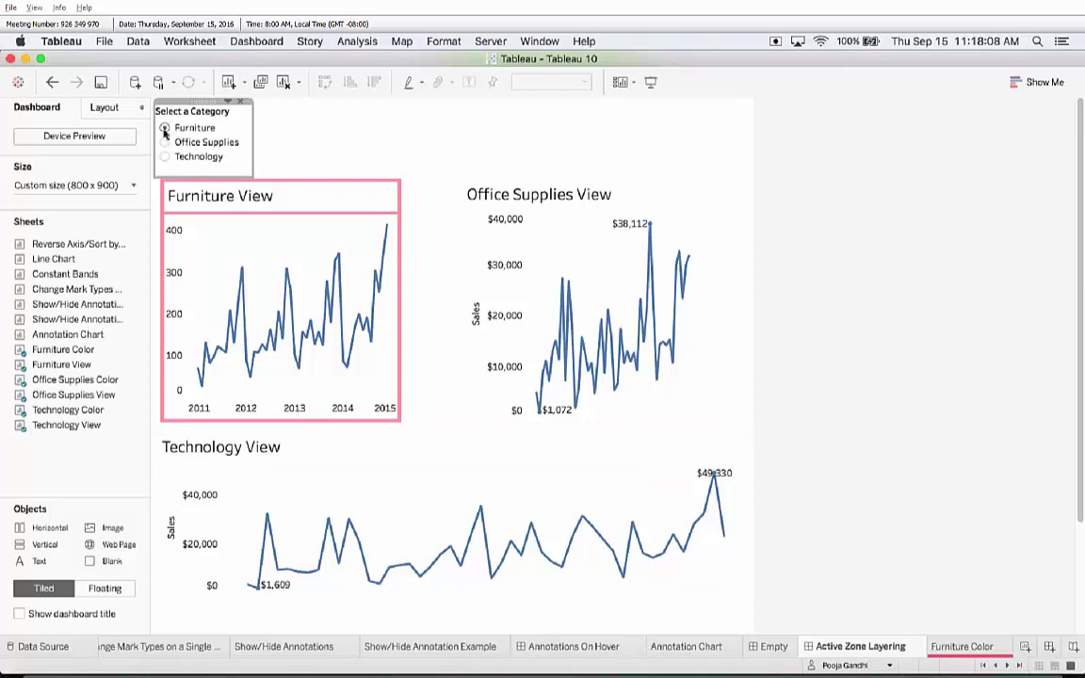
left_click(166, 142)
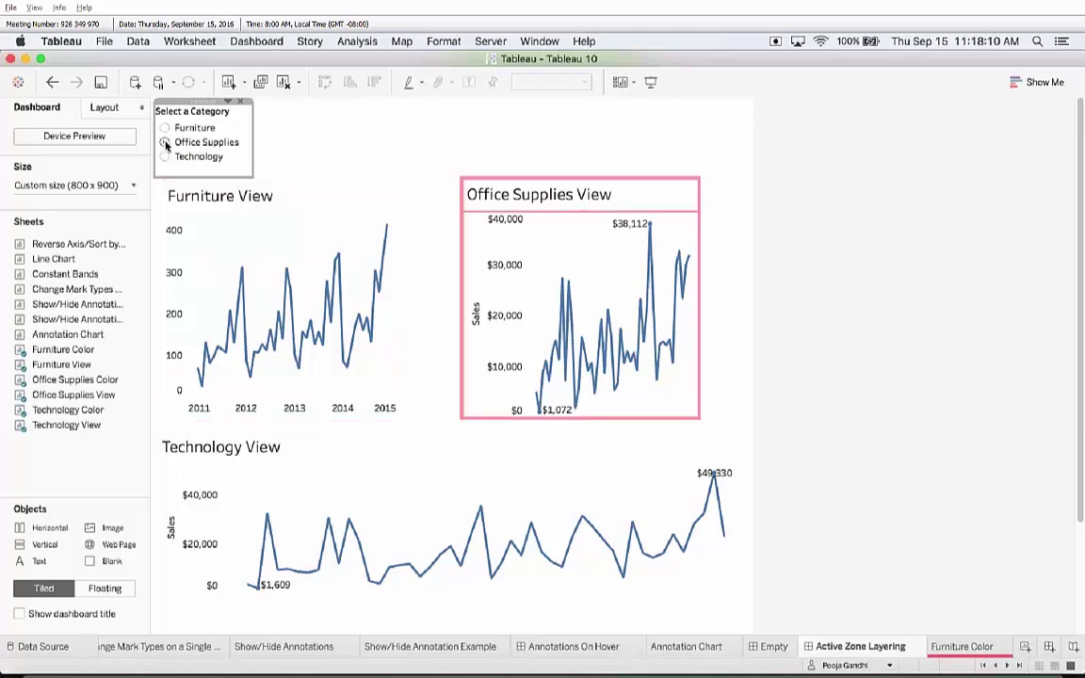
left_click(165, 157)
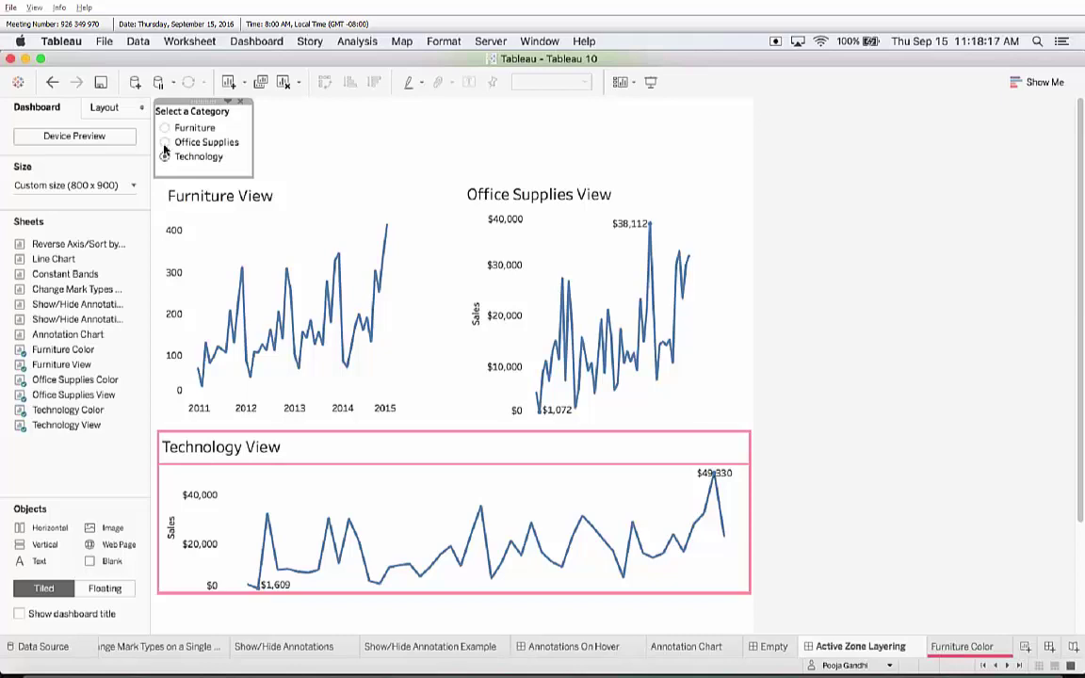
left_click(165, 142)
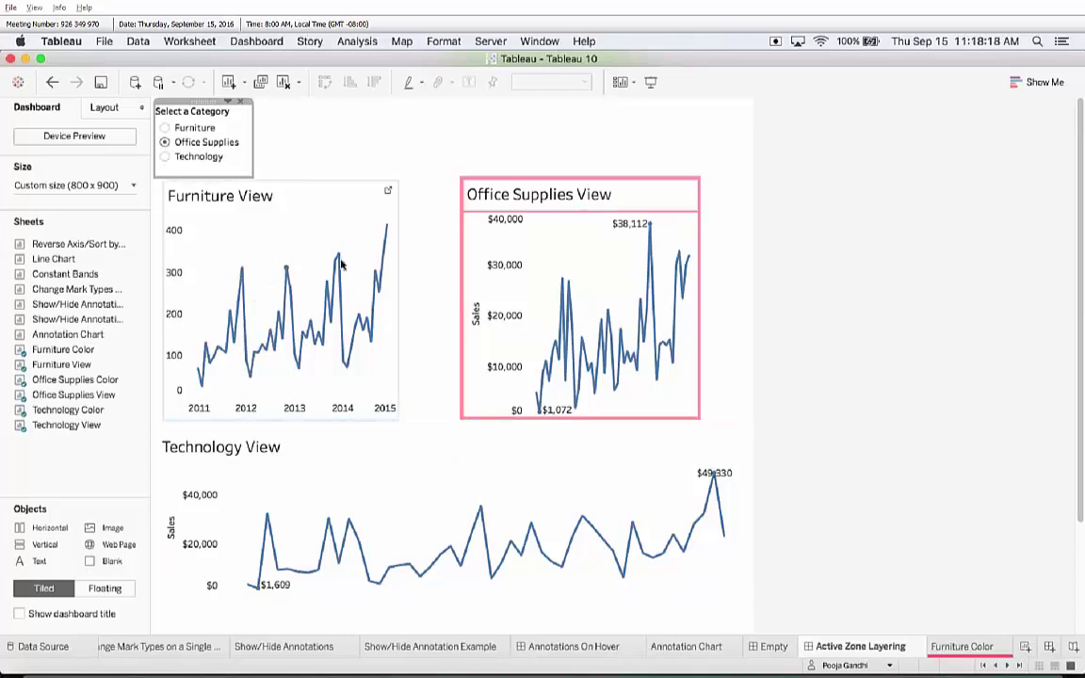
left_click(165, 127)
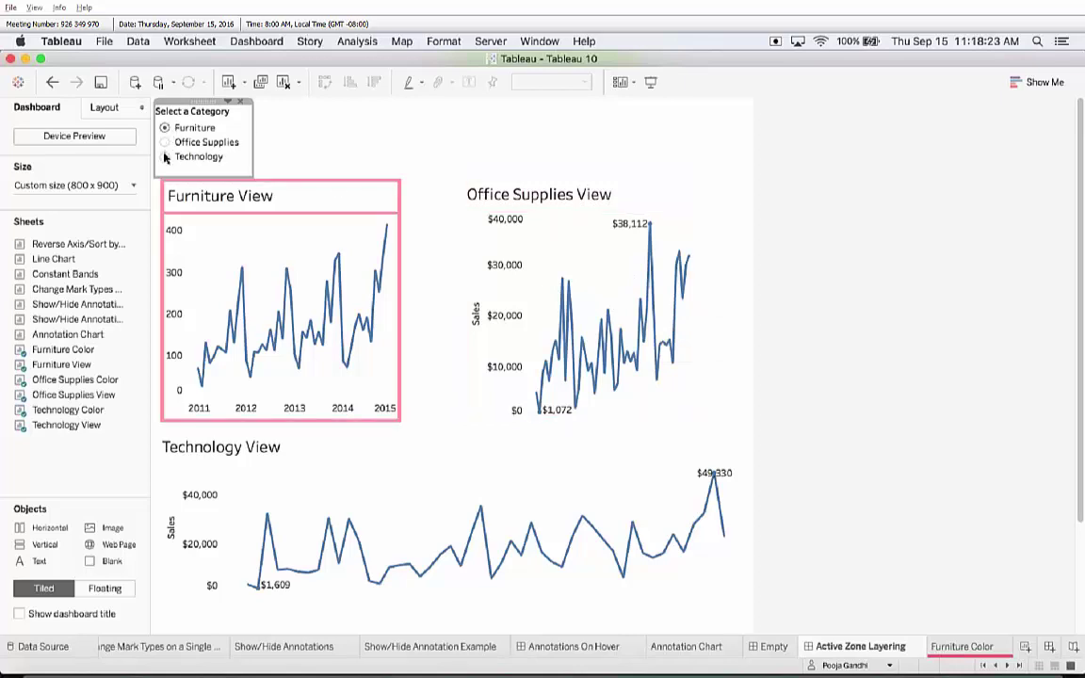
left_click(165, 157)
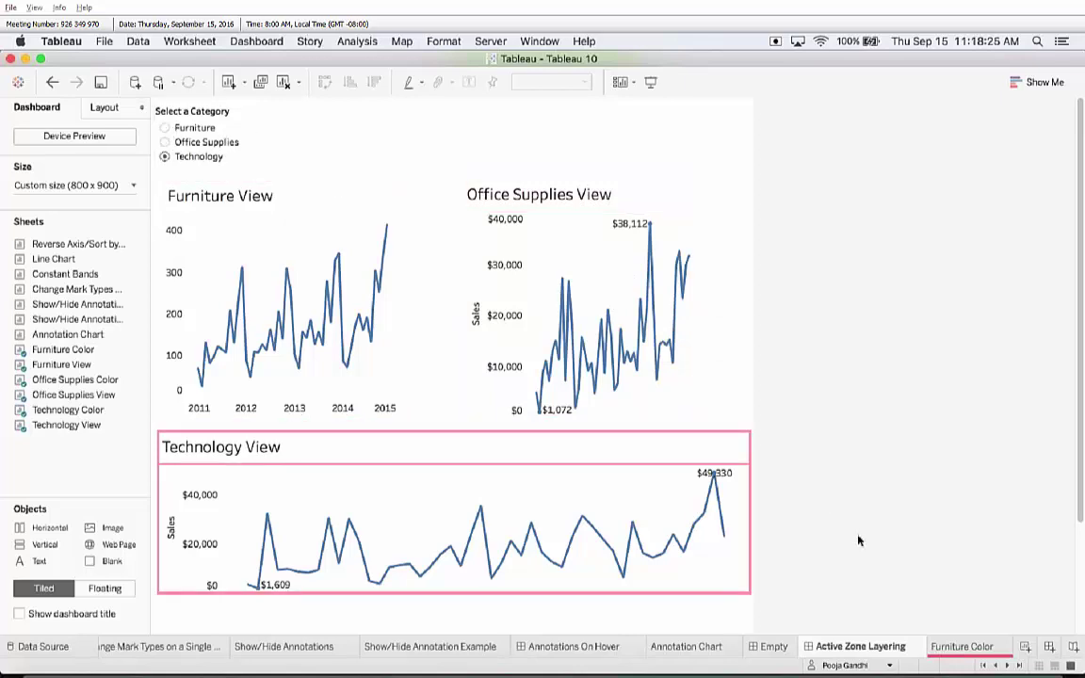
Step: Move the Technology View chart off the coloured sheet layered beneath it and undo the move
right_click(878, 648)
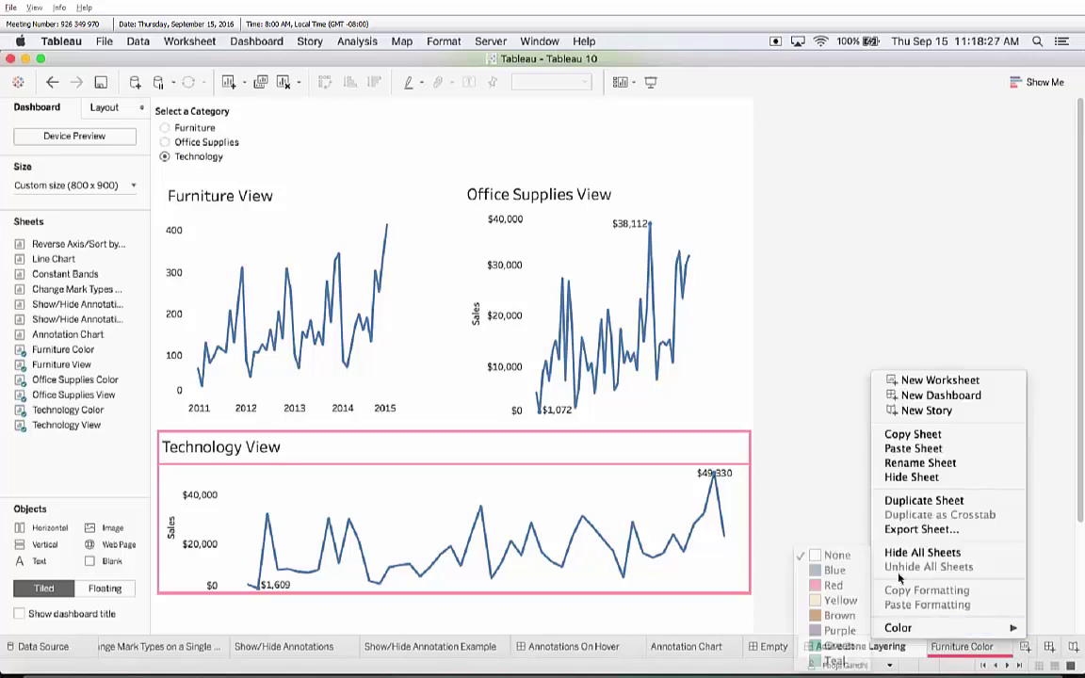
left_click(824, 553)
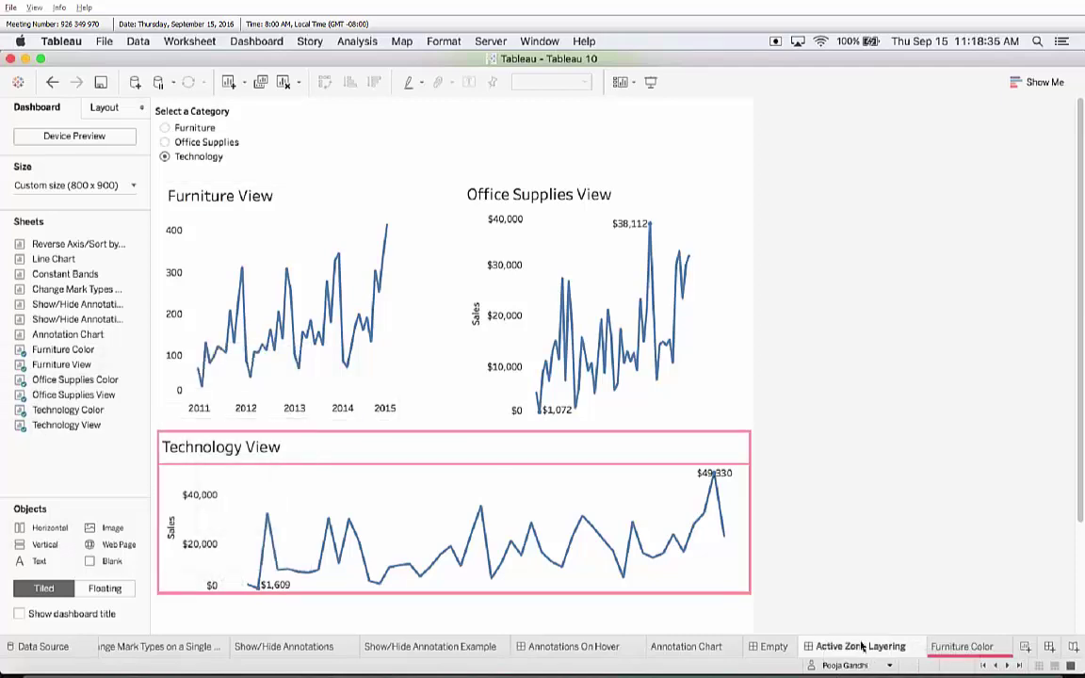
left_click(460, 439)
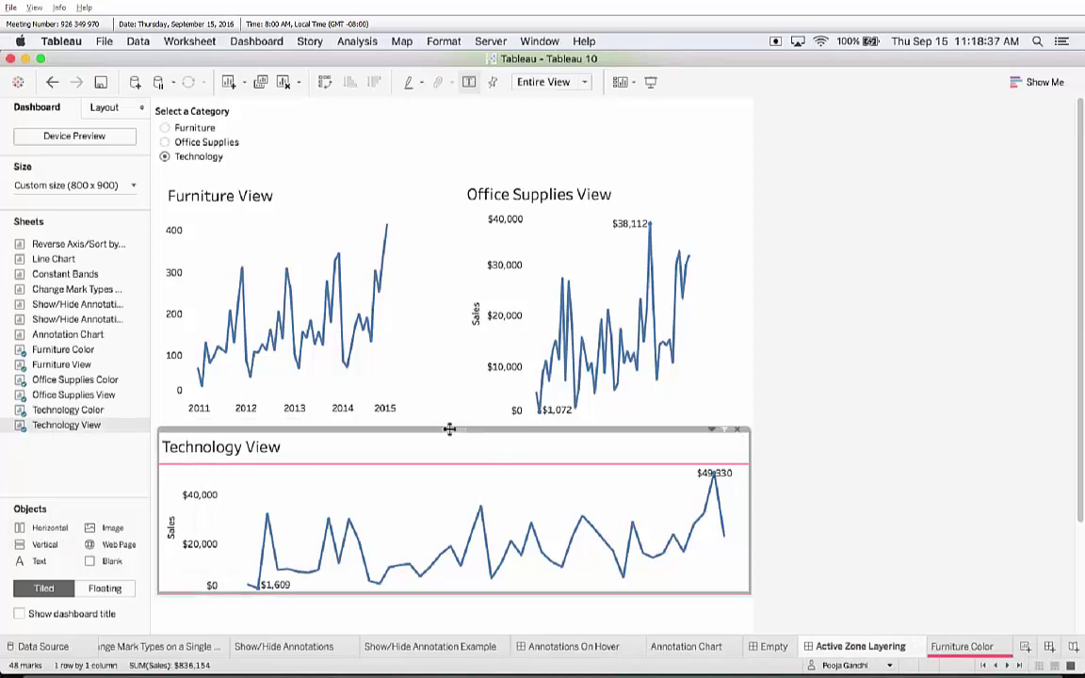
left_click_drag(453, 429, 504, 474)
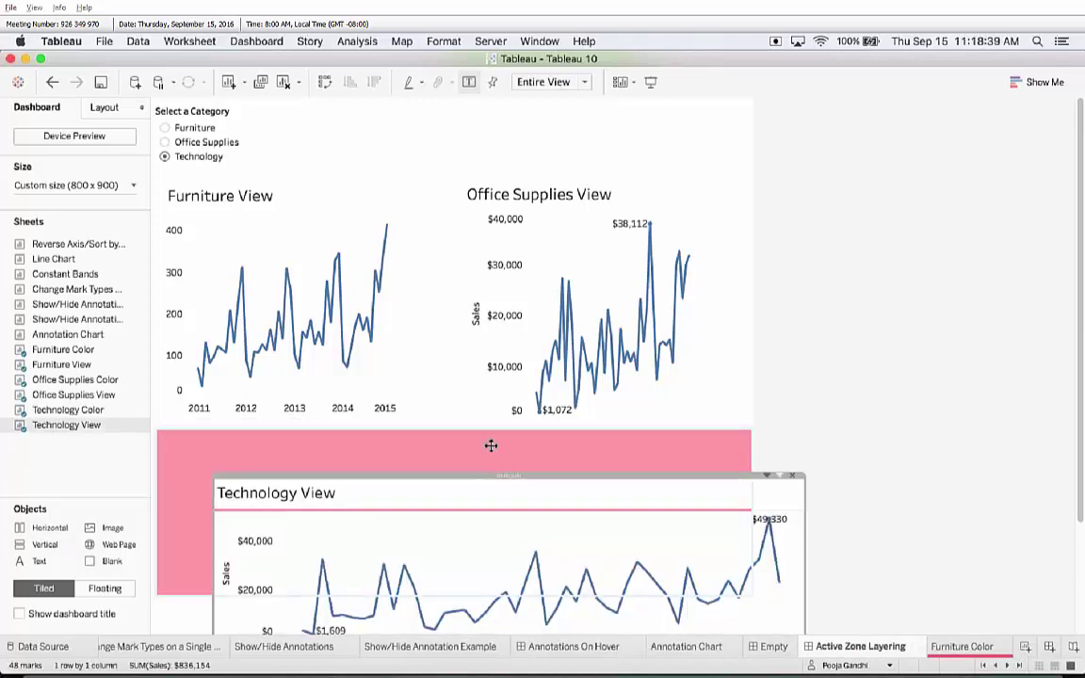
left_click(52, 82)
left_click(856, 279)
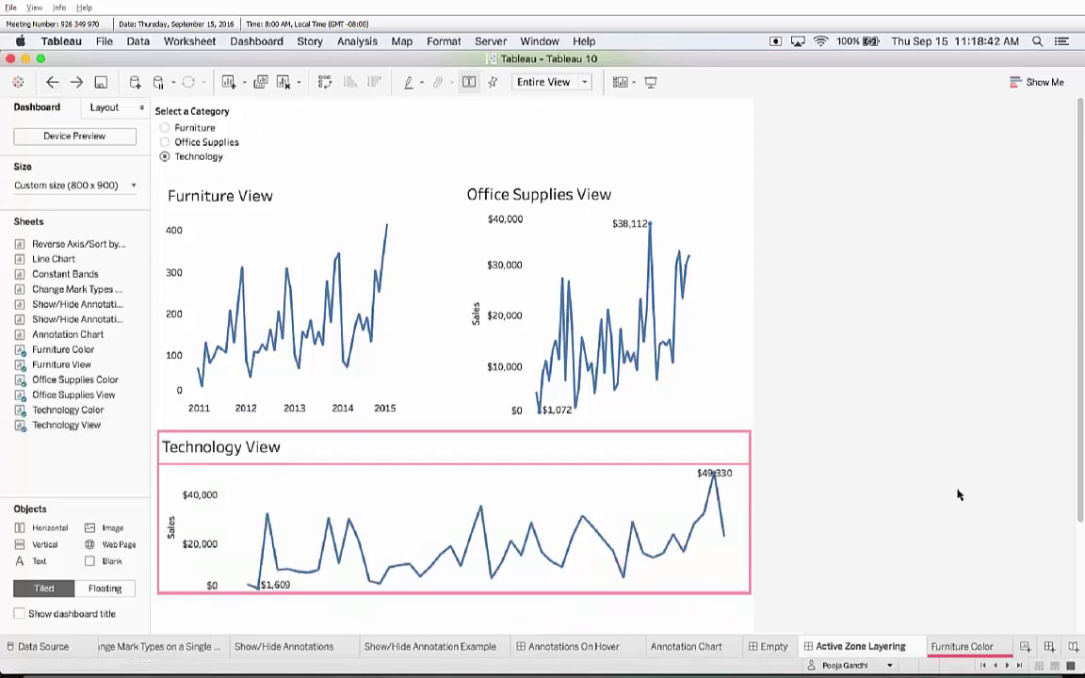
Step: Open the Furniture Color sheet, inspect the Furniture Select calculation, and close it without changes
left_click(973, 648)
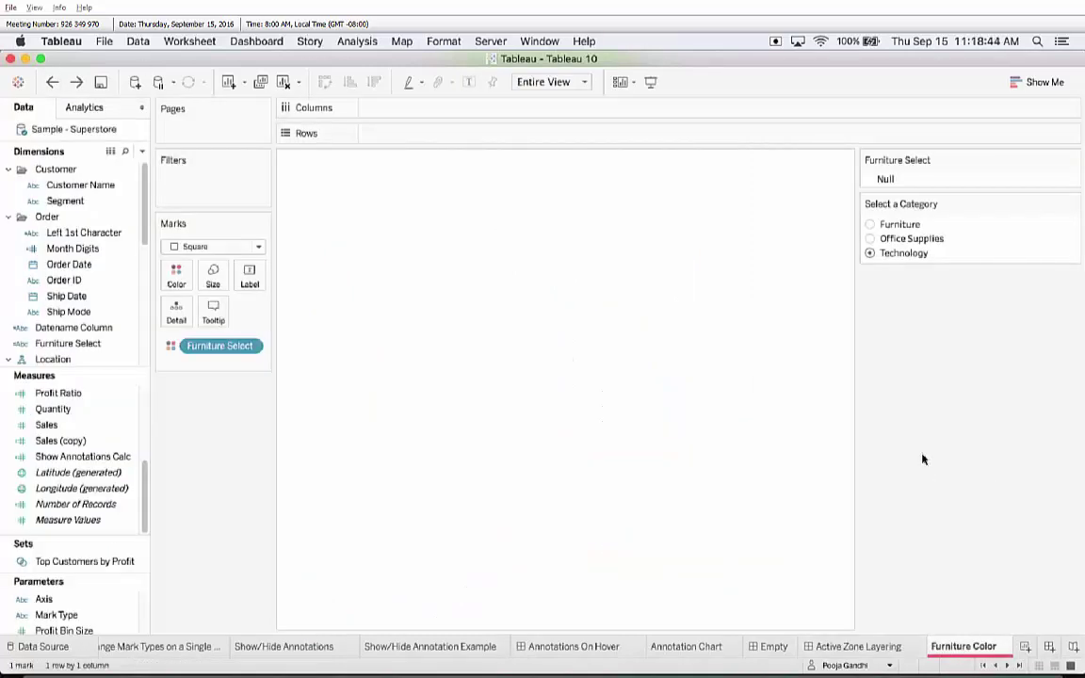
right_click(74, 343)
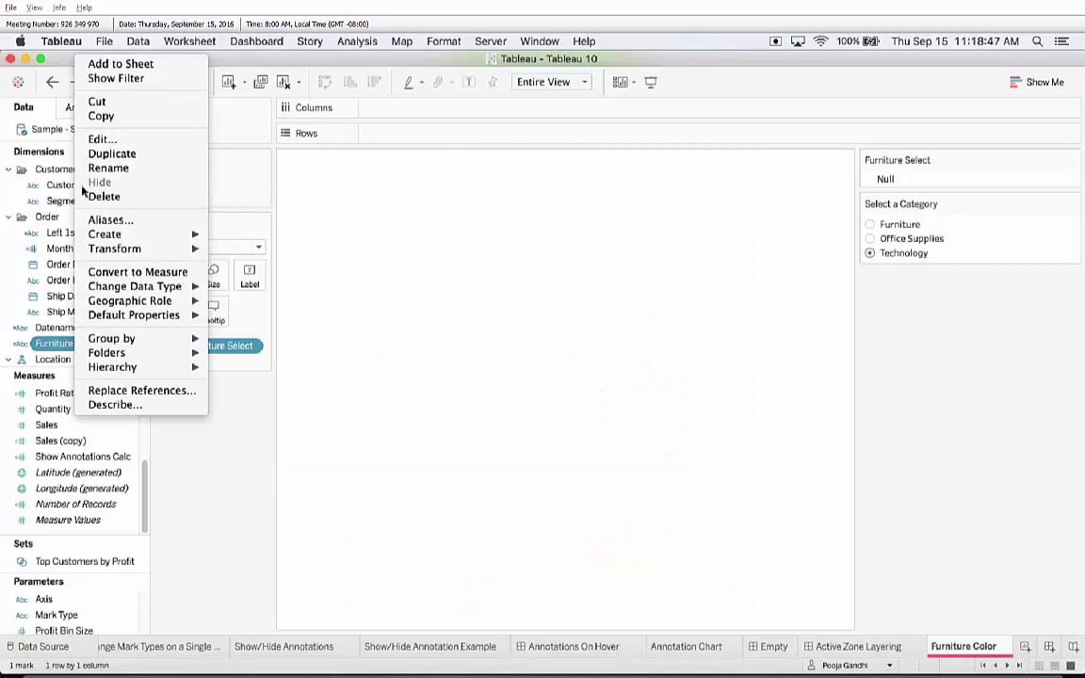
left_click(100, 139)
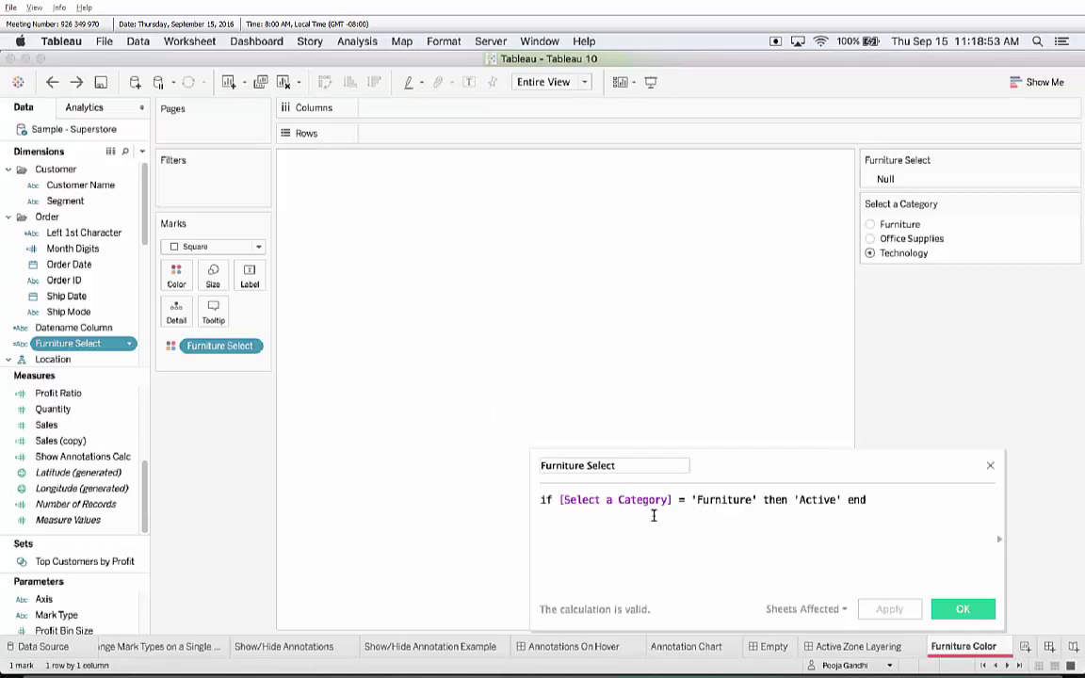
left_click(989, 468)
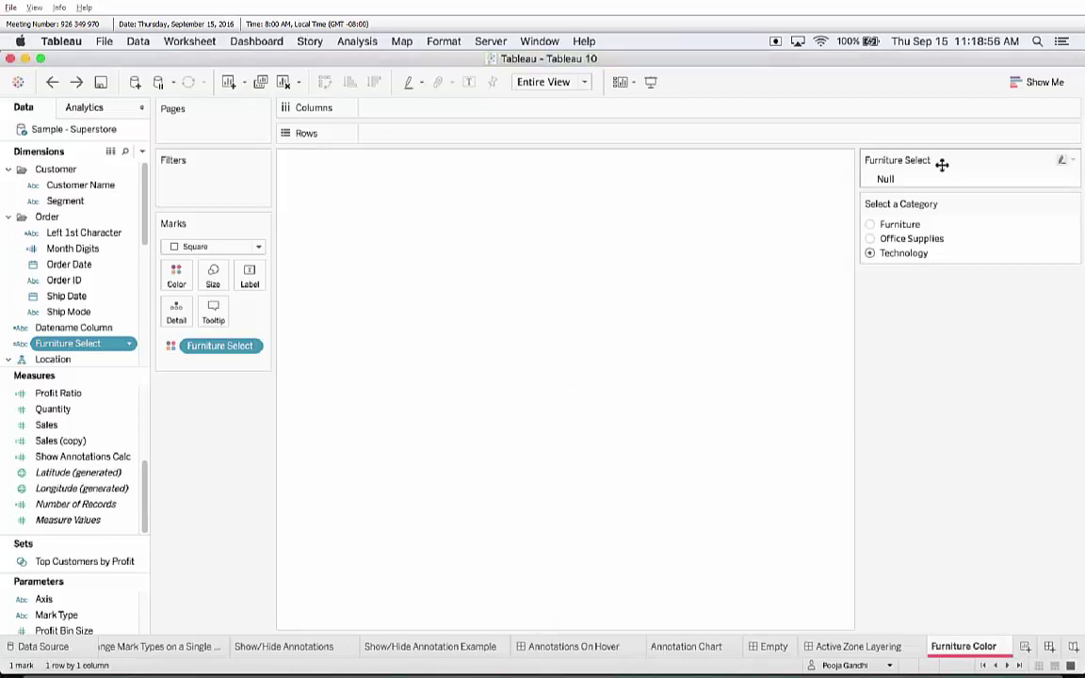
Step: Select Furniture as the category, inspect the colour assigned to Active without changing it, and switch the category to Office Supplies
left_click(871, 224)
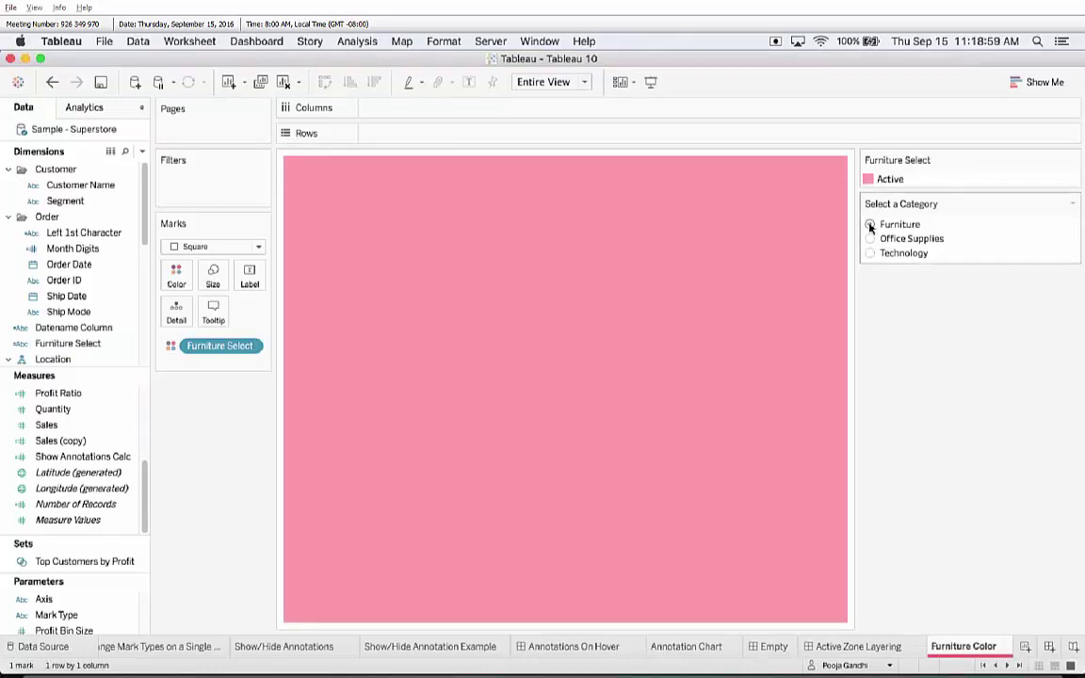
left_click(868, 179)
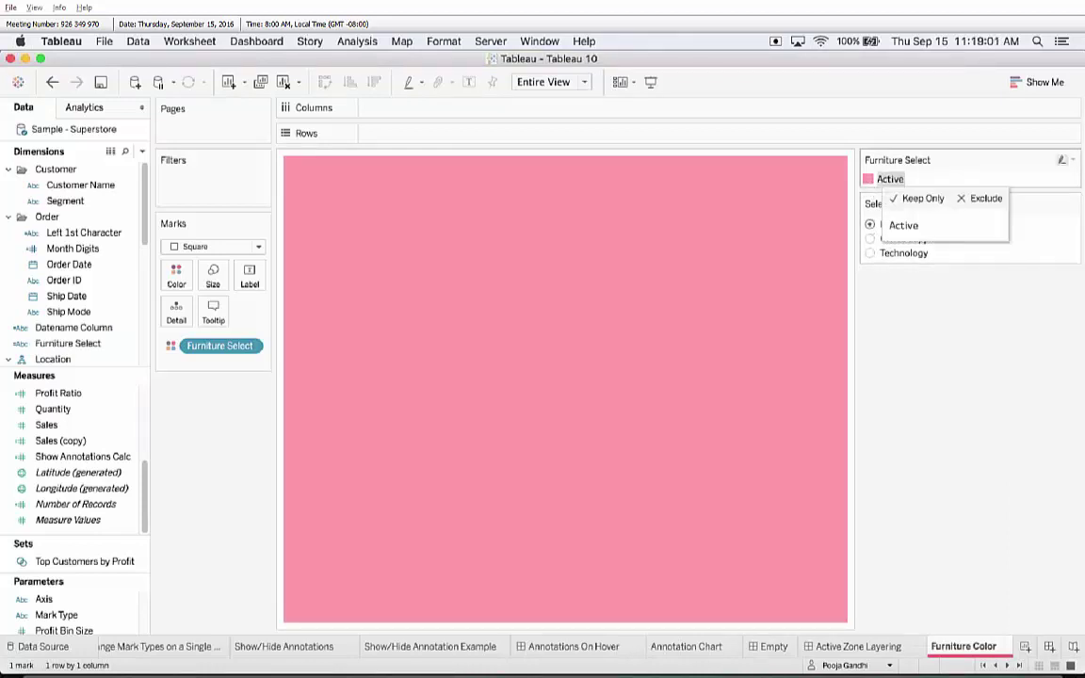
double_click(865, 178)
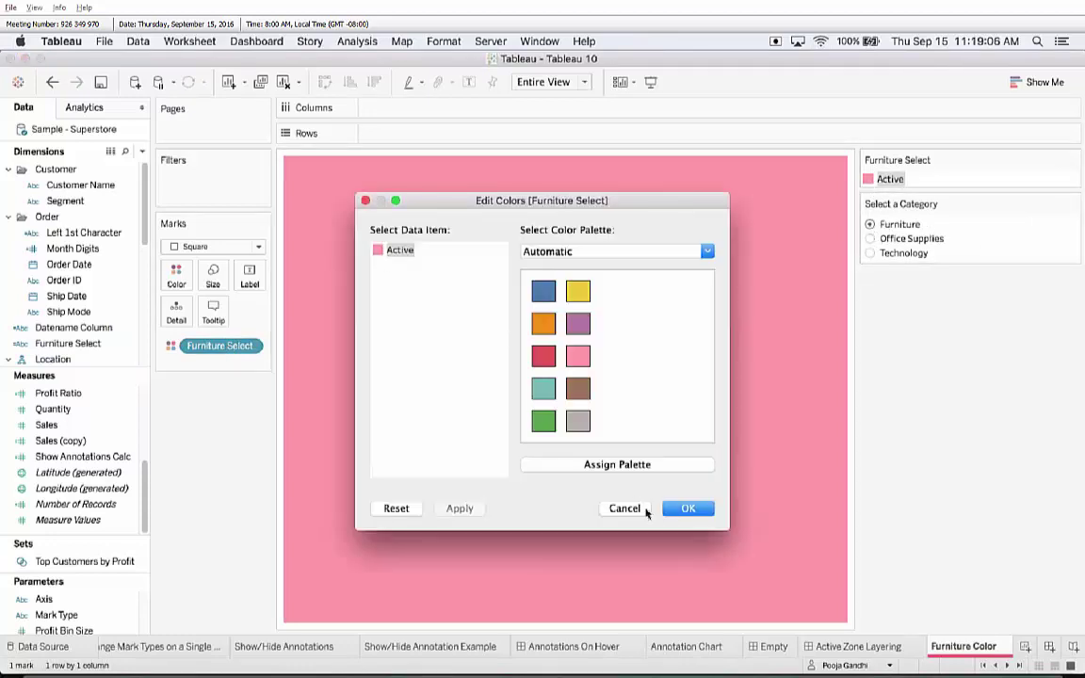
left_click(640, 509)
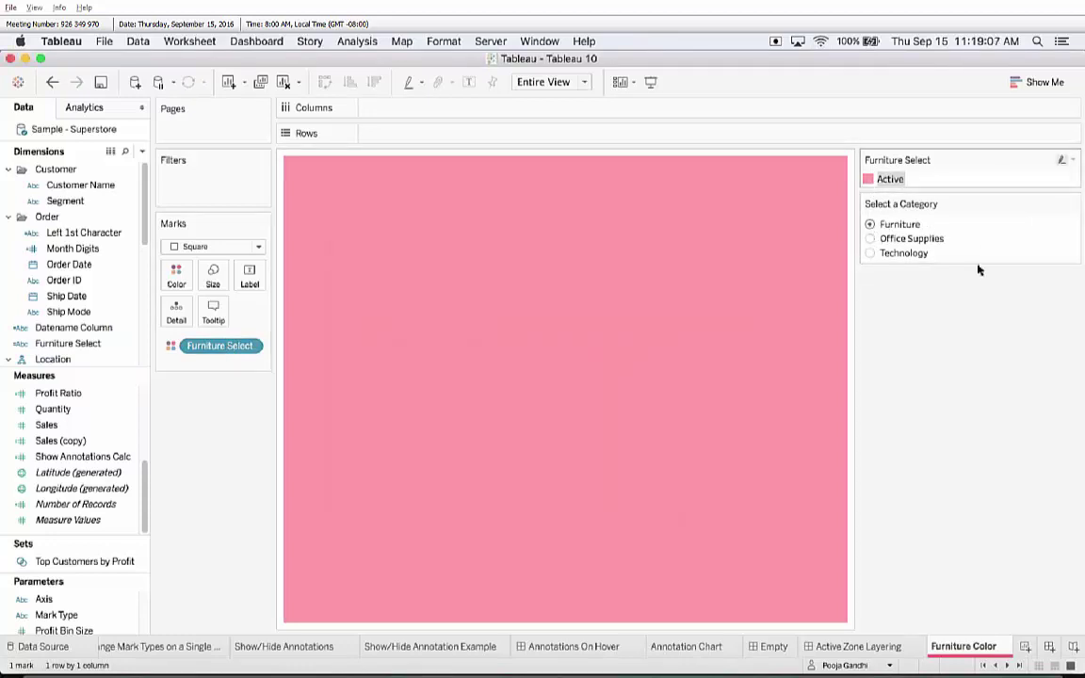
left_click(869, 239)
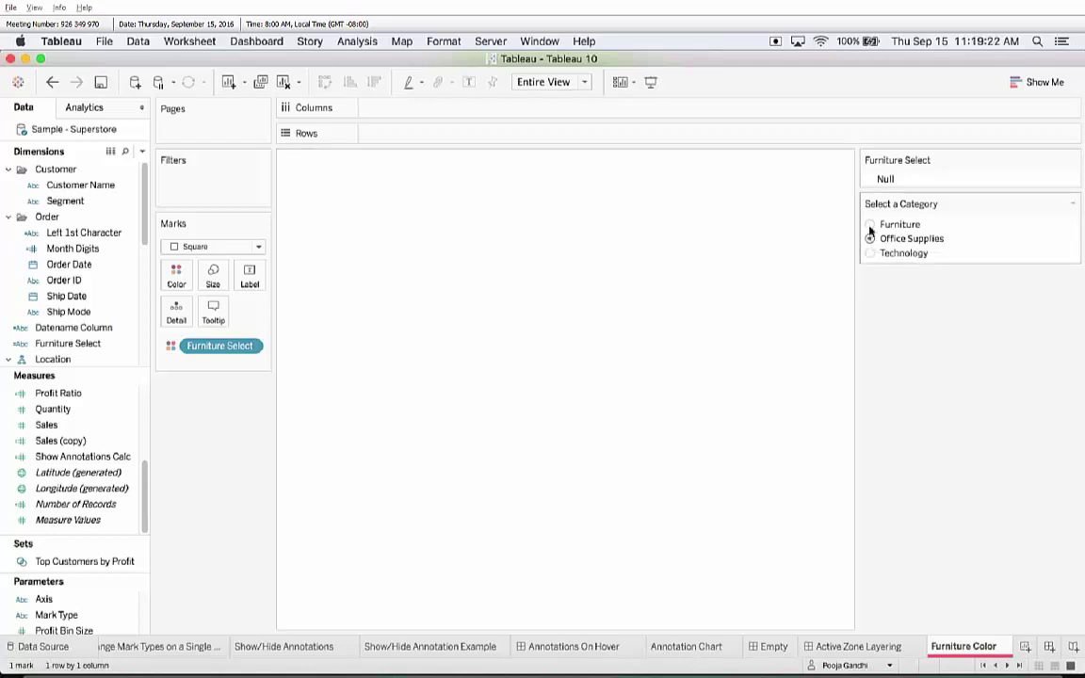
Step: Return to the Active Zone Layering dashboard and test its highlight with Furniture and Technology, ending on Technology
left_click(1006, 665)
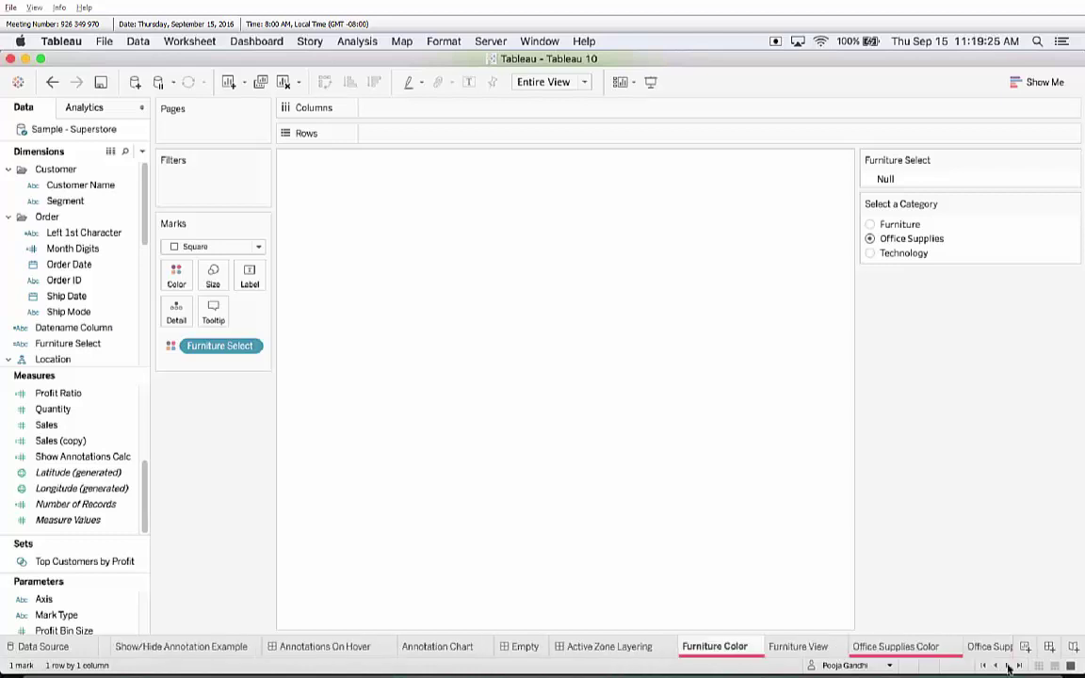
left_click(1007, 665)
left_click(1007, 665)
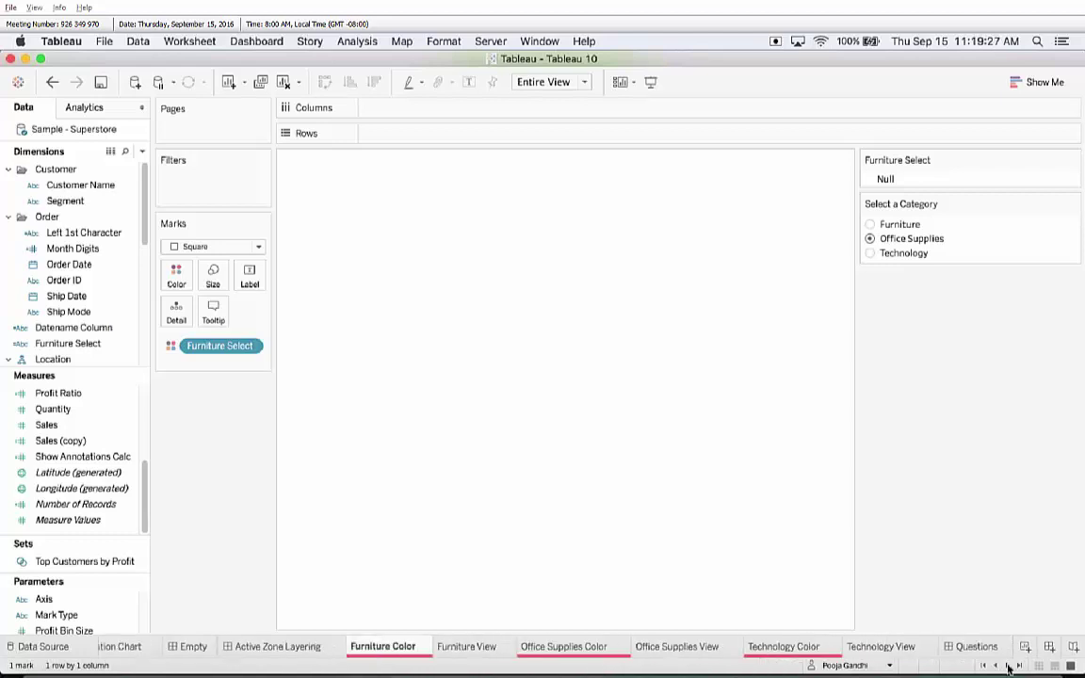
left_click(282, 647)
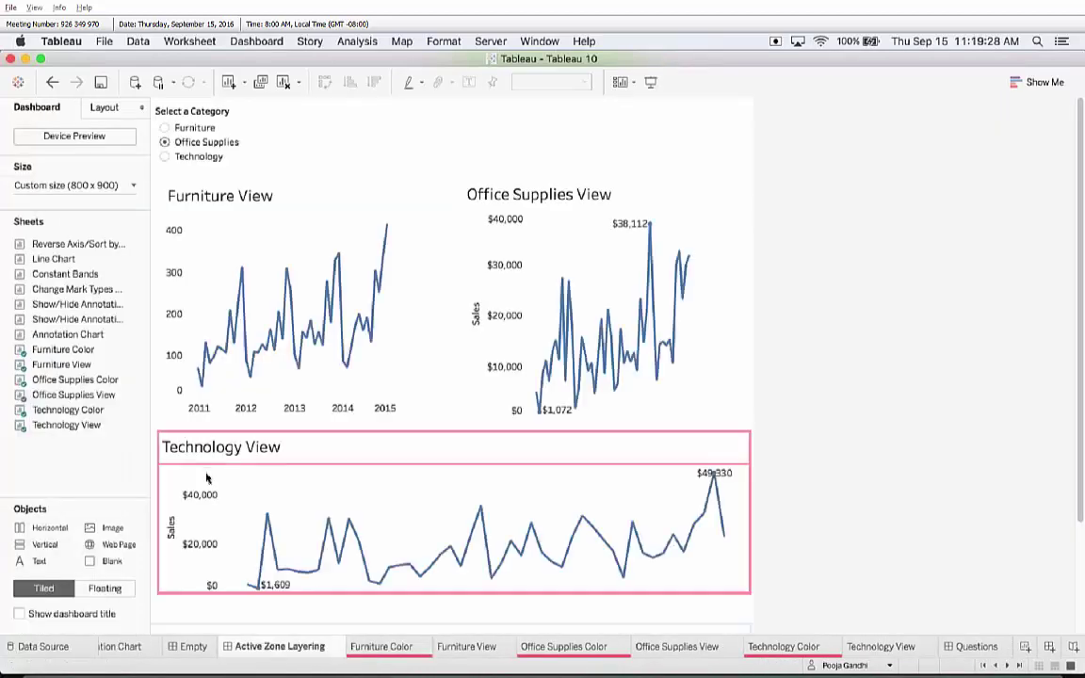
left_click(164, 127)
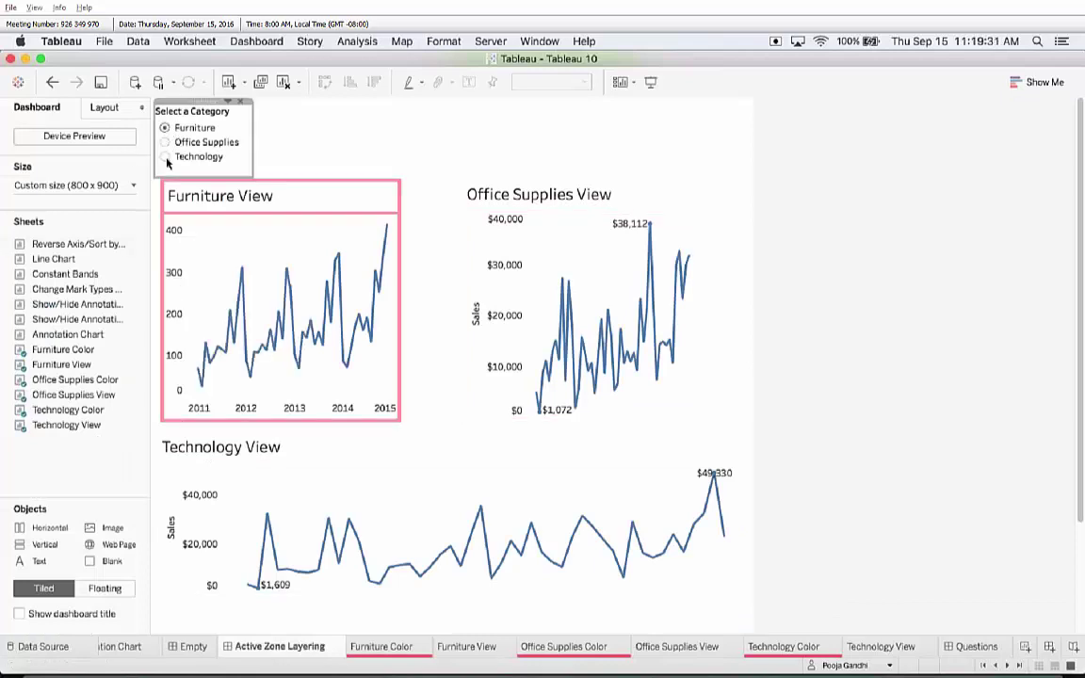
left_click(166, 158)
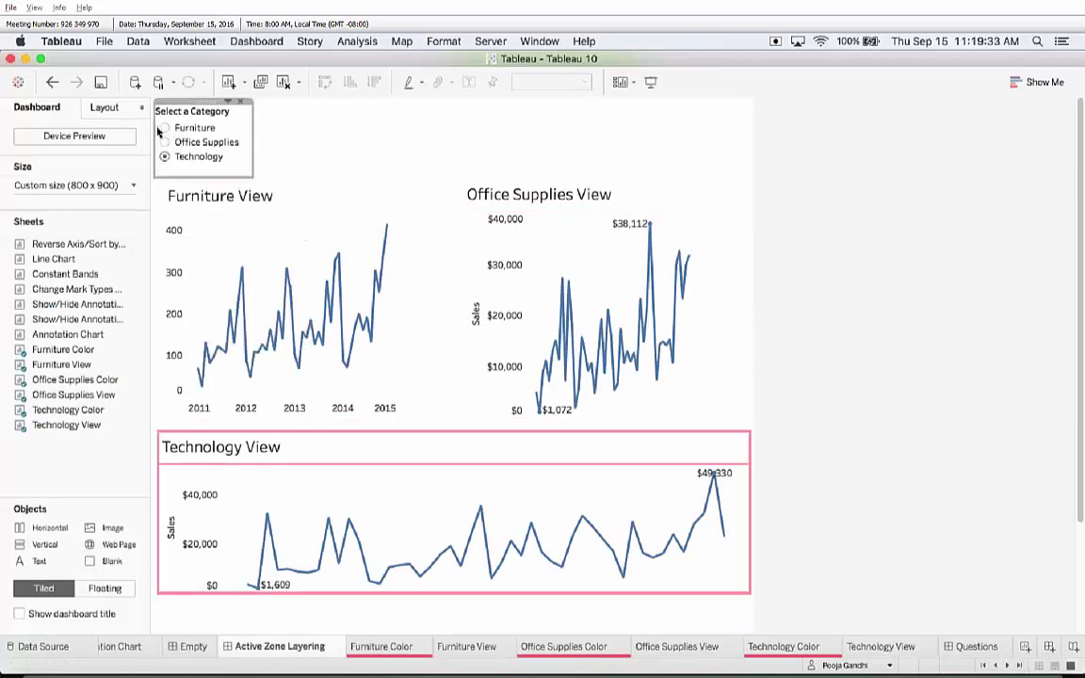
left_click(949, 402)
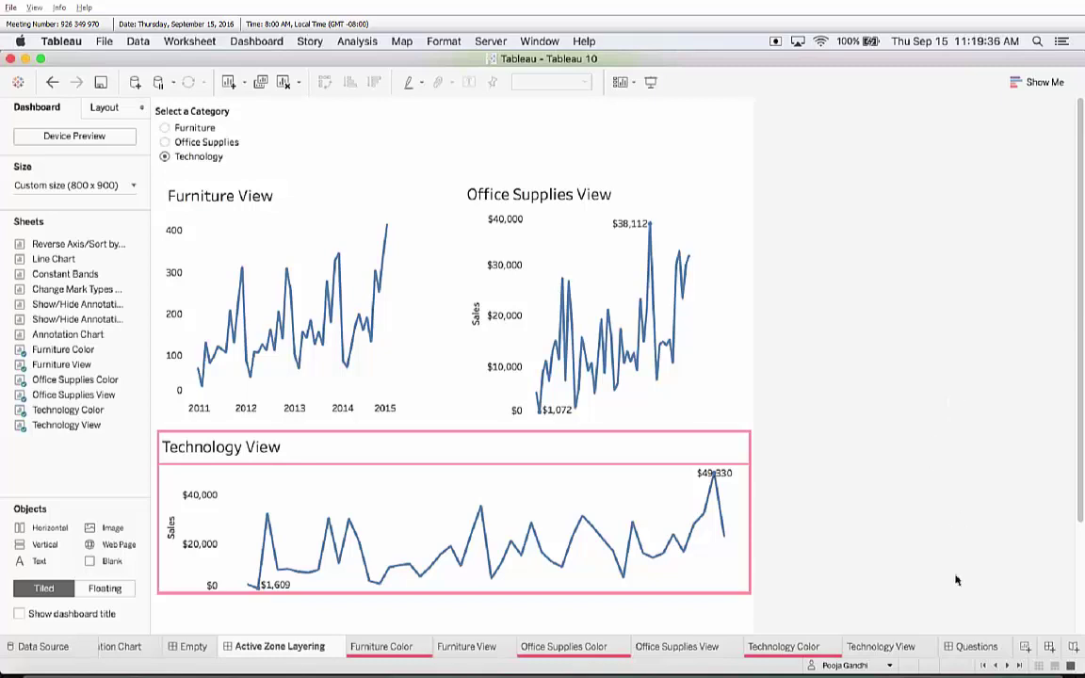
Step: Open the Questions dashboard
left_click(961, 646)
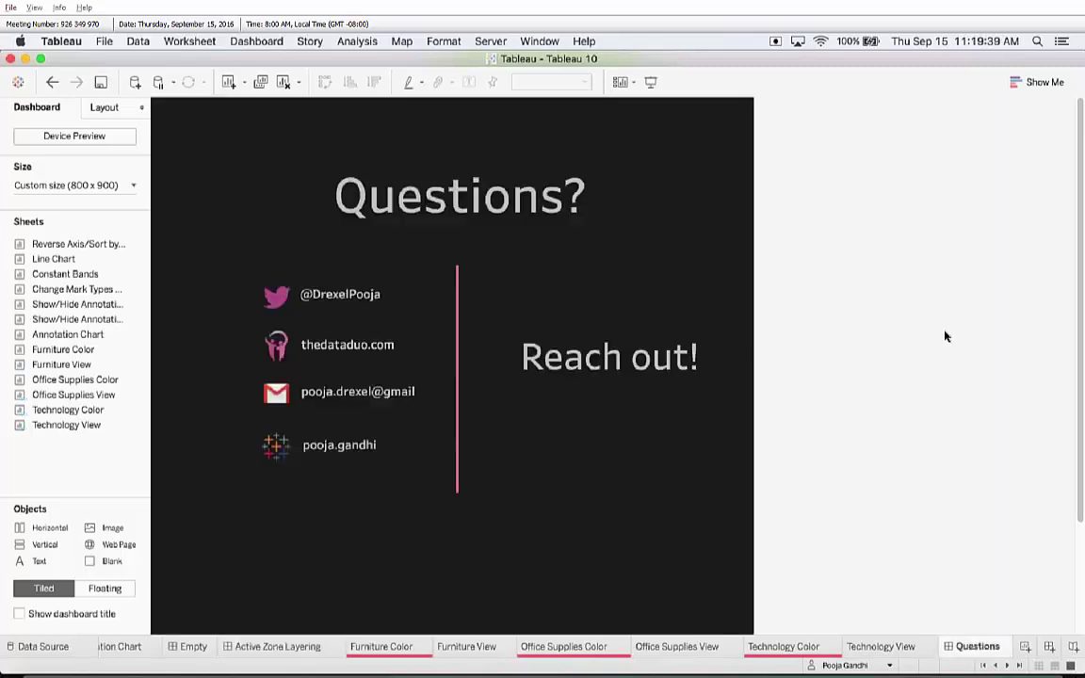
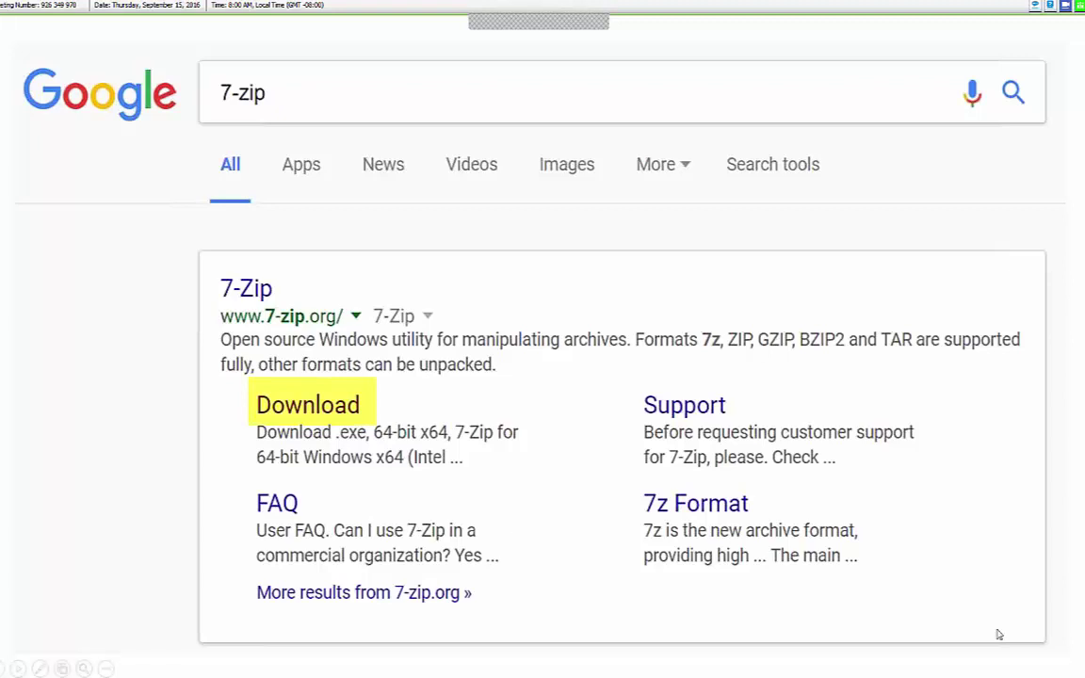
Step: End the slide show, show the TDT Potpourri folder in File Explorer, and open Breaking Bad 8-14-3p.twbx as an archive with 7-Zip
key("Escape")
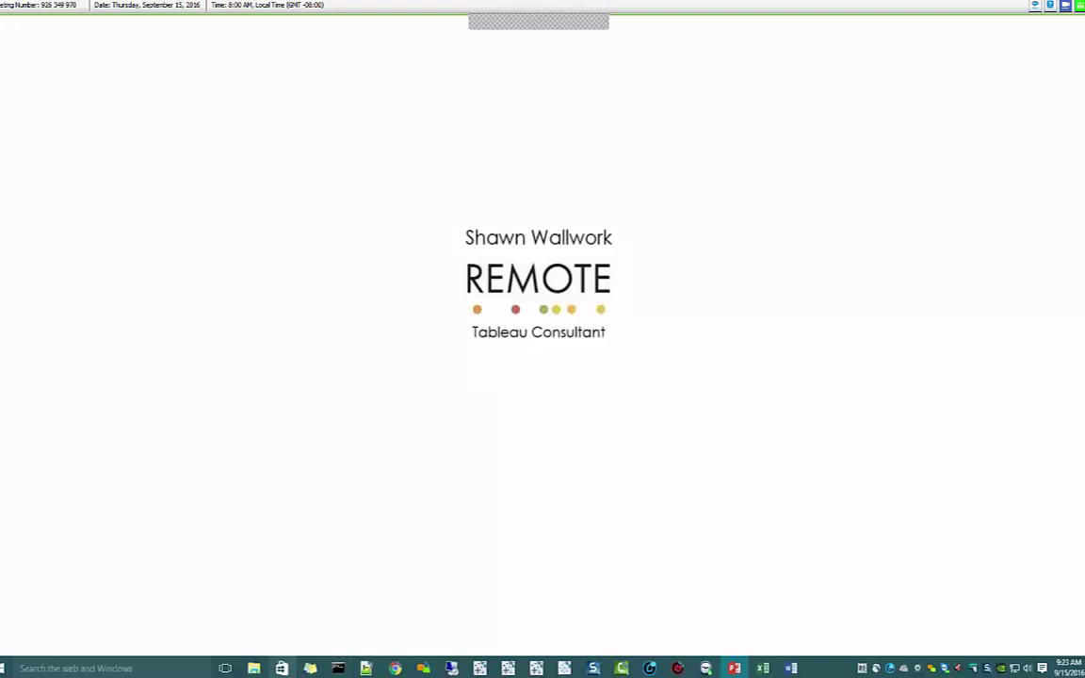
left_click(252, 669)
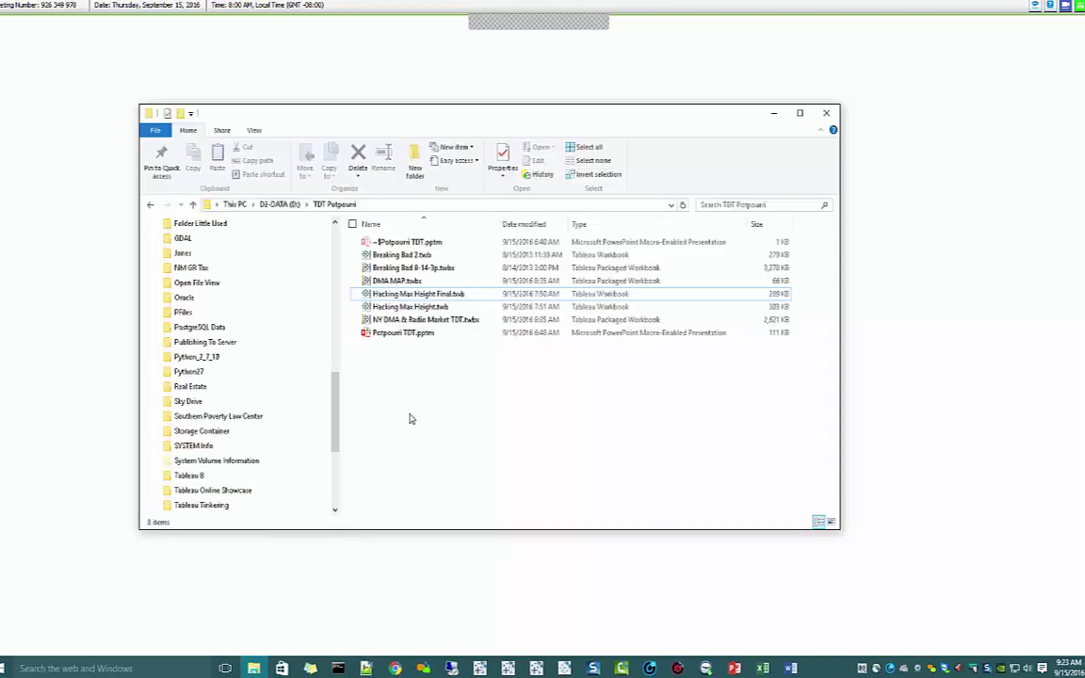
right_click(407, 269)
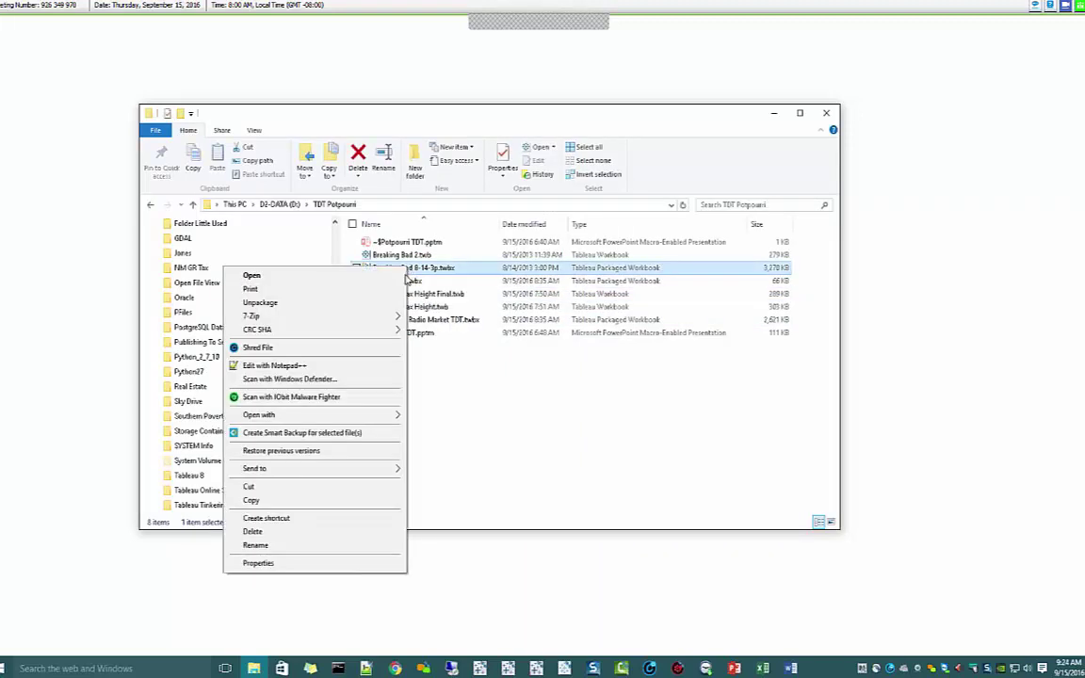
mouse_move(317, 317)
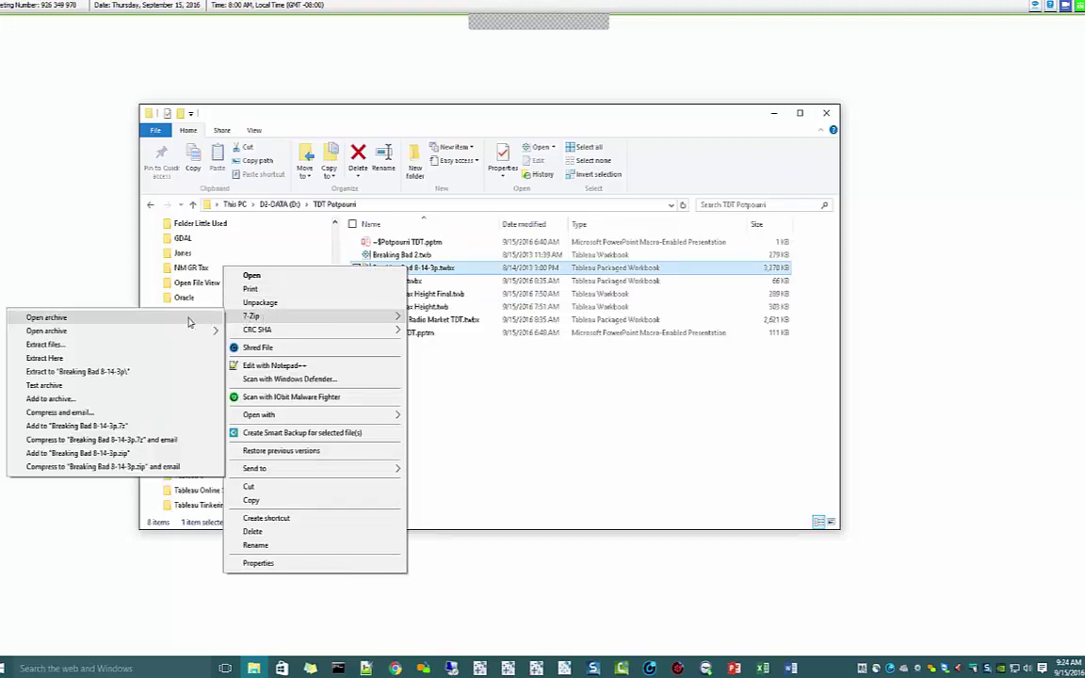
left_click(92, 321)
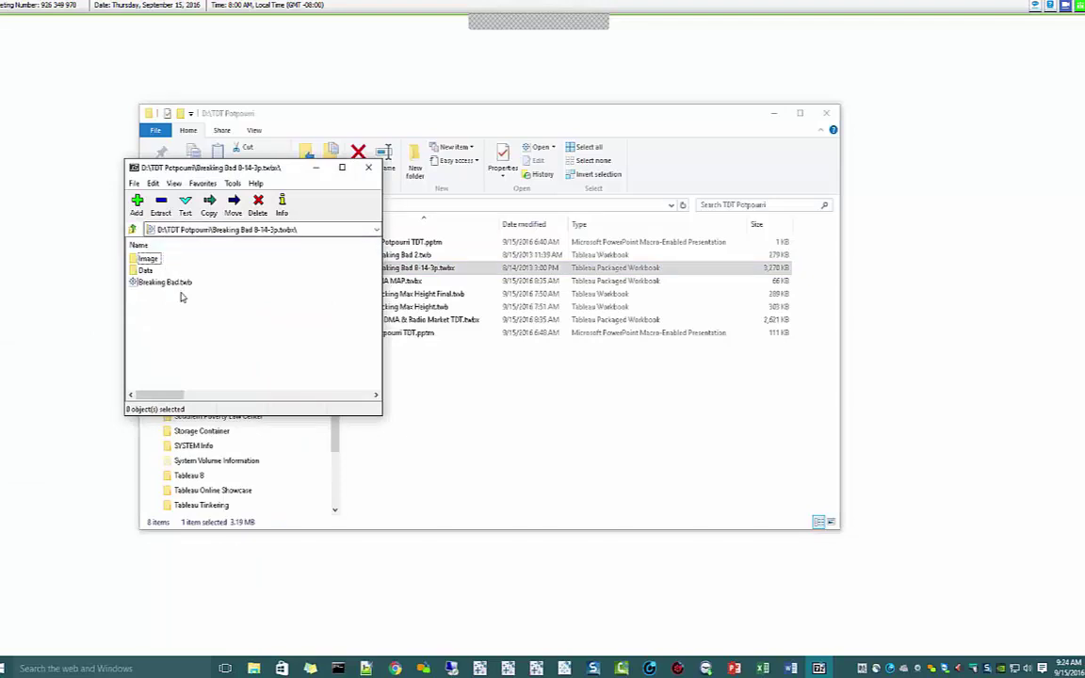
Step: Browse the archive's Data folder down to the Breaking Bad subfolder's Excel file, and return to the archive's top level
double_click(146, 269)
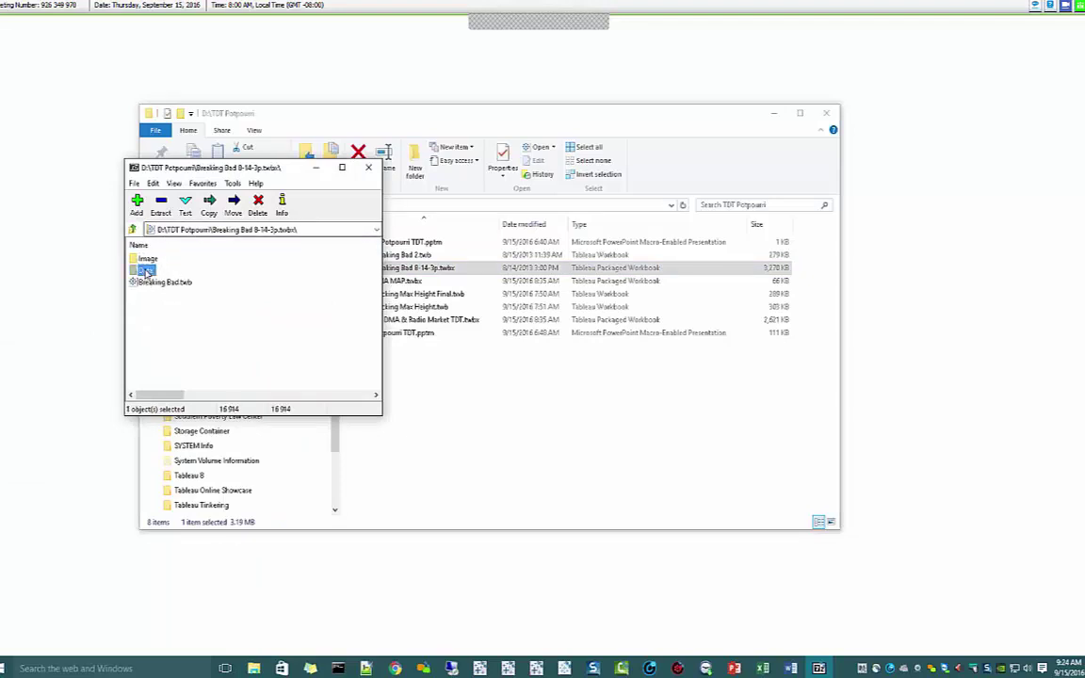
double_click(150, 262)
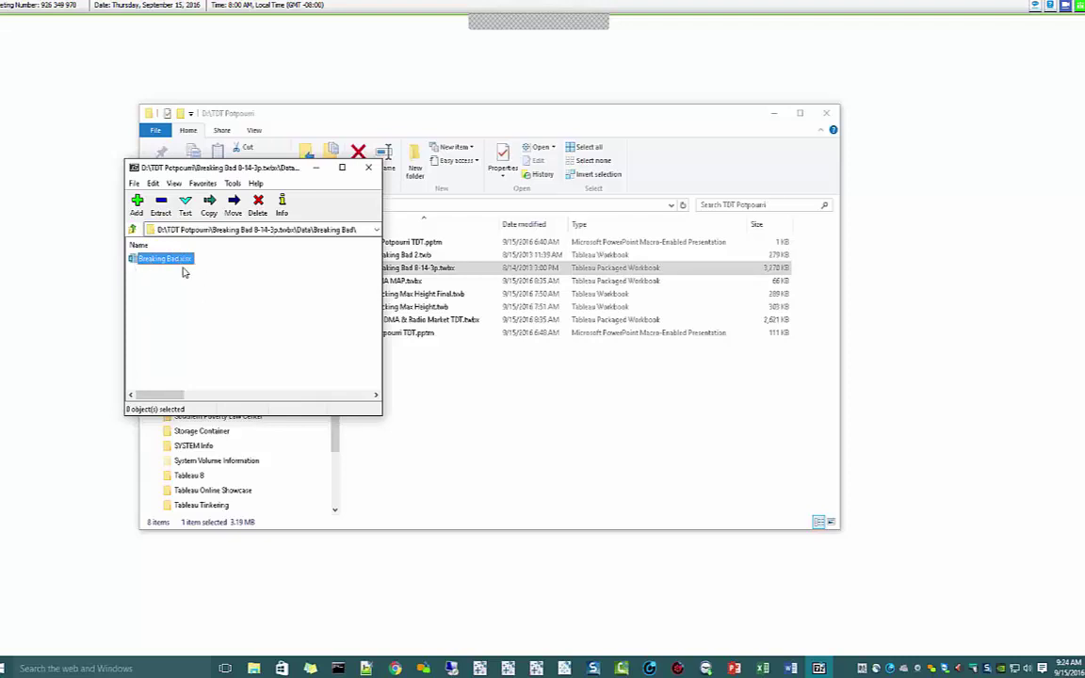
left_click(132, 229)
left_click(132, 230)
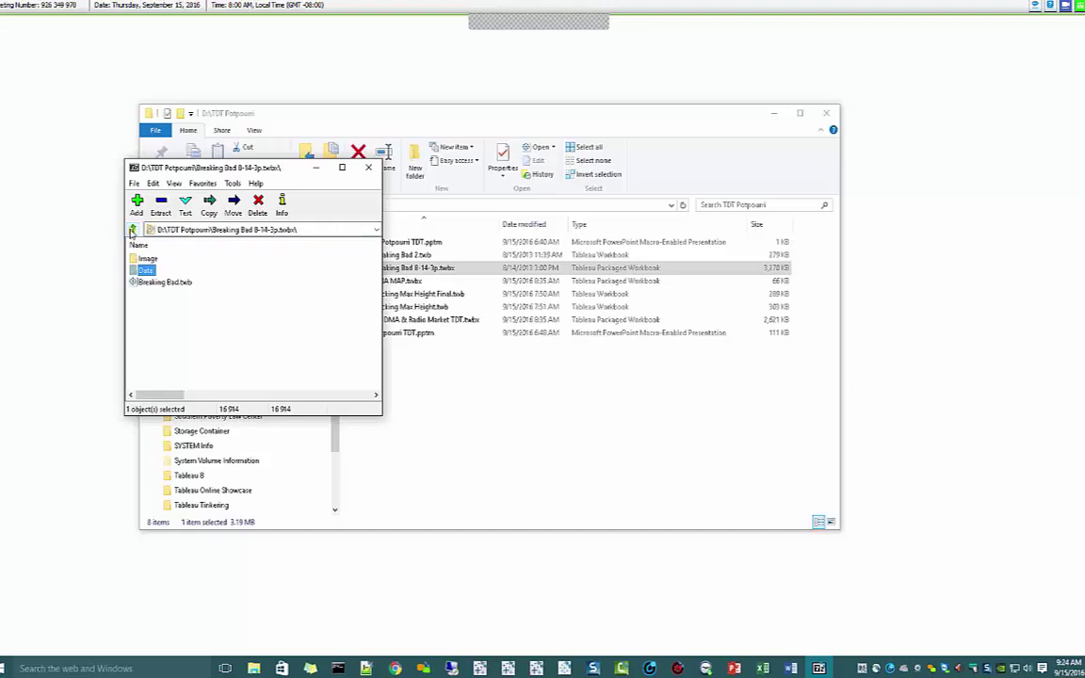
Step: View the XML of Breaking Bad.twb from the archive in Notepad, and close both the file and the archive
right_click(160, 283)
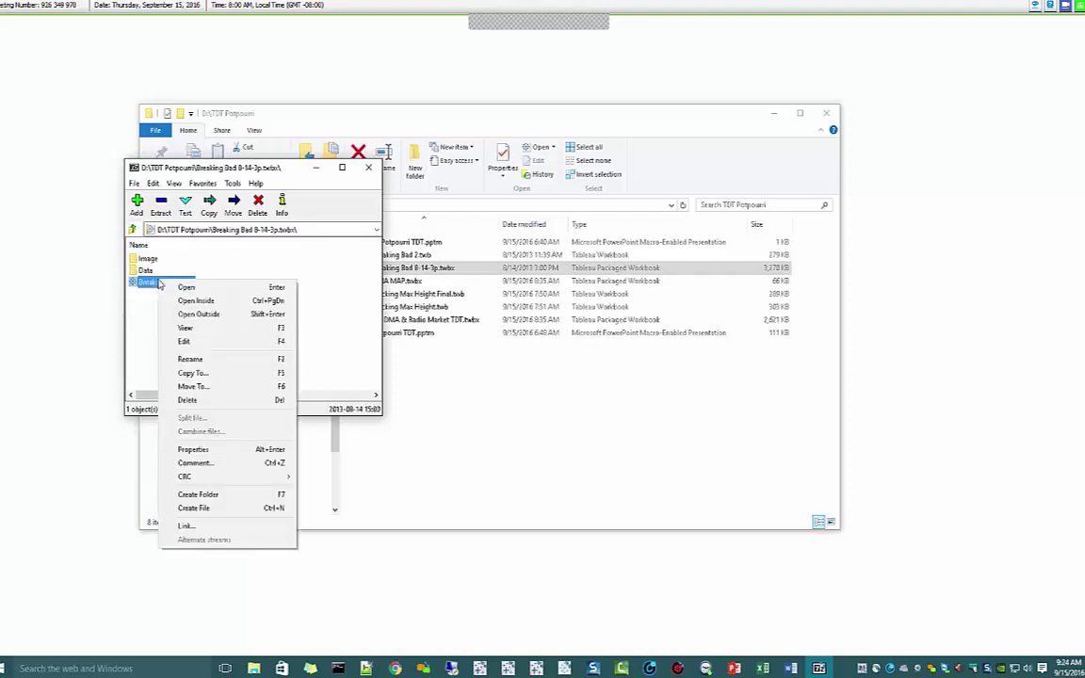
left_click(197, 330)
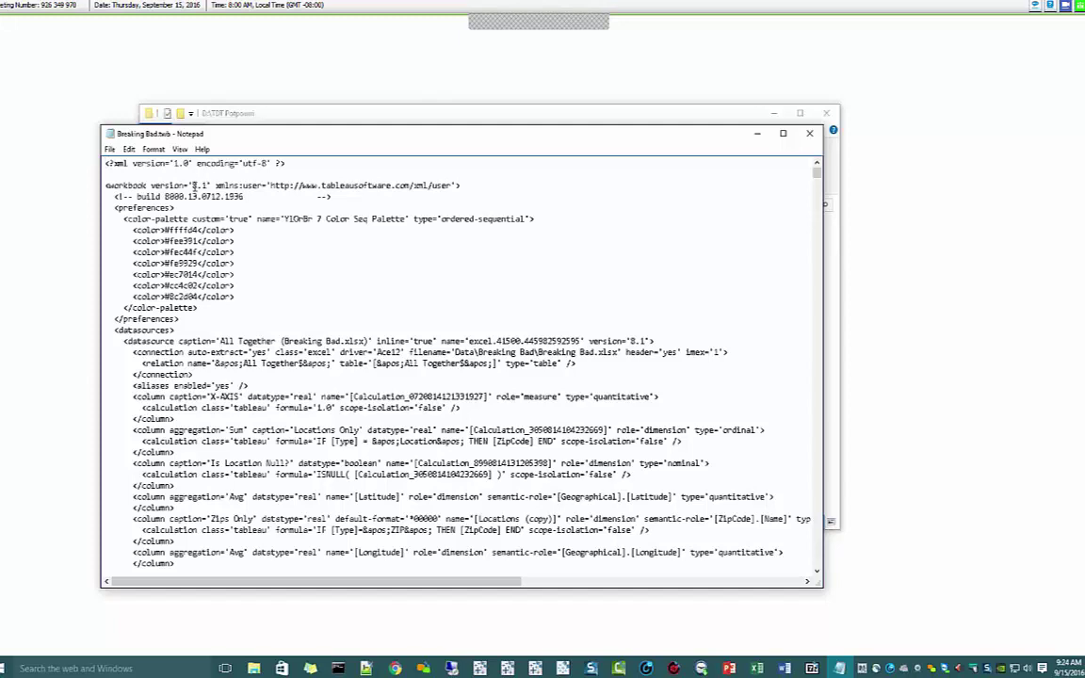
left_click(809, 135)
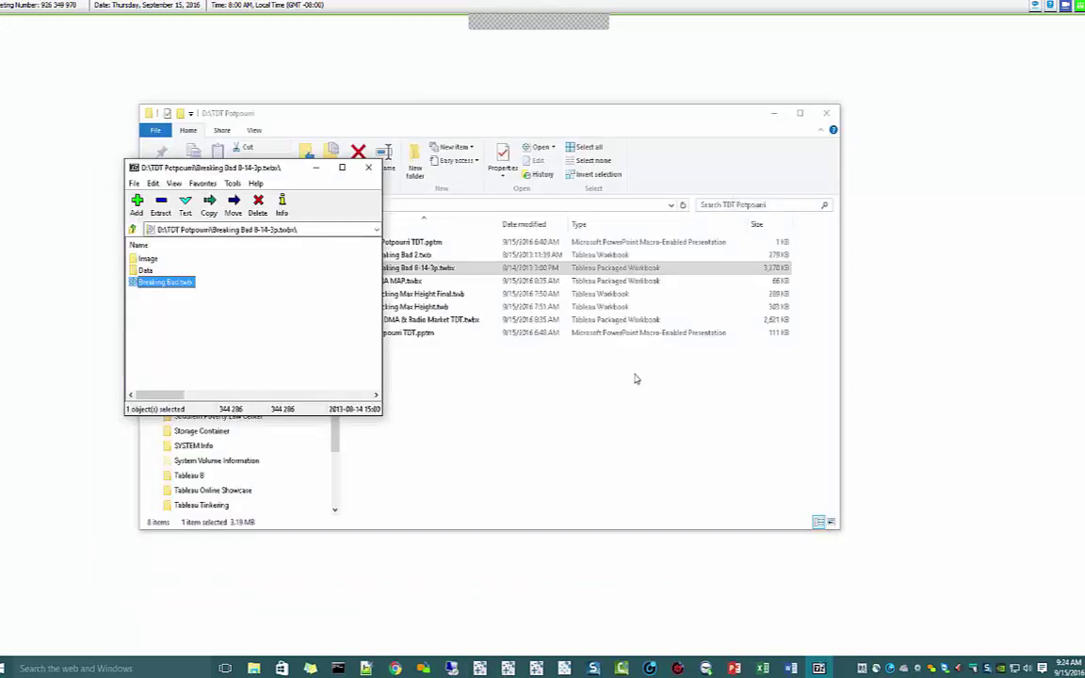
left_click(368, 168)
left_click(421, 398)
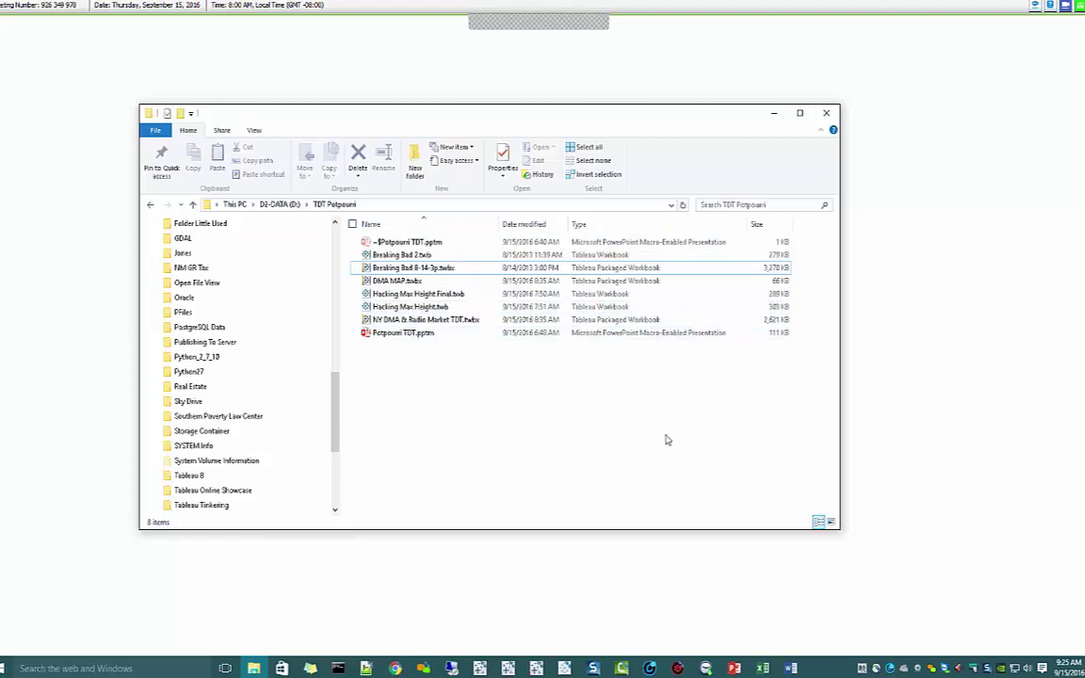
left_click(876, 477)
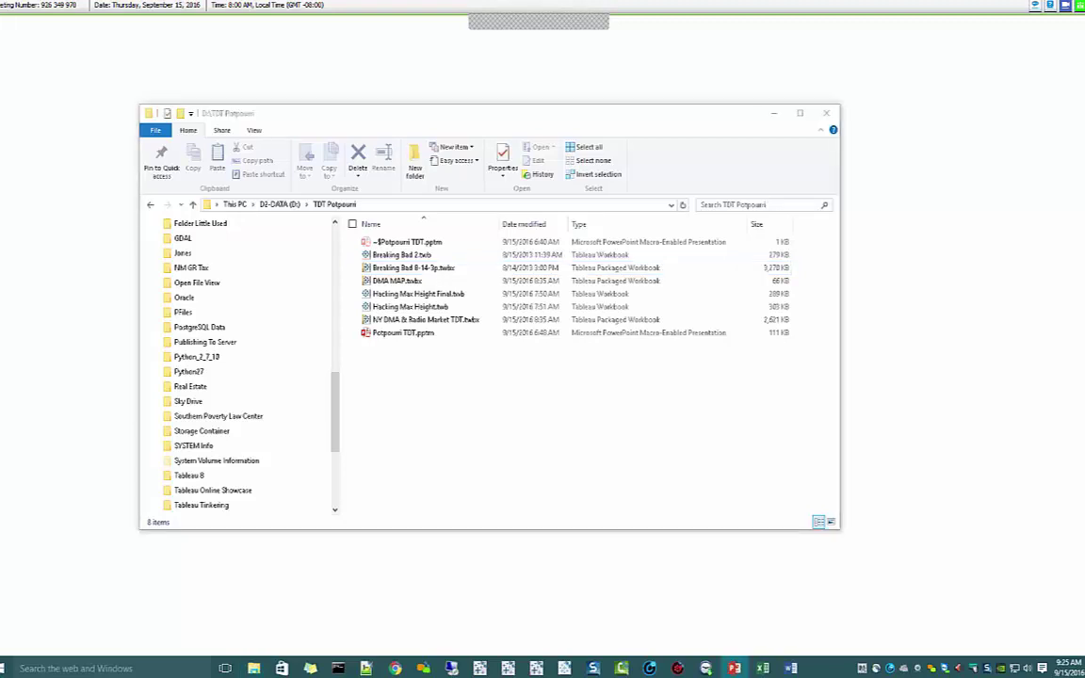
Step: Show the slide on getting the version of a Tableau workbook, and return to the TDT Potpourri folder
left_click(864, 498)
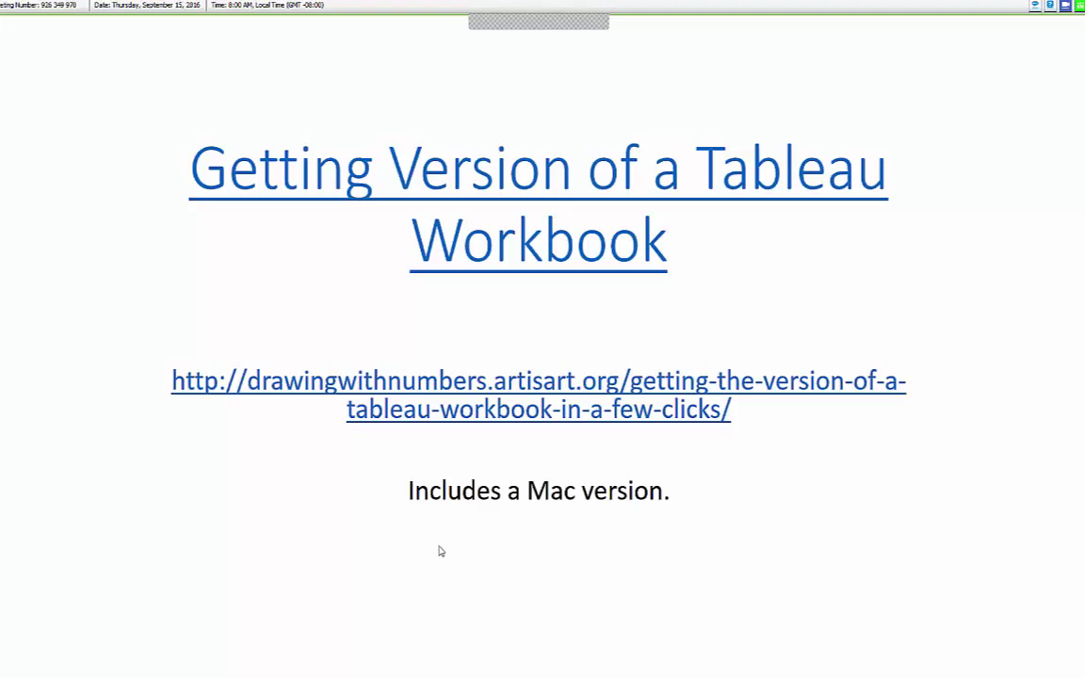
key("alt+Tab")
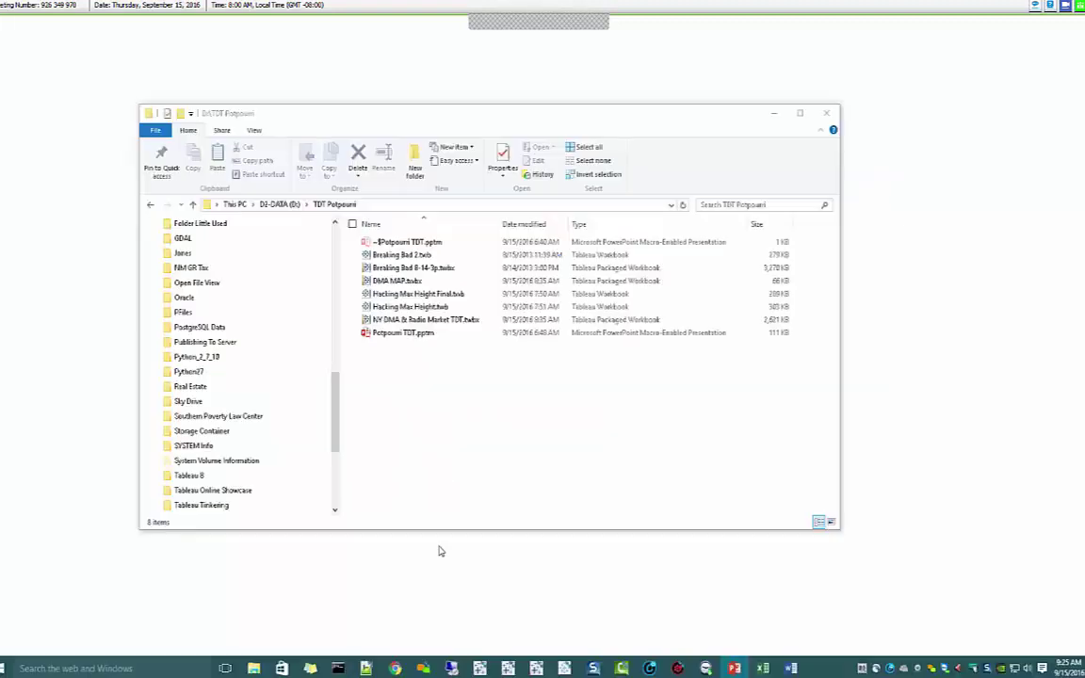
left_click(431, 368)
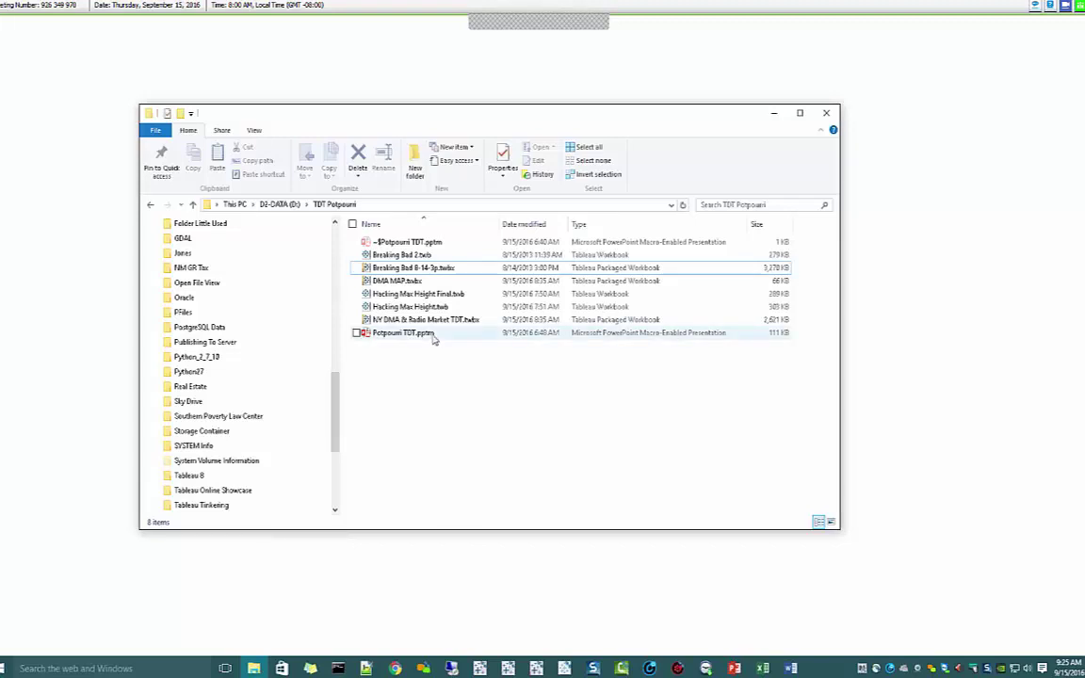
Step: View the XML of Breaking Bad 2.twb in Notepad++, including the workbook version and data sources, and close the editor
right_click(396, 256)
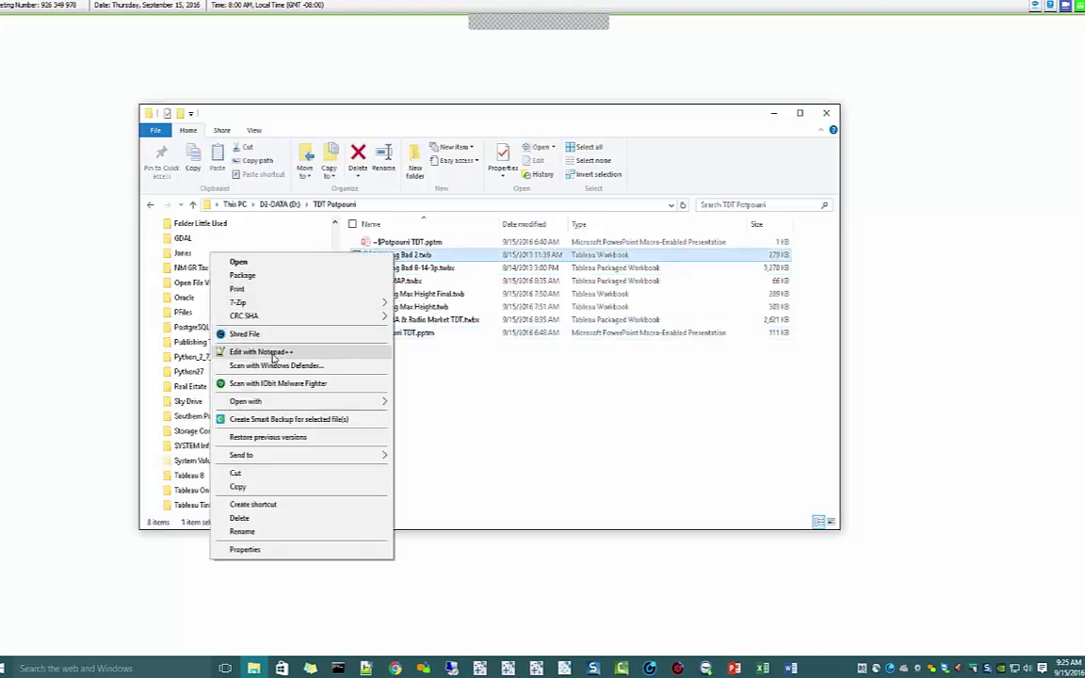
left_click(265, 352)
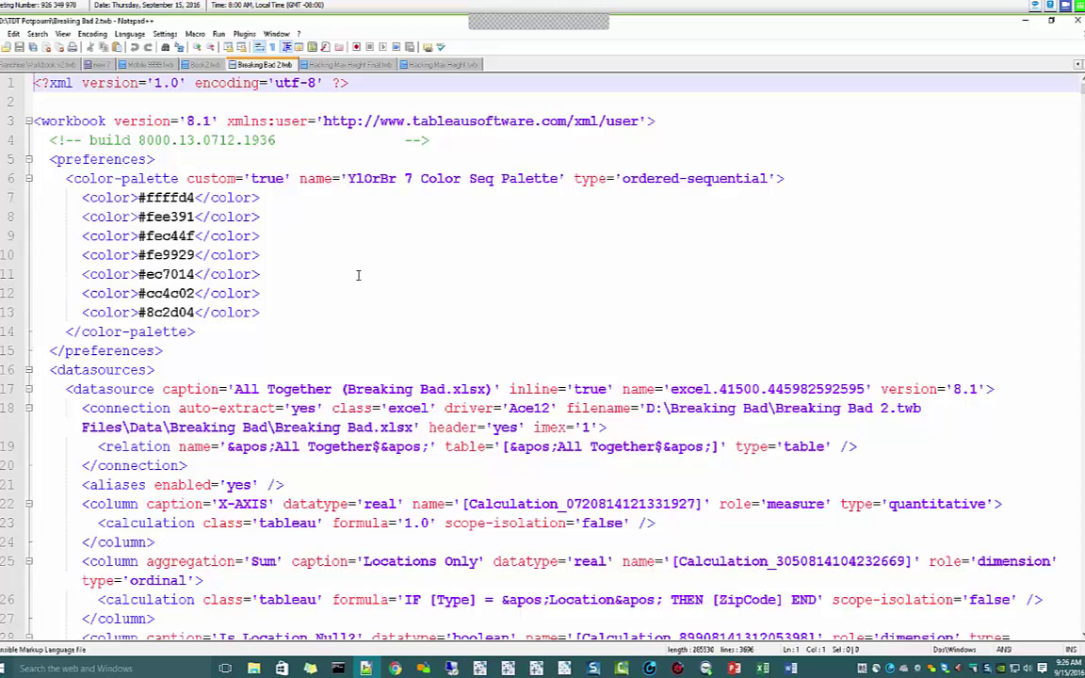
scroll(358, 275, "down", 1)
scroll(358, 275, "down", 3)
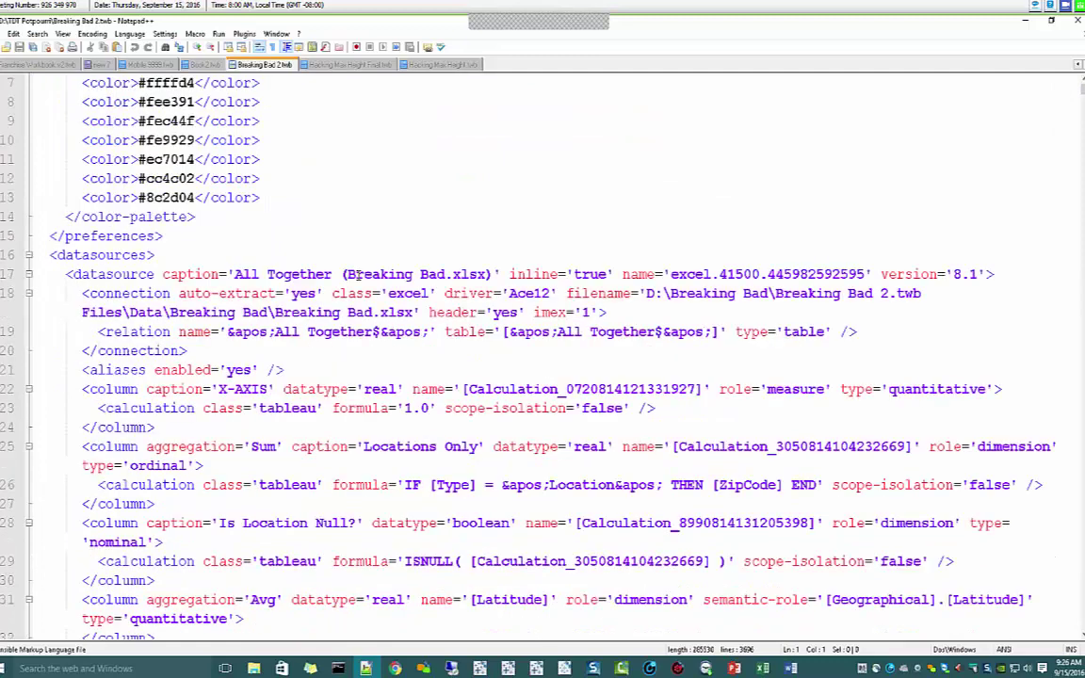
scroll(358, 275, "up", 5)
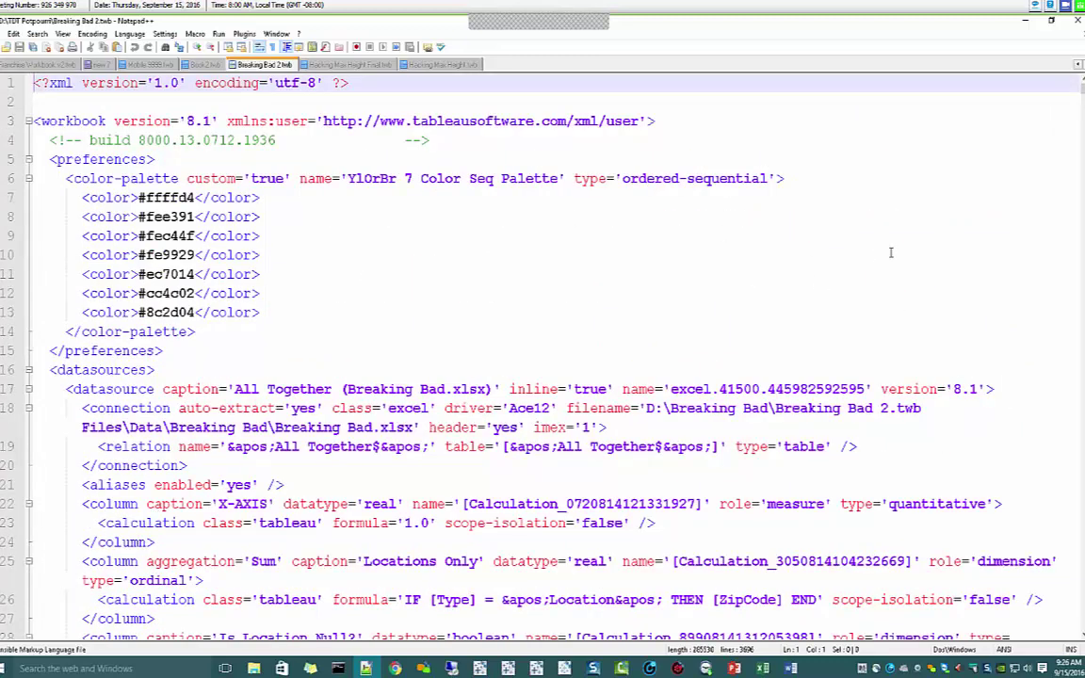
left_click(1074, 22)
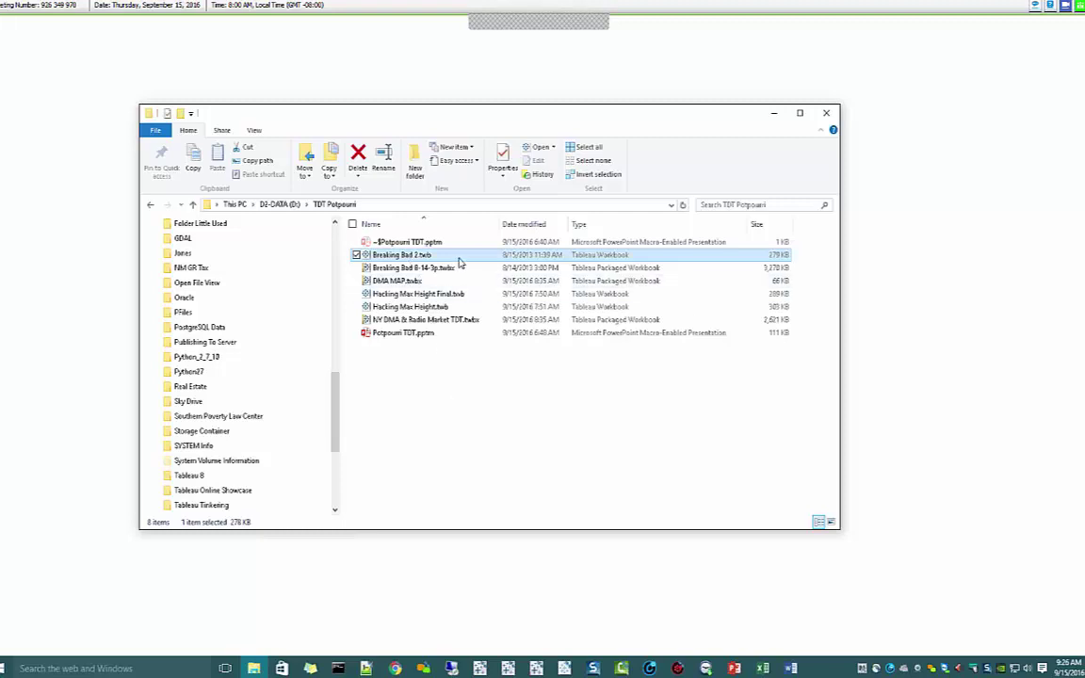
left_click(467, 399)
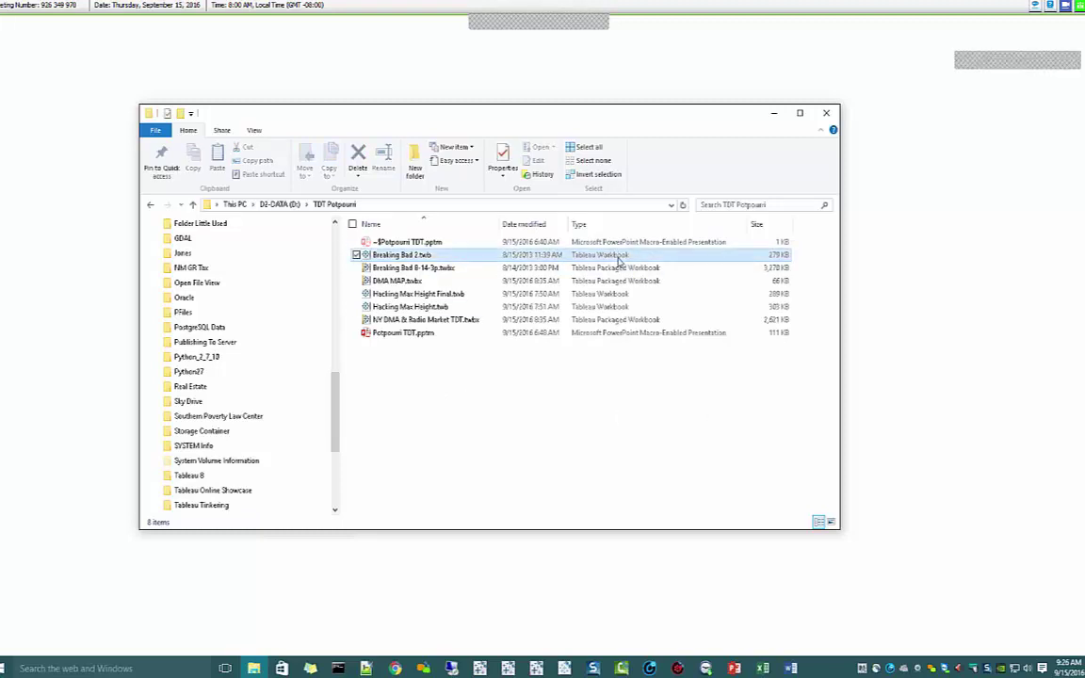
left_click(616, 259)
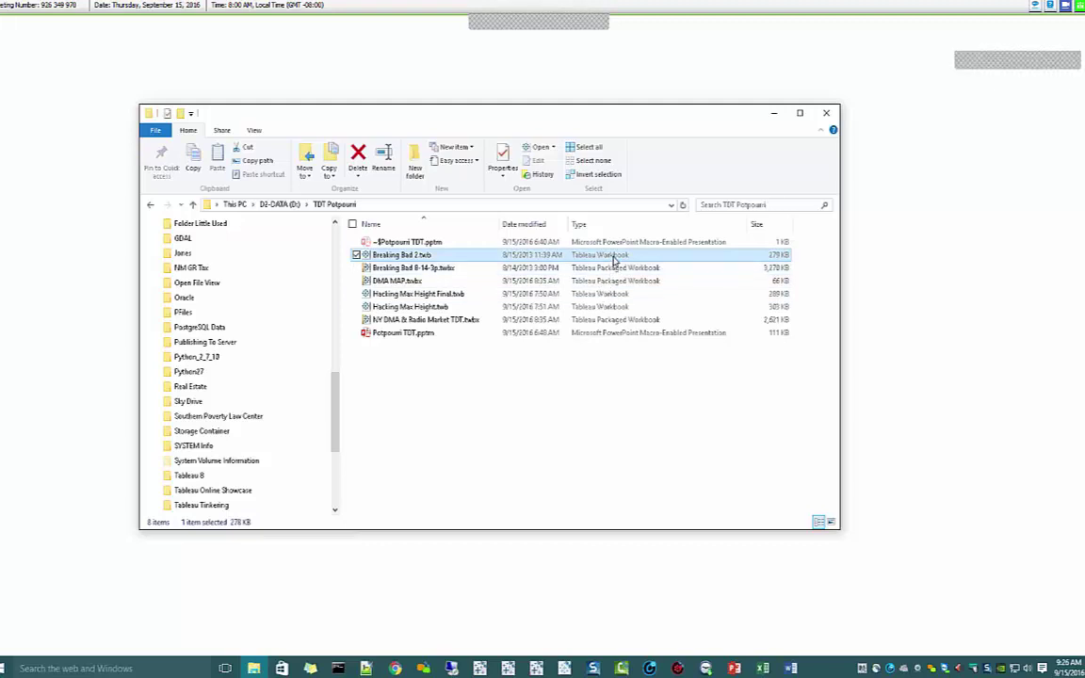
left_click(546, 403)
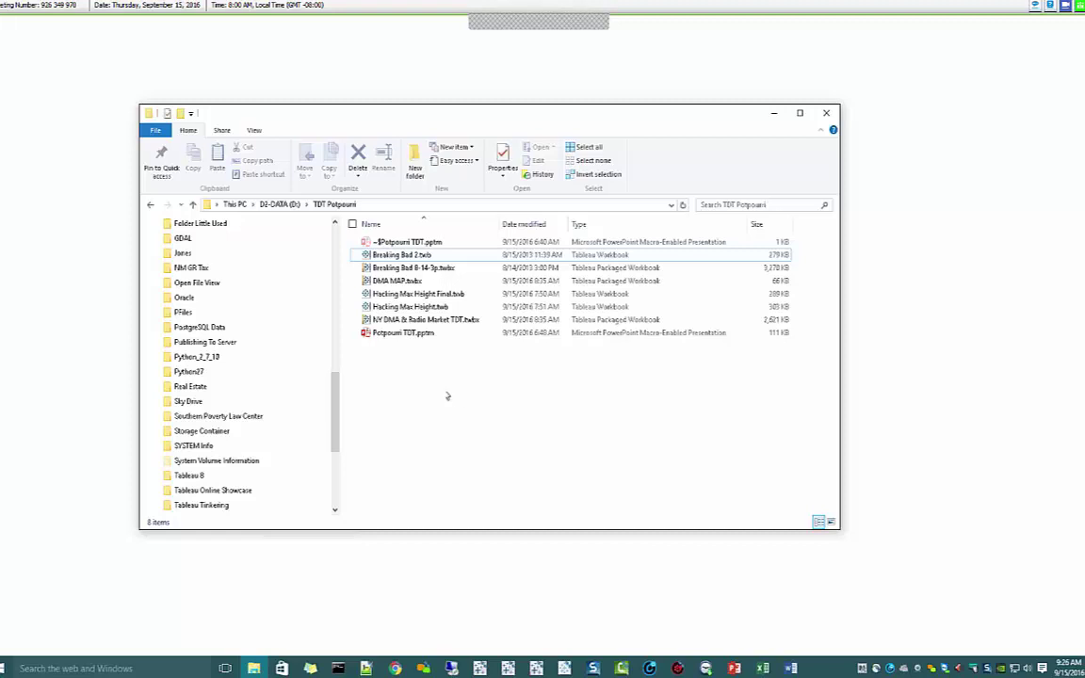
Step: Open Hacking Max Height.twb and look through the full length of the Default Max Size dashboard in the phone preview
left_click(412, 310)
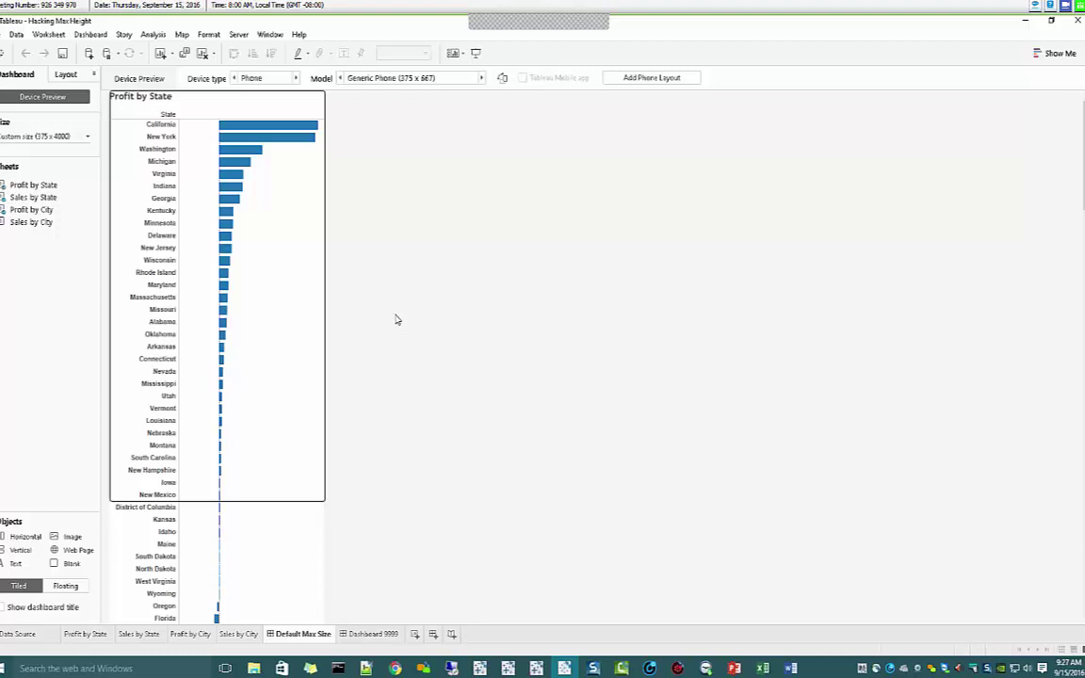
scroll(374, 405, "down", 5)
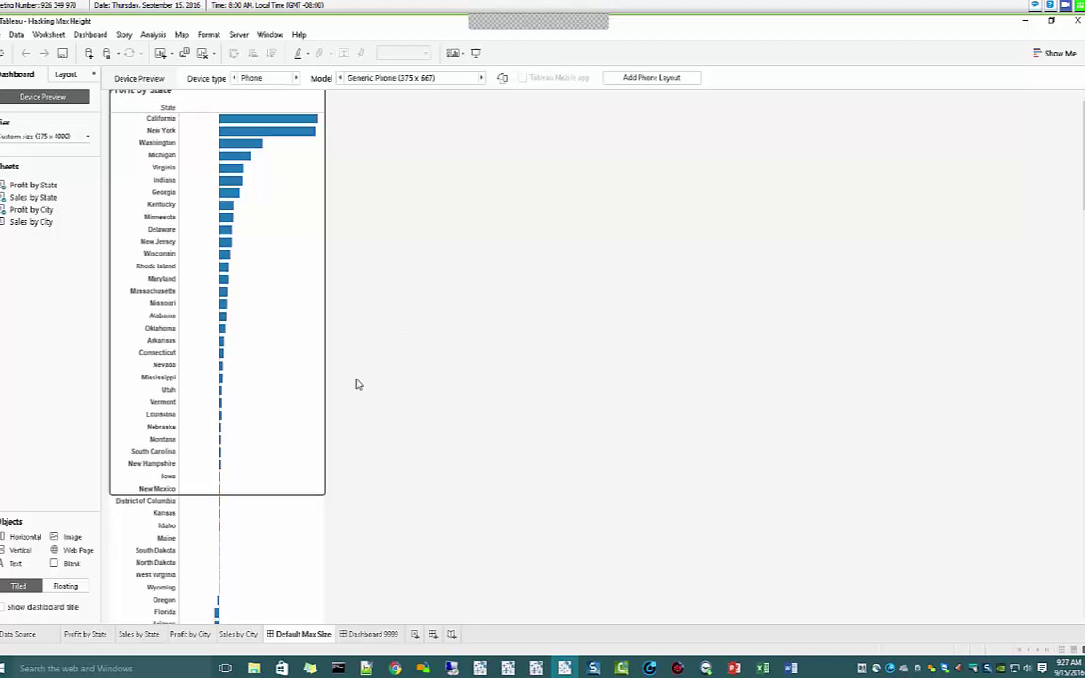
scroll(382, 379, "down", 20)
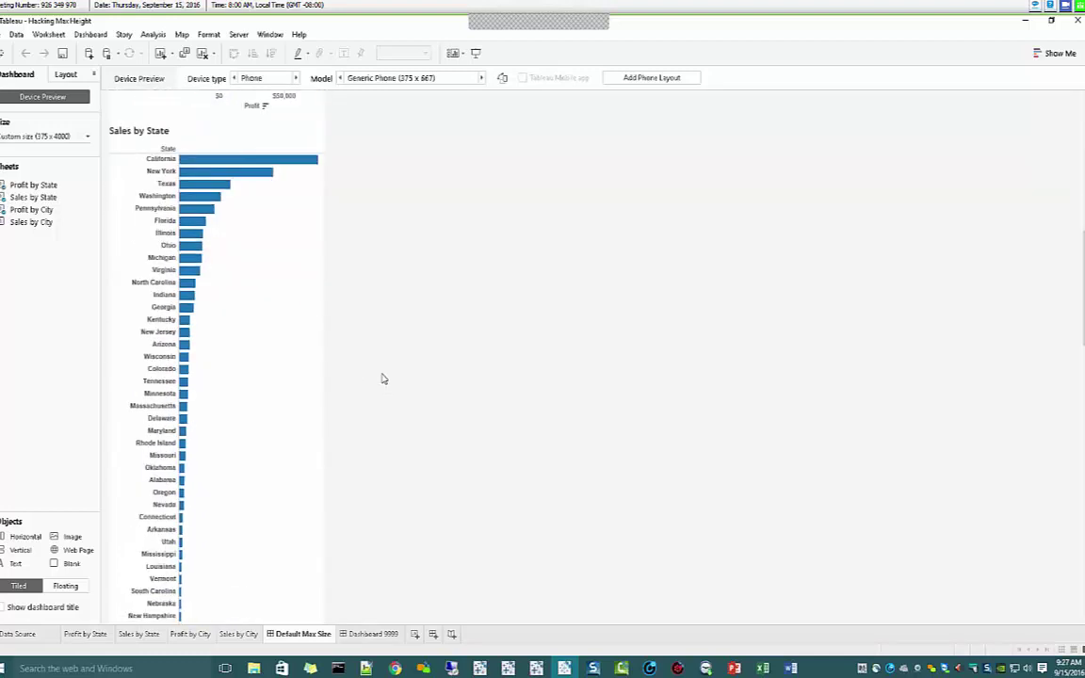
scroll(383, 379, "down", 20)
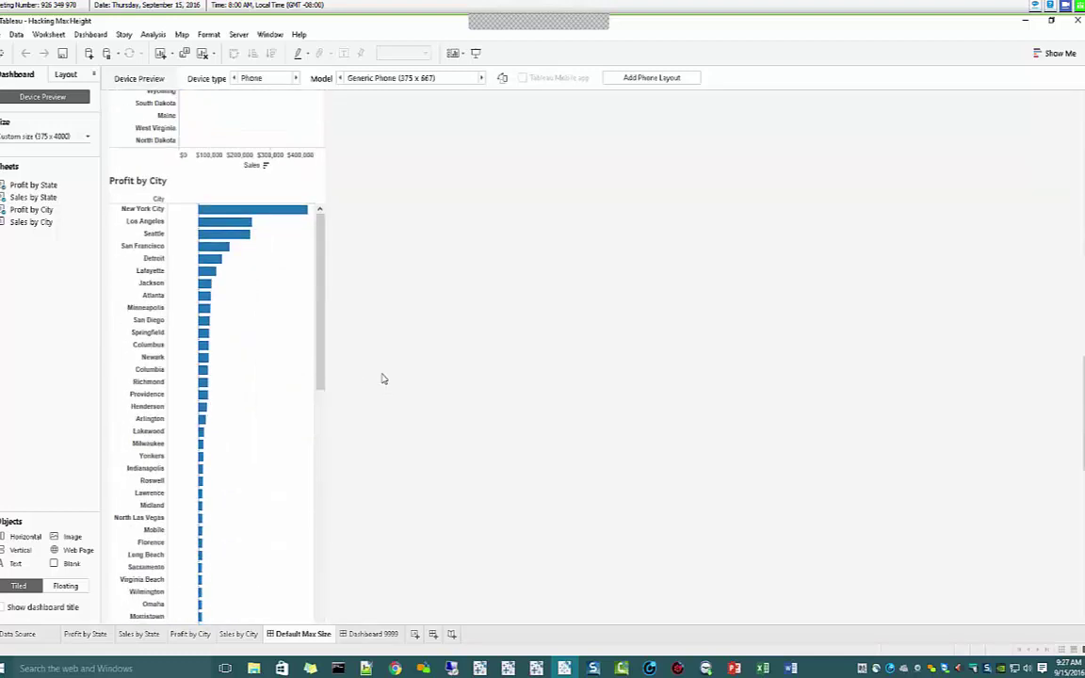
scroll(382, 379, "down", 5)
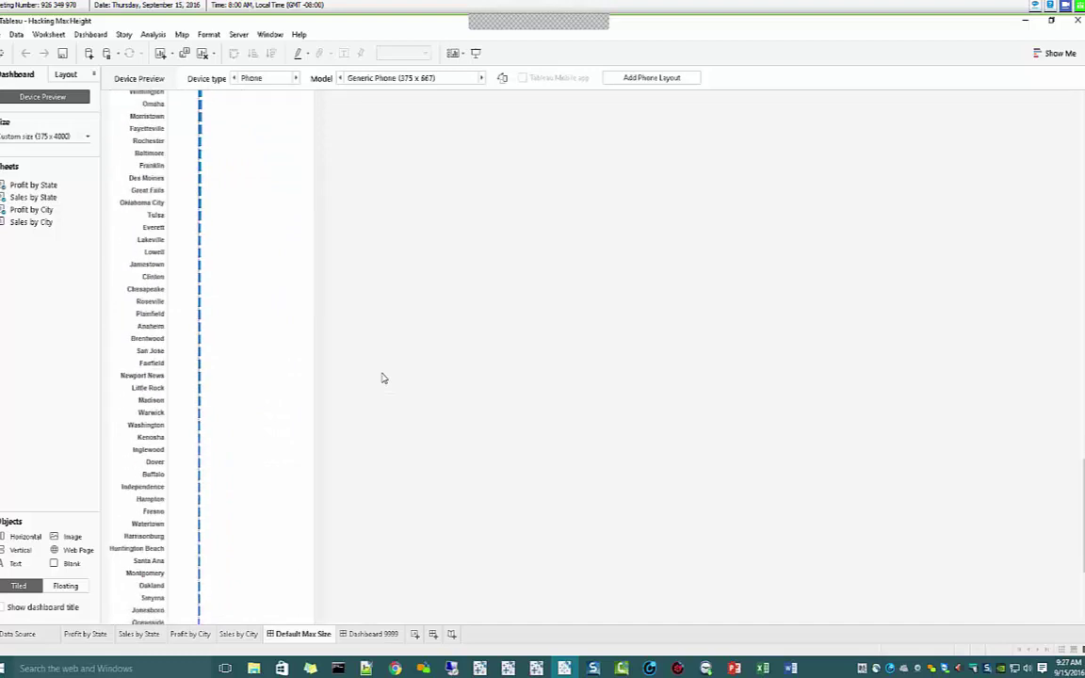
scroll(382, 379, "down", 7)
scroll(385, 376, "up", 20)
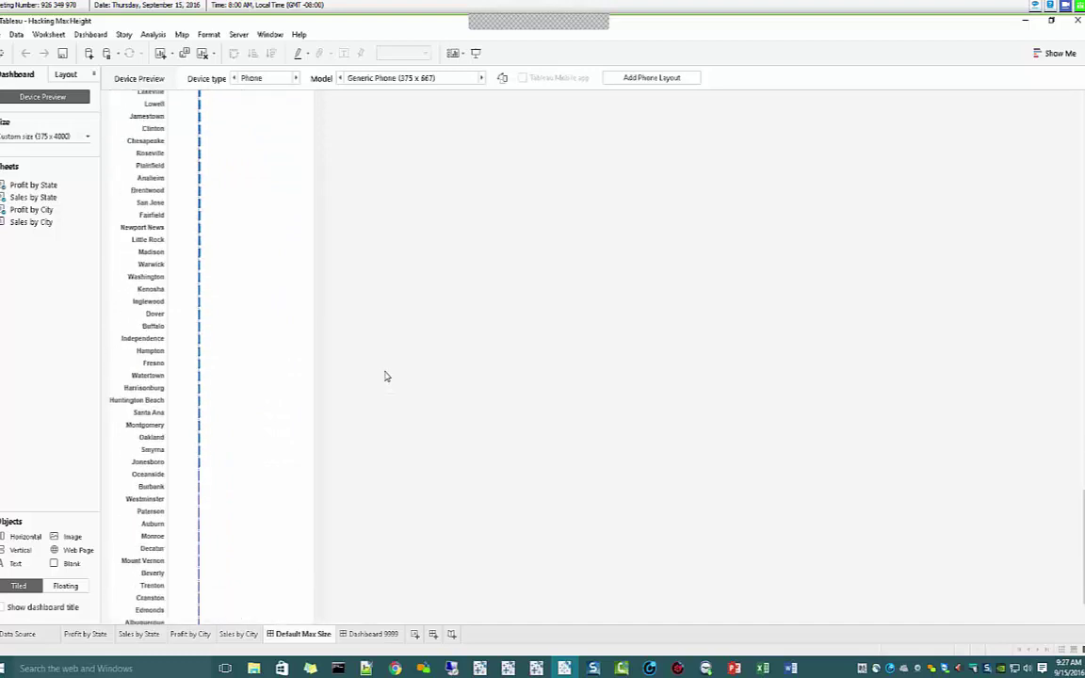
scroll(385, 376, "up", 20)
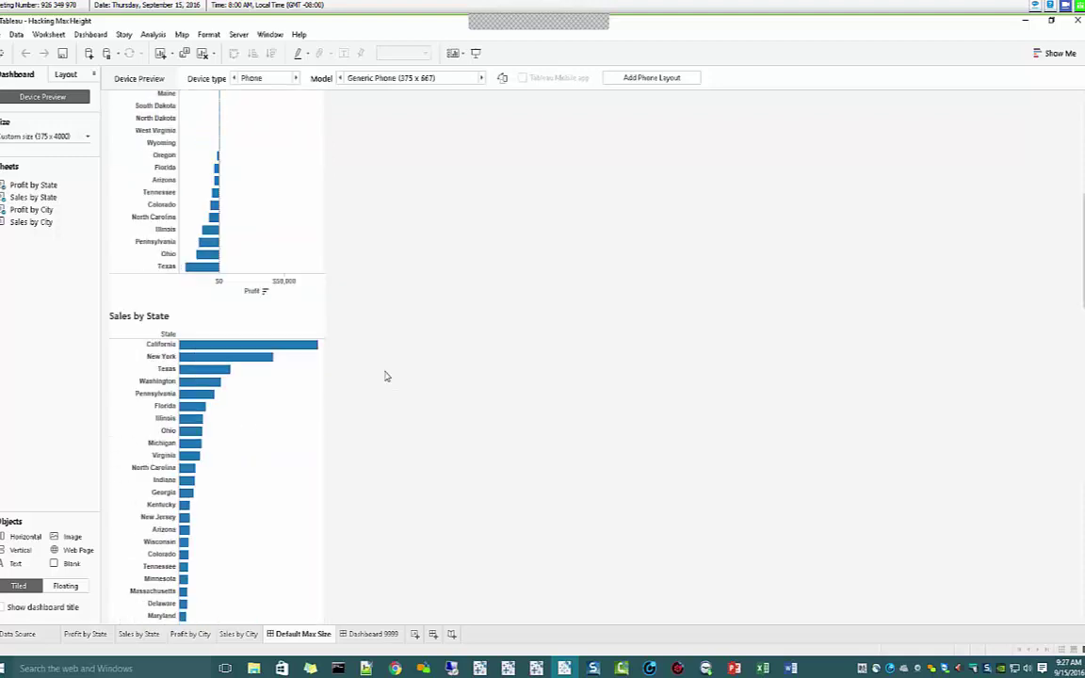
Step: Examine how fully the Profit by State, Sales by State and Profit by City charts fit within the dashboard's height
scroll(385, 376, "down", 10)
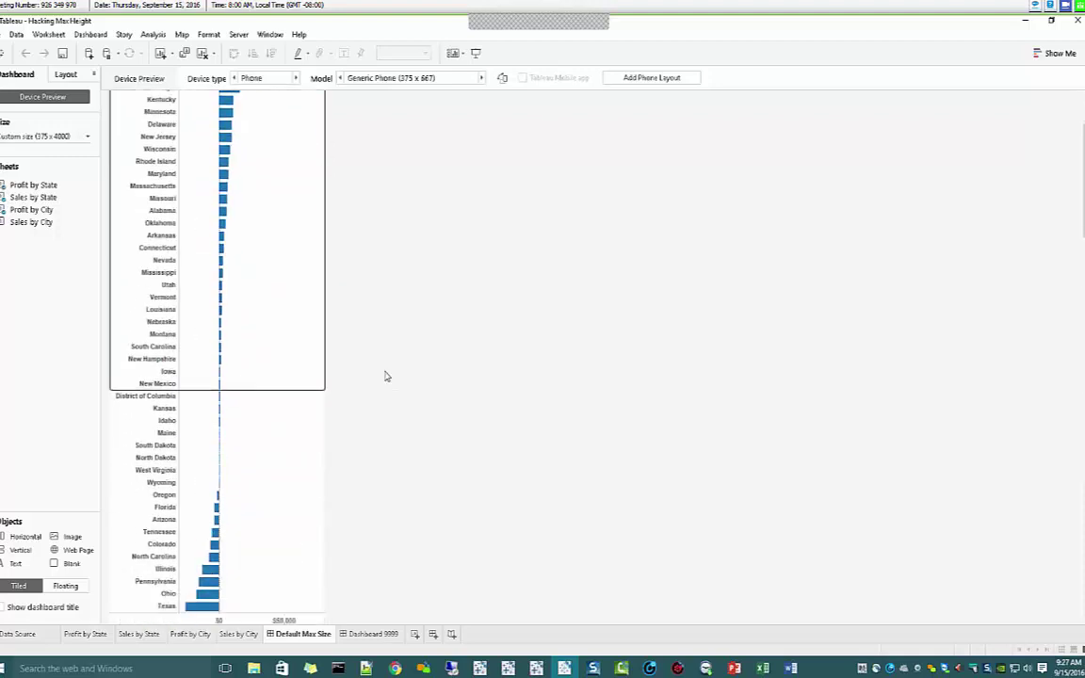
scroll(385, 377, "down", 3)
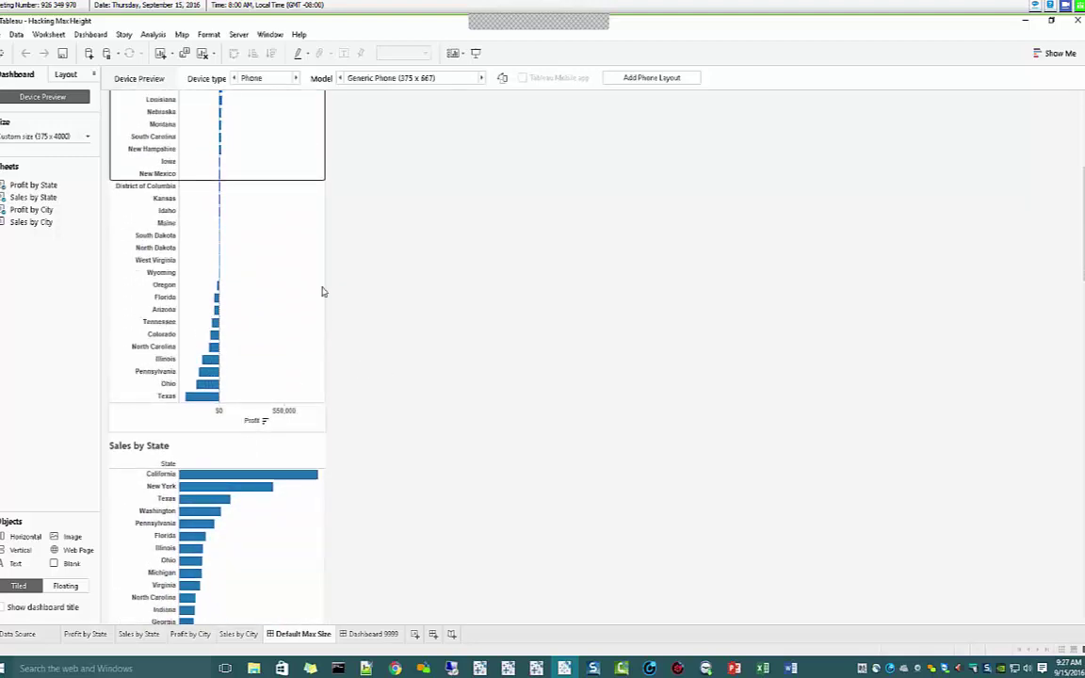
scroll(418, 322, "down", 7)
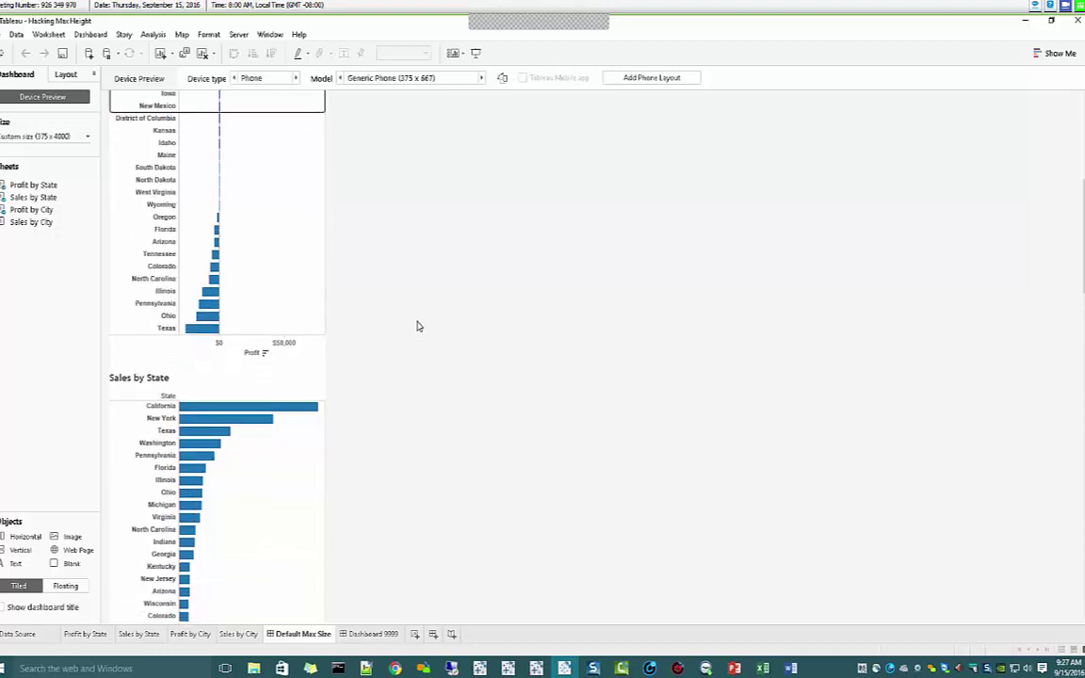
scroll(420, 329, "down", 7)
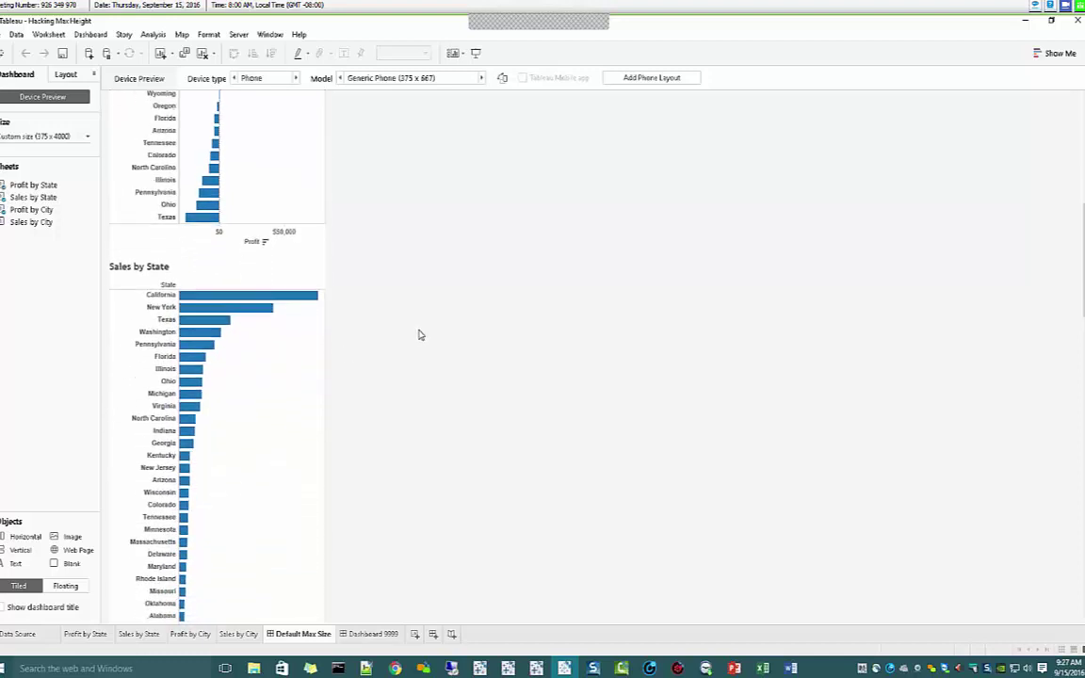
scroll(420, 334, "down", 10)
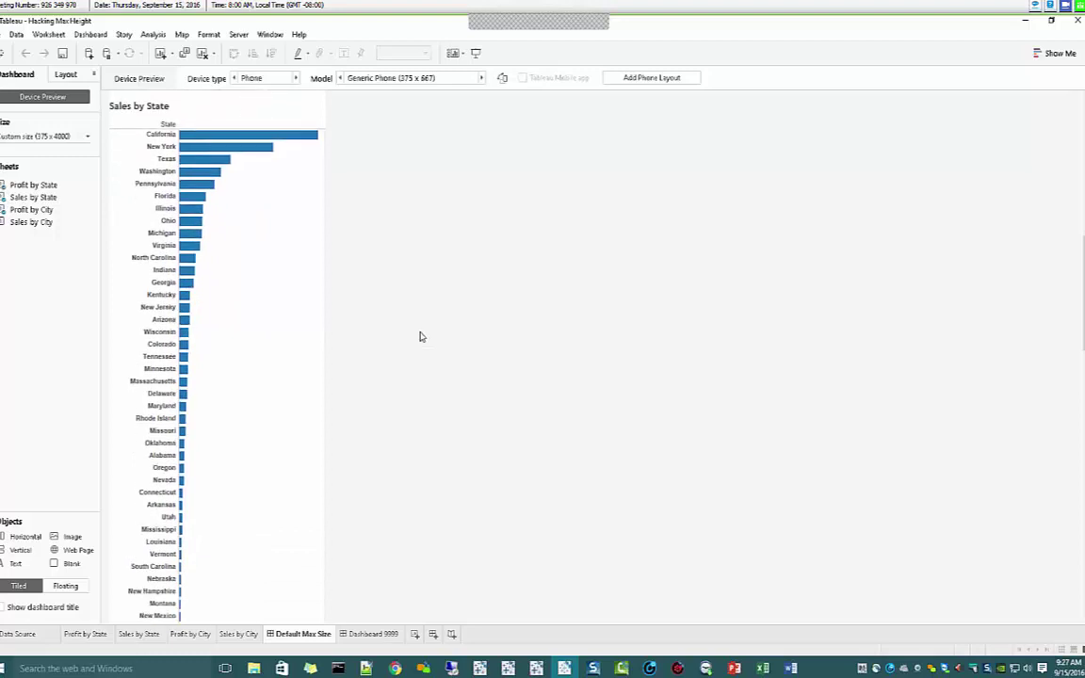
scroll(422, 337, "down", 9)
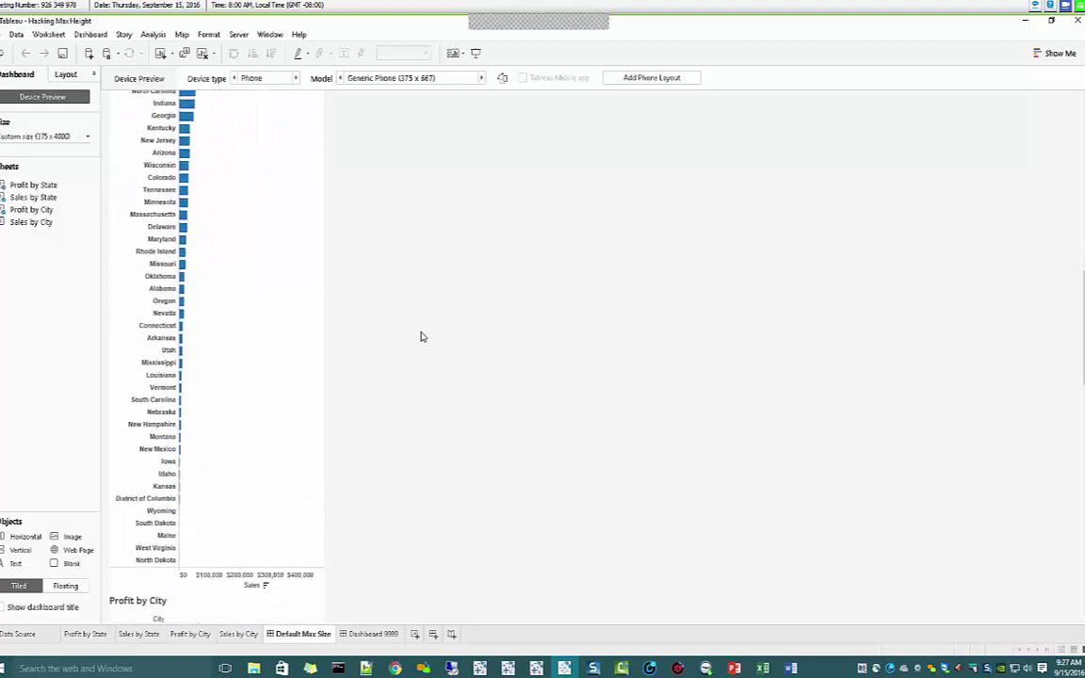
scroll(423, 337, "down", 5)
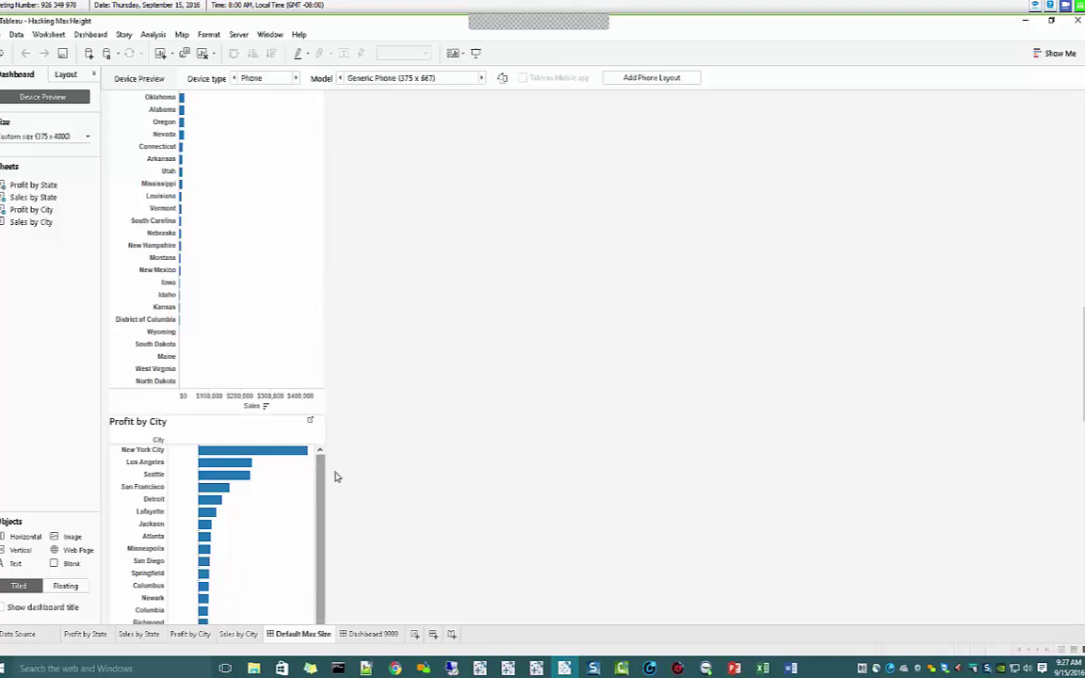
scroll(424, 454, "down", 12)
scroll(423, 454, "down", 5)
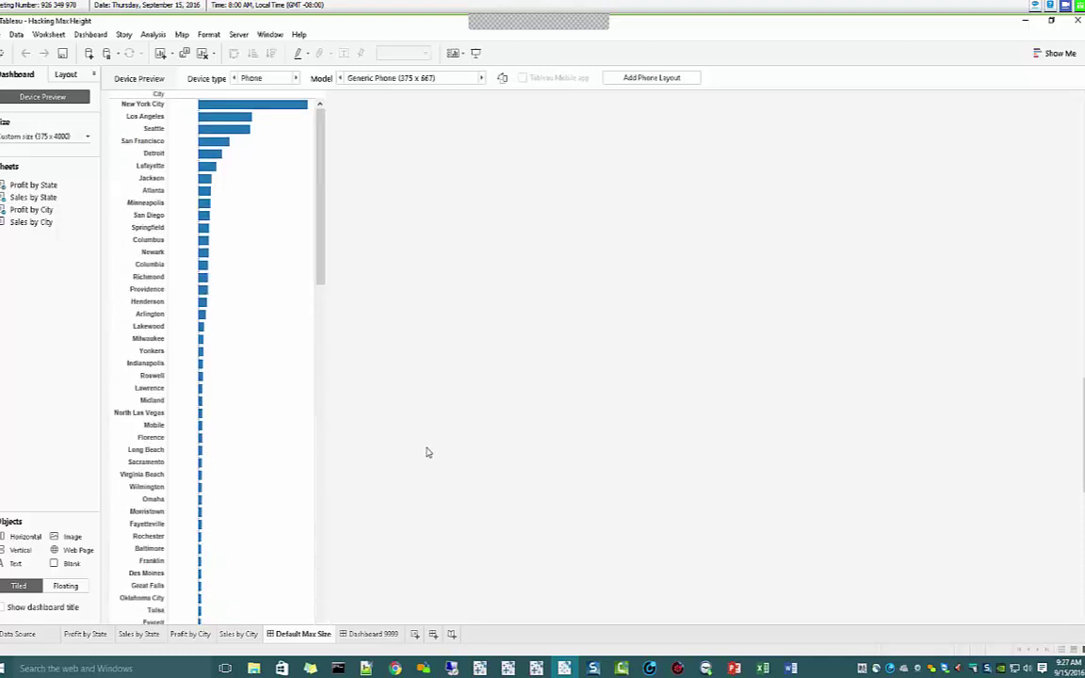
scroll(427, 453, "up", 1)
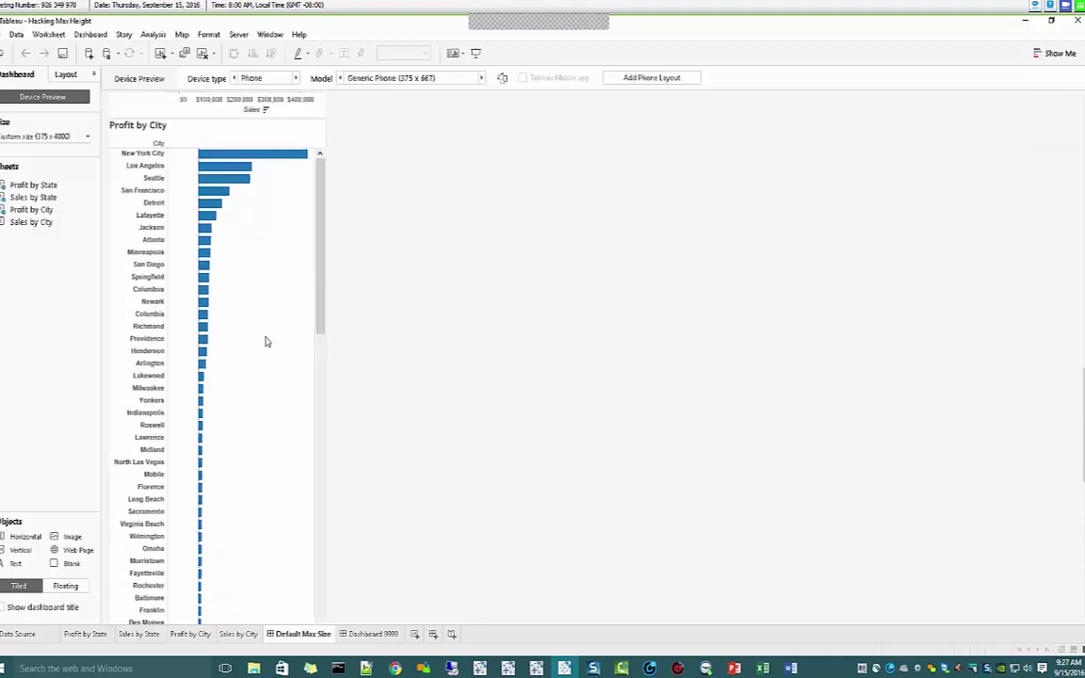
Step: Try a fixed dashboard height of 3800 px, and set it back to 4000 px
left_click(87, 140)
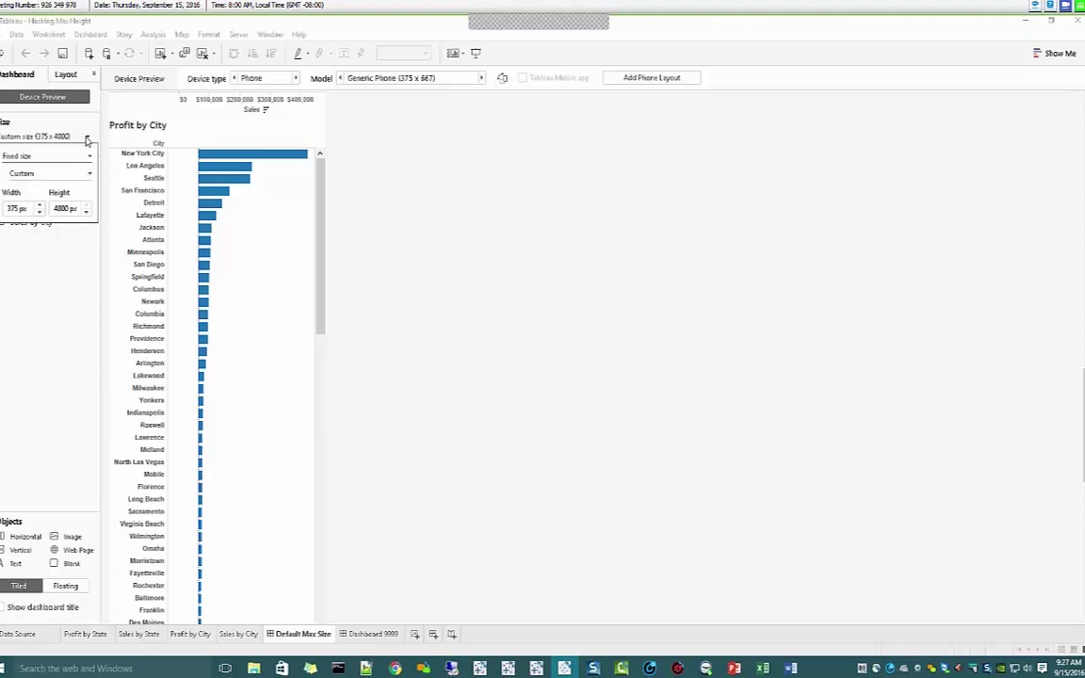
left_click(86, 212)
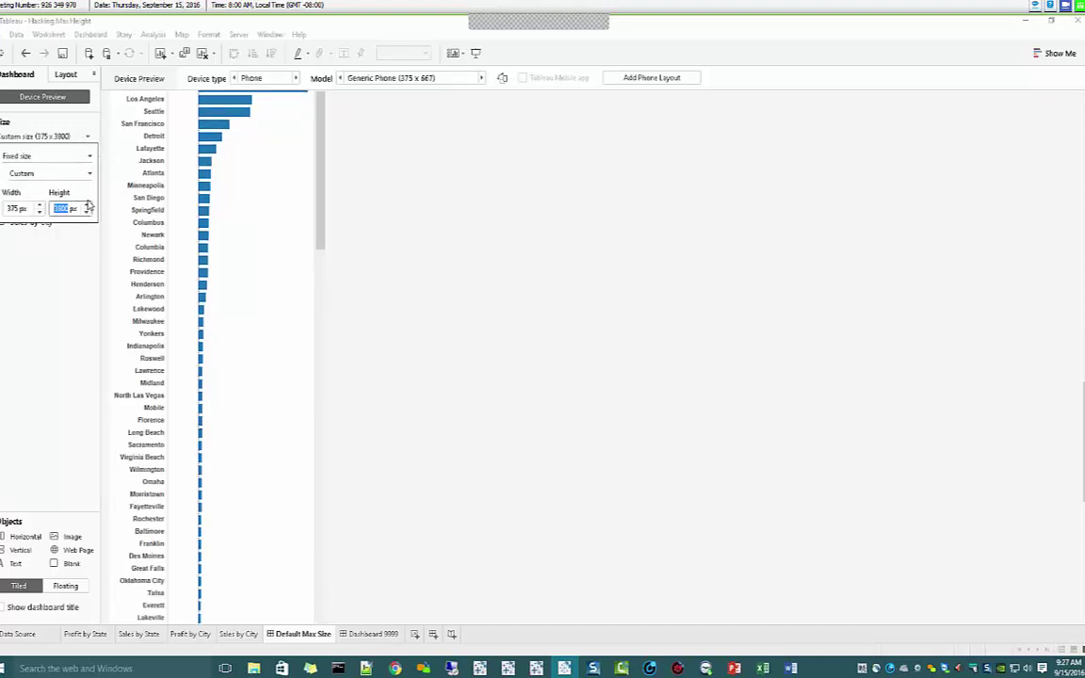
double_click(86, 207)
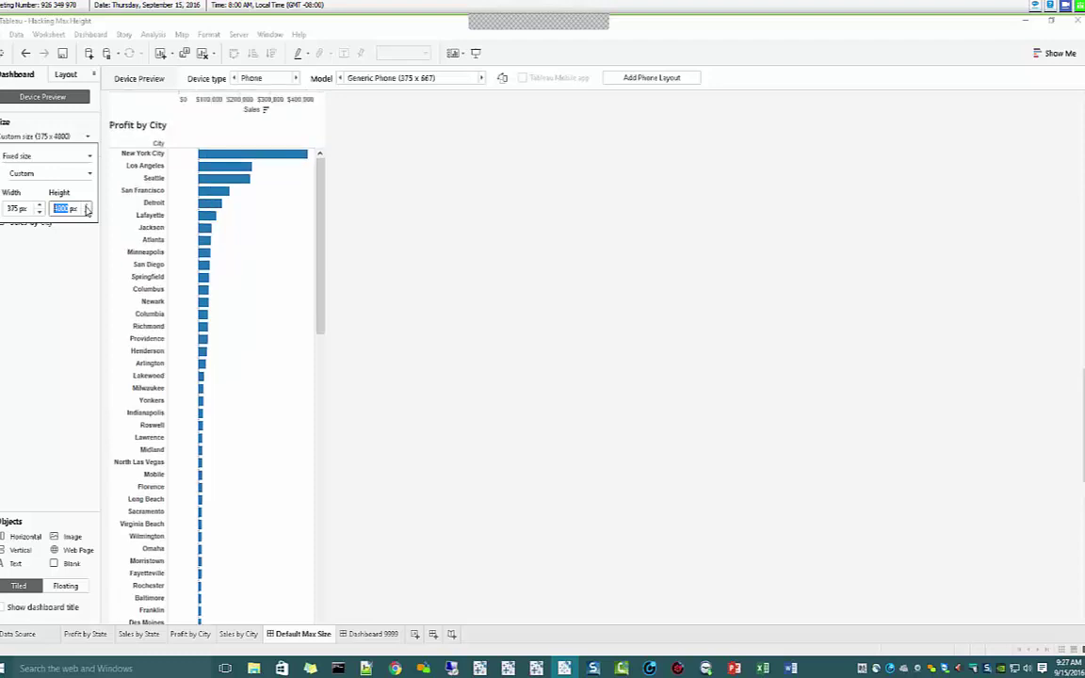
left_click(41, 293)
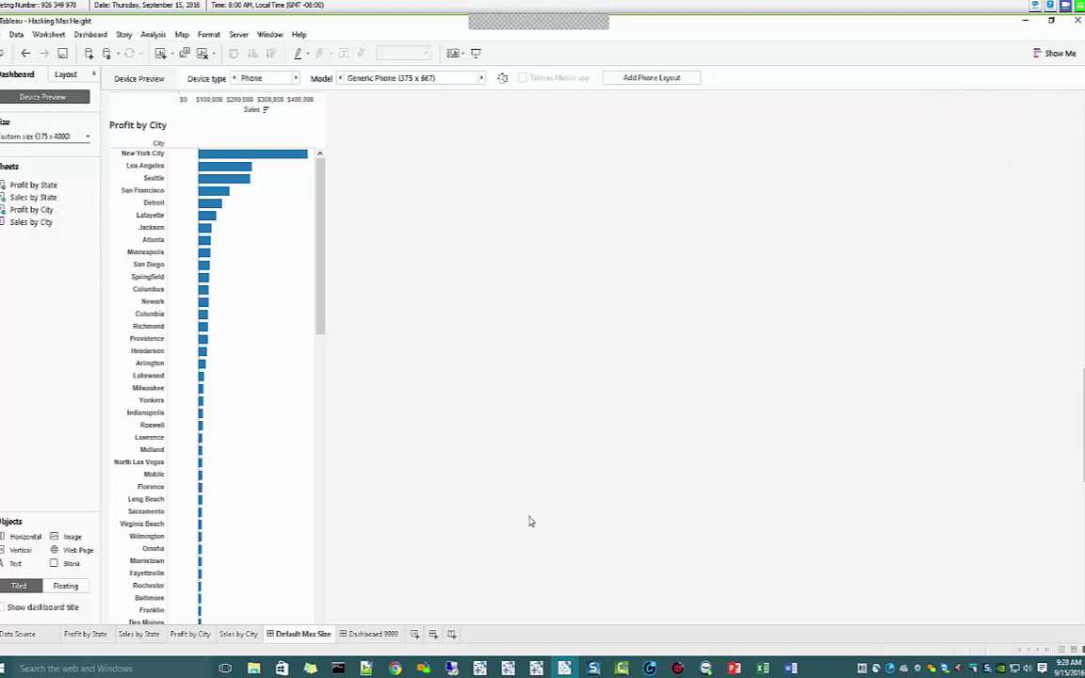
Step: Open the Dashboard 9999 dashboard, and close the workbook without saving its changes
left_click(370, 634)
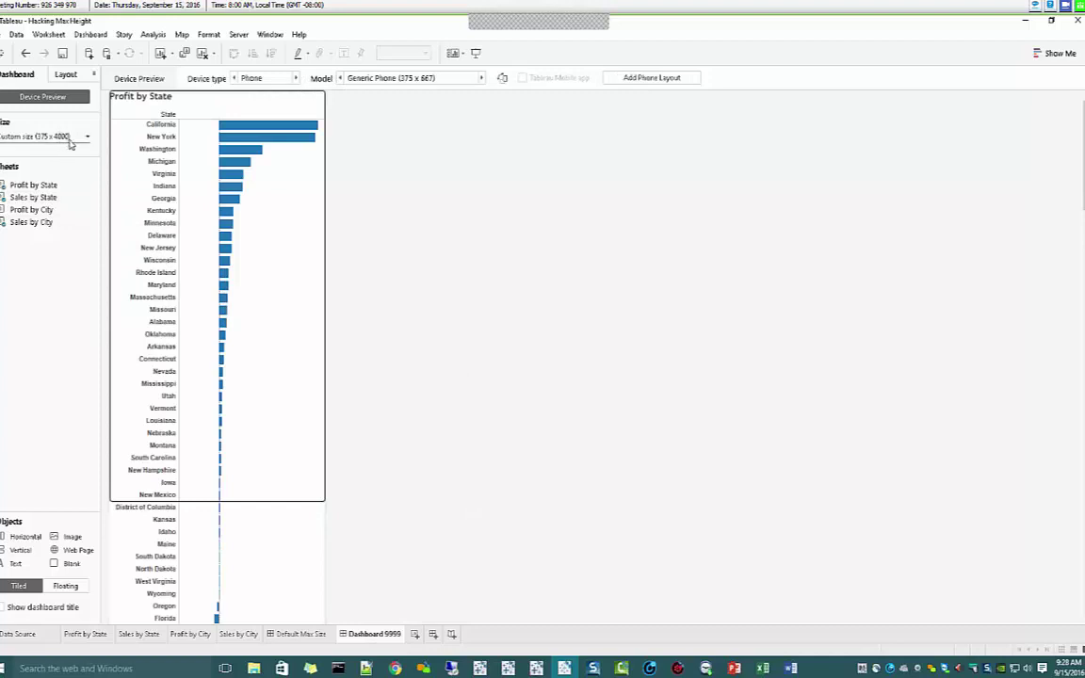
left_click(1076, 21)
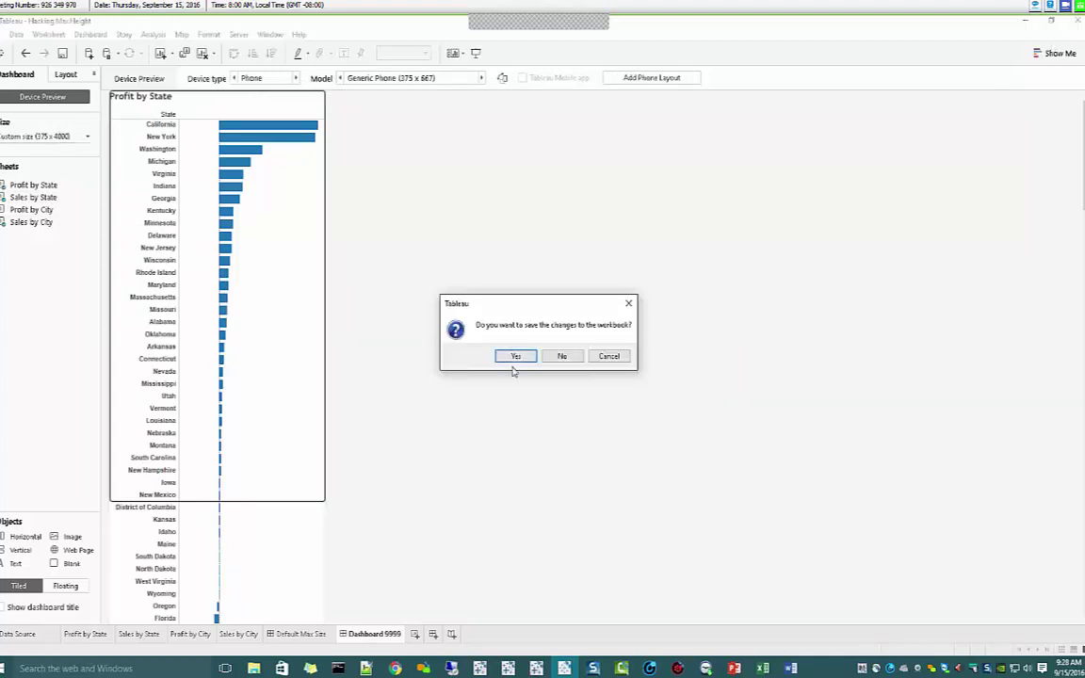
left_click(562, 356)
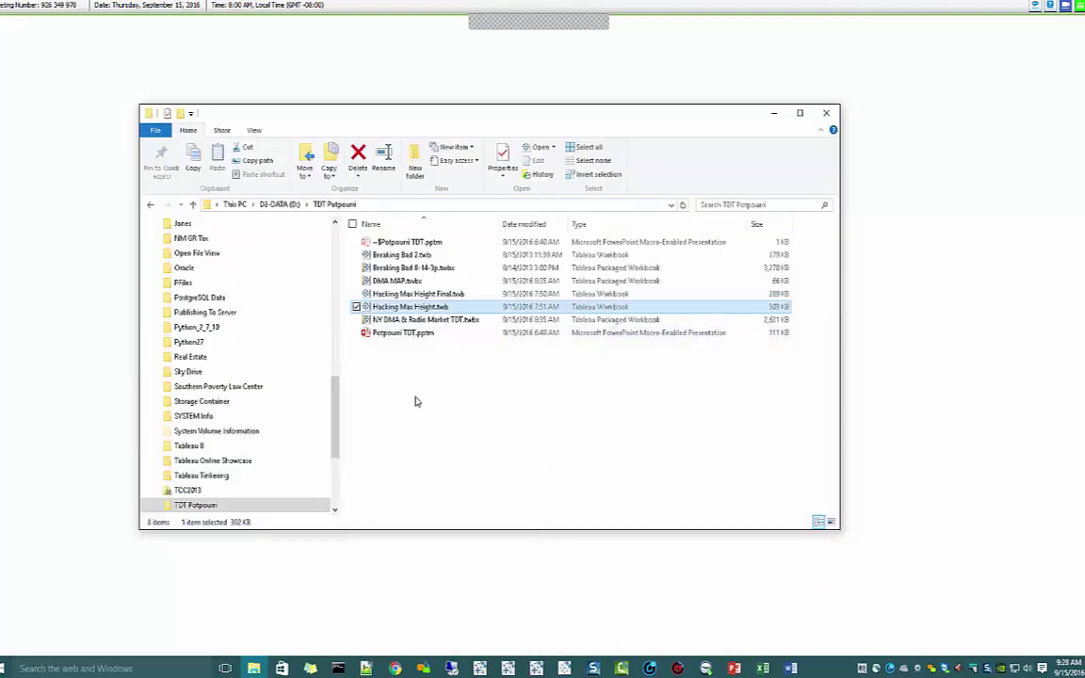
Step: Open Hacking Max Height.twb in Notepad++ and find the "dashboard" definitions in its XML
right_click(414, 309)
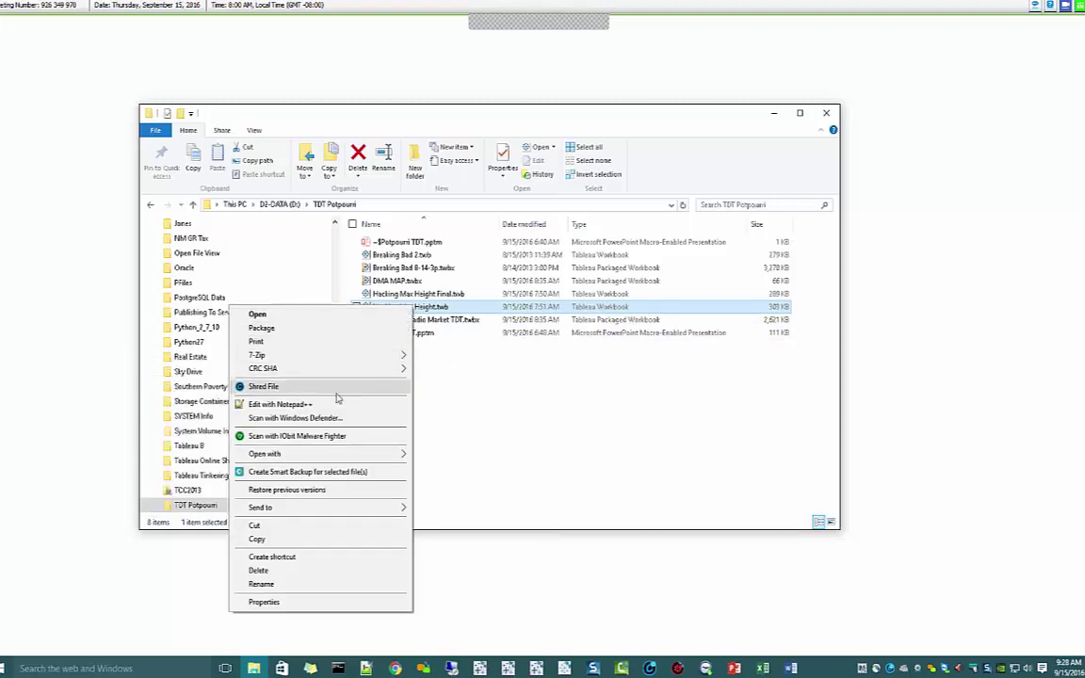
left_click(280, 404)
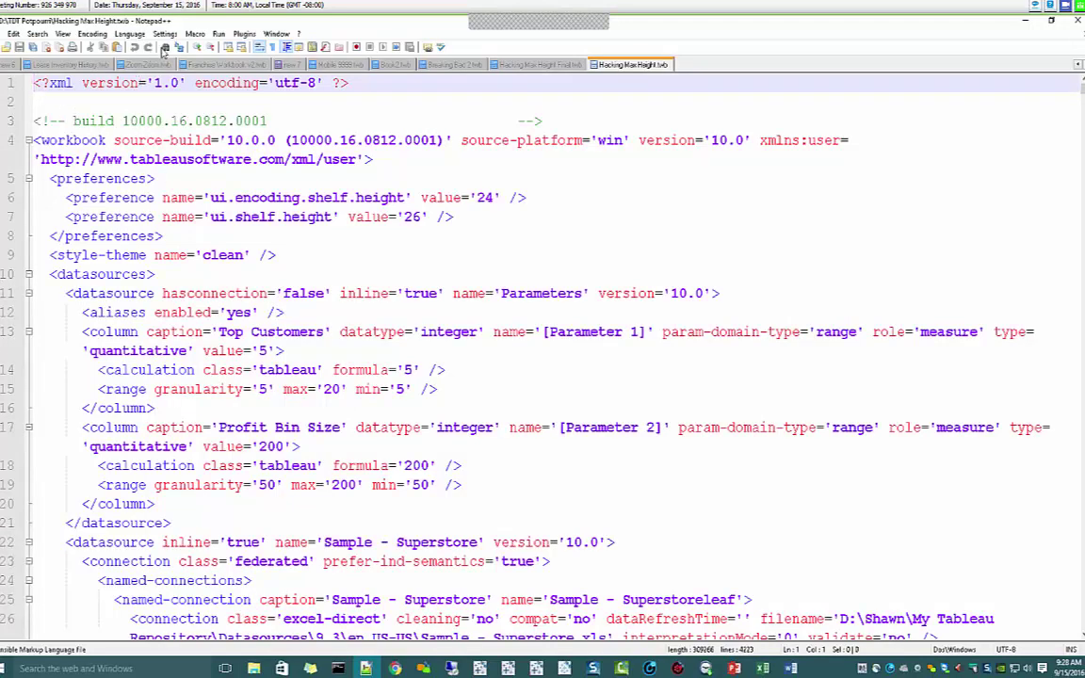
key("ctrl+f")
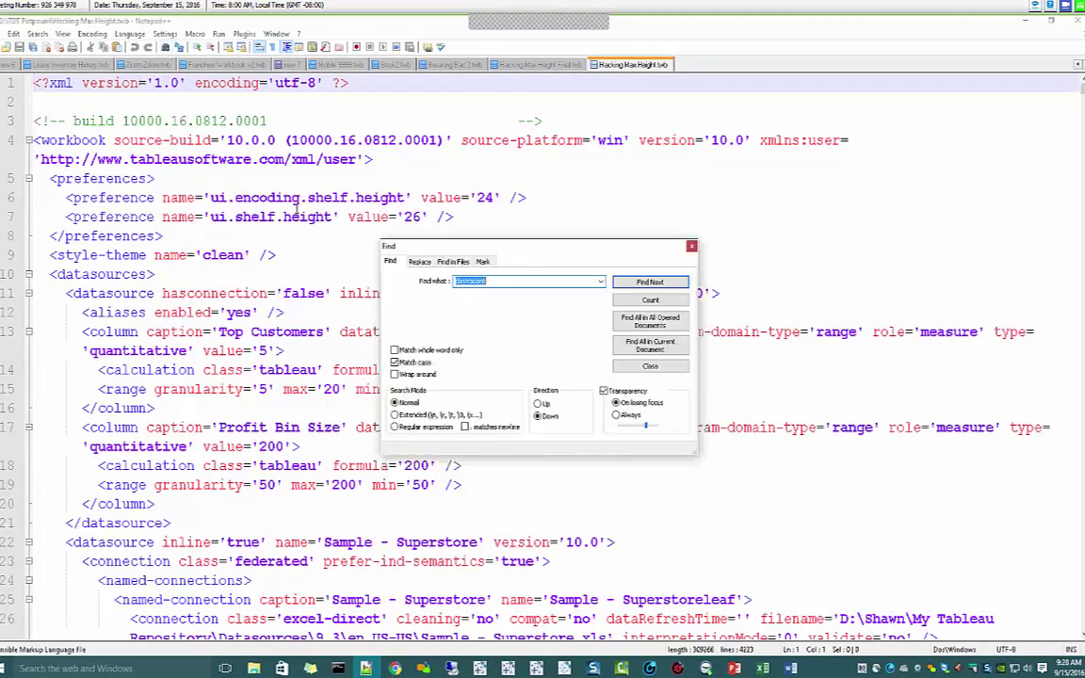
left_click(531, 280)
left_click(649, 281)
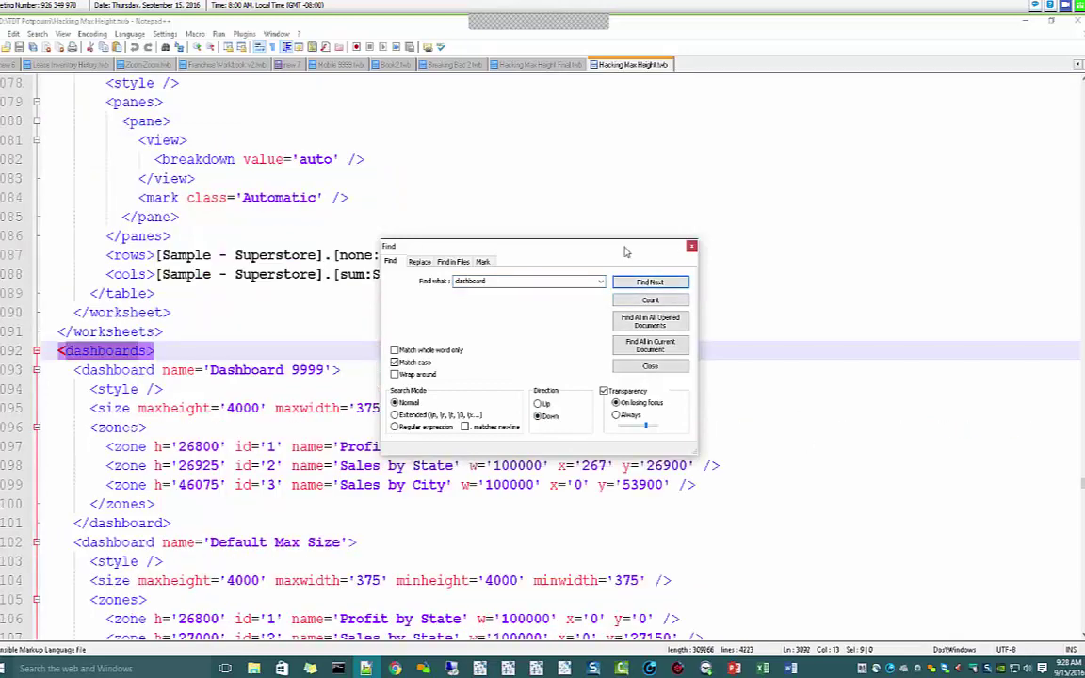
left_click_drag(625, 249, 939, 105)
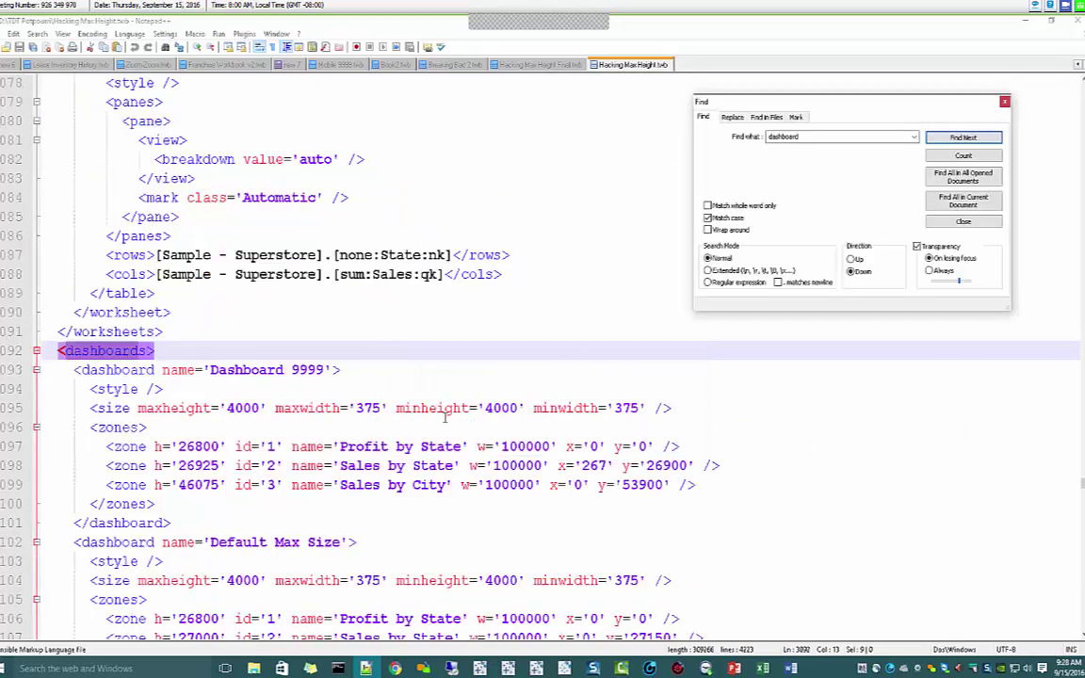
scroll(436, 405, "down", 2)
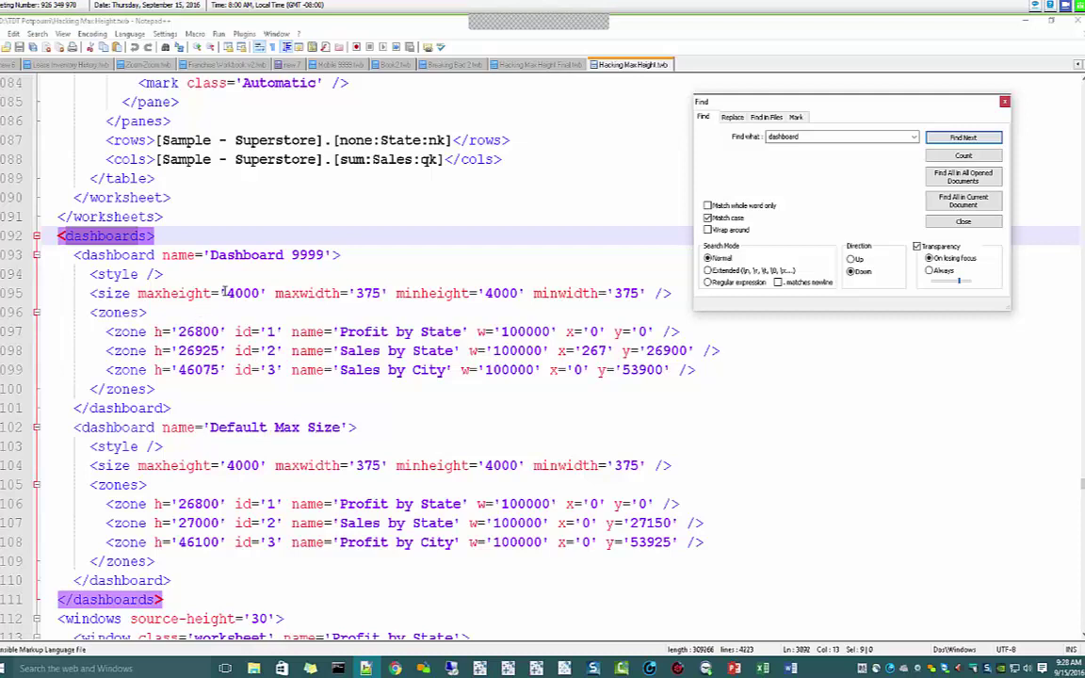
Step: Set maxheight and minheight of Dashboard 9999 to 9999, save the workbook file and close the text editor
left_click_drag(226, 292, 261, 295)
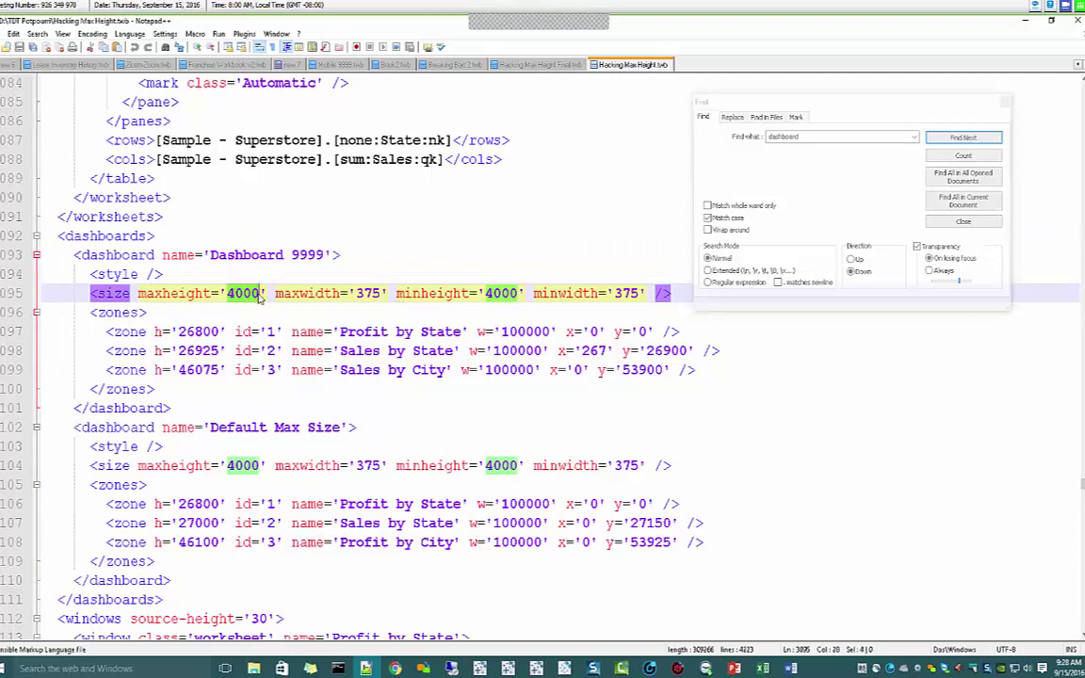
type("9999")
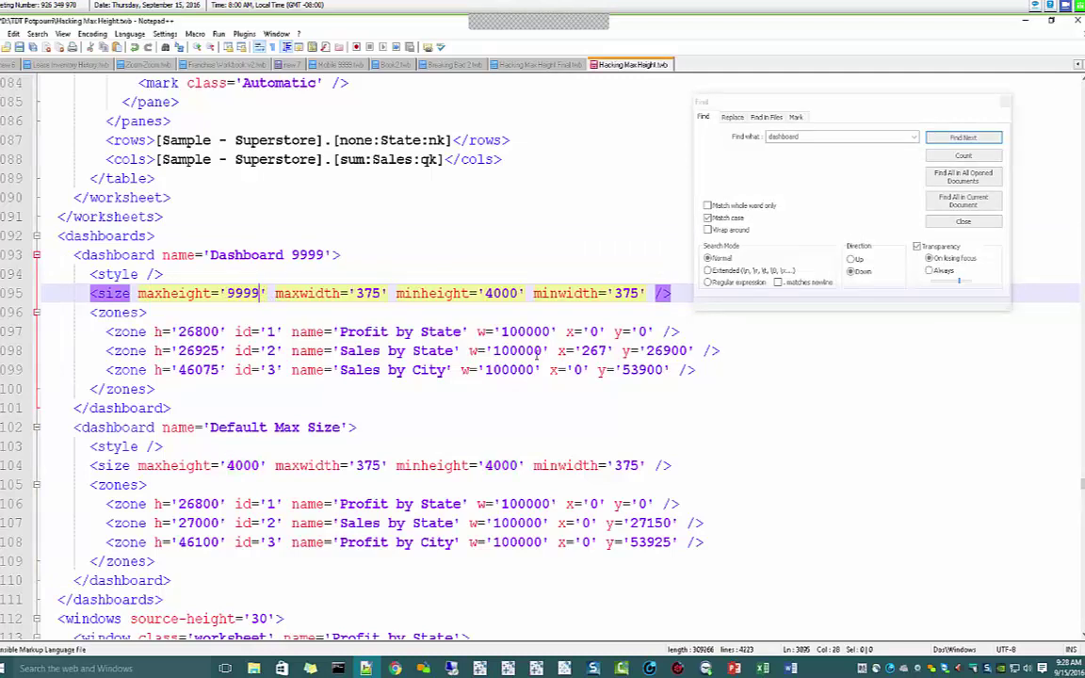
left_click_drag(487, 293, 521, 294)
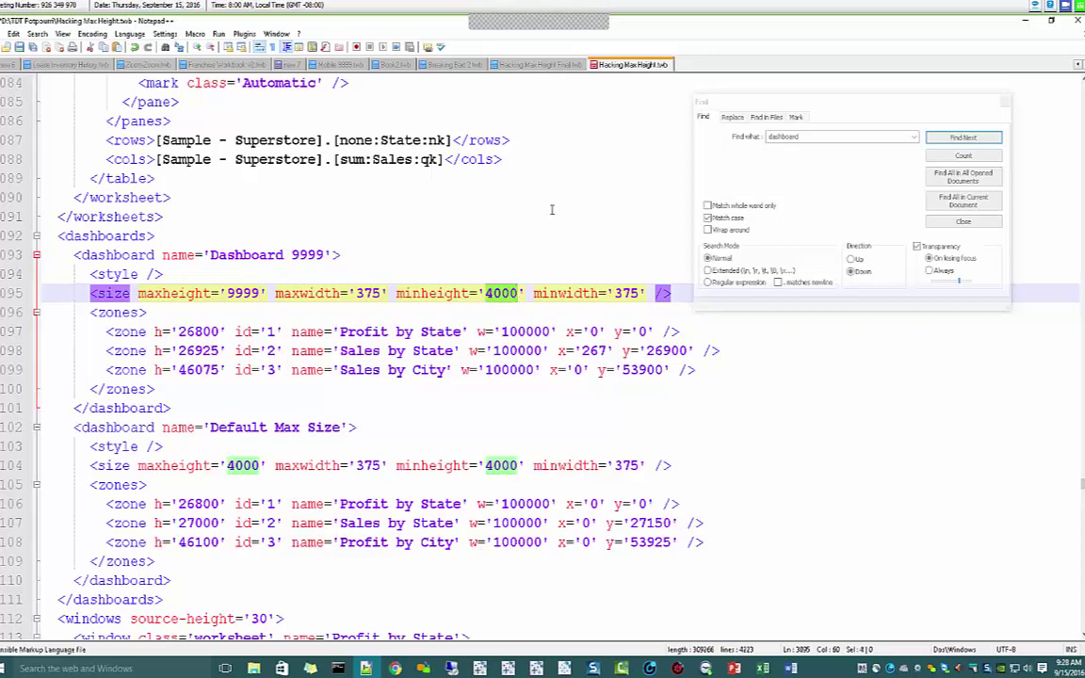
type("9999")
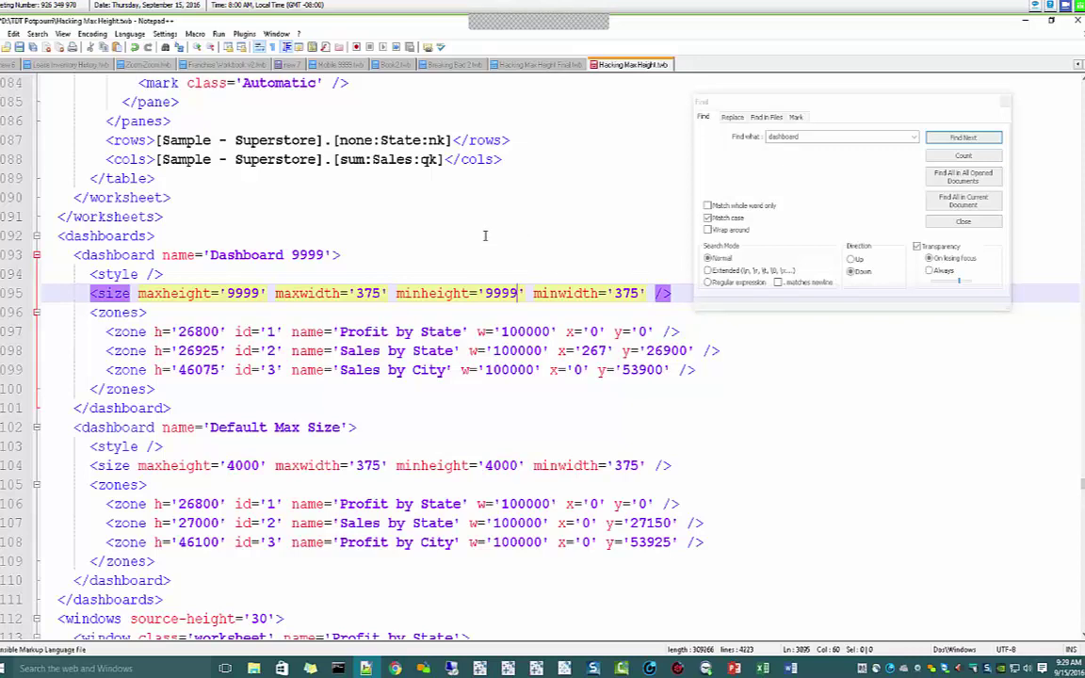
left_click(417, 269)
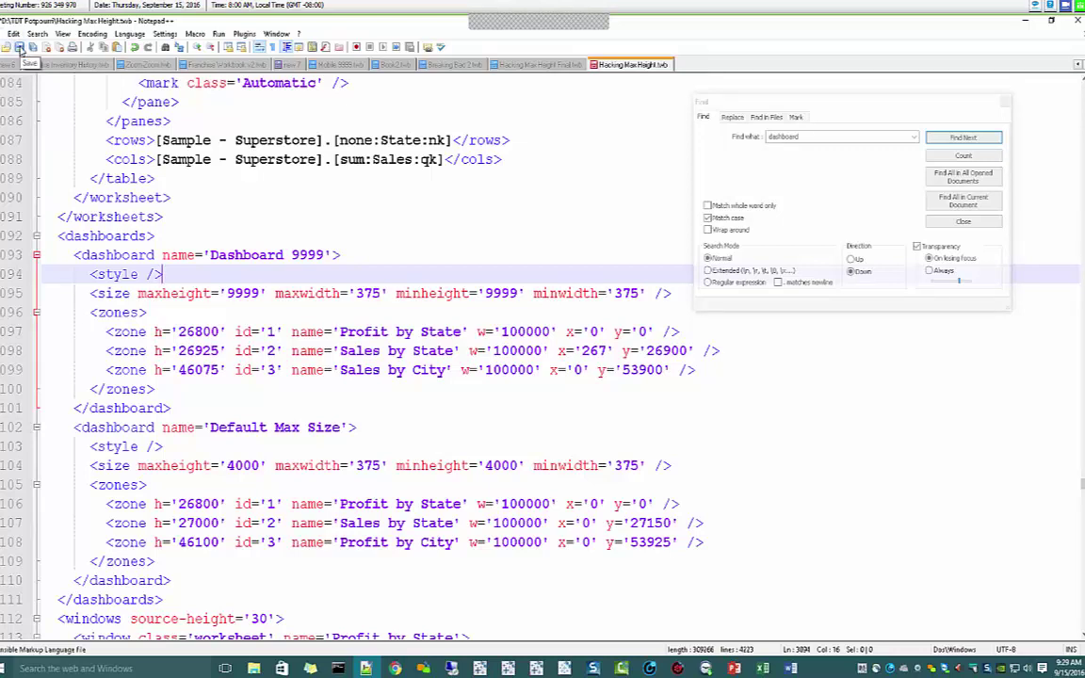
left_click(19, 47)
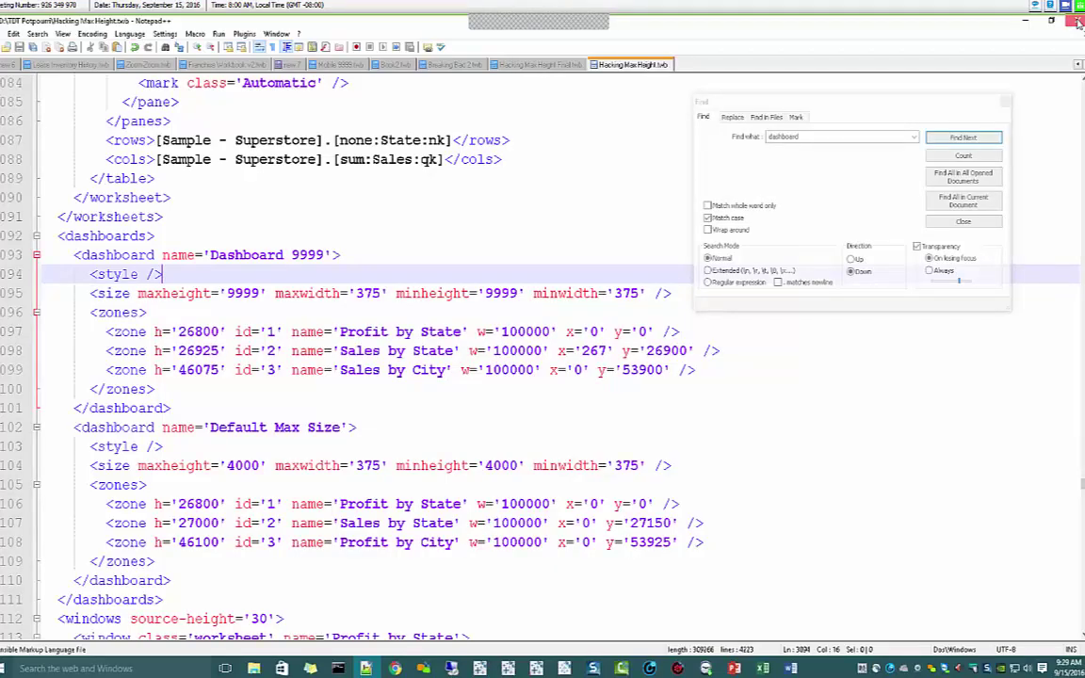
left_click(1078, 21)
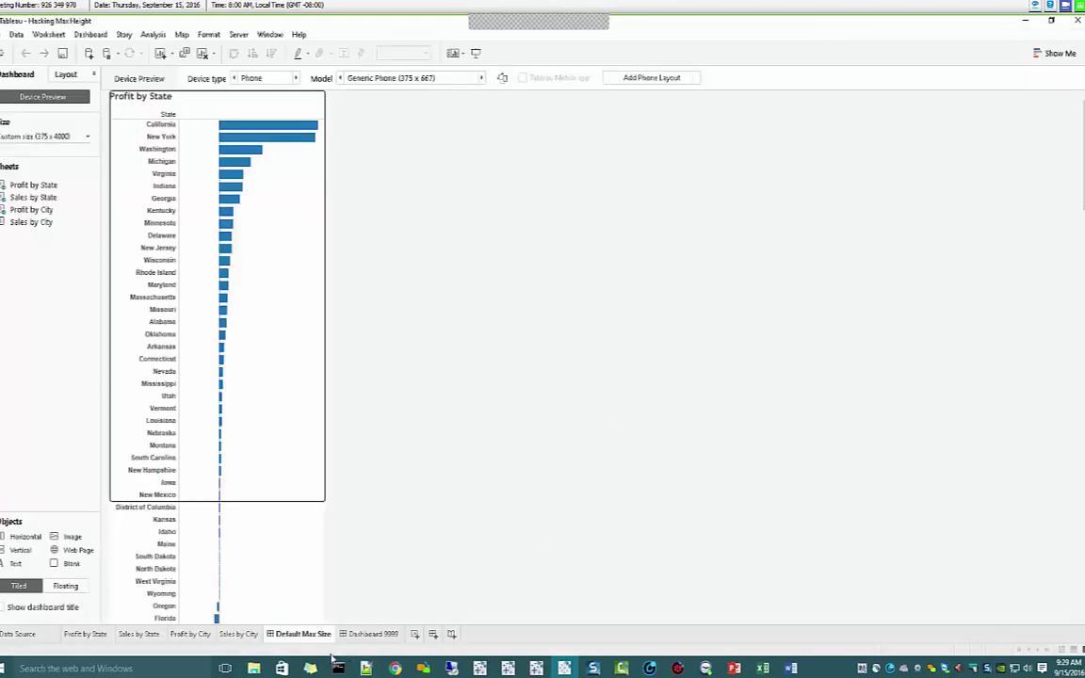
Step: Open Dashboard 9999 in Tableau, check its size settings and look through the full length of its phone preview
left_click(371, 637)
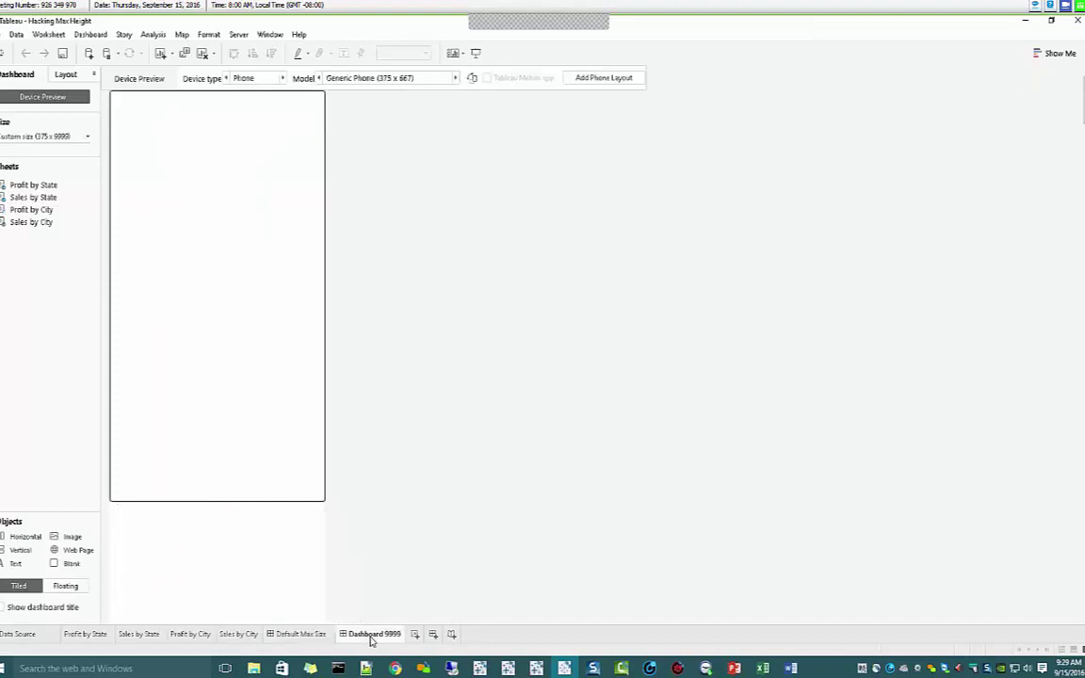
left_click(87, 137)
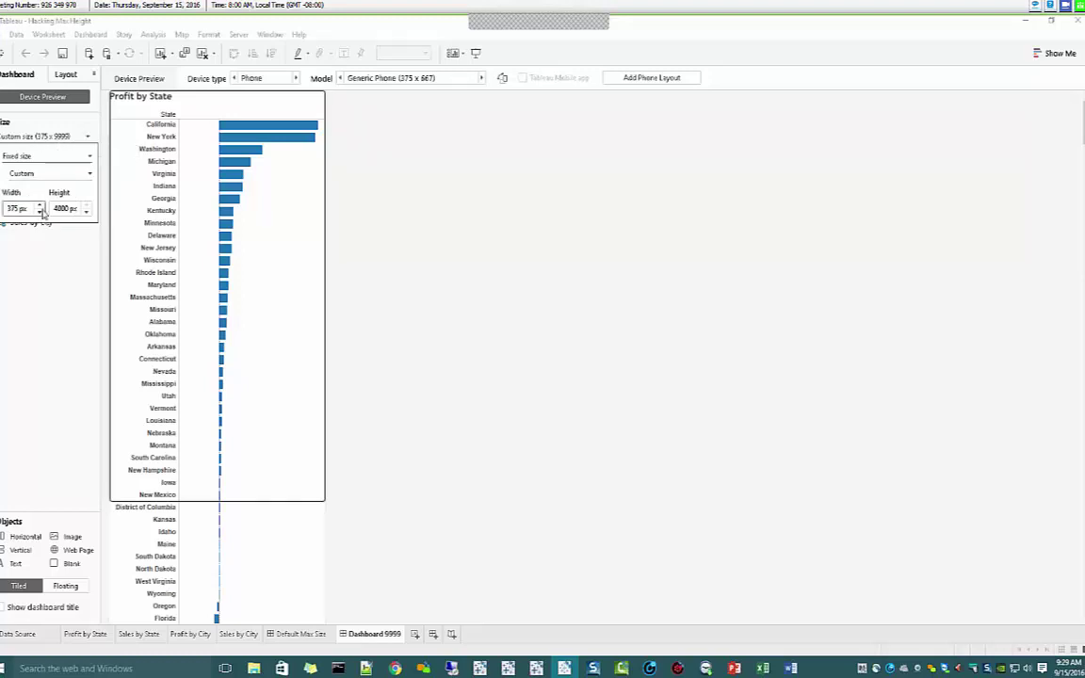
left_click(33, 266)
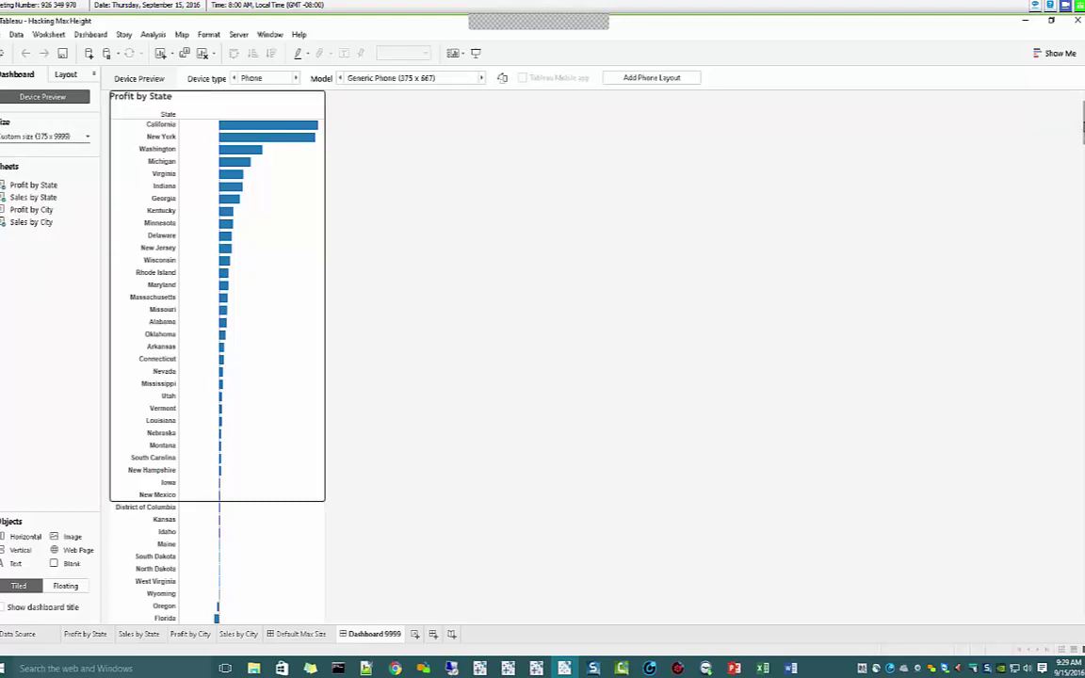
scroll(593, 358, "down", 10)
left_click_drag(1082, 257, 1083, 591)
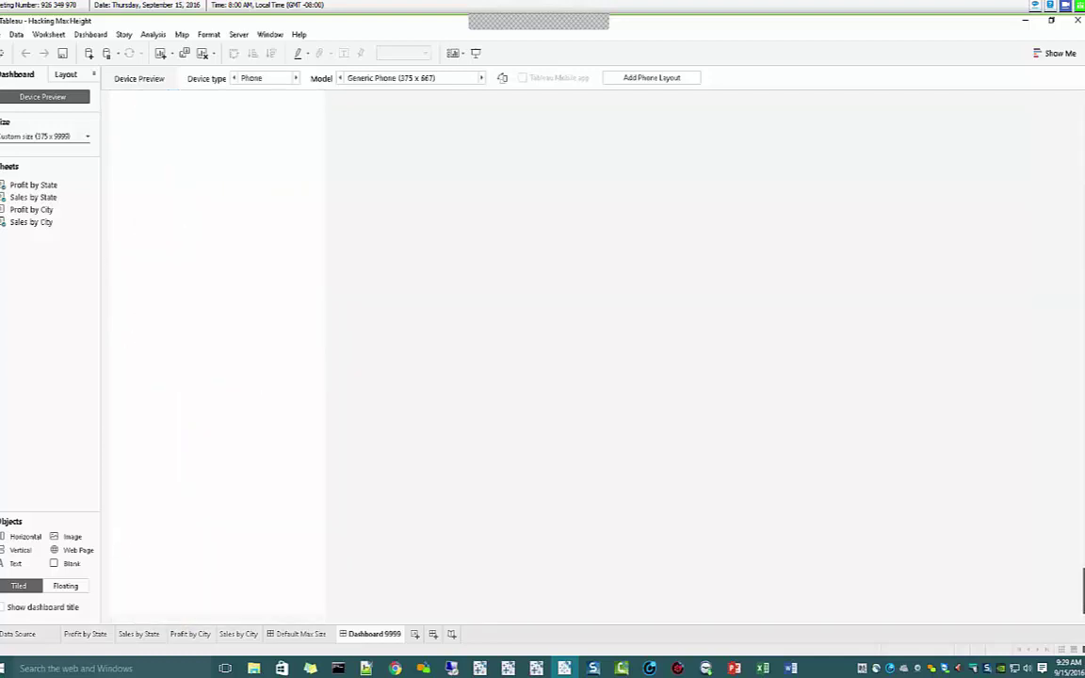
left_click_drag(1083, 591, 1083, 391)
left_click_drag(1077, 481, 1052, 361)
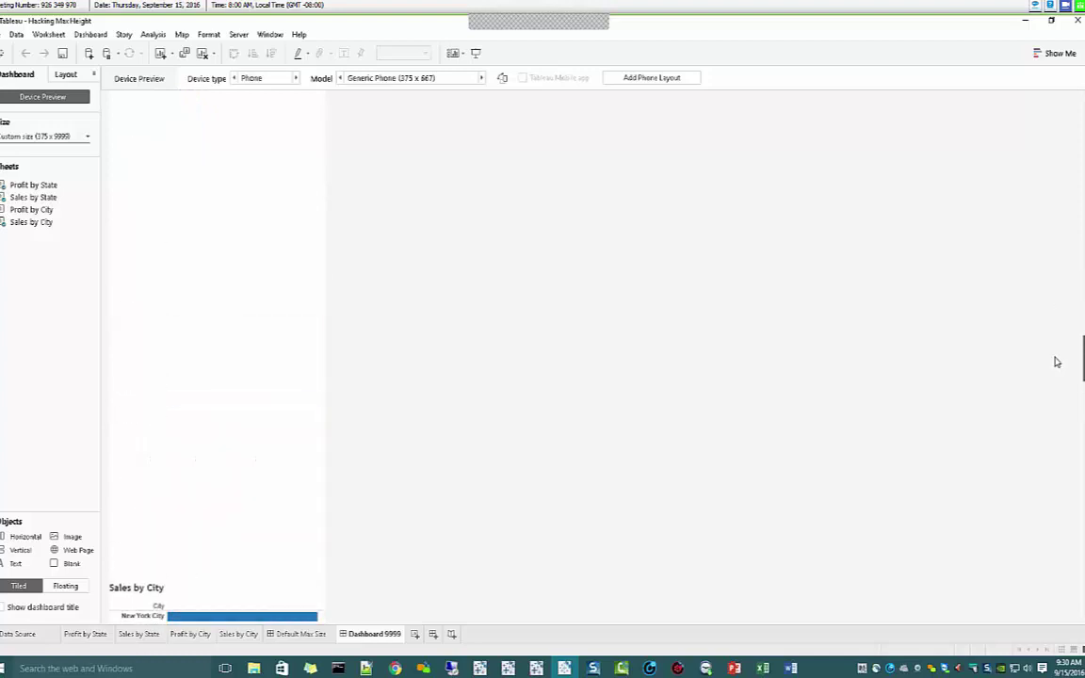
Step: Move the Sales by City chart up the dashboard until it sits directly below the Sales by State chart
left_click(175, 590)
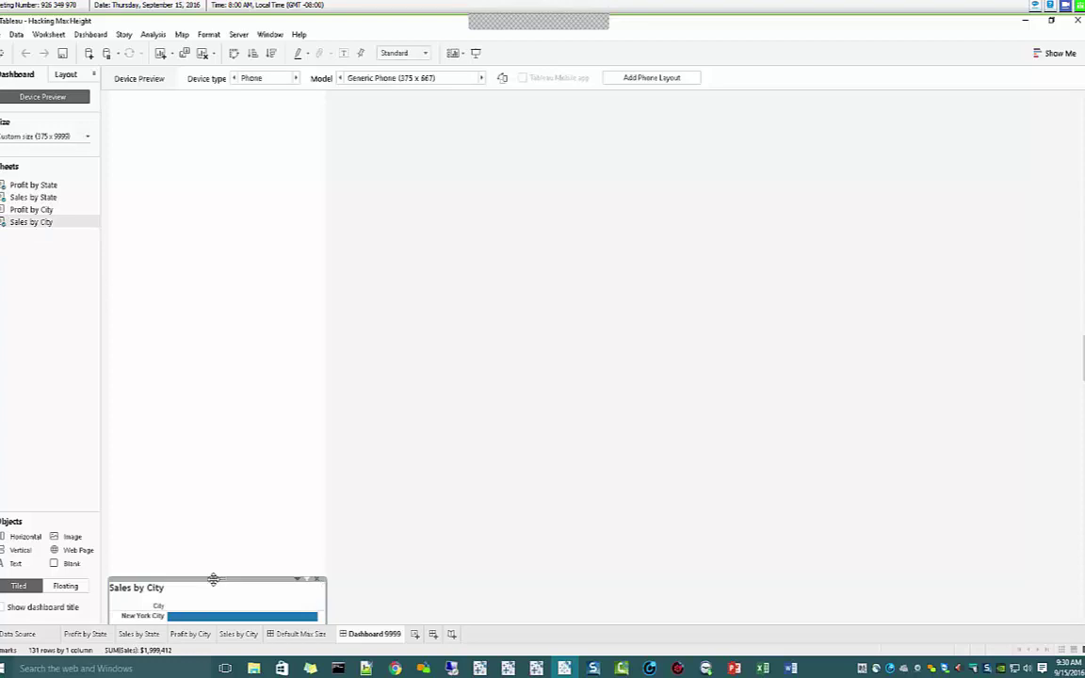
left_click_drag(214, 579, 215, 101)
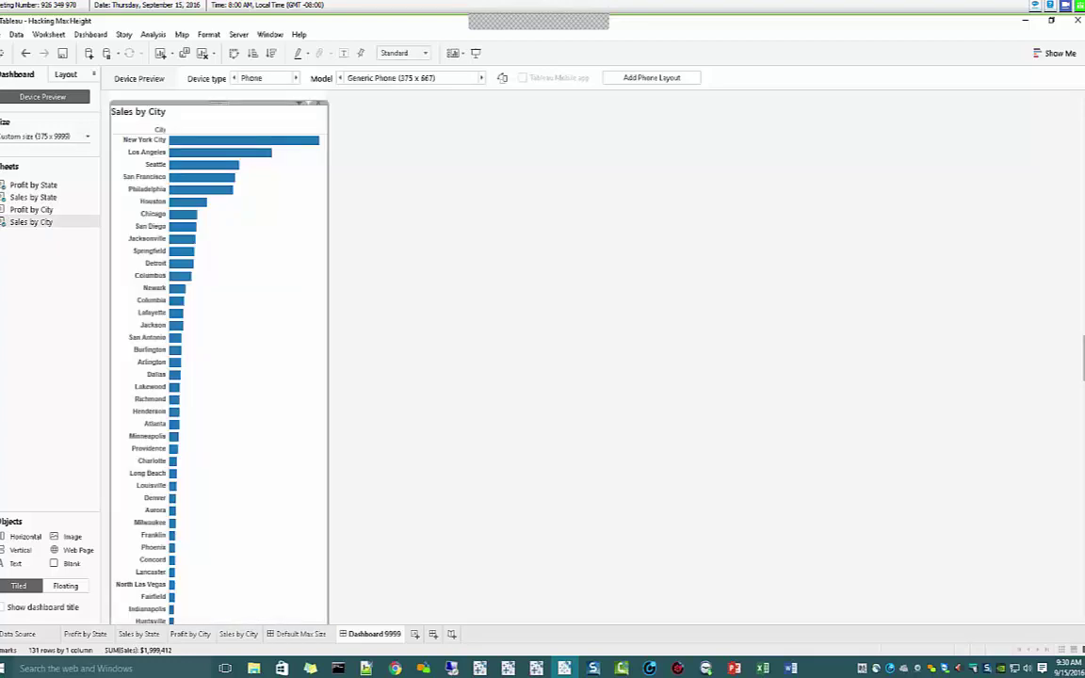
left_click_drag(1083, 358, 1083, 336)
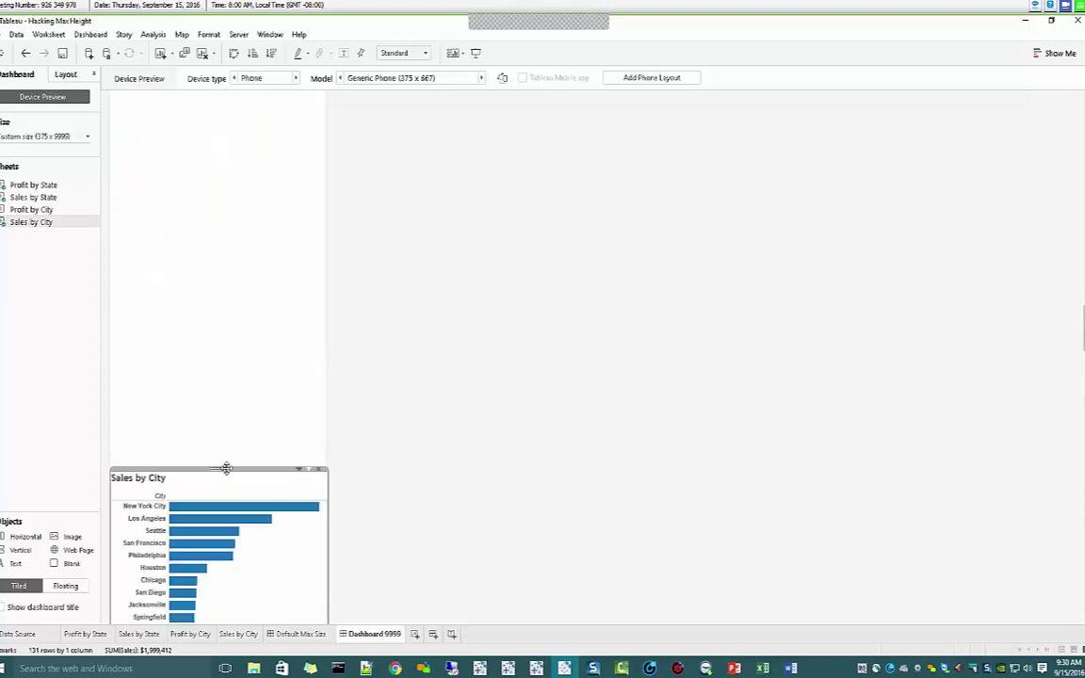
left_click_drag(222, 468, 203, 93)
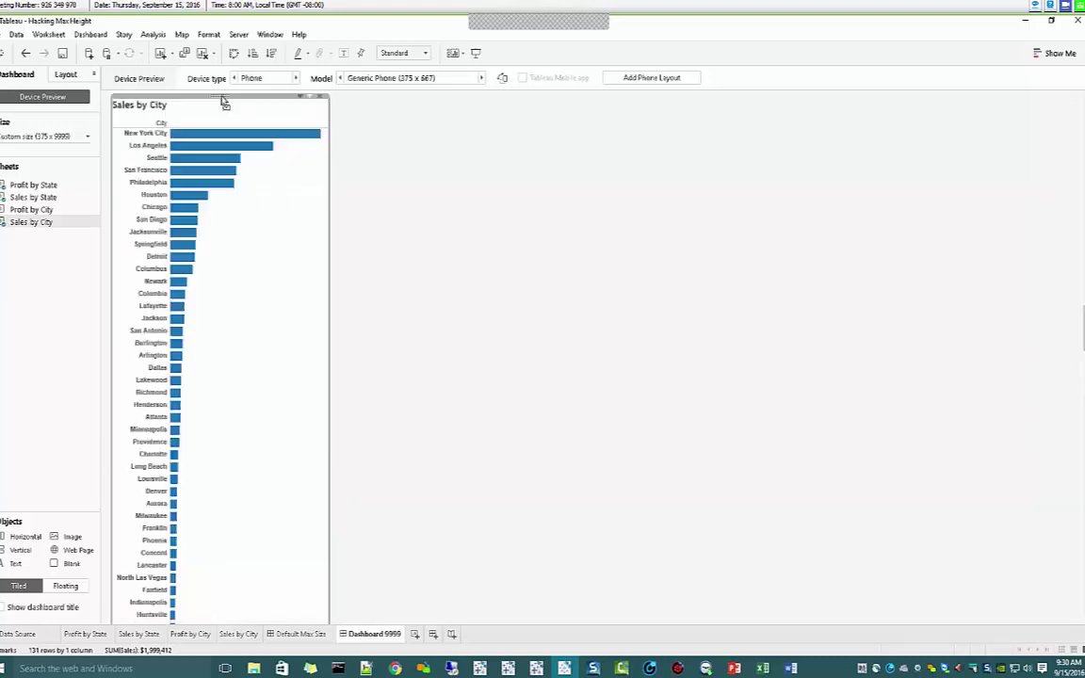
left_click_drag(1083, 340, 1083, 308)
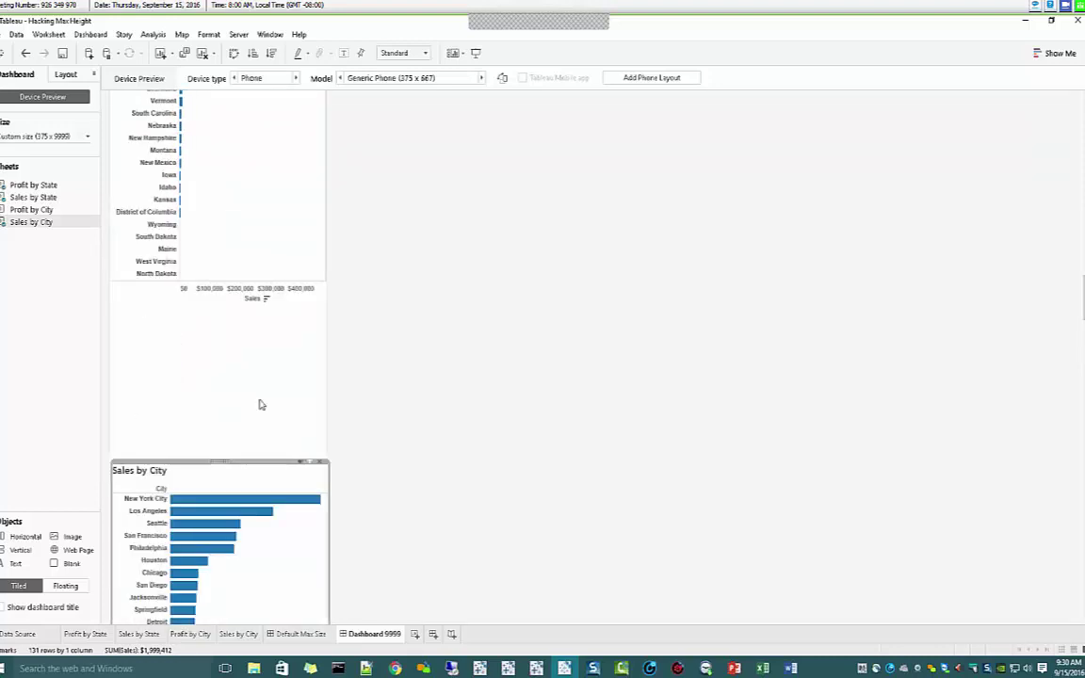
left_click_drag(222, 471, 217, 316)
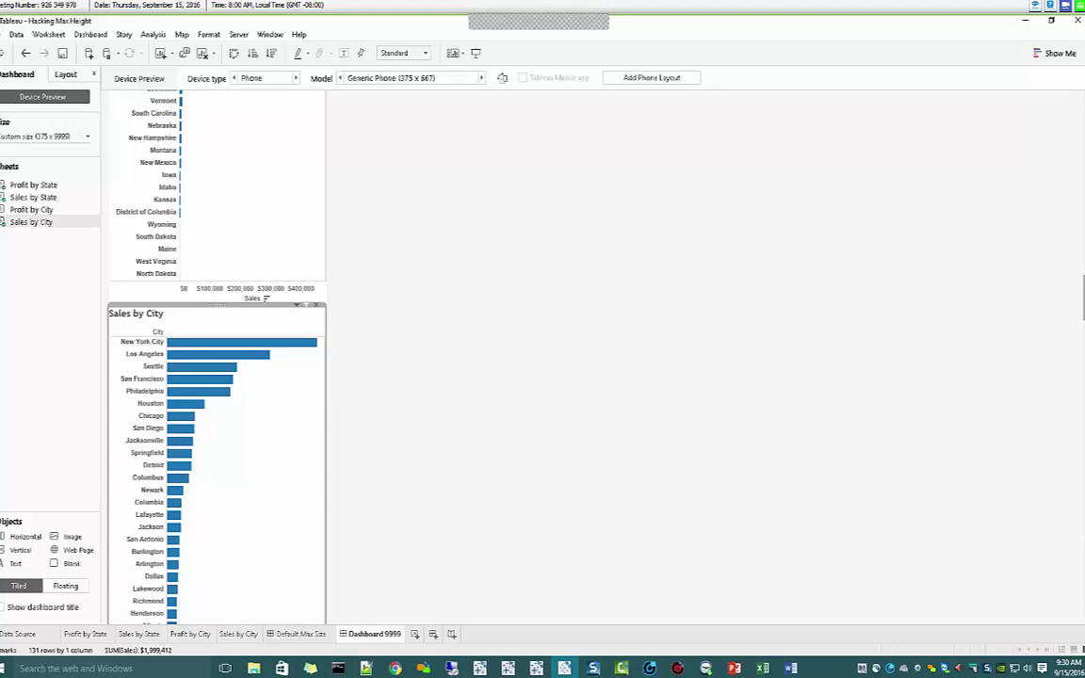
Step: Shorten the Sales by City chart by raising its lower edge through the empty space
left_click_drag(1082, 303, 1067, 530)
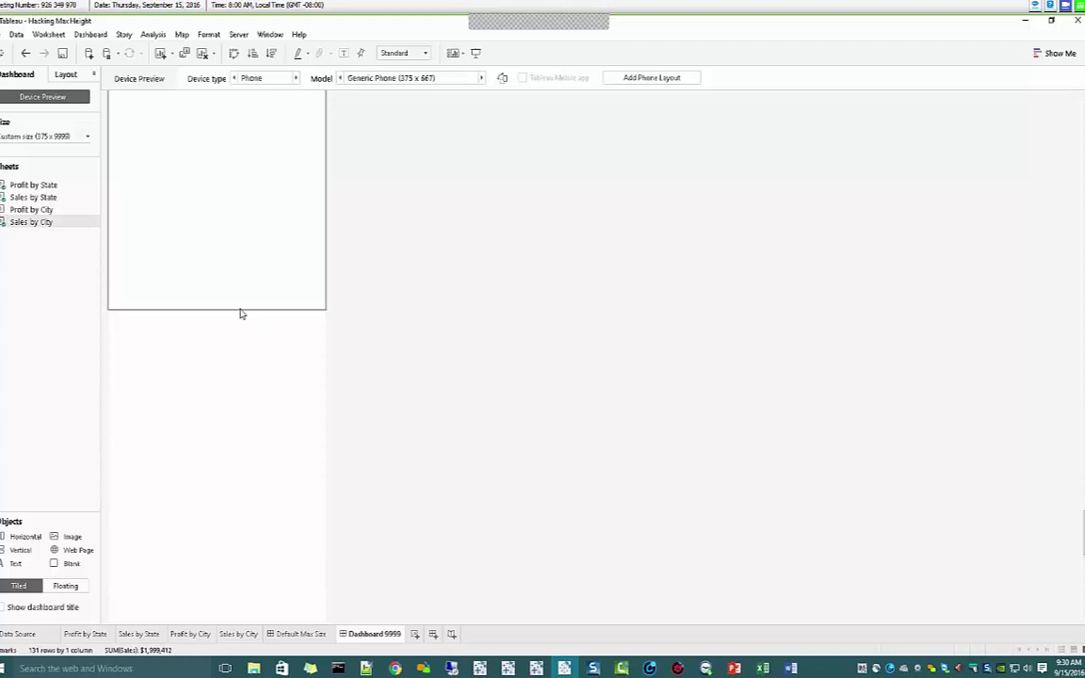
left_click_drag(240, 309, 243, 90)
scroll(348, 354, "up", 5)
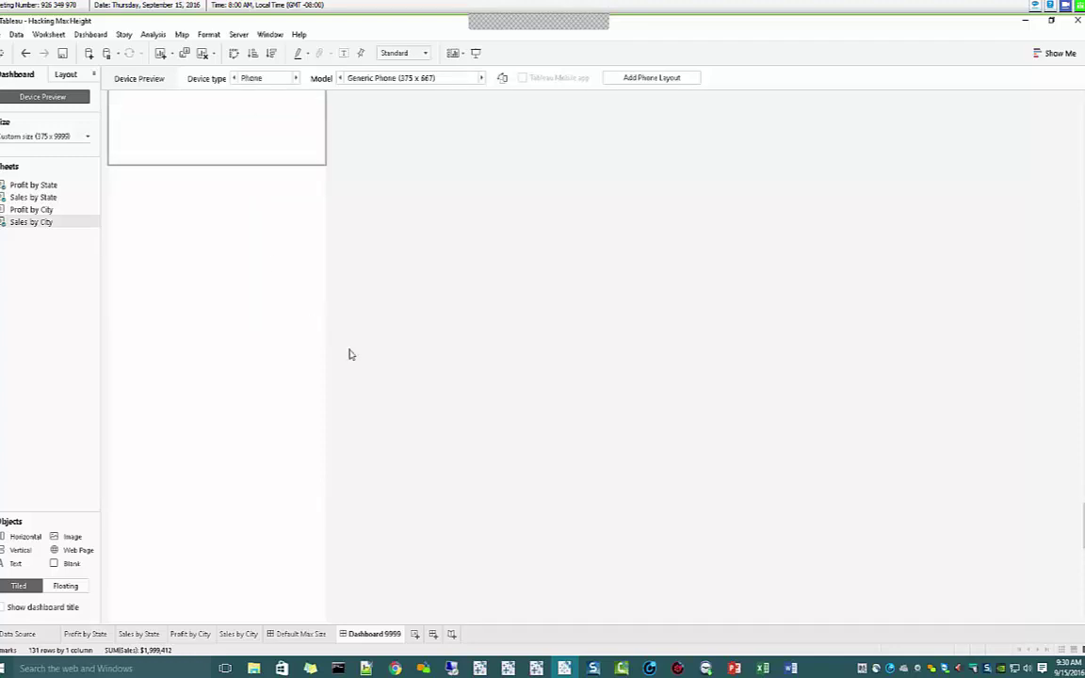
scroll(349, 351, "up", 2)
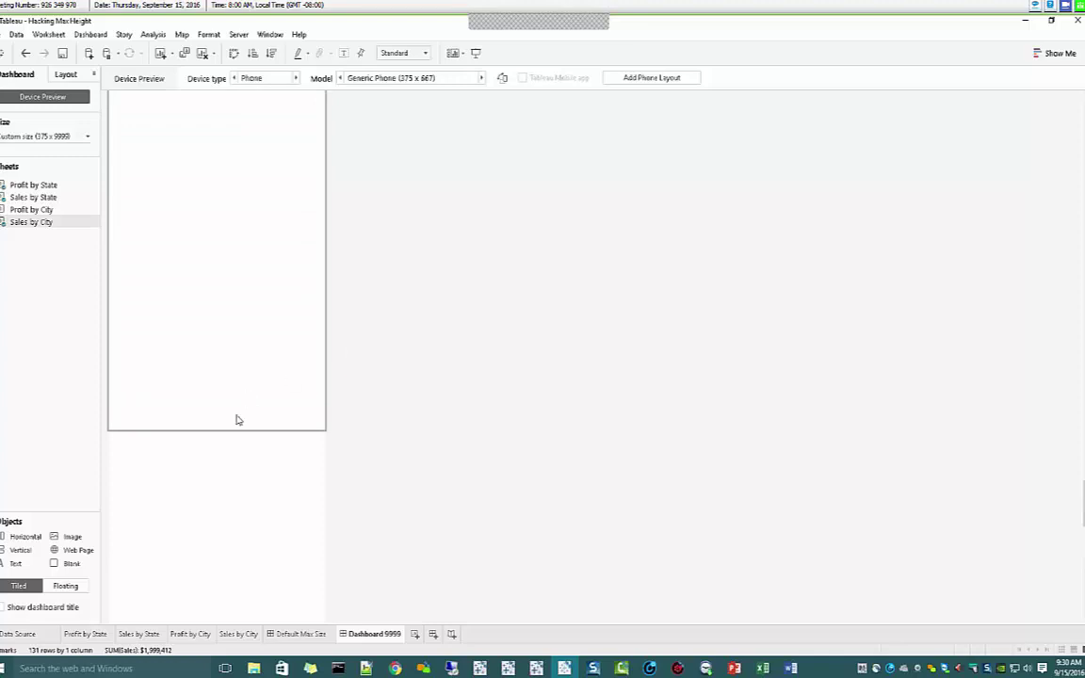
left_click_drag(239, 435, 237, 114)
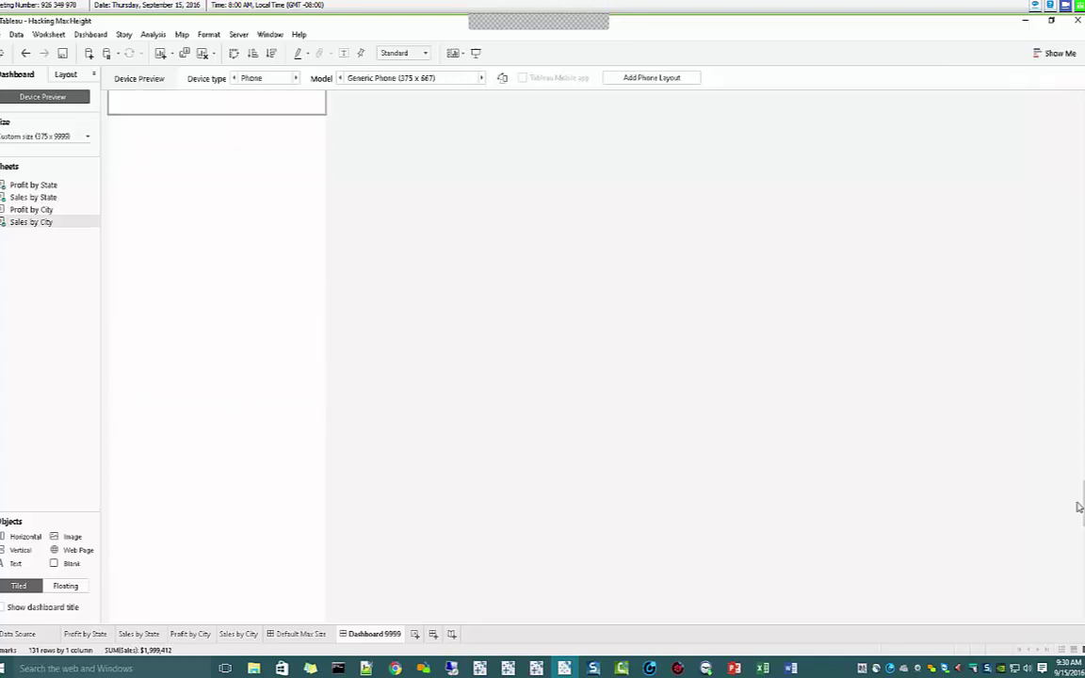
scroll(1052, 453, "up", 2)
scroll(974, 424, "up", 3)
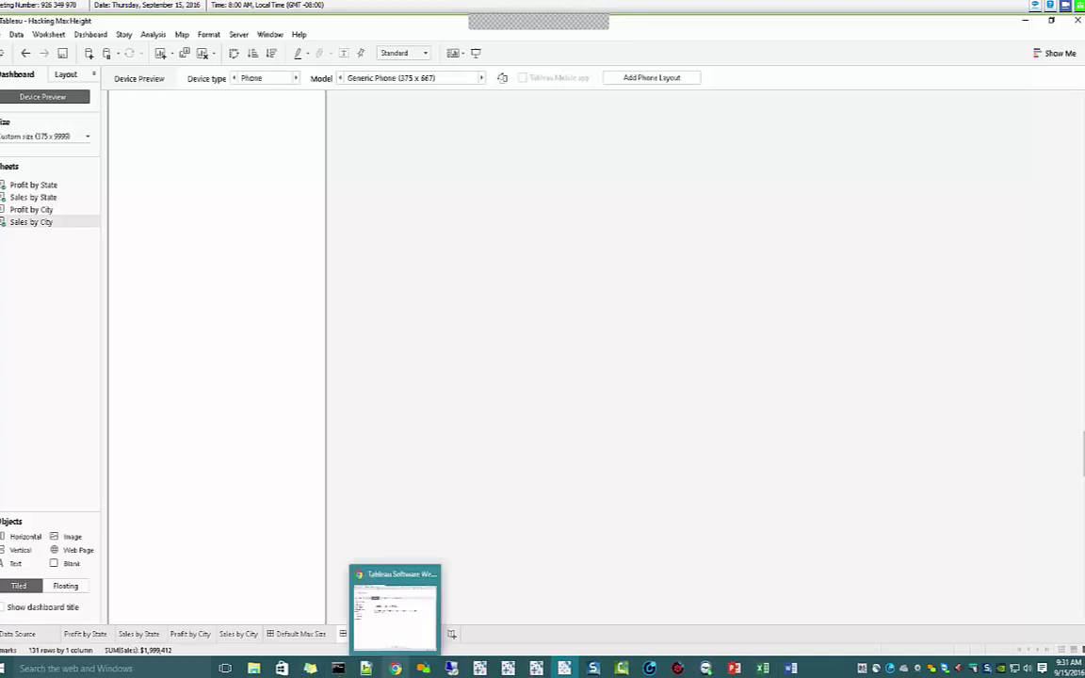
Step: Open Hacking Max Height Final.twb from the TDT Potpourri folder, maximize it and show its Dashboard 9999 dashboard
mouse_move(563, 667)
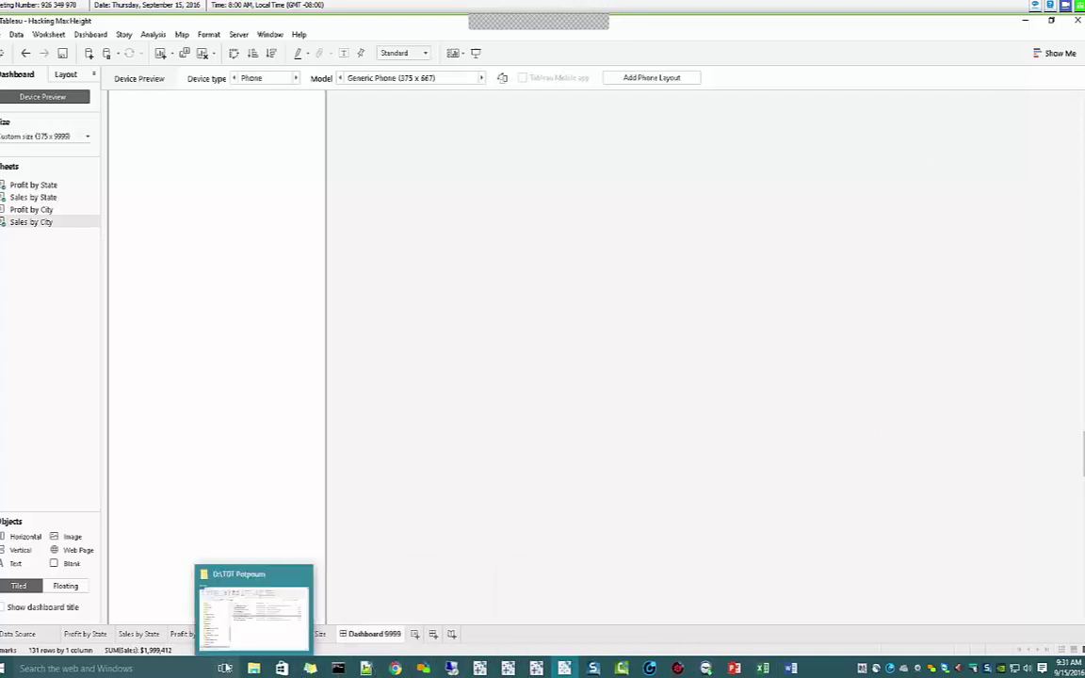
mouse_move(253, 668)
left_click(226, 608)
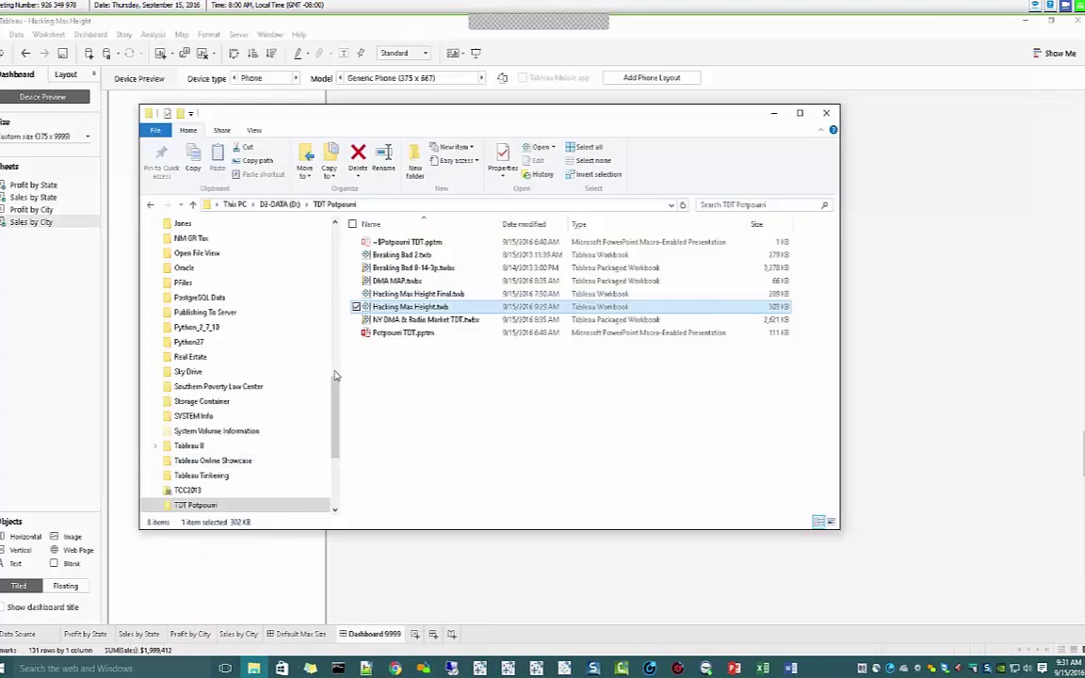
left_click(432, 294)
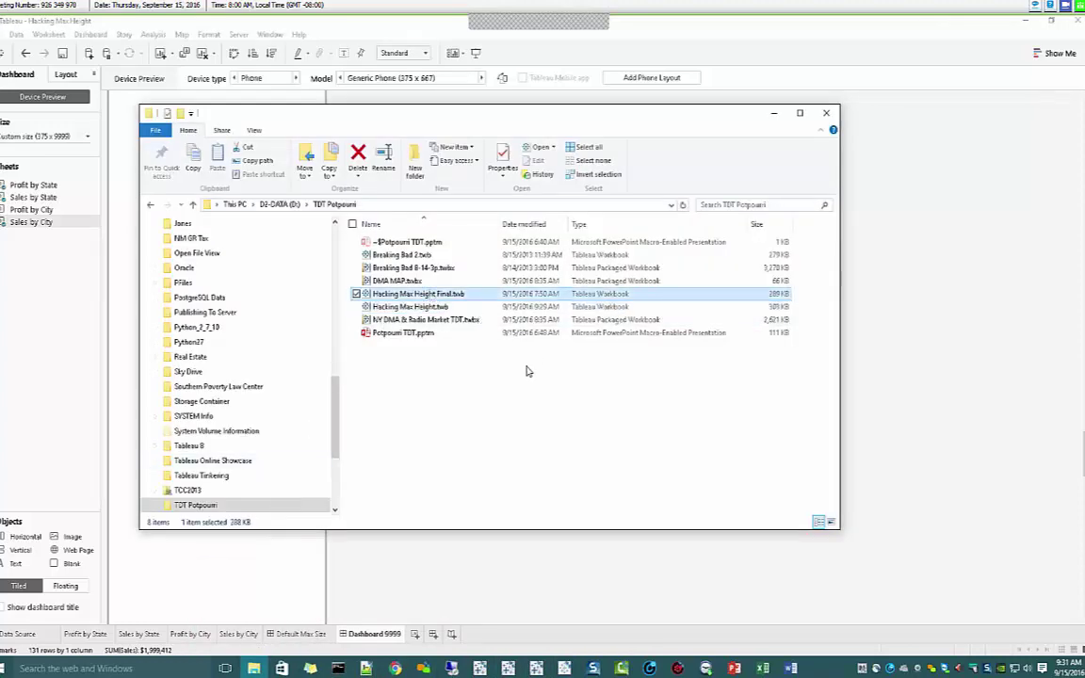
key("Return")
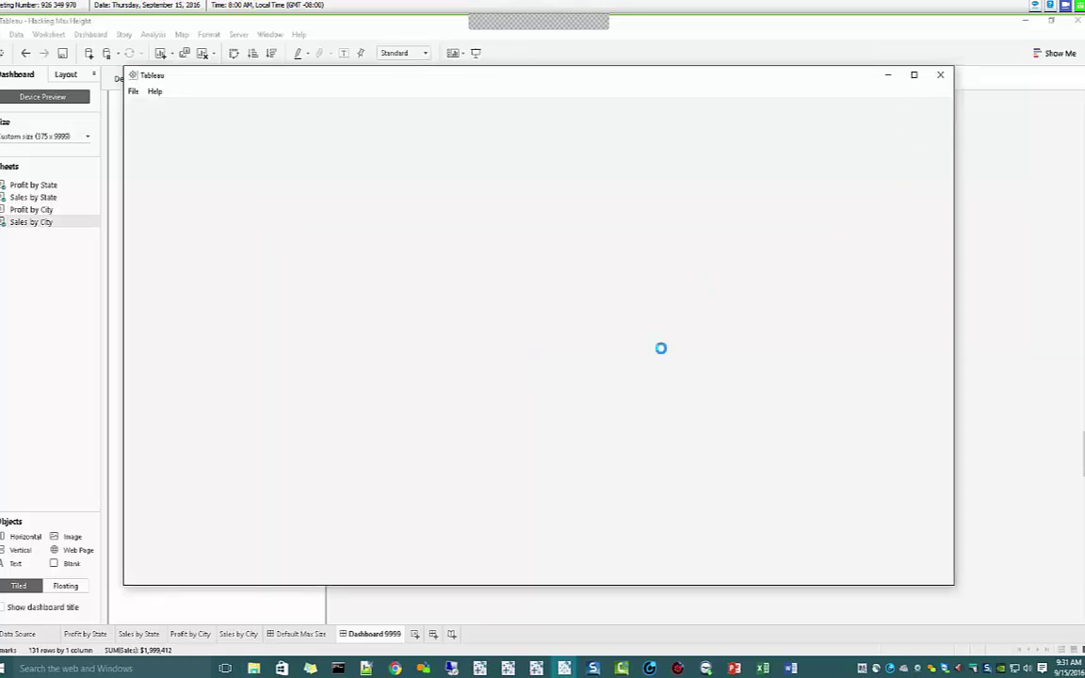
left_click(914, 75)
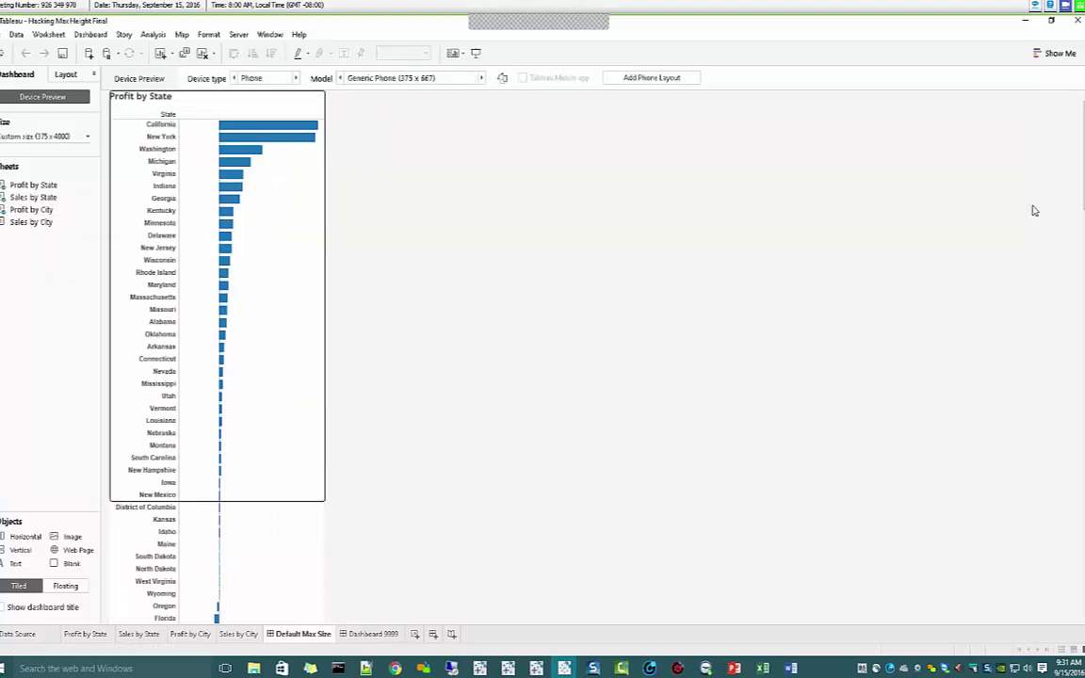
left_click(377, 635)
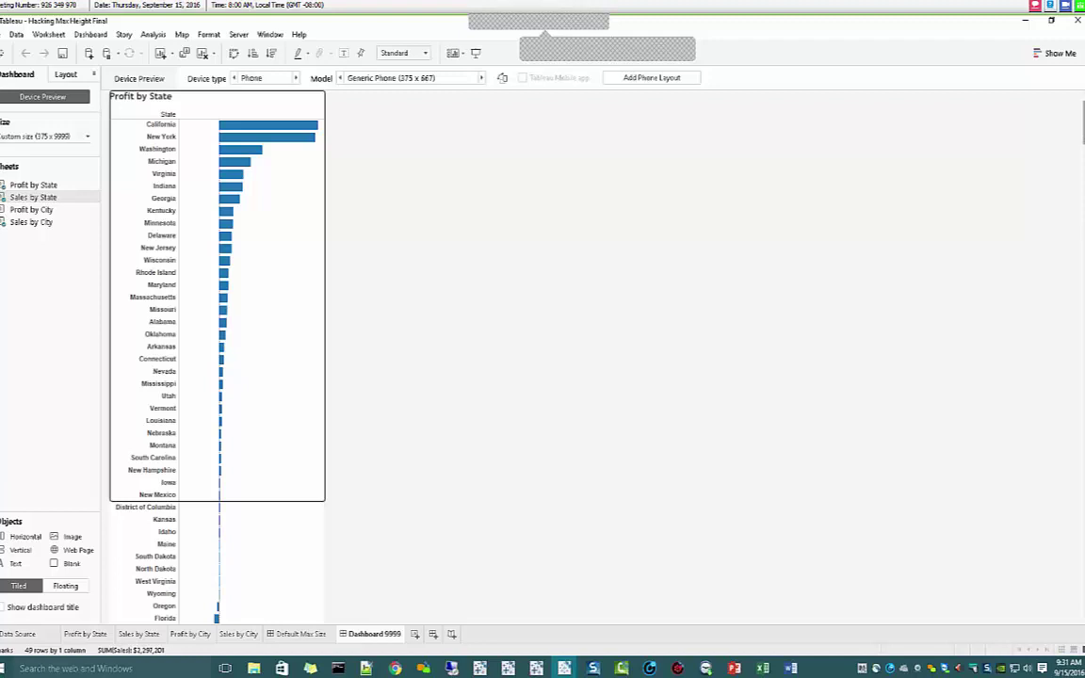
Step: Look through the full length of the finished Dashboard 9999 phone preview, from Profit by State down to the Sales by City chart
scroll(1071, 254, "down", 10)
scroll(1068, 279, "down", 10)
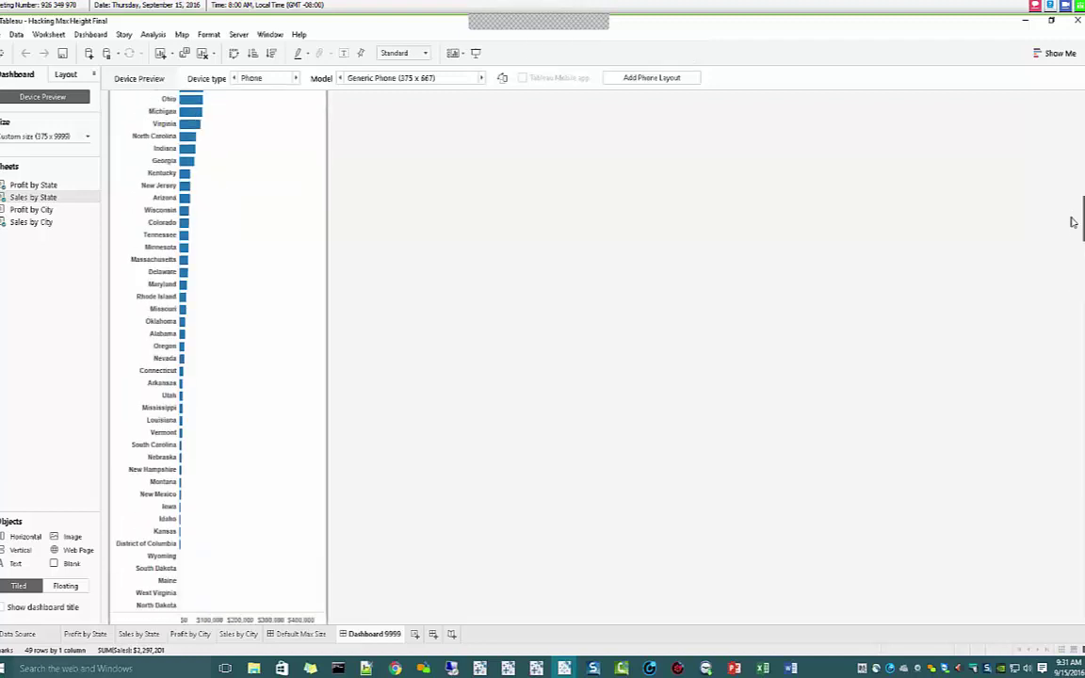
scroll(1068, 278, "down", 15)
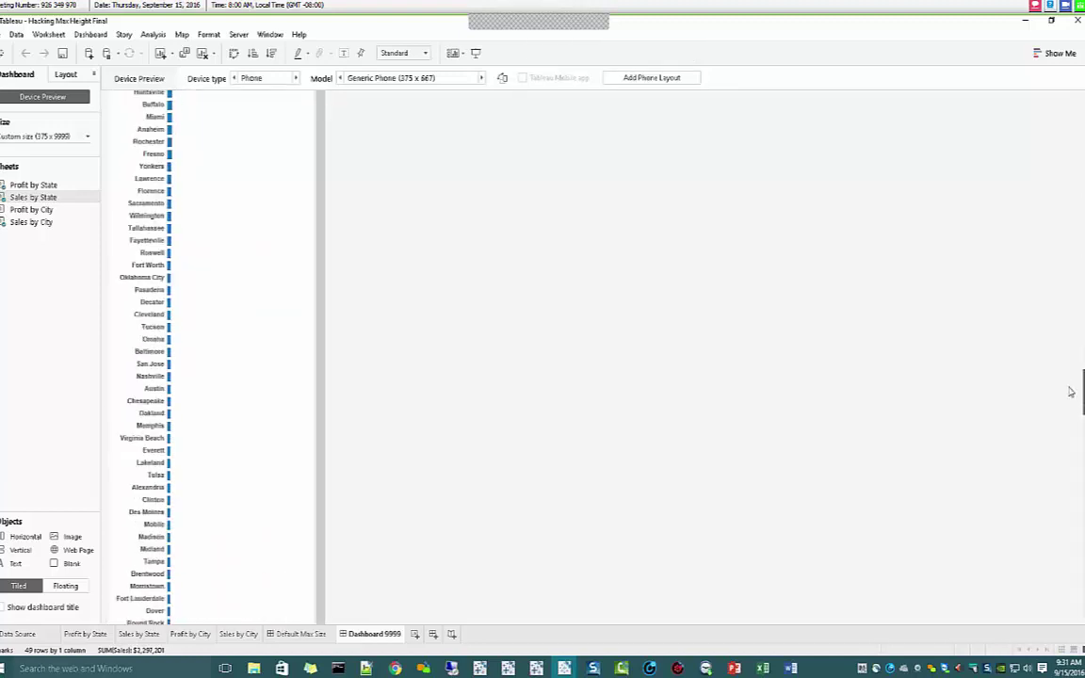
scroll(1064, 520, "down", 5)
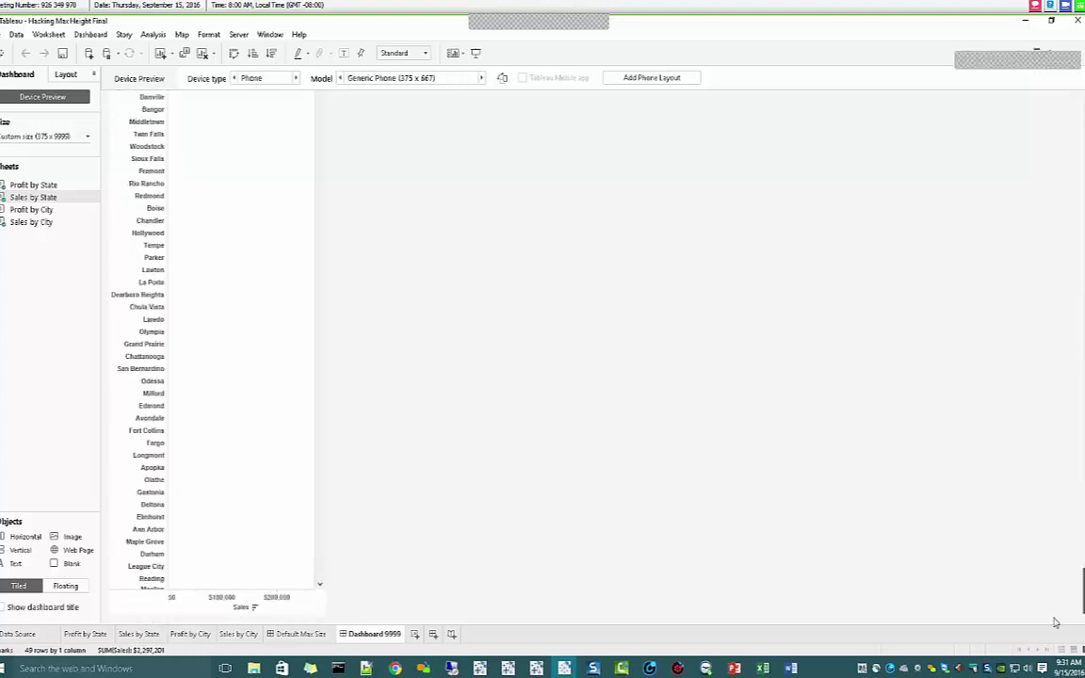
scroll(1063, 509, "up", 15)
left_click_drag(1071, 389, 1072, 322)
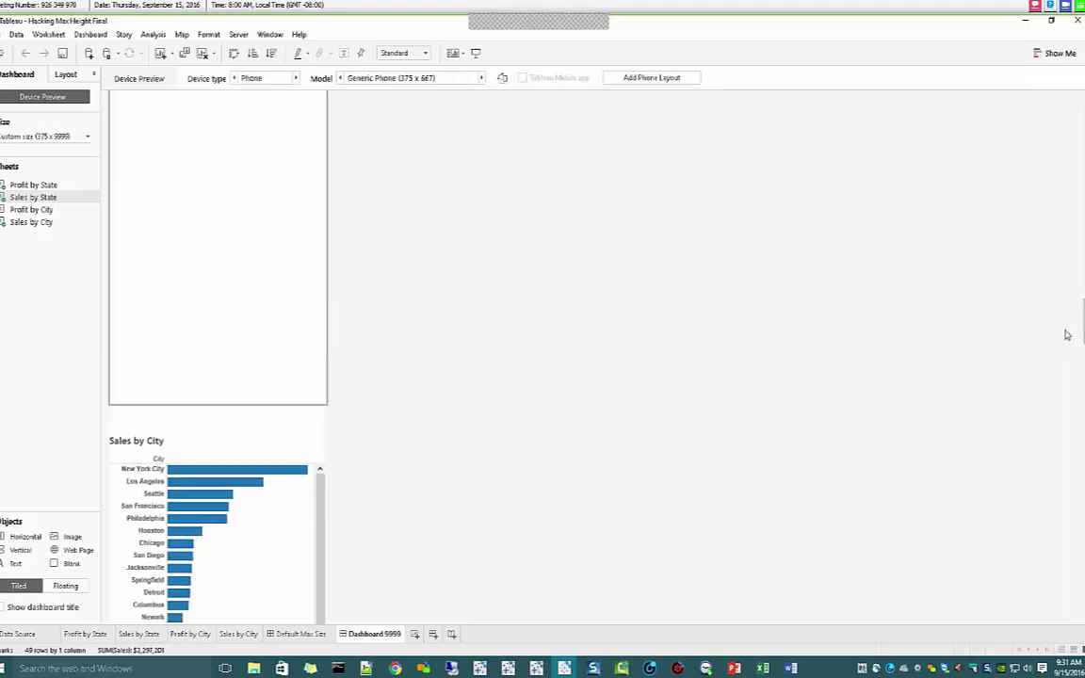
scroll(336, 419, "down", 5)
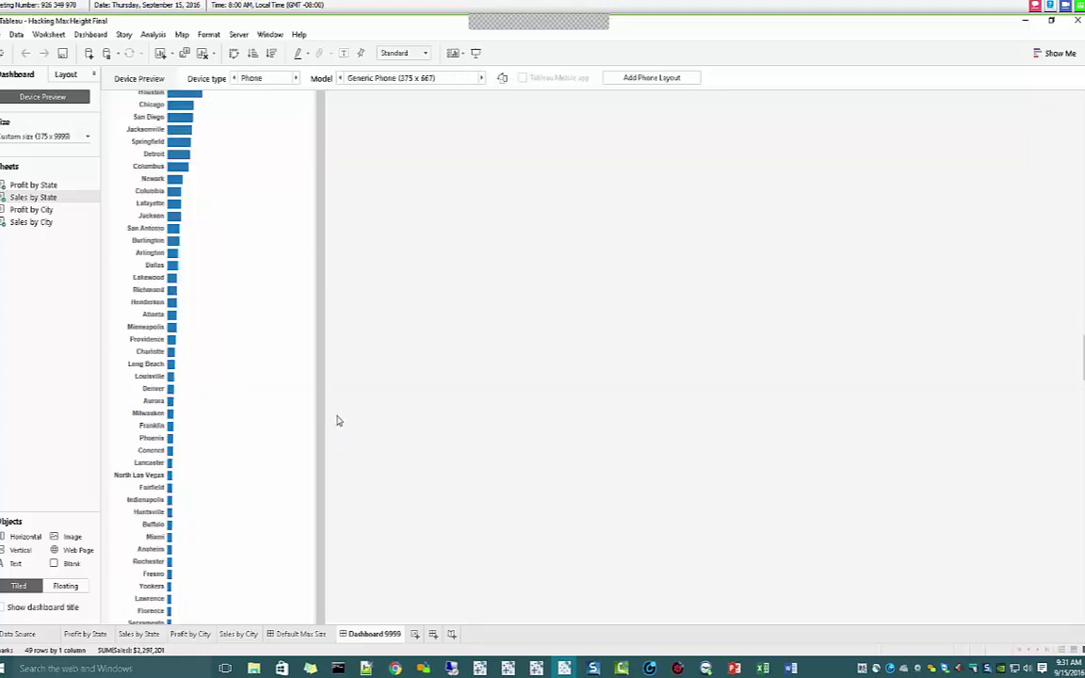
scroll(337, 420, "down", 15)
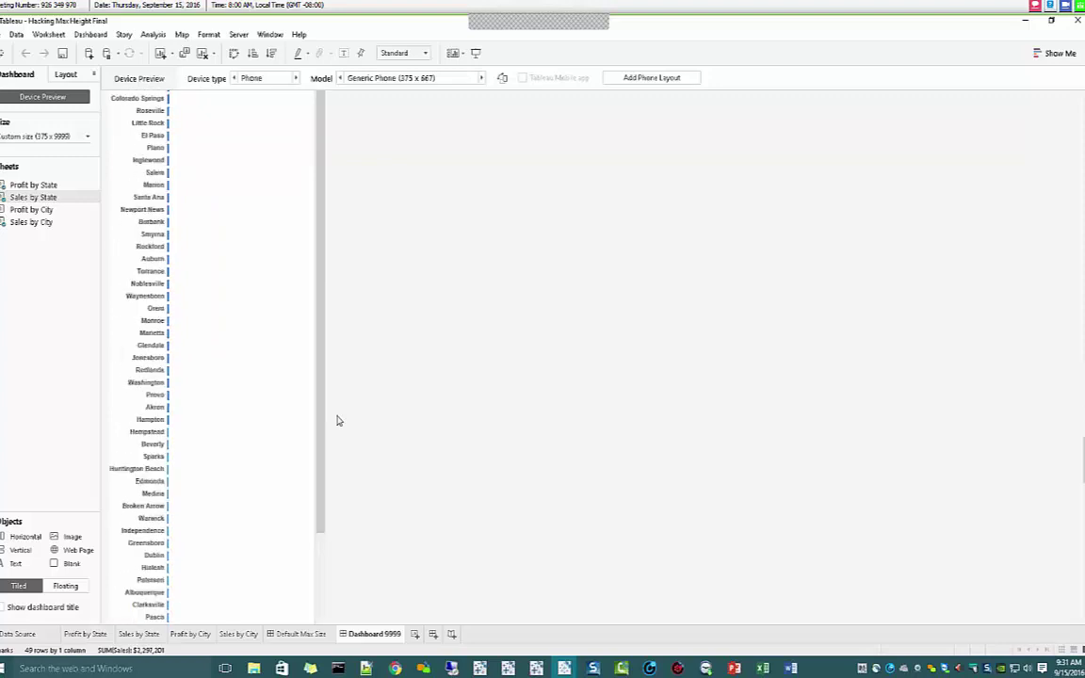
scroll(337, 420, "down", 12)
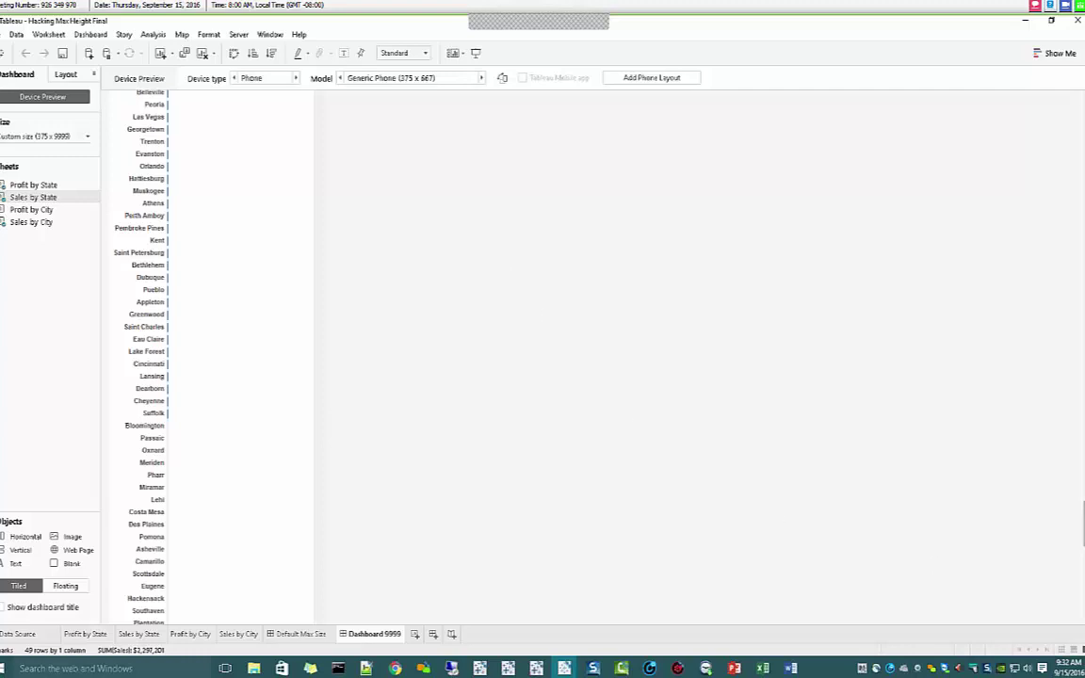
Step: Put away the Hacking Max Height Final window and close the Hacking Max Height workbook without saving its changes
left_click(1025, 23)
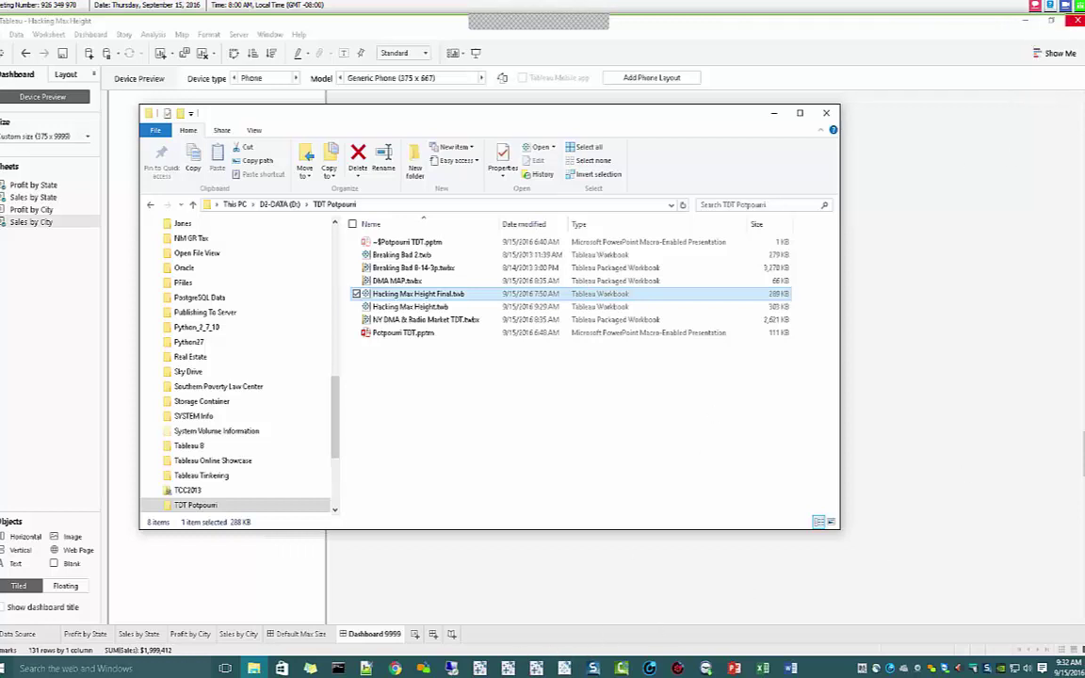
left_click(1080, 23)
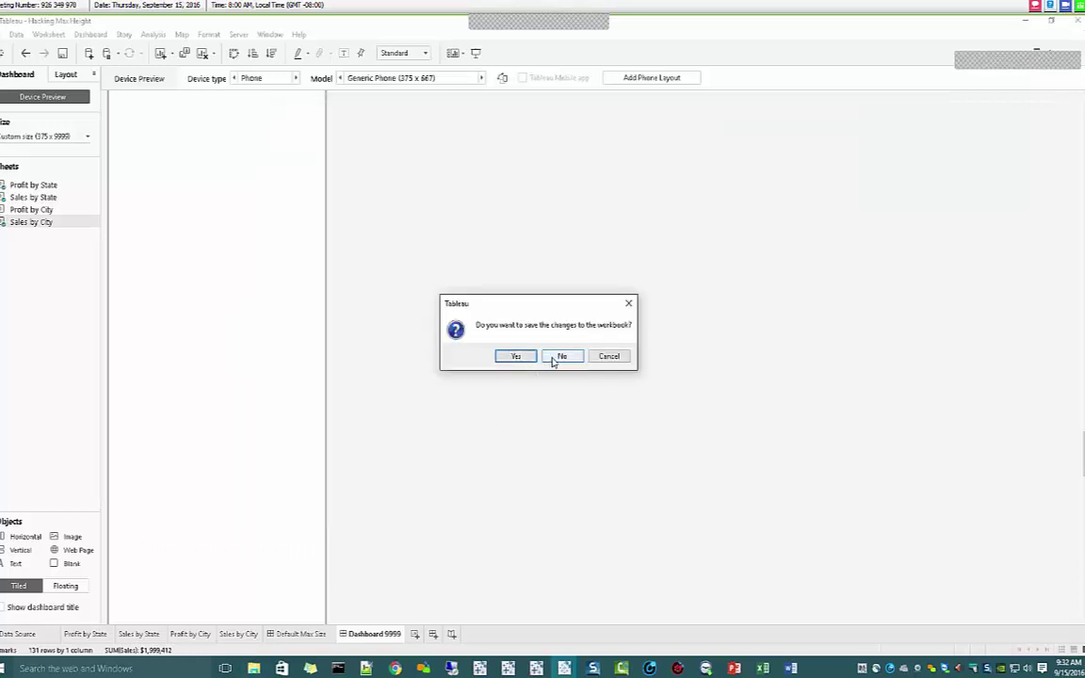
left_click(560, 356)
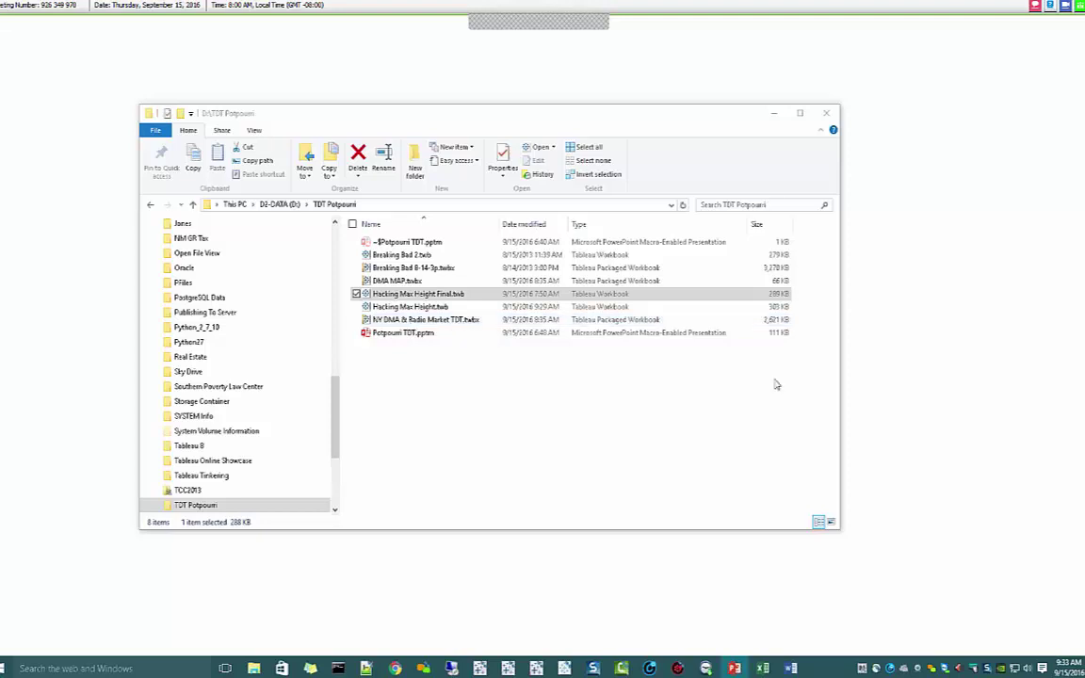
Step: Switch to the PowerPoint slide show and advance it to the Creating Custom Geographies in 10.0 slide
left_click(1061, 576)
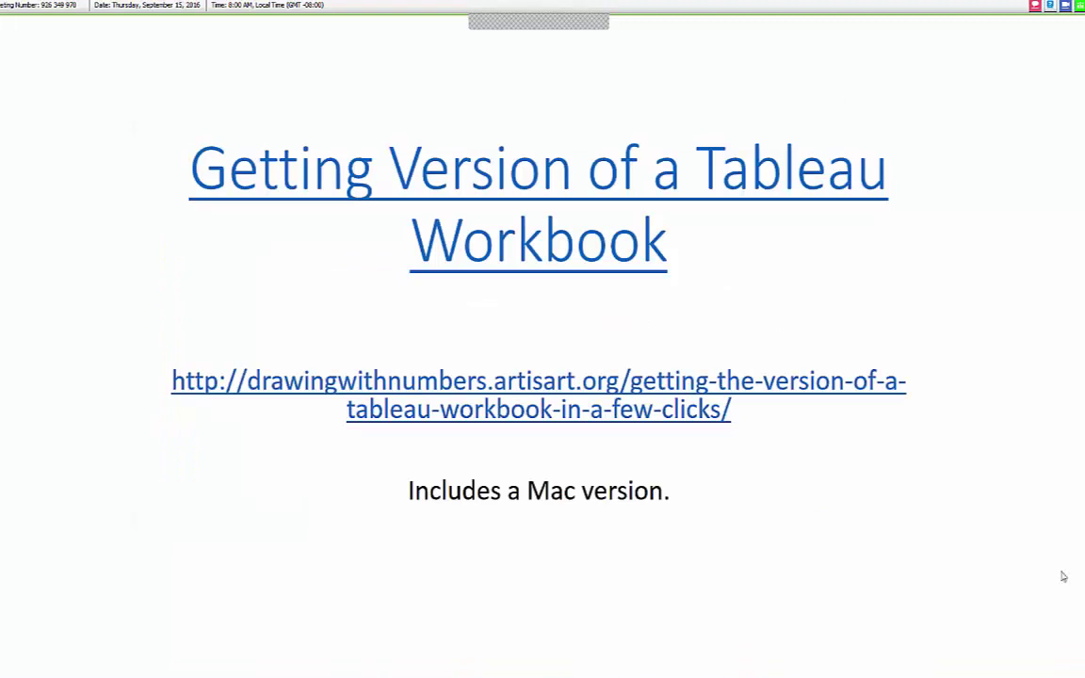
left_click(779, 576)
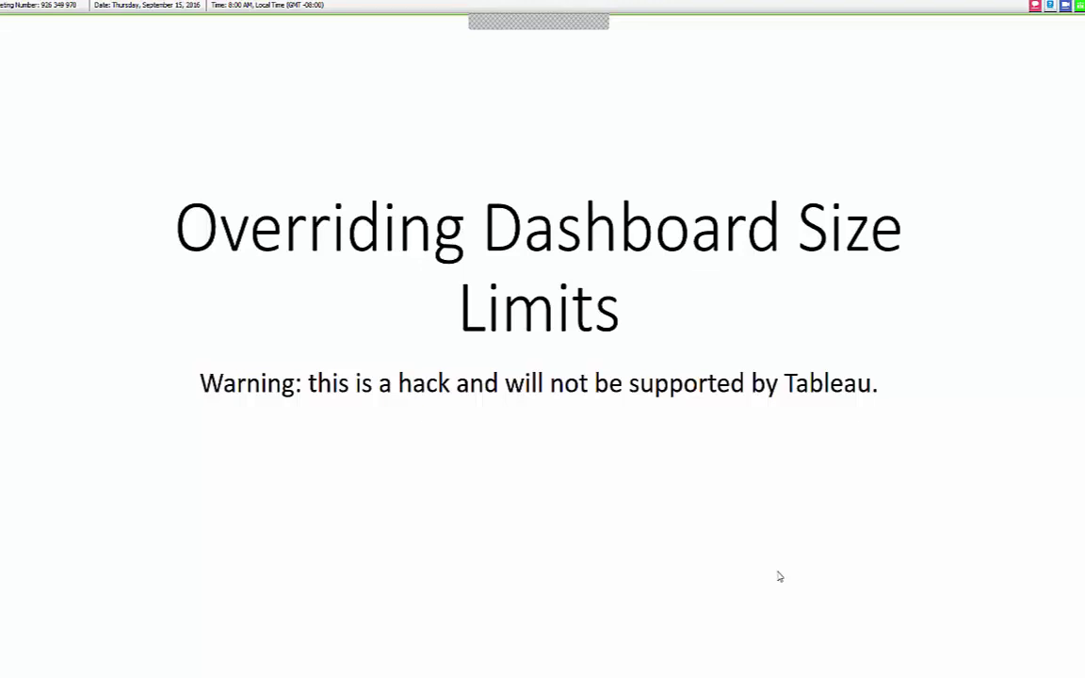
key("Right")
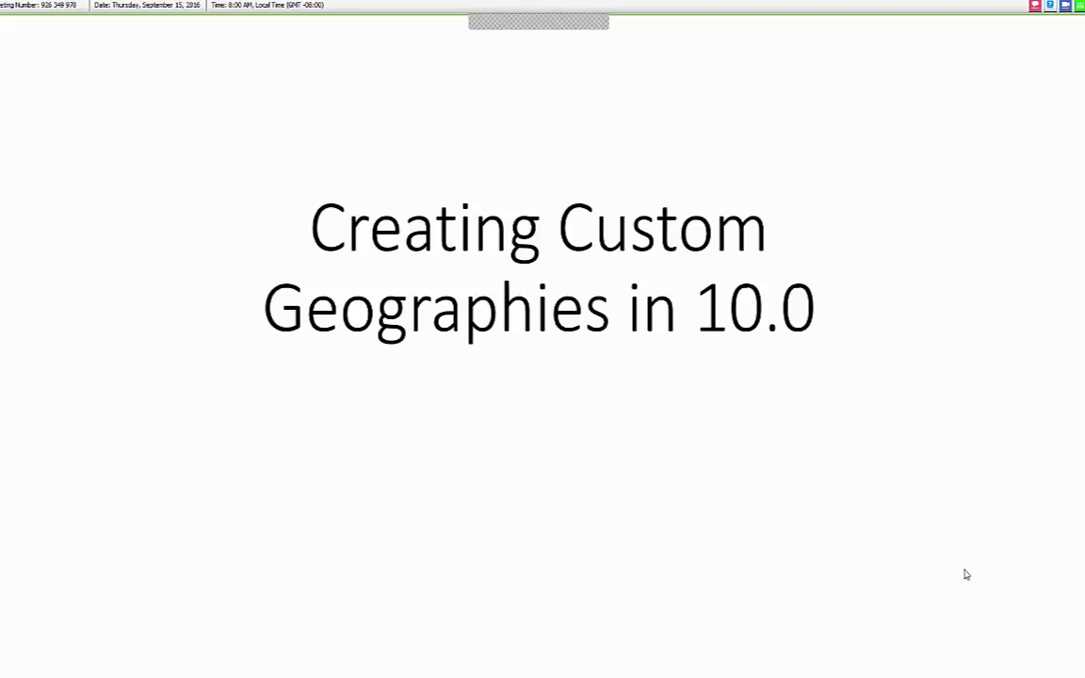
Step: Return to the TDT Potpourri folder in File Explorer and open DMA MAP.twbx in Tableau
key("alt+Tab")
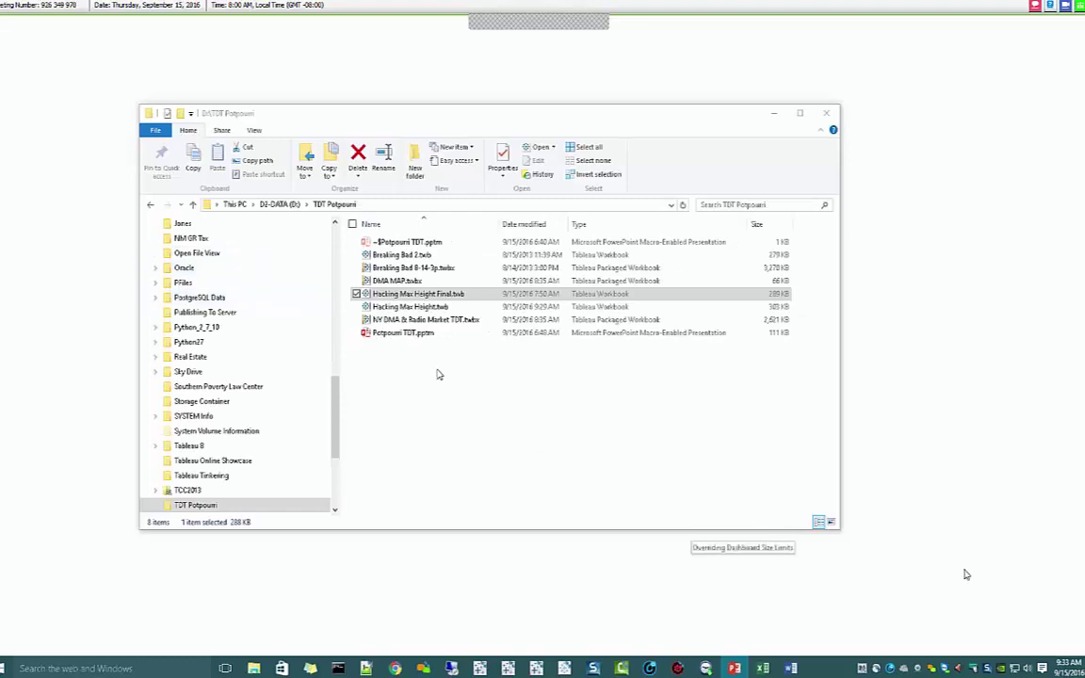
left_click(396, 281)
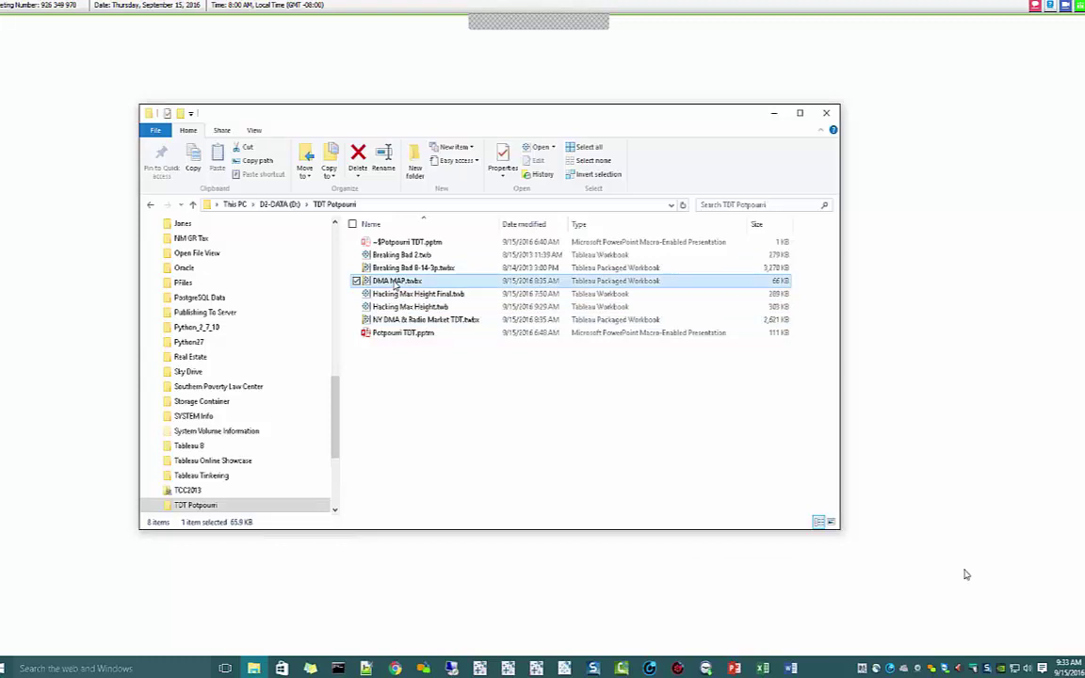
double_click(396, 285)
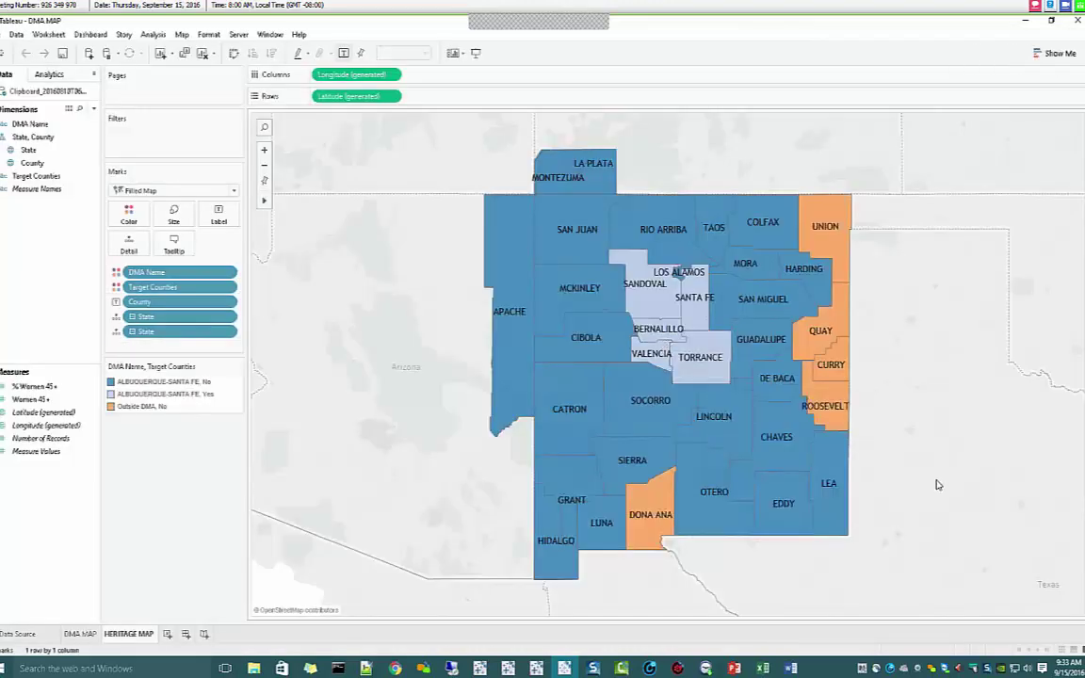
Step: Turn off the mark labels so the HERITAGE MAP shows its counties without names
left_click(221, 217)
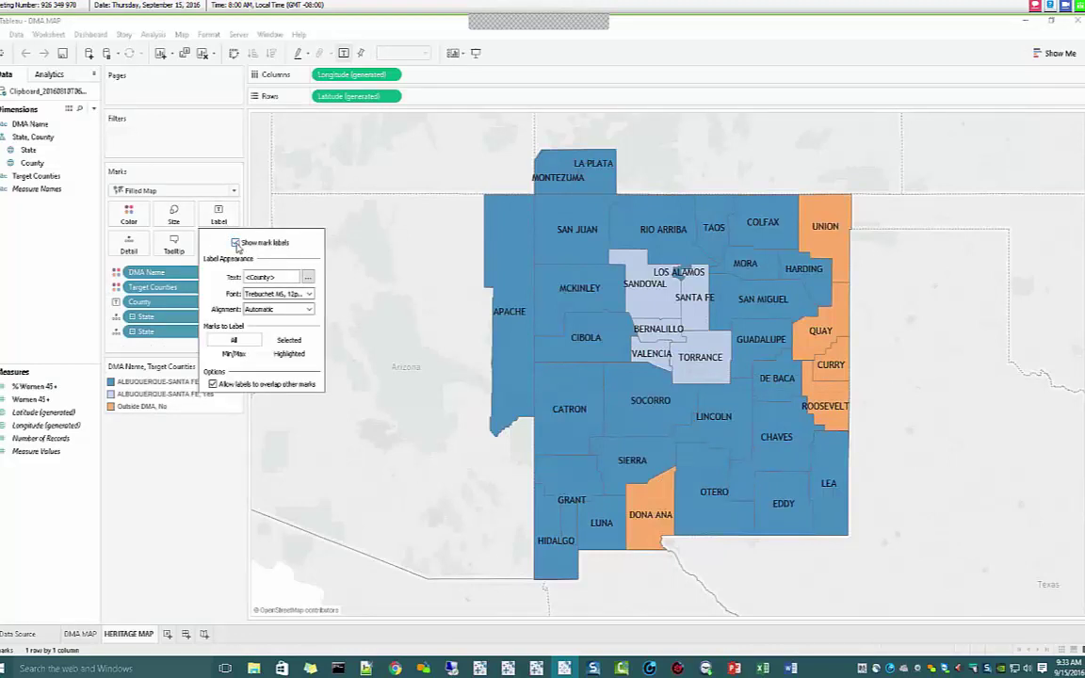
left_click(235, 243)
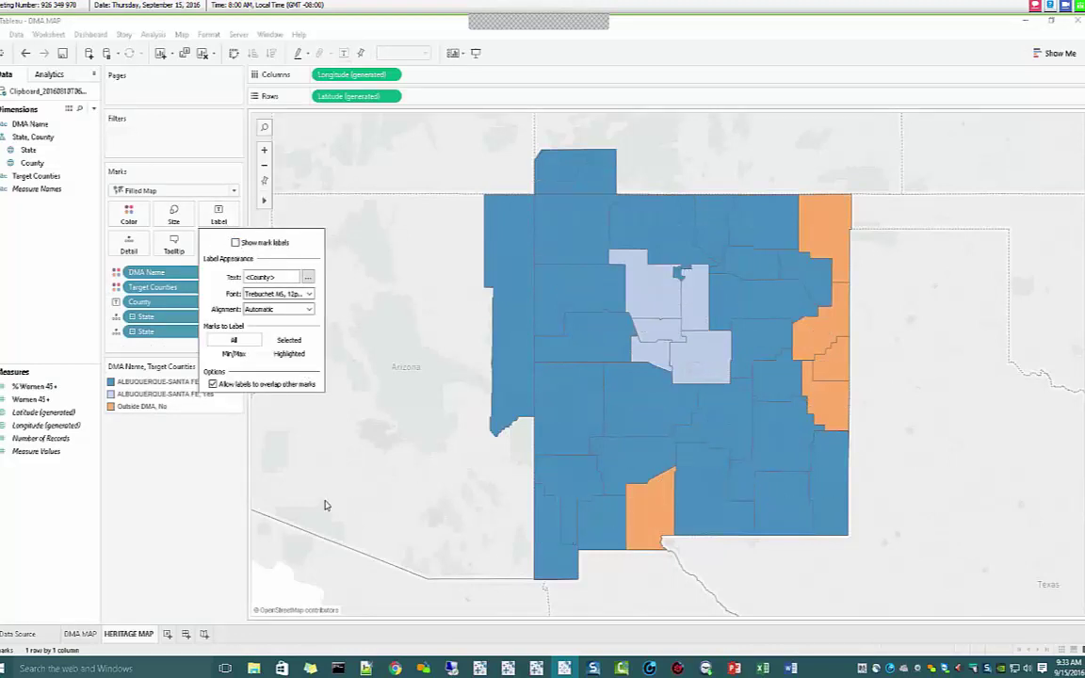
left_click(325, 438)
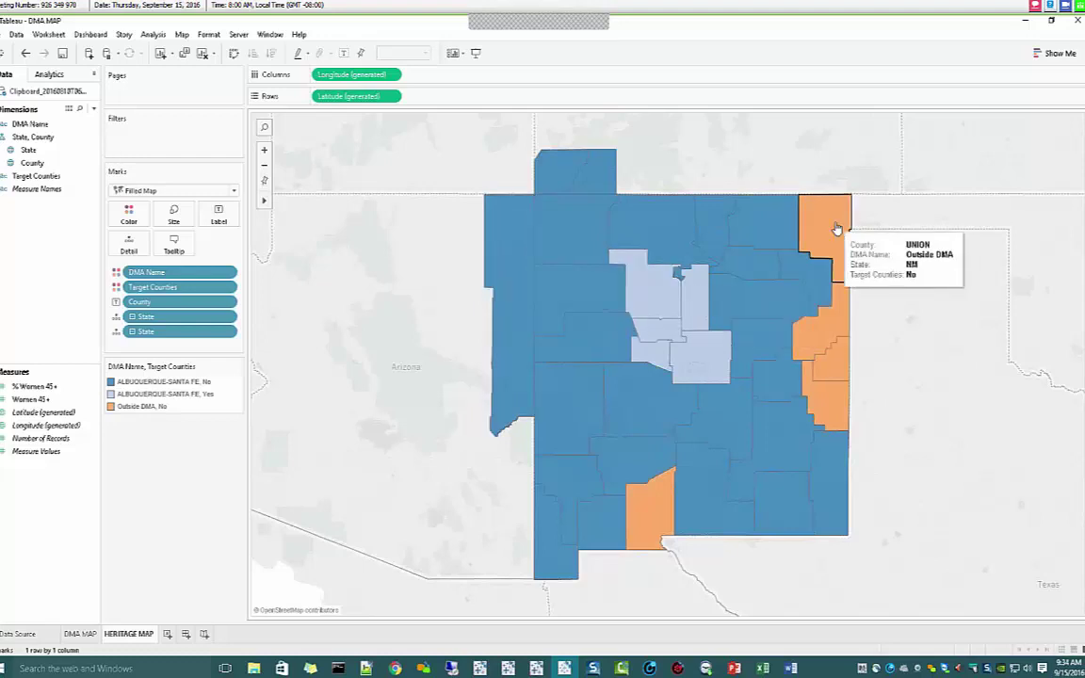
Step: Exclude the five orange Outside DMA counties, Union, Quay, Roosevelt, Curry and Dona Ana, from the map
left_click(845, 273)
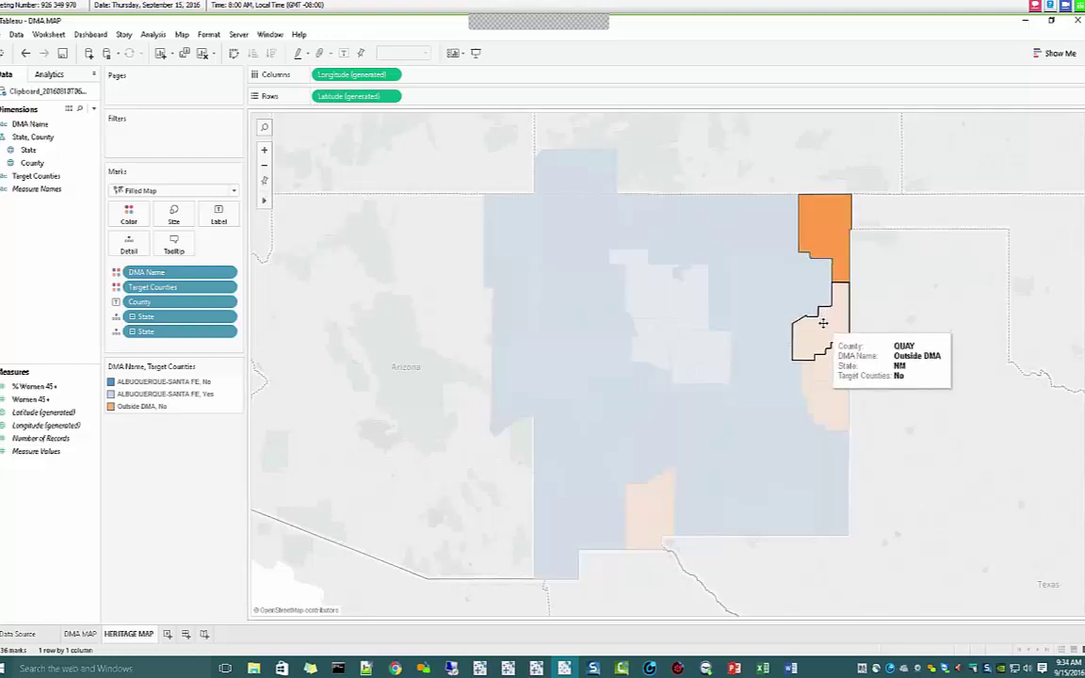
left_click(823, 323, "ctrl")
left_click(830, 400, "ctrl")
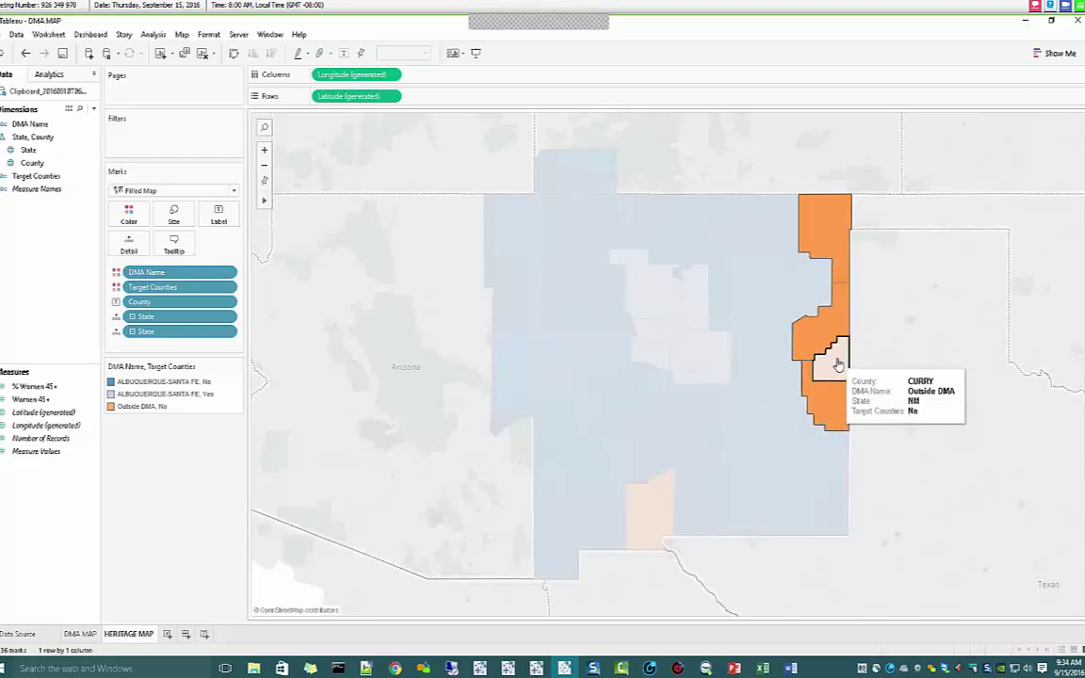
left_click(838, 363, "ctrl")
left_click(650, 499, "ctrl")
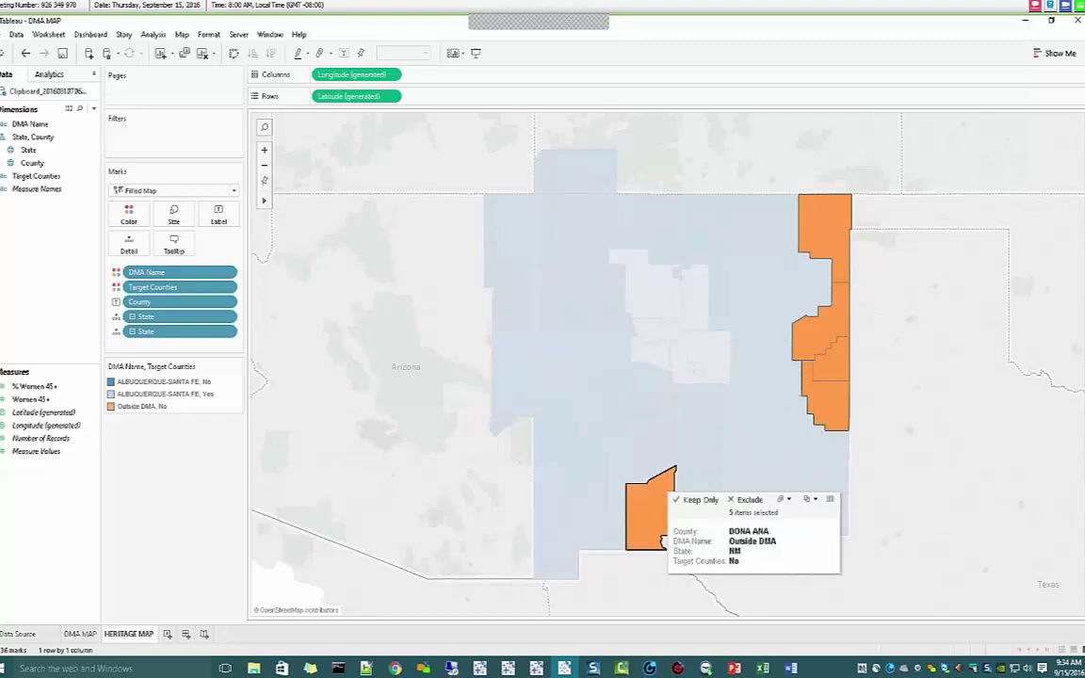
left_click(739, 499)
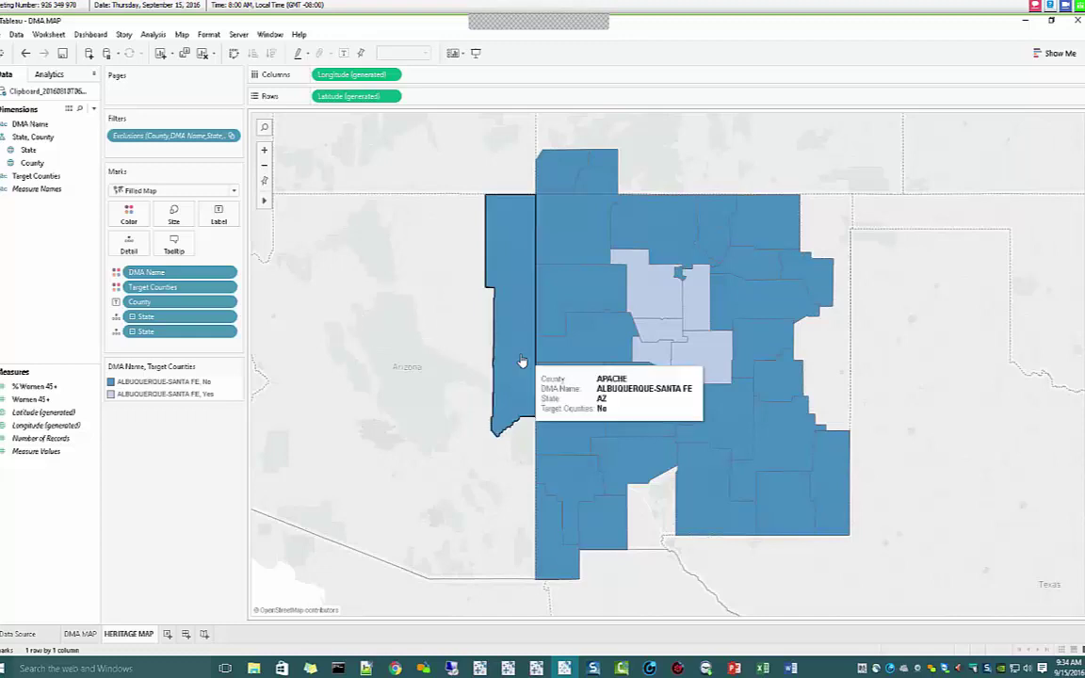
Step: Group the five target counties, Sandoval, Bernalillo, Valencia, Santa Fe and Torrance, by County, State
left_click(656, 320)
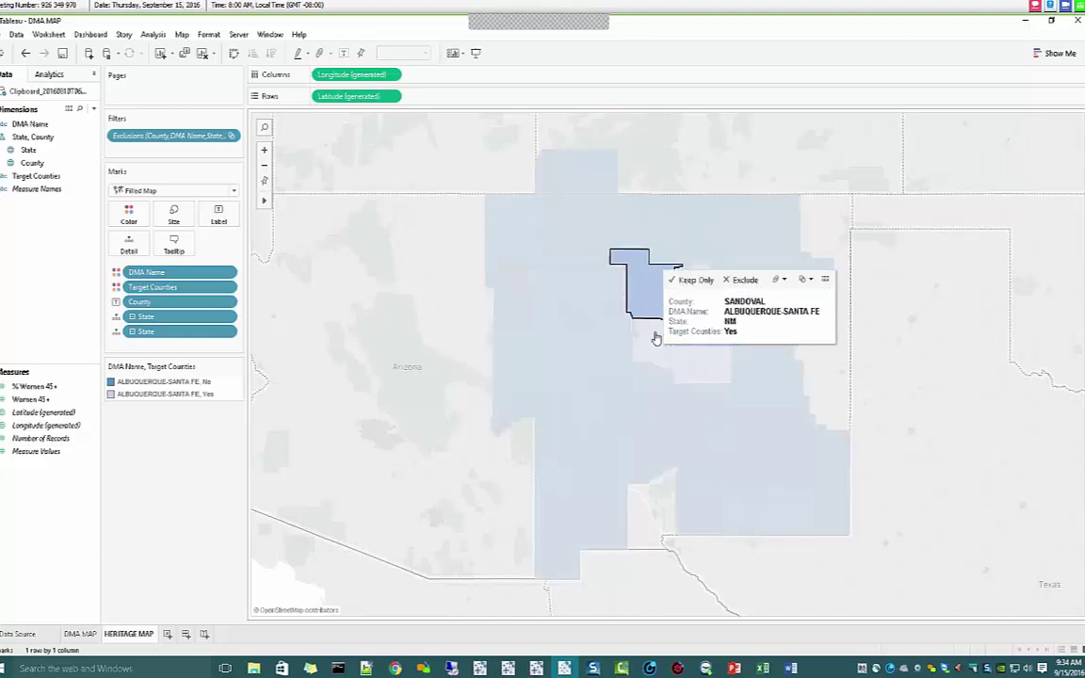
left_click(657, 350, "ctrl")
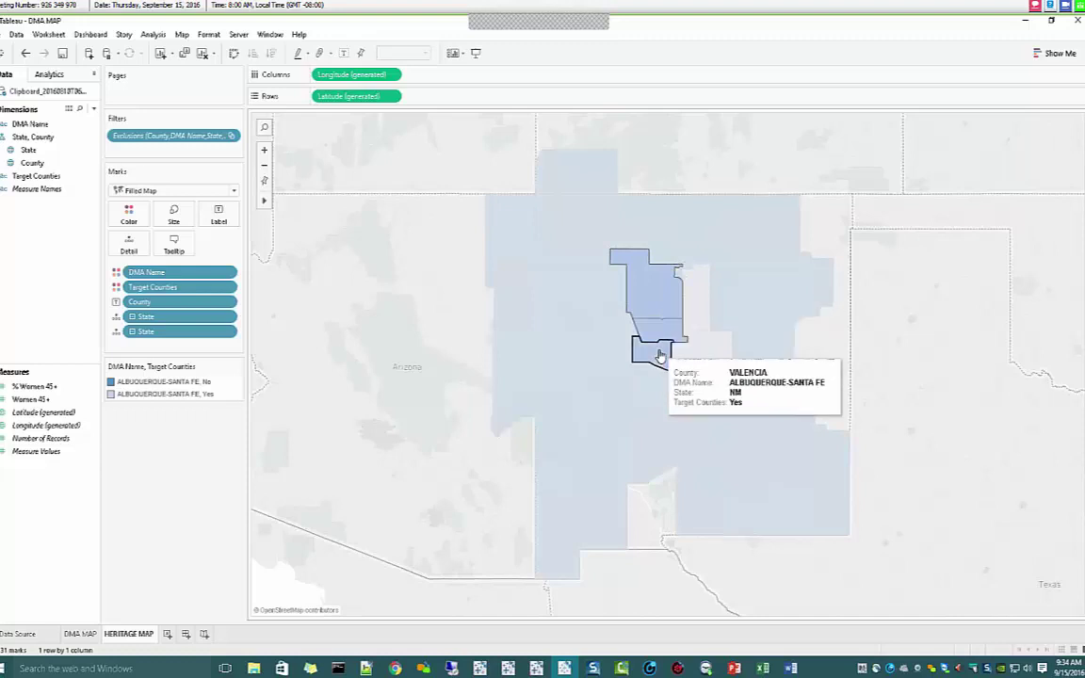
left_click(651, 356, "ctrl")
left_click(696, 282, "ctrl")
left_click(698, 365, "ctrl")
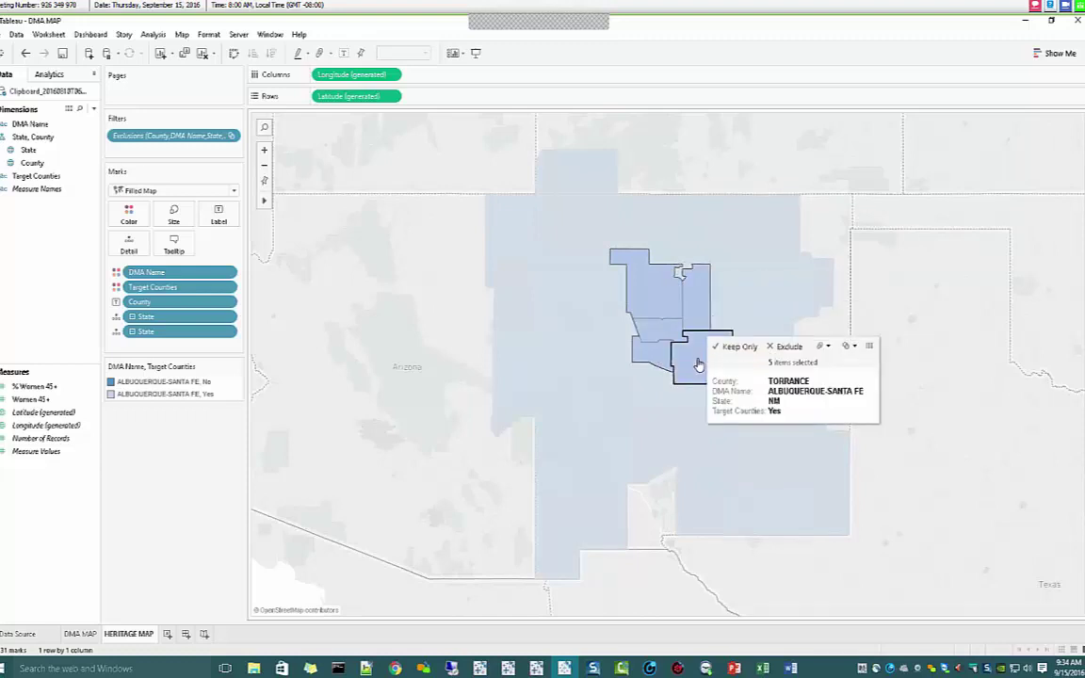
right_click(653, 310)
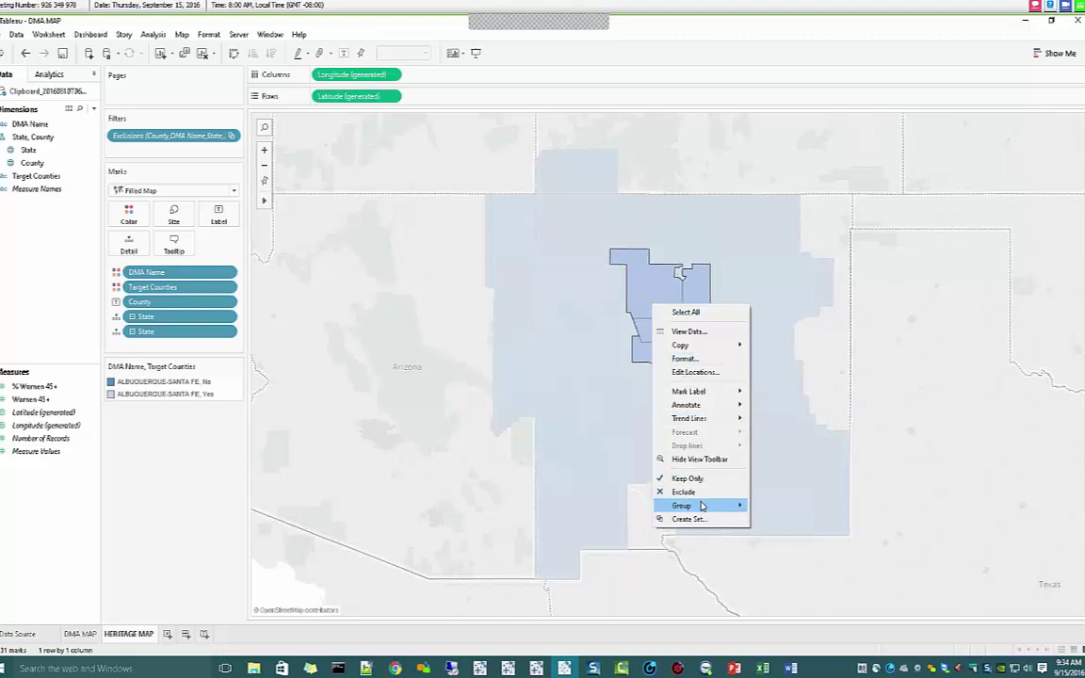
mouse_move(701, 506)
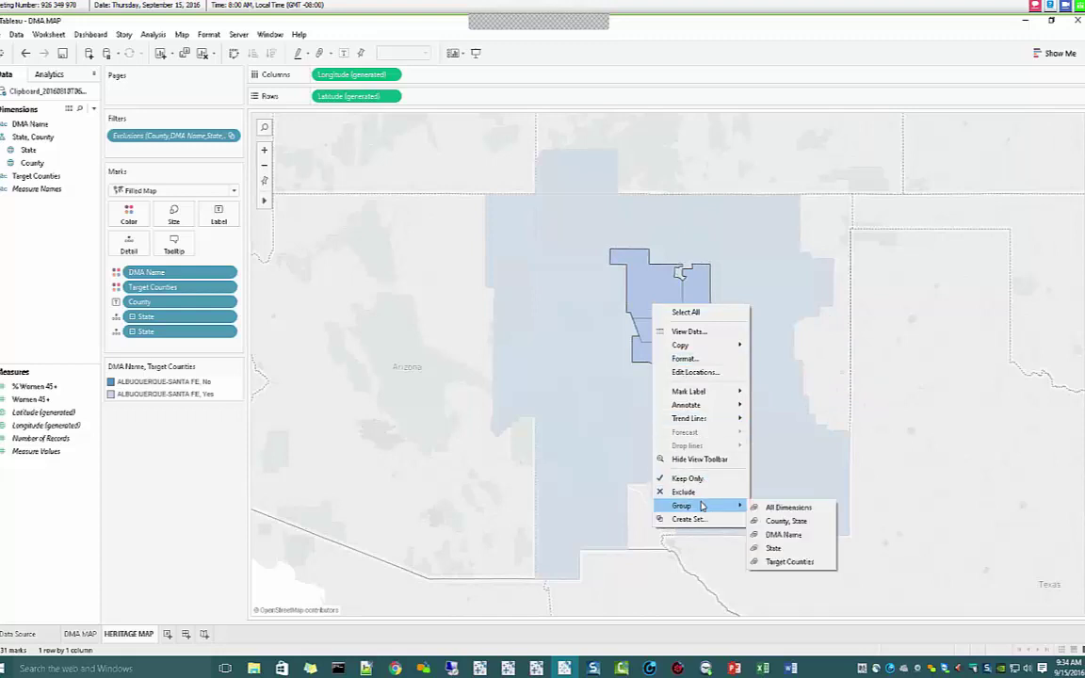
left_click(796, 524)
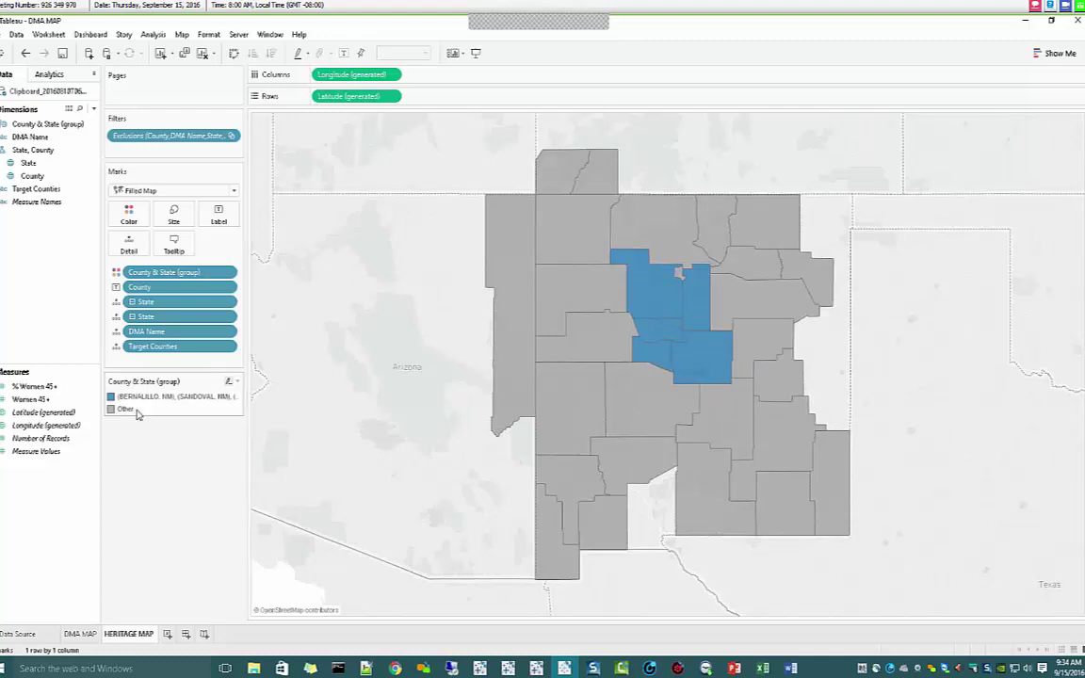
Step: Exclude the grouped target counties through the color legend and combine all remaining counties on the map into a second group
right_click(186, 396)
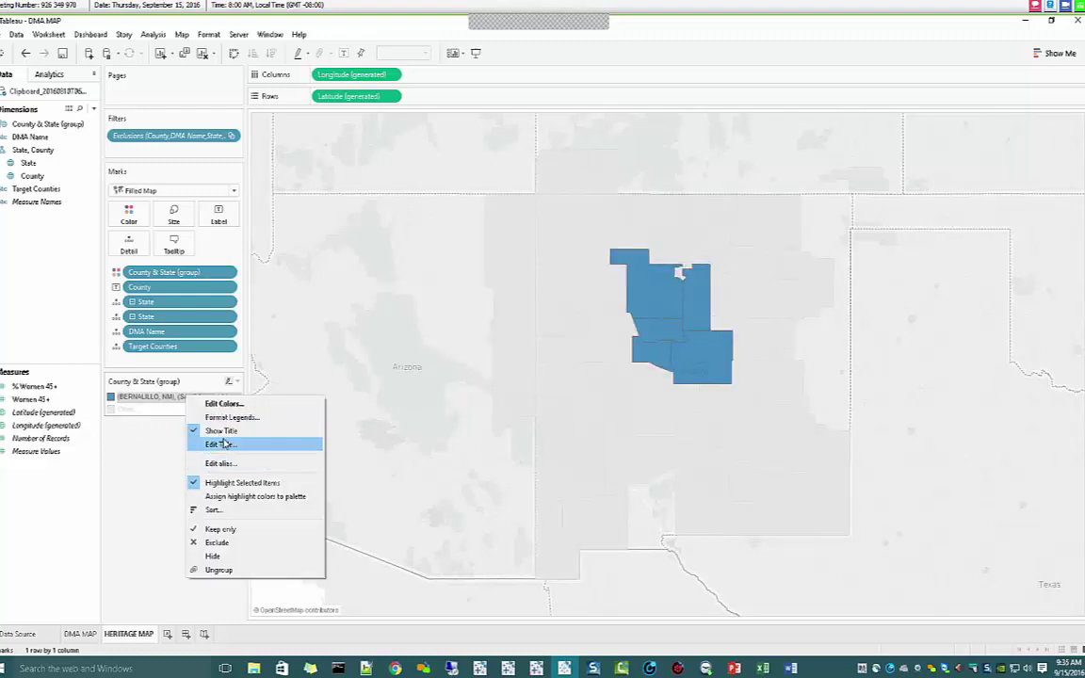
left_click(217, 542)
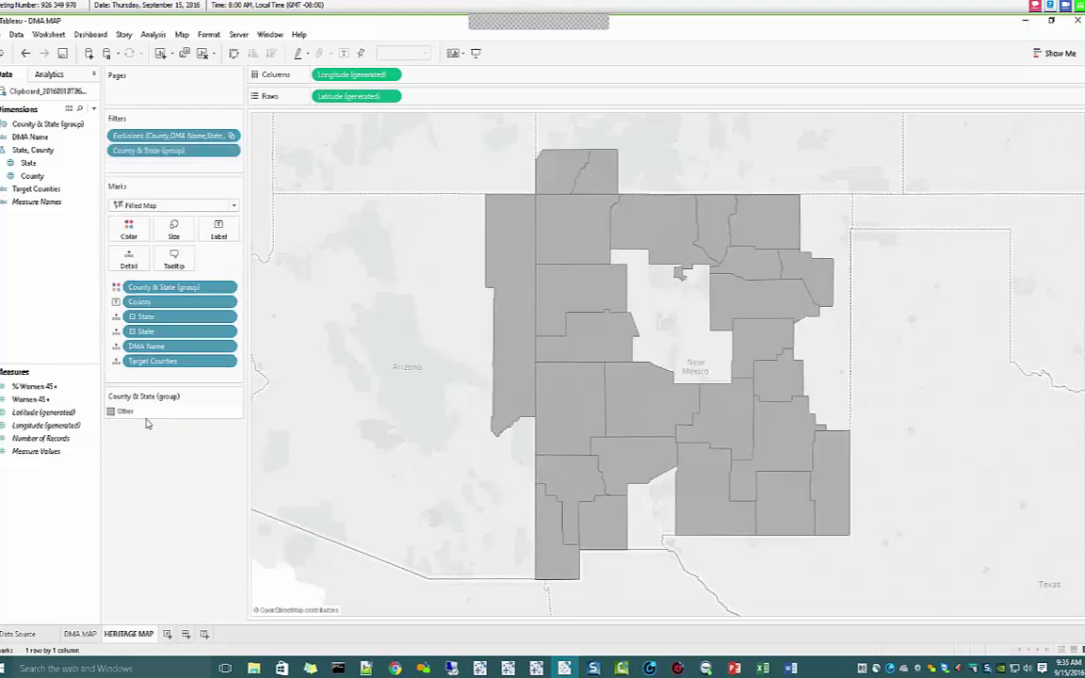
left_click_drag(451, 126, 903, 535)
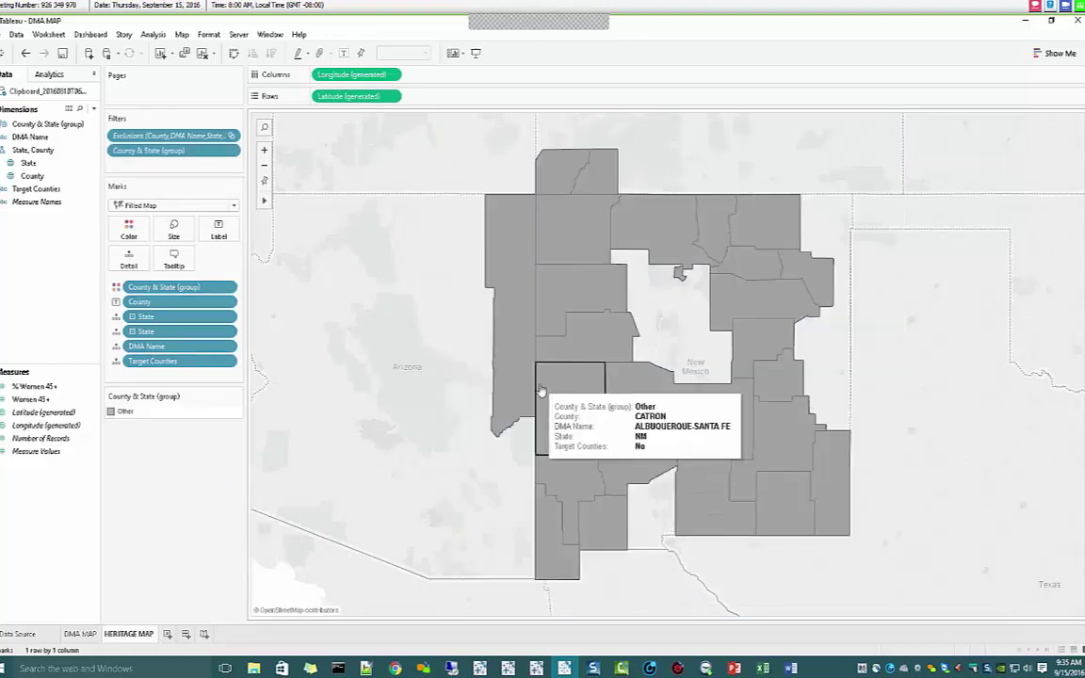
right_click(556, 384)
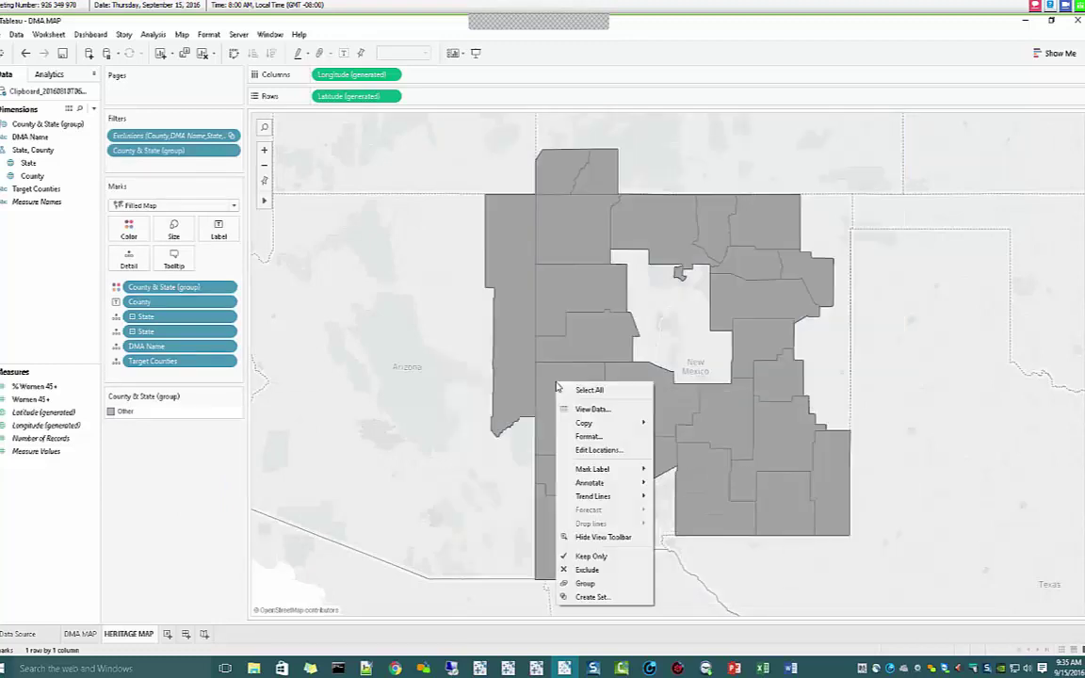
left_click(599, 584)
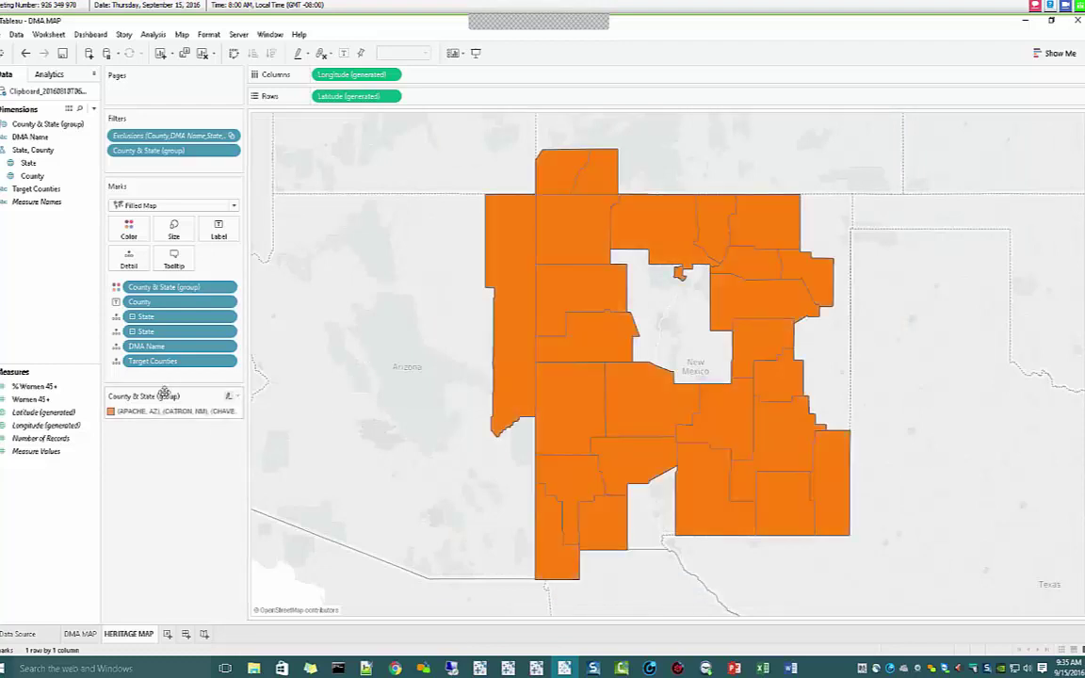
Step: Remove the County & State (group) filter to bring the target counties back onto the map
left_click(186, 154)
left_click_drag(186, 154, 160, 471)
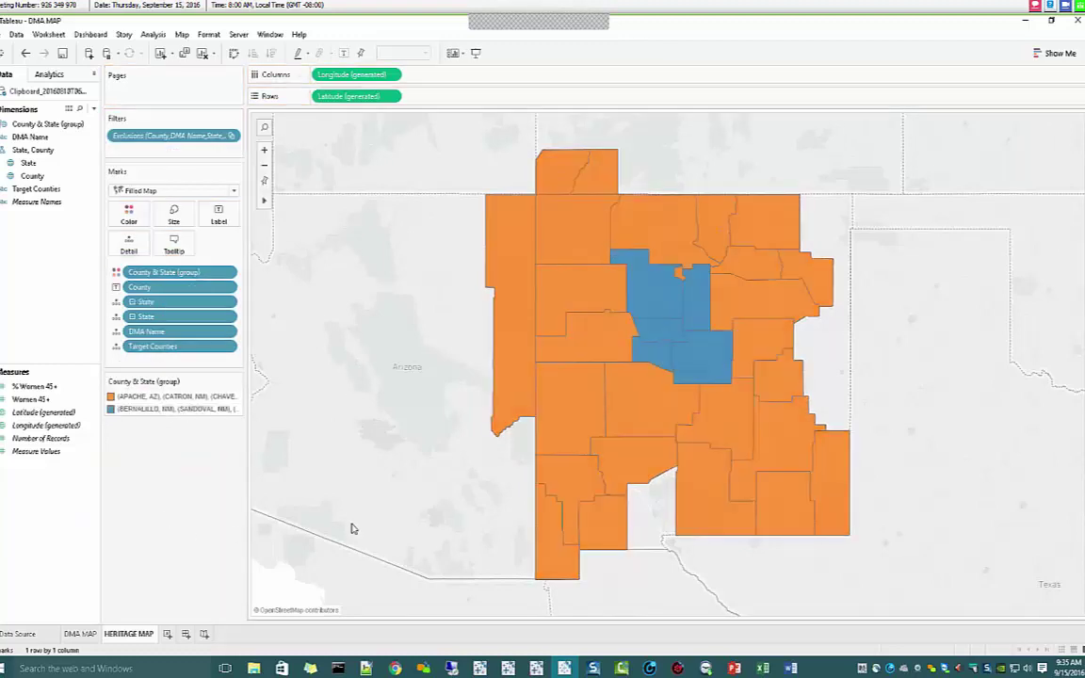
Step: Remove the County field from the map's marks so that each county group merges into one shape
mouse_move(490, 293)
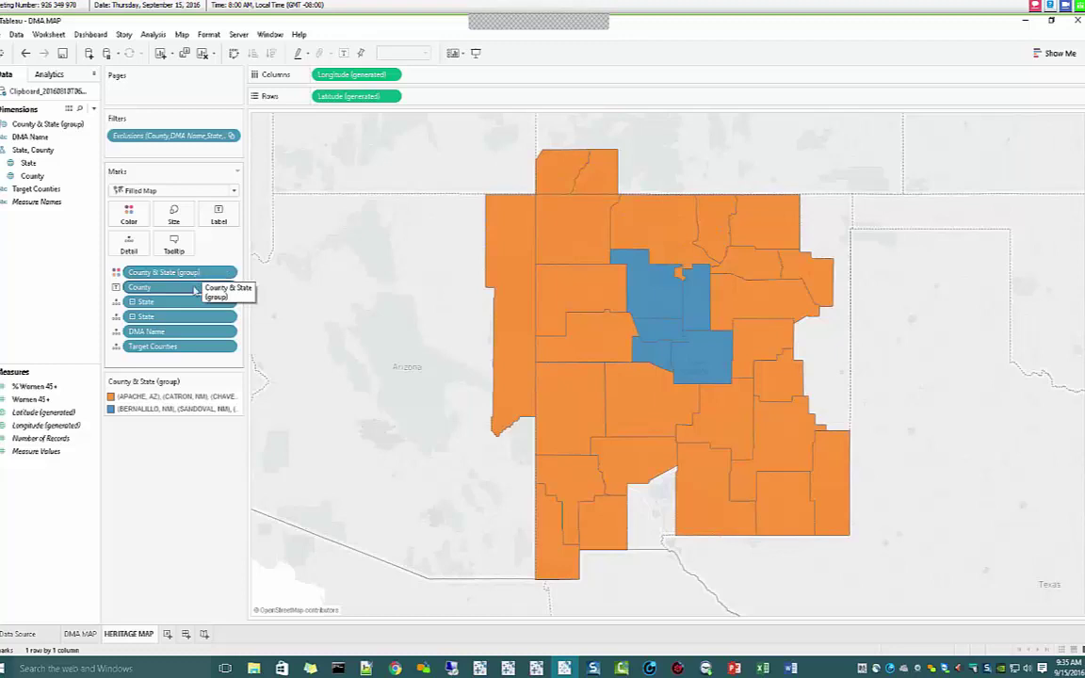
left_click_drag(181, 289, 174, 490)
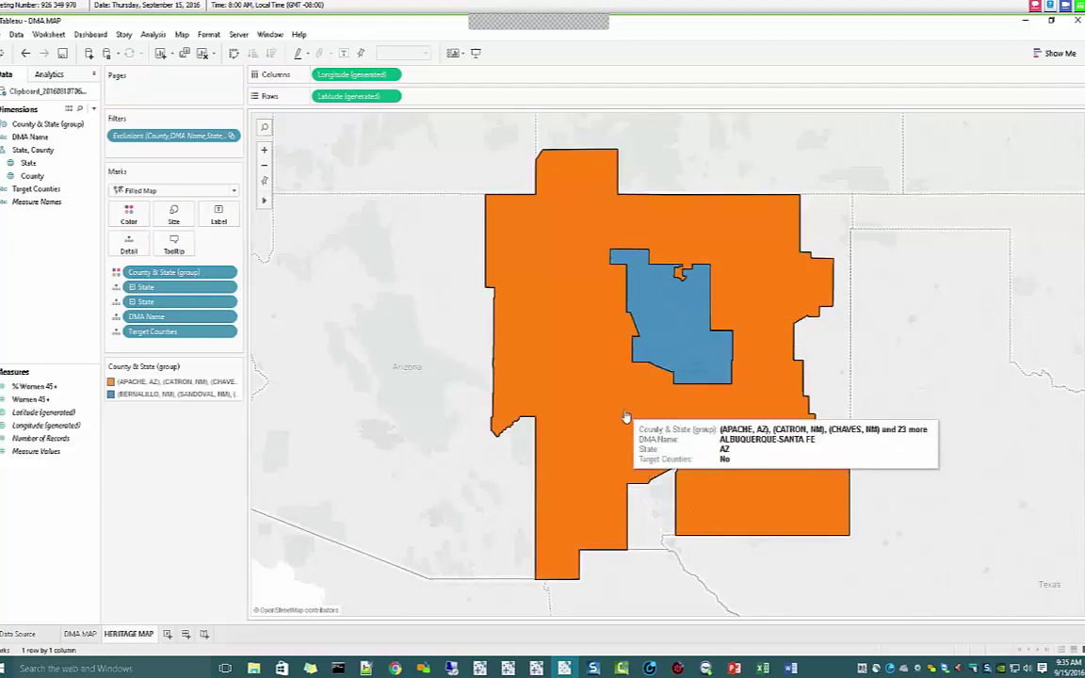
left_click(706, 390)
left_click(682, 269)
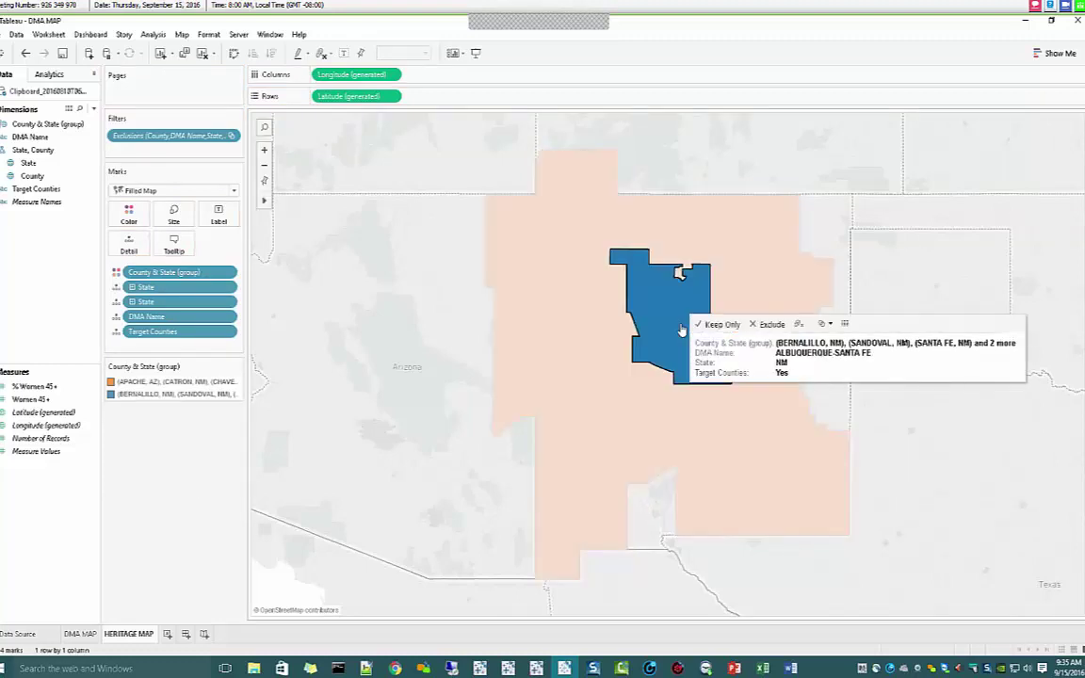
left_click(918, 270)
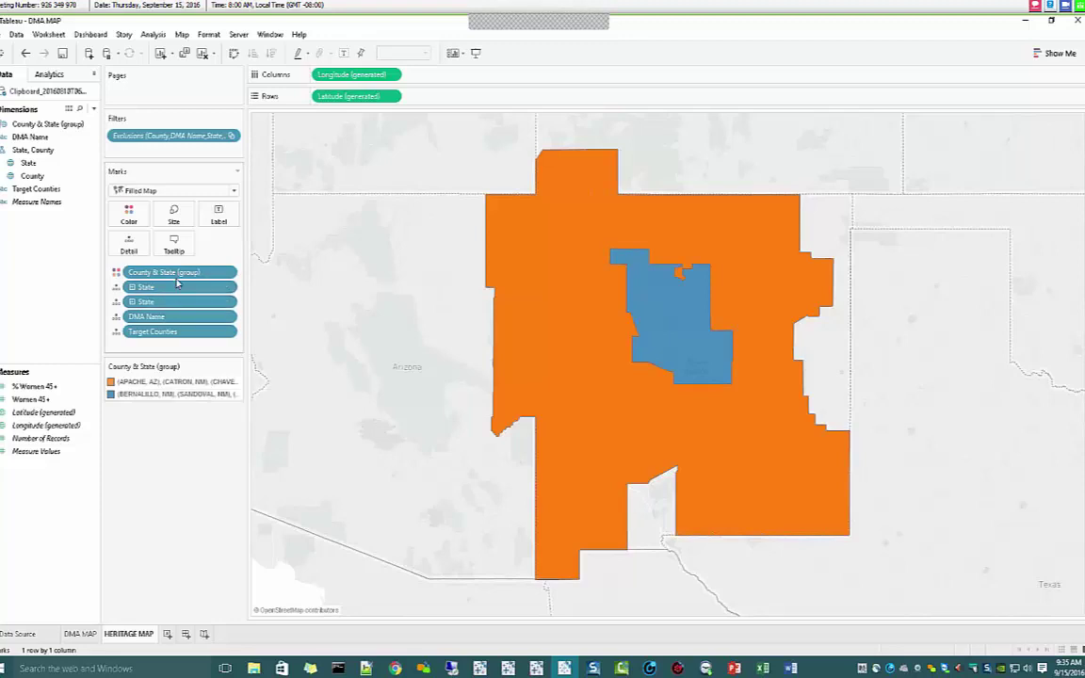
Step: Set the alias of the orange group of non-target counties to "DMA Outside Tartget"
right_click(157, 386)
left_click(181, 450)
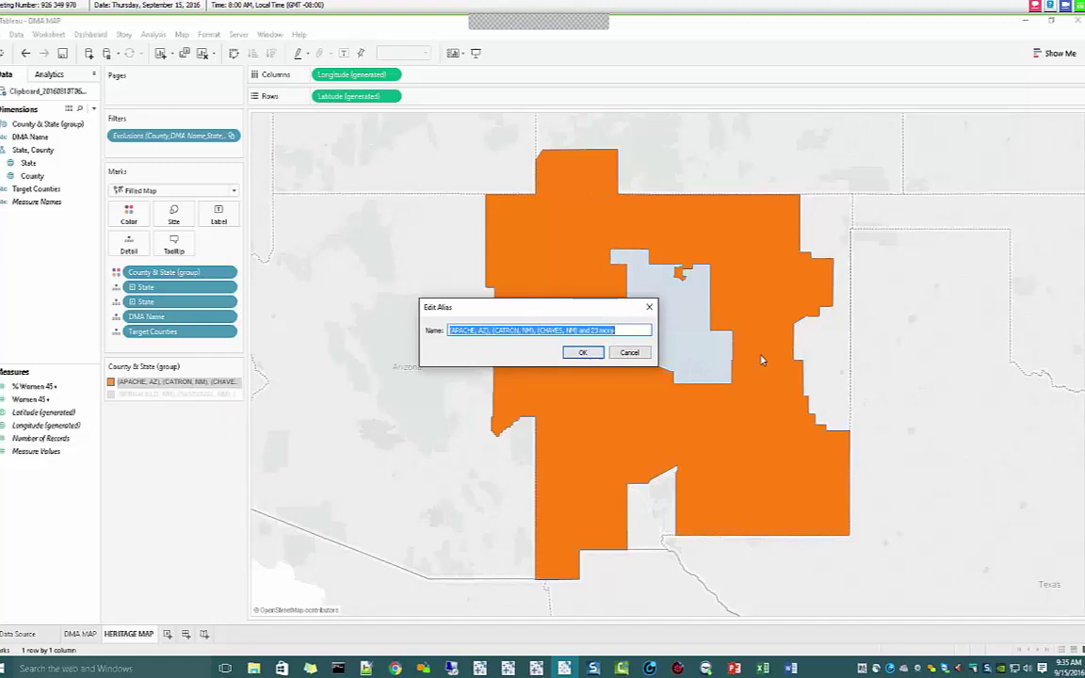
type("DMA O")
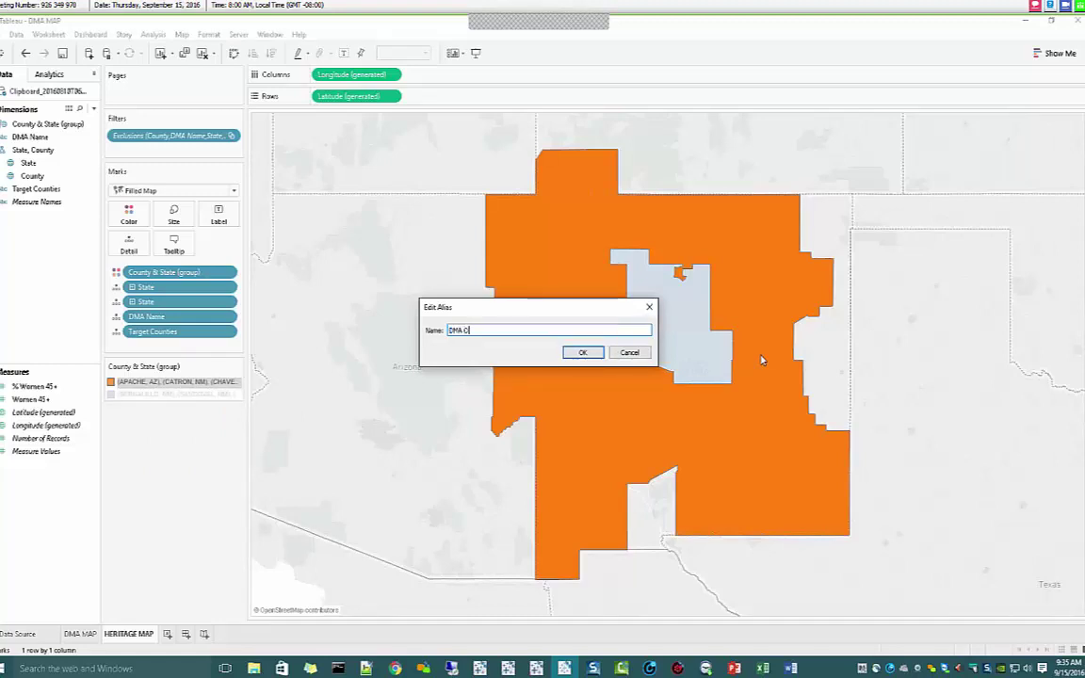
type("utside Target")
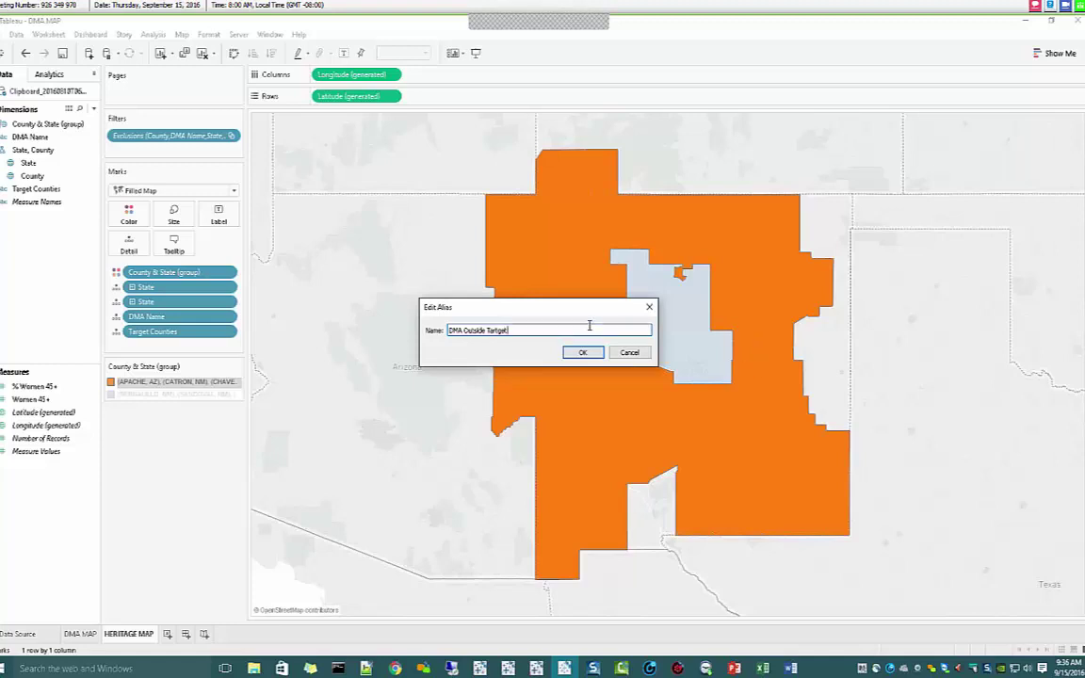
left_click(582, 352)
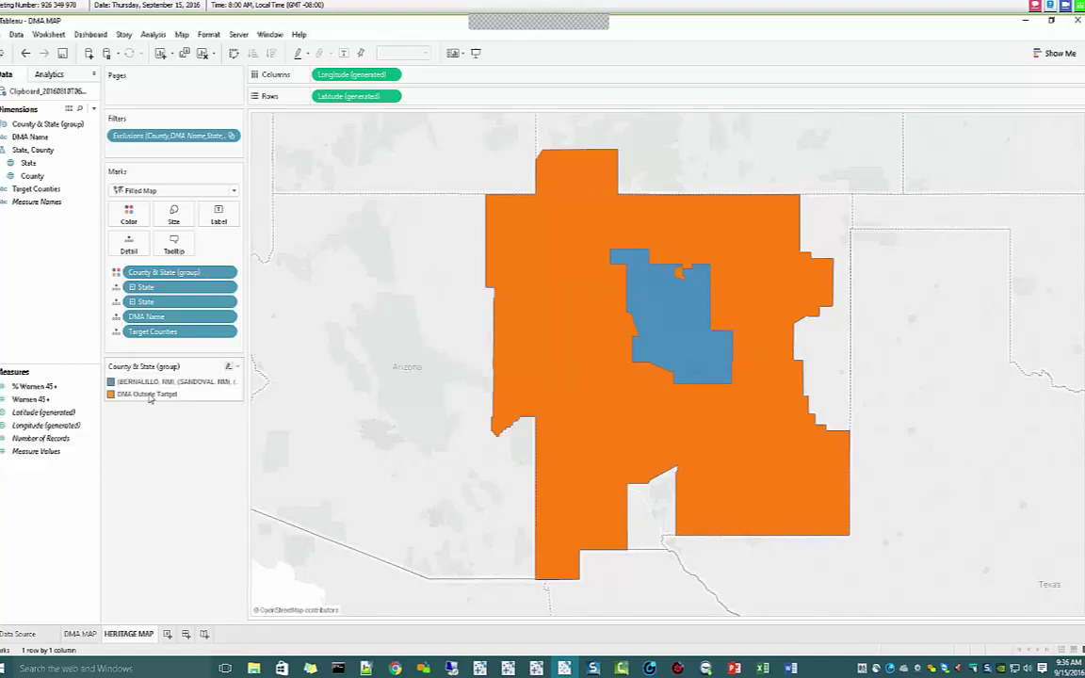
Step: Set the alias of the blue group of target counties to "Trget"
right_click(148, 384)
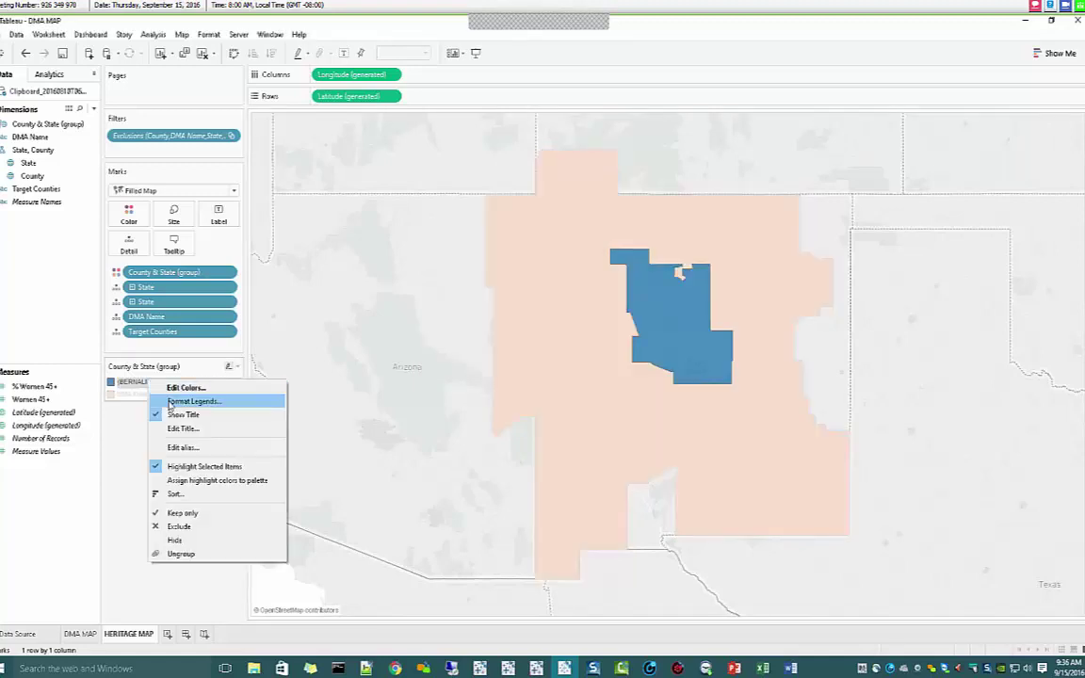
left_click(184, 447)
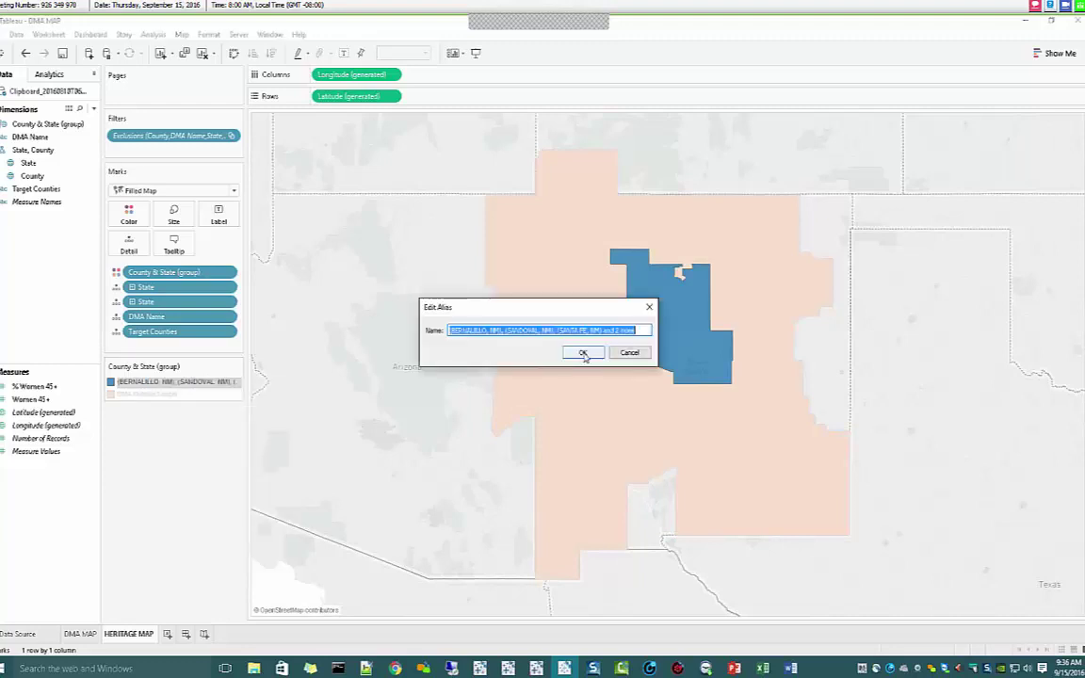
type("Tre")
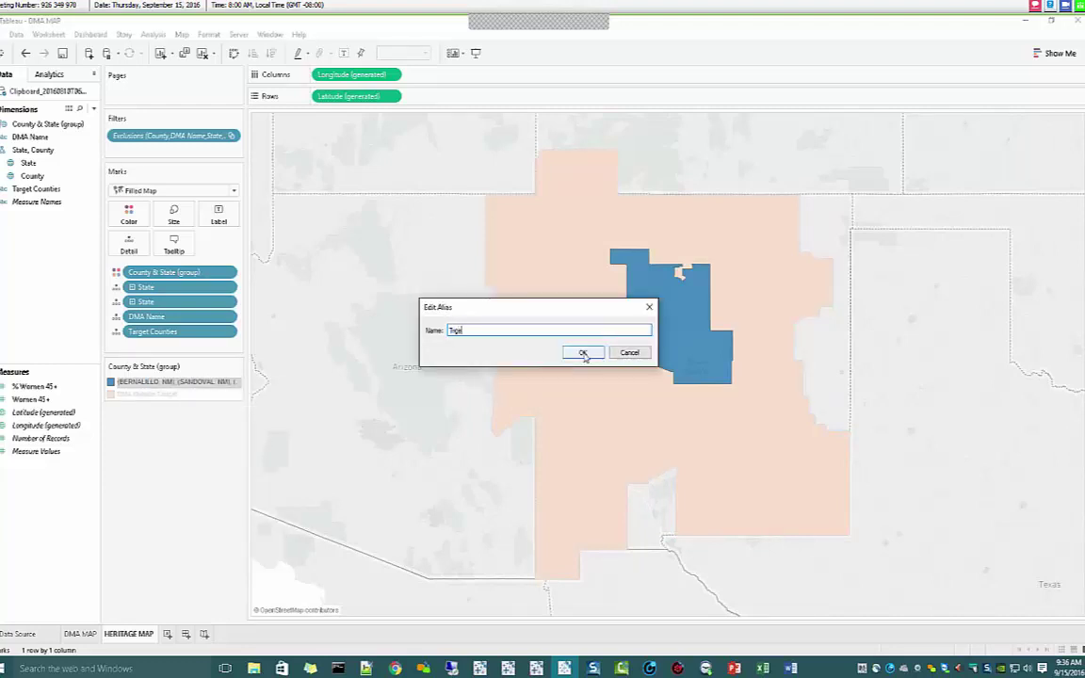
left_click(583, 353)
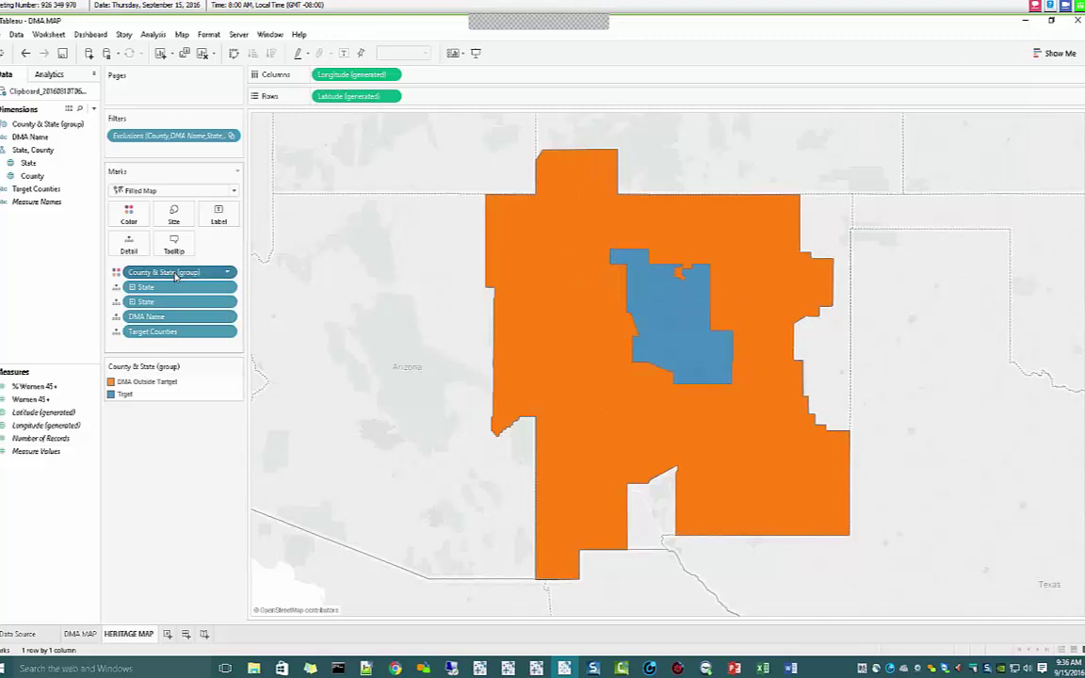
Step: Label the merged map areas with the County & State (group) field
left_click_drag(168, 273, 222, 224)
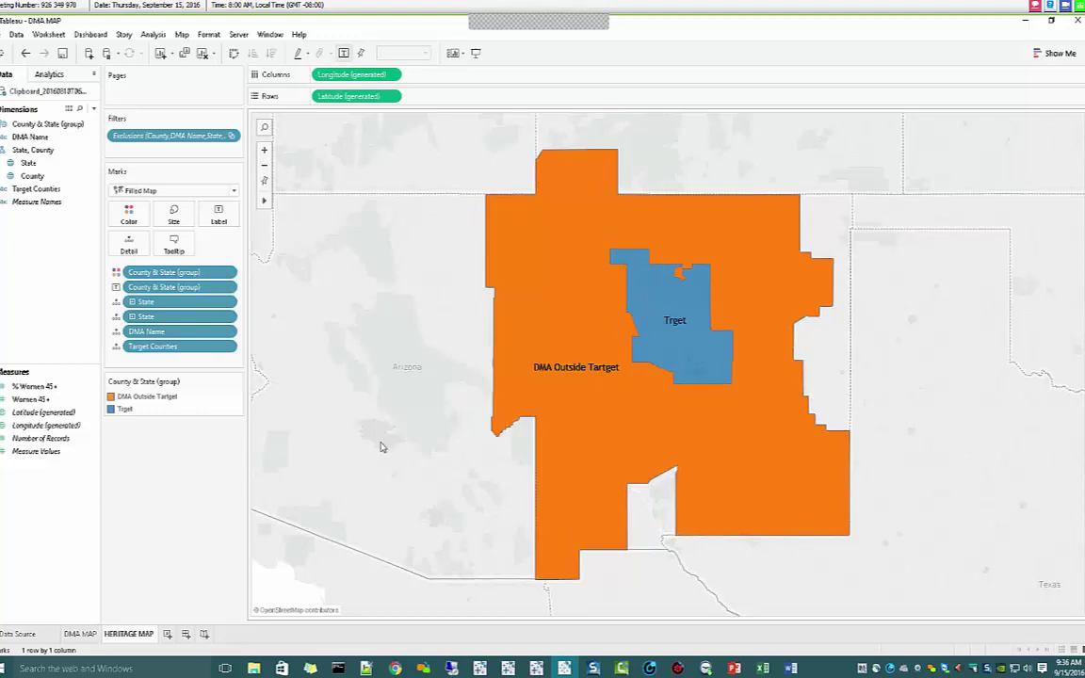
left_click(583, 447)
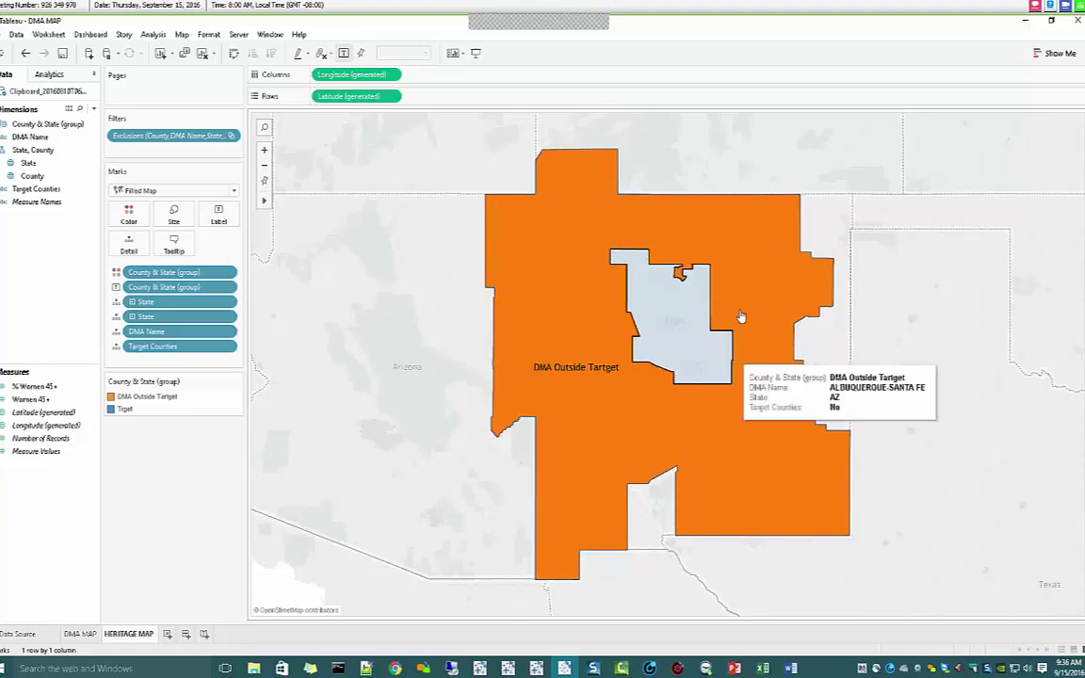
left_click(683, 304)
left_click(371, 325)
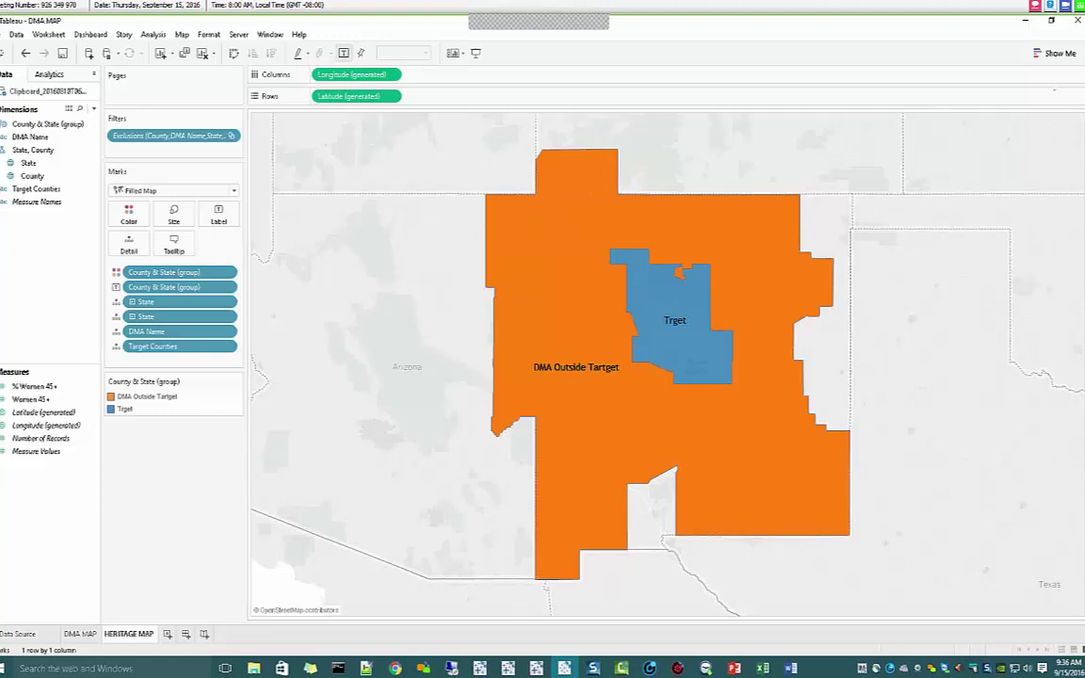
Step: Switch to File Explorer, open the workbook NY DMA & Radio Market TDT.twbx and maximize its Tableau window
left_click(1023, 21)
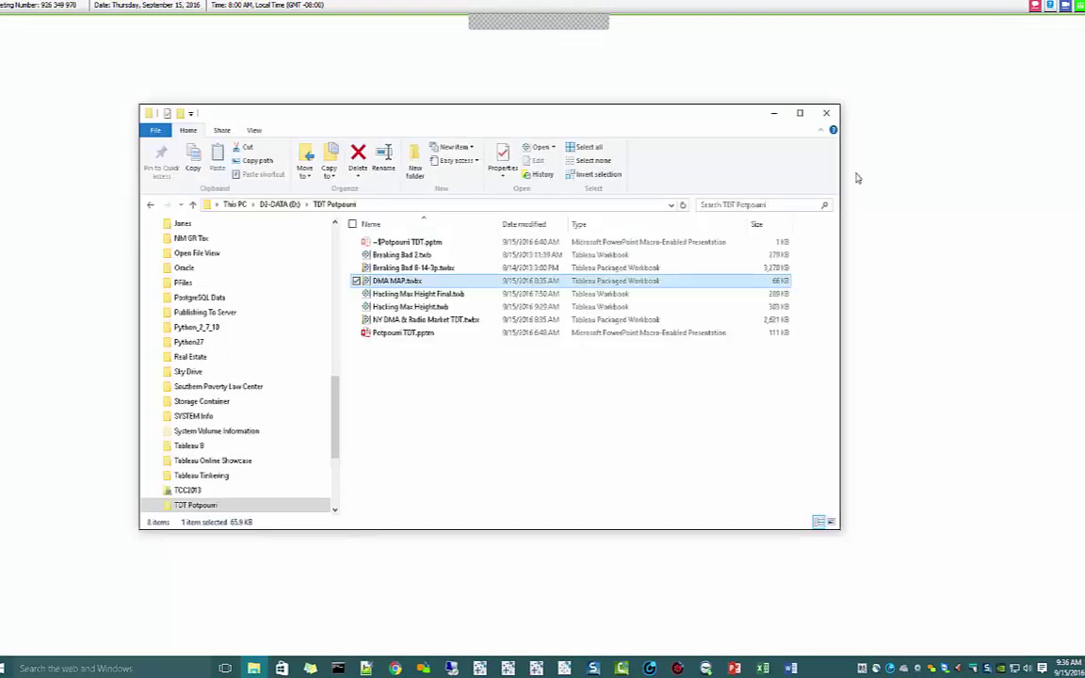
left_click(423, 321)
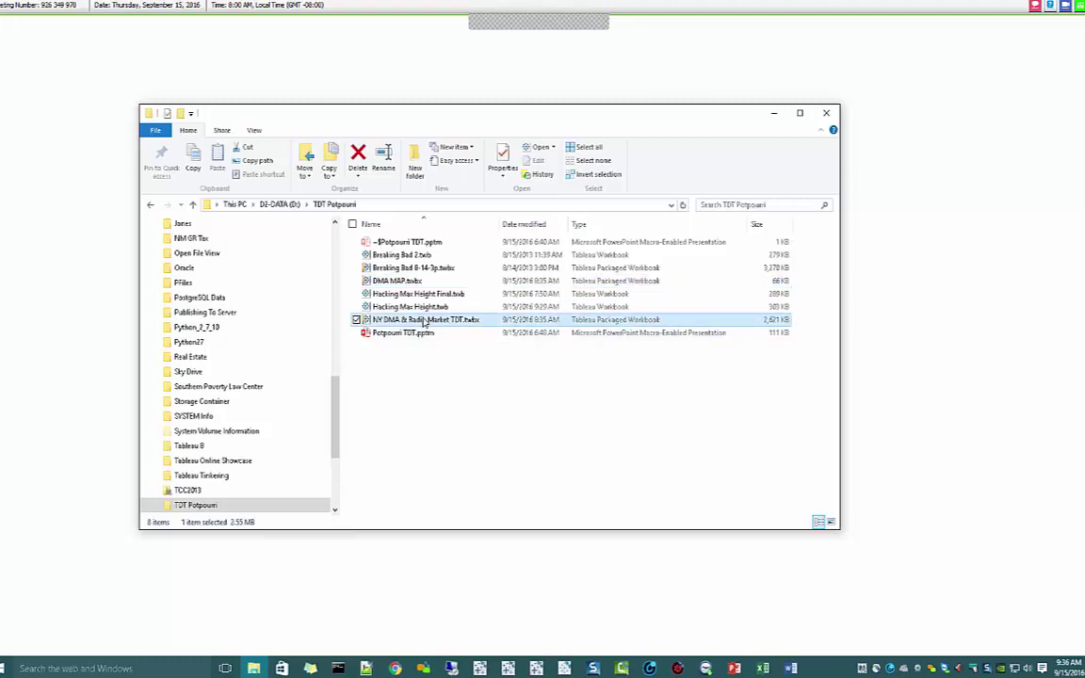
double_click(423, 321)
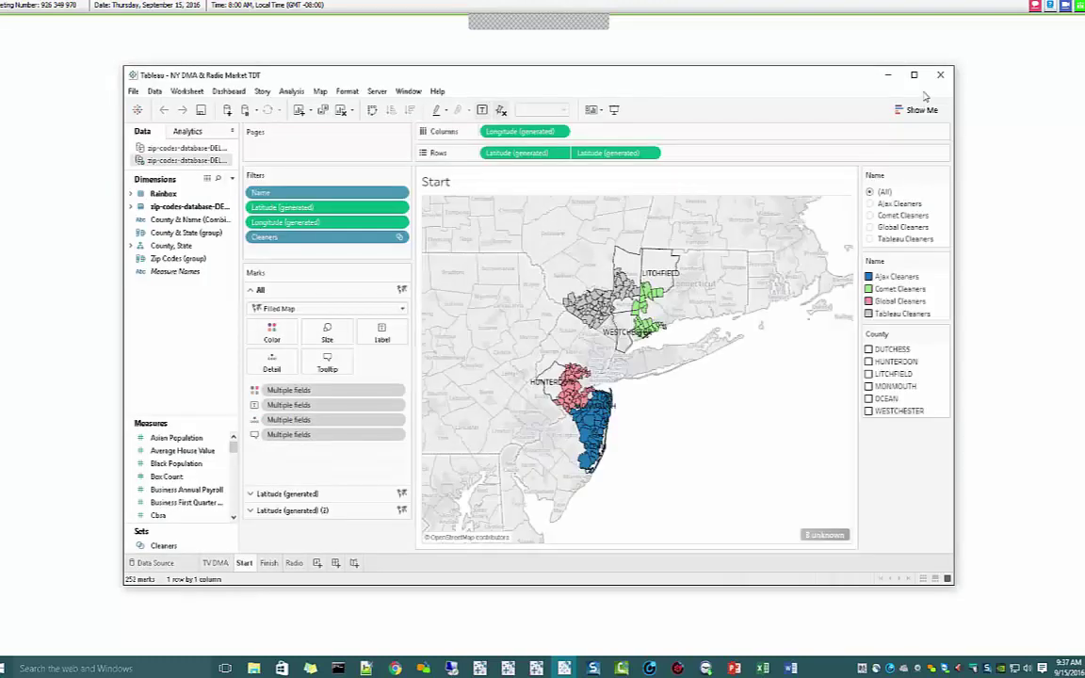
double_click(816, 73)
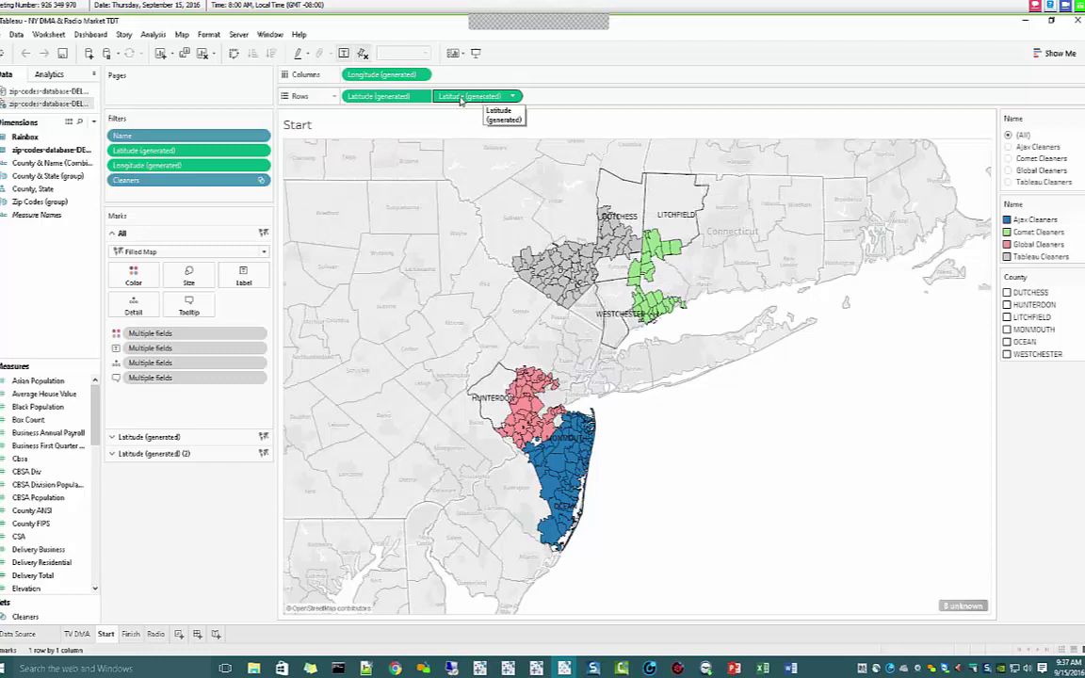
Step: Examine the marks of both latitude layers on the Start sheet and the territory maps on TV DMA and Radio
left_click(350, 91)
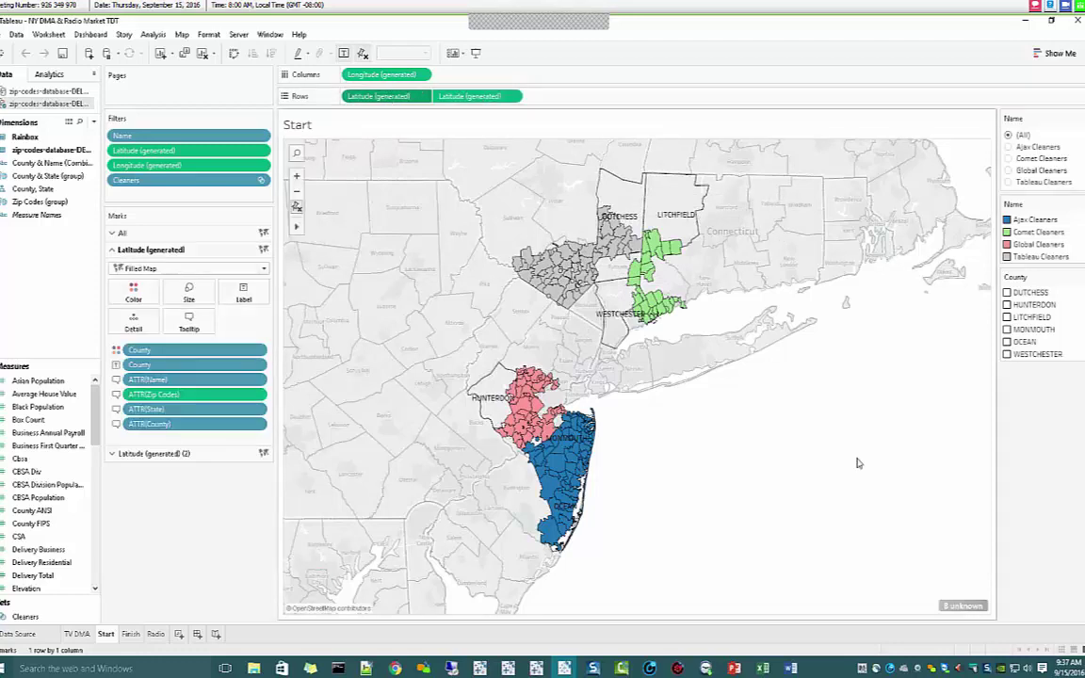
left_click(154, 453)
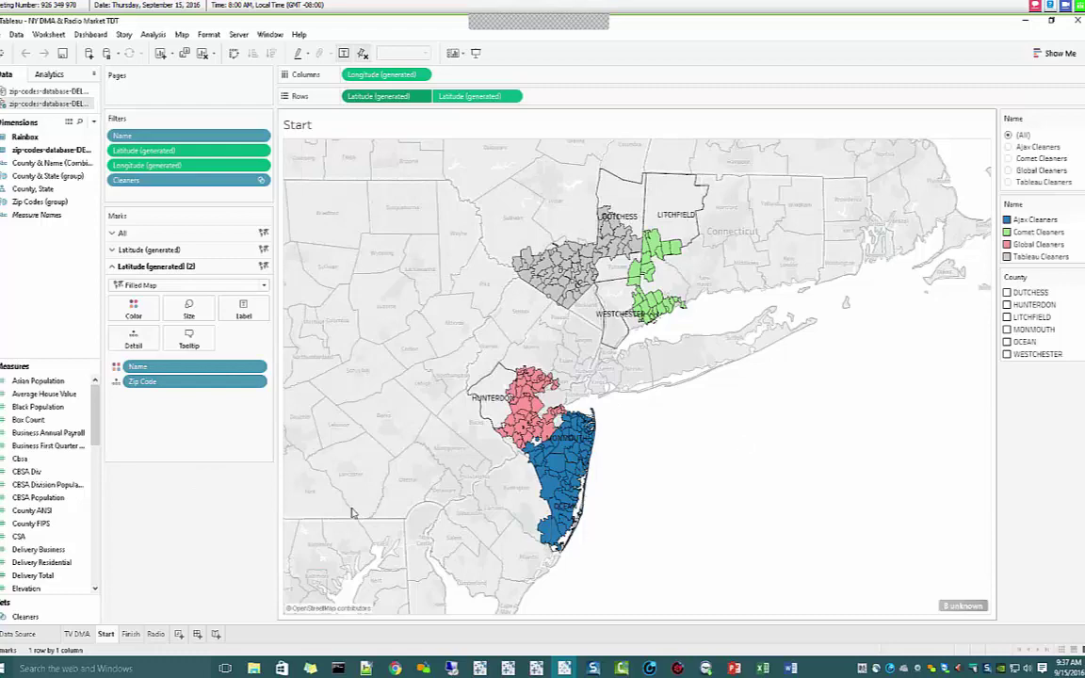
left_click(80, 634)
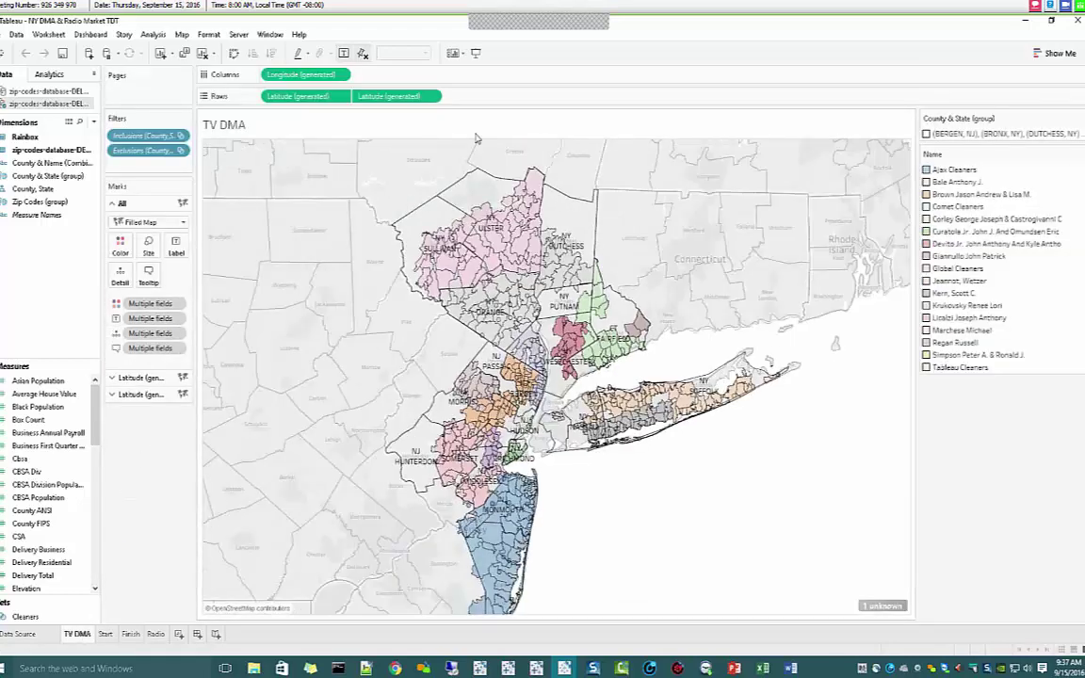
left_click(155, 634)
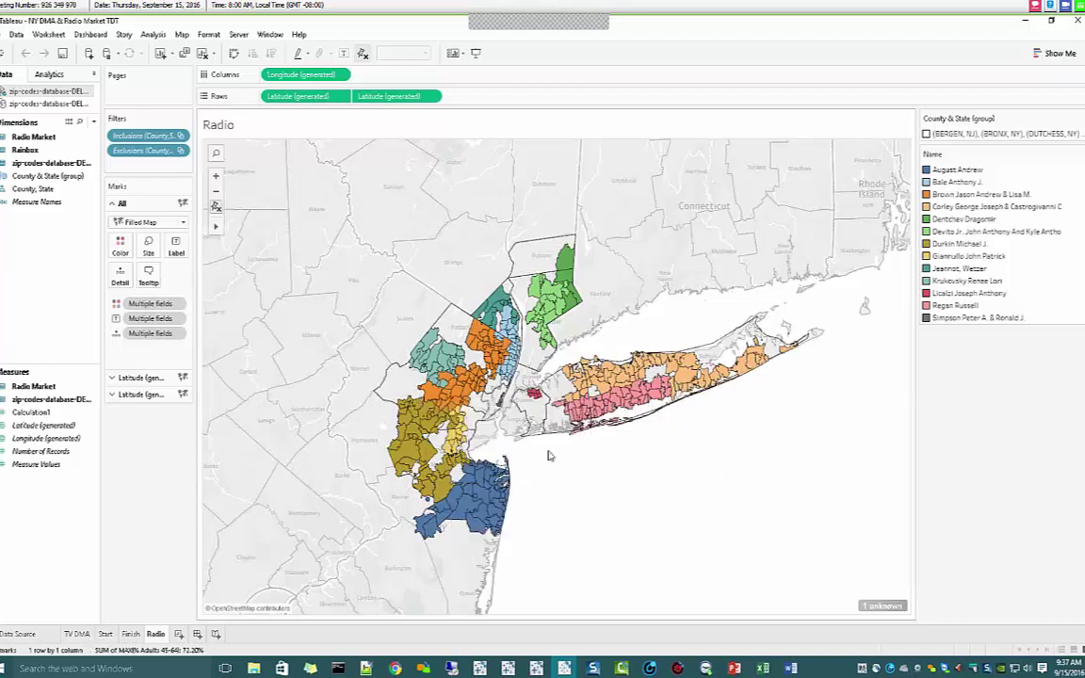
Step: On the Start sheet, filter the map to Ajax Cleaners and group all its marks by Zip Code
left_click(104, 634)
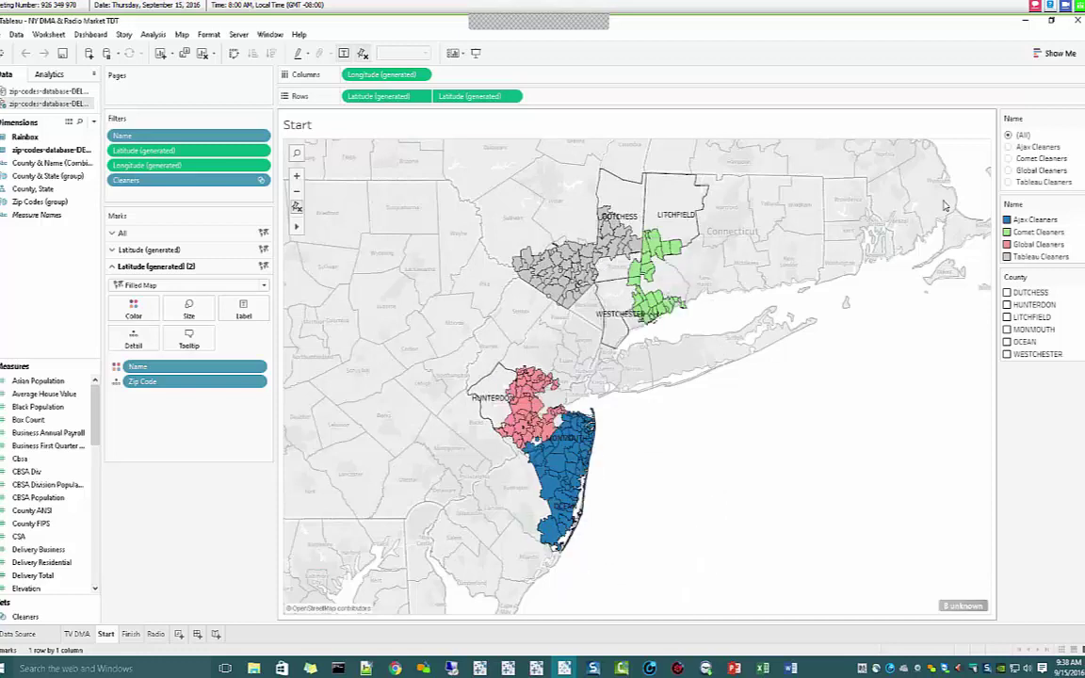
left_click(1008, 147)
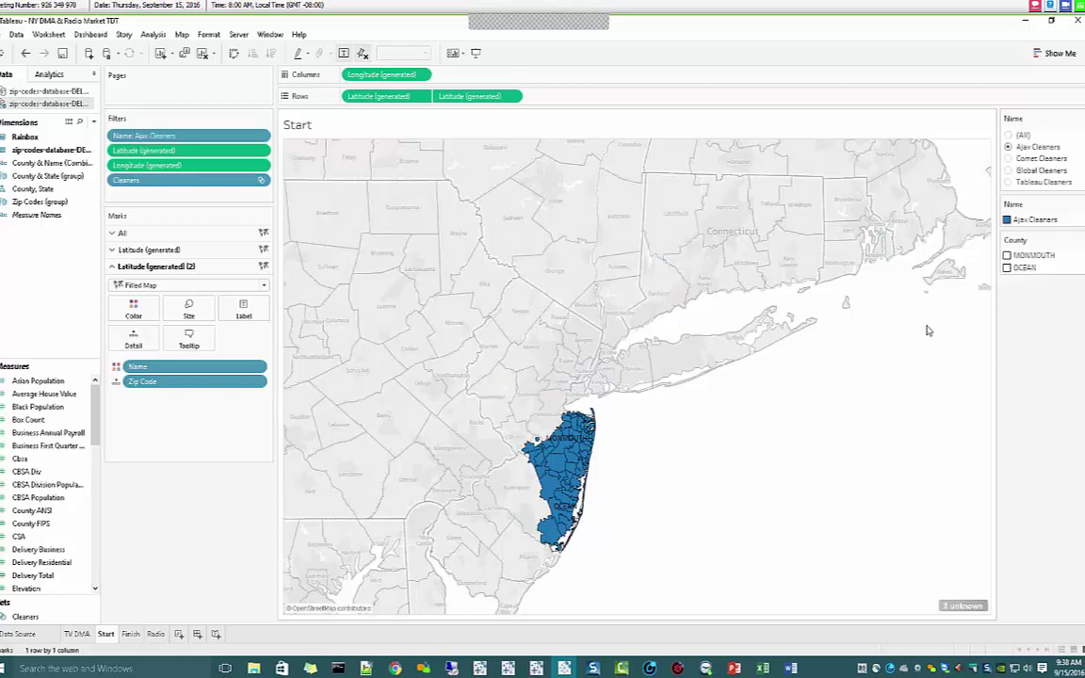
left_click_drag(480, 357, 621, 582)
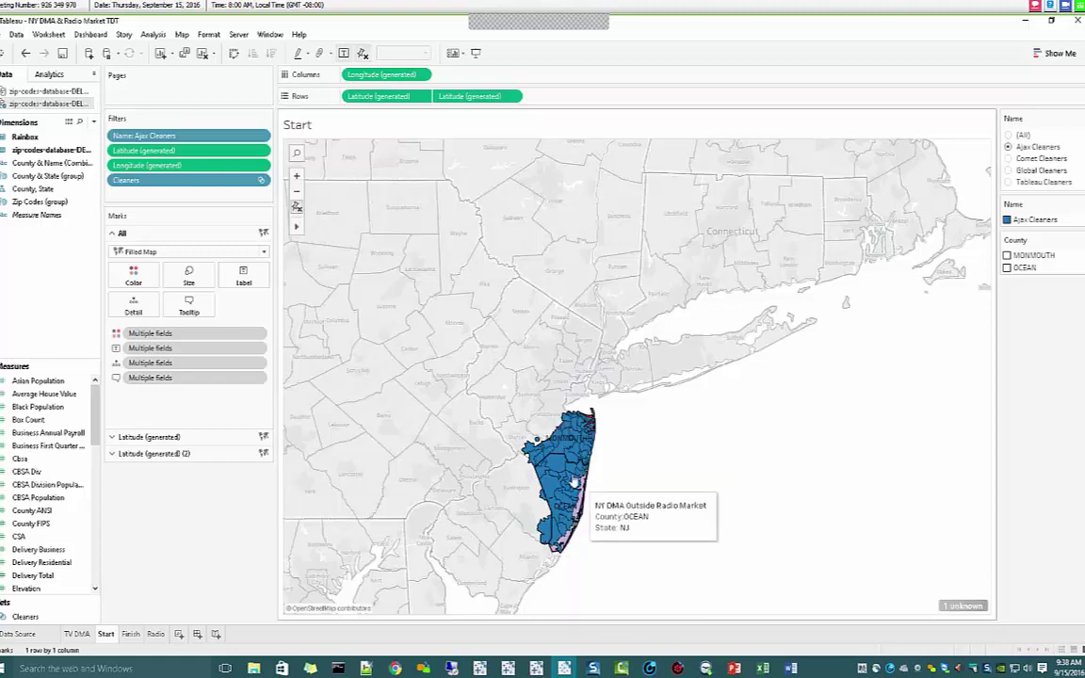
right_click(558, 467)
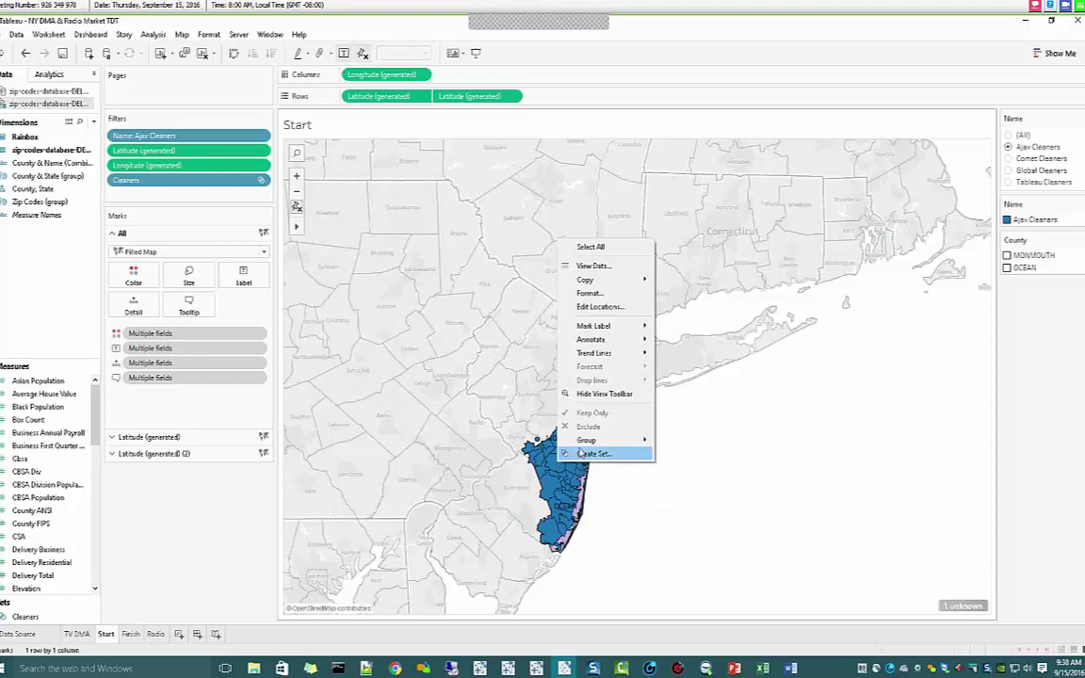
mouse_move(588, 441)
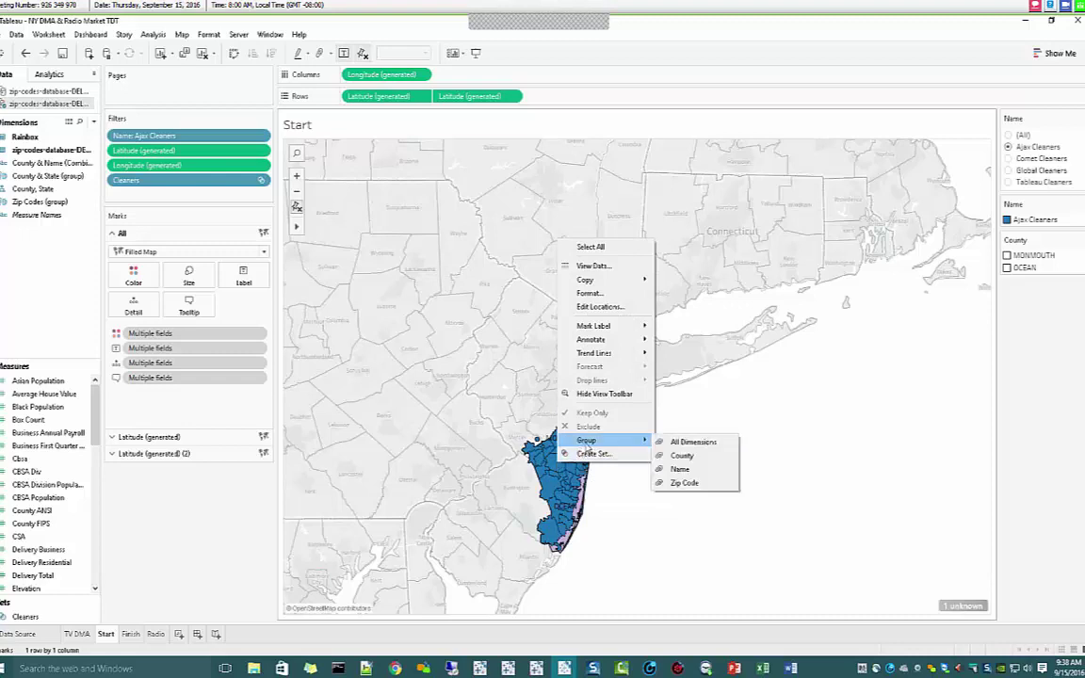
left_click(685, 483)
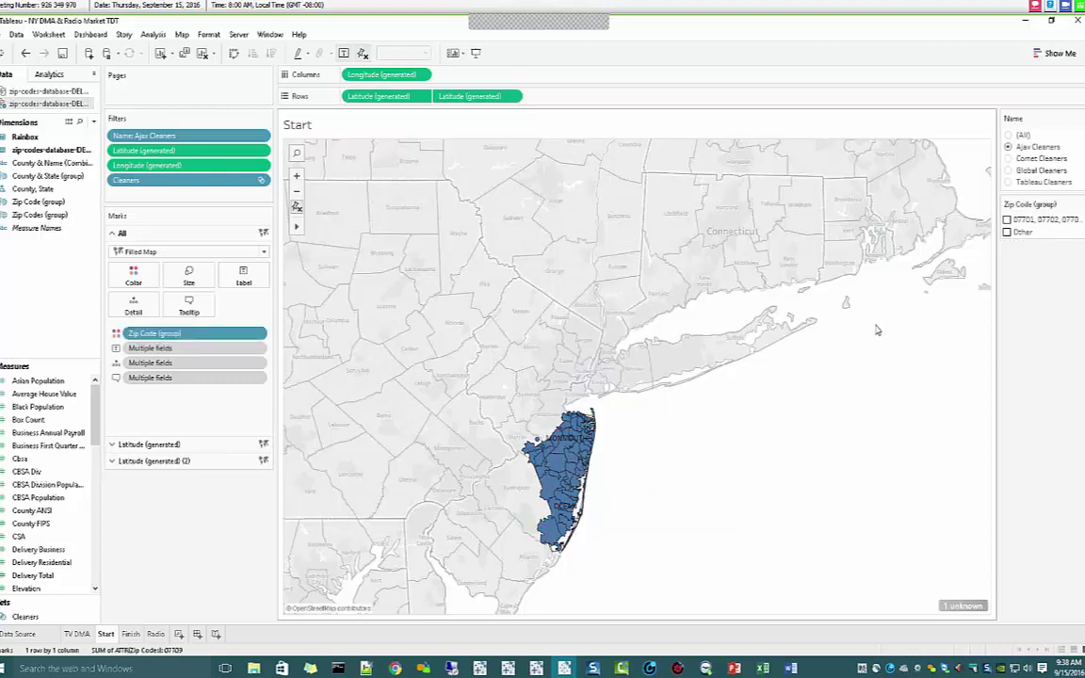
Step: Filter the map to Comet Cleaners and combine its marks into another zip code group
left_click(1007, 158)
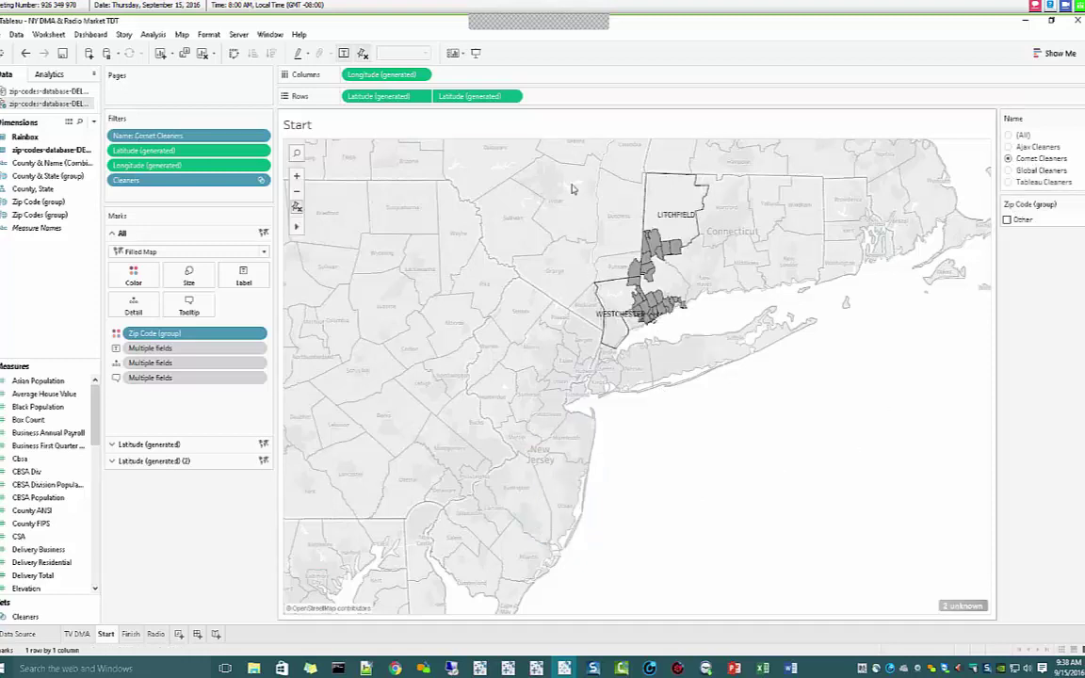
left_click_drag(489, 132, 788, 440)
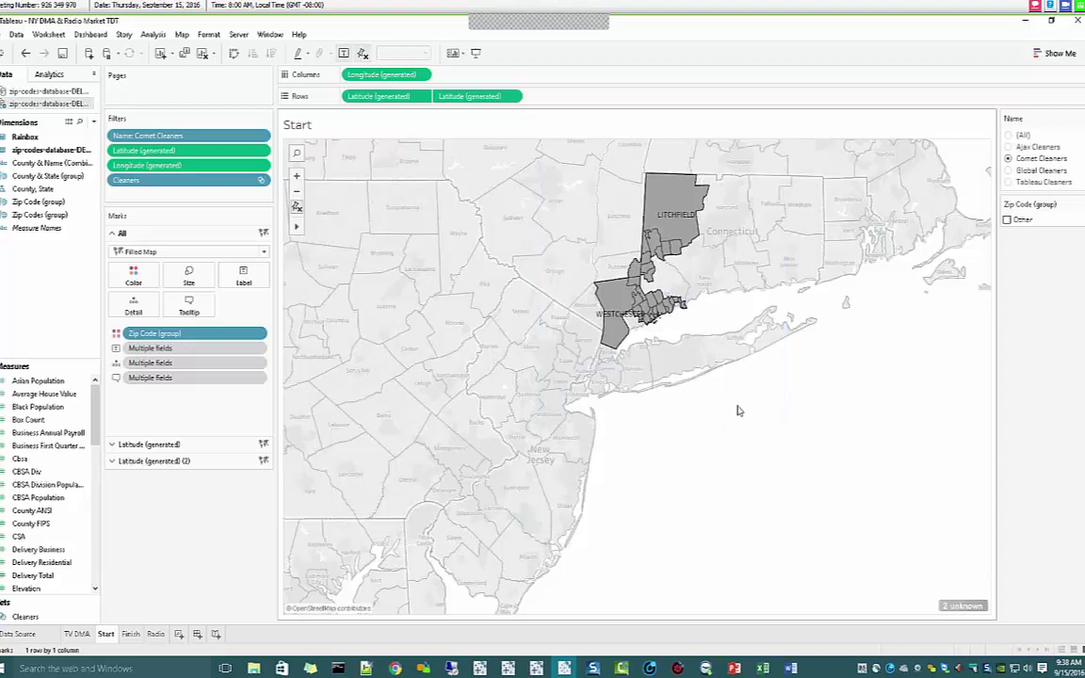
right_click(651, 236)
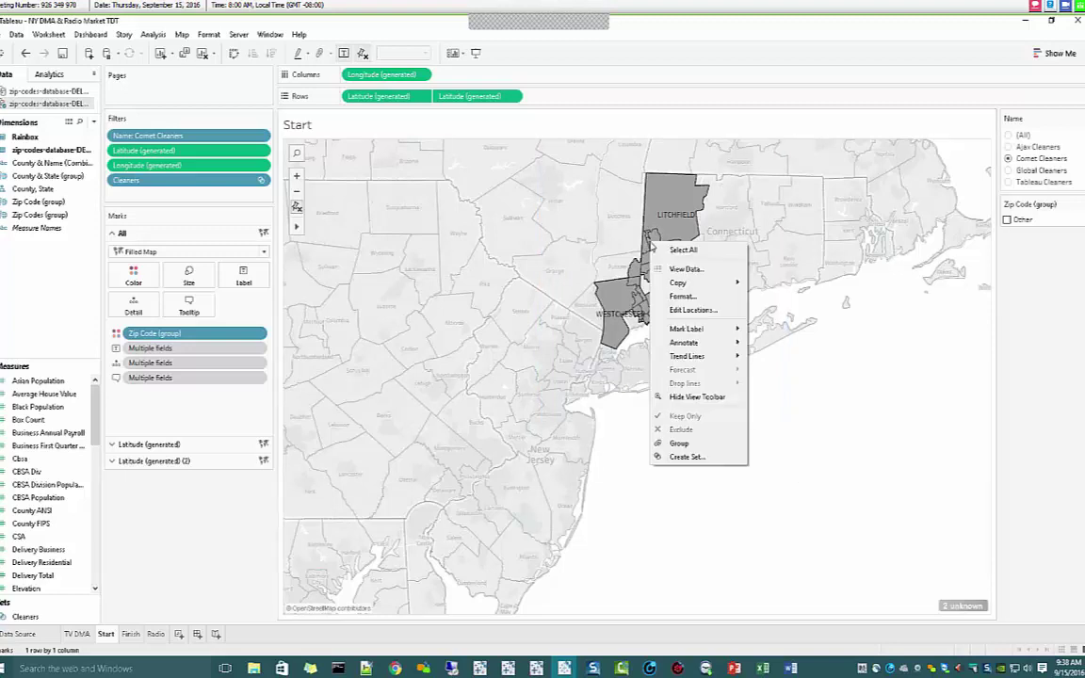
left_click(690, 403)
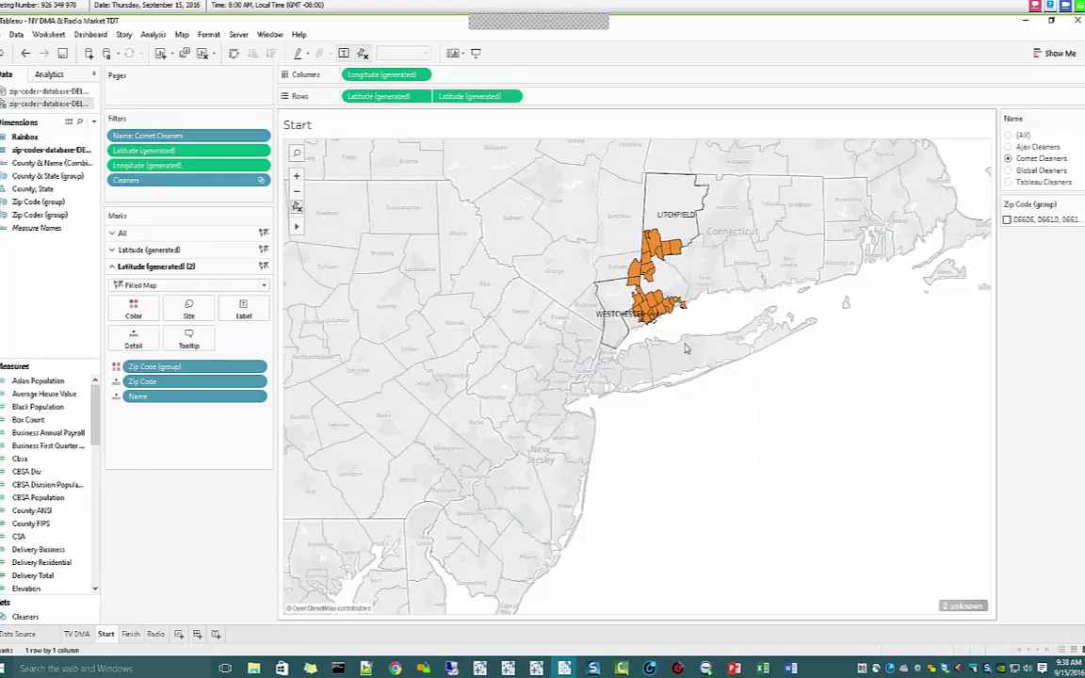
Step: Filter the map to Global Cleaners and combine all its marks into a zip code group
left_click(1008, 171)
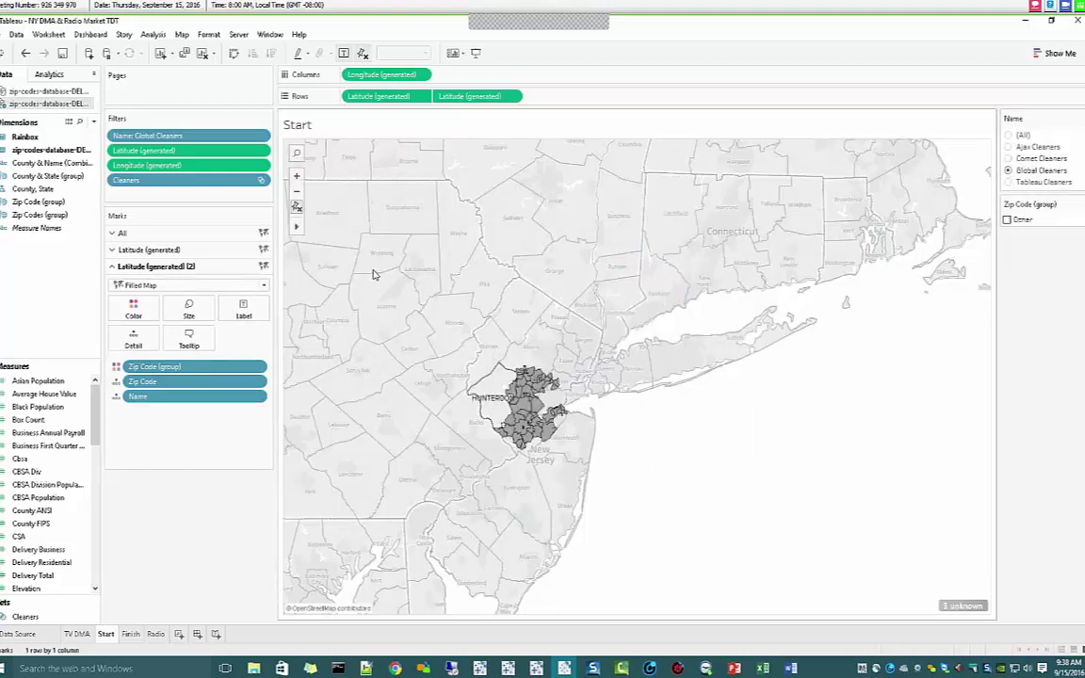
left_click_drag(393, 251, 552, 442)
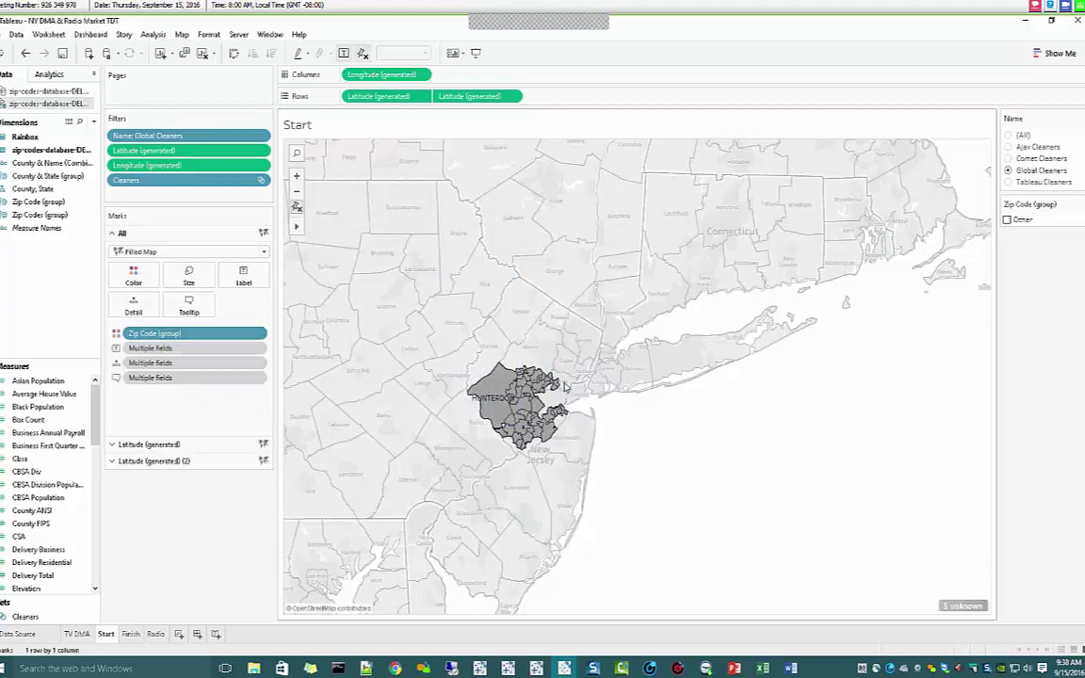
right_click(516, 403)
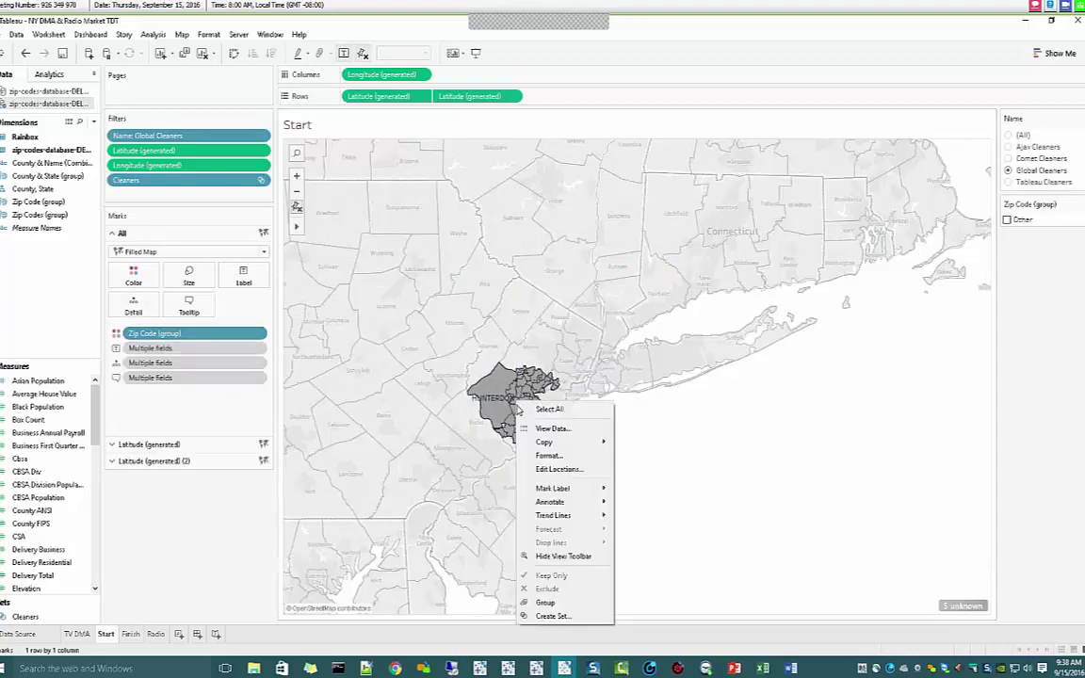
left_click(545, 602)
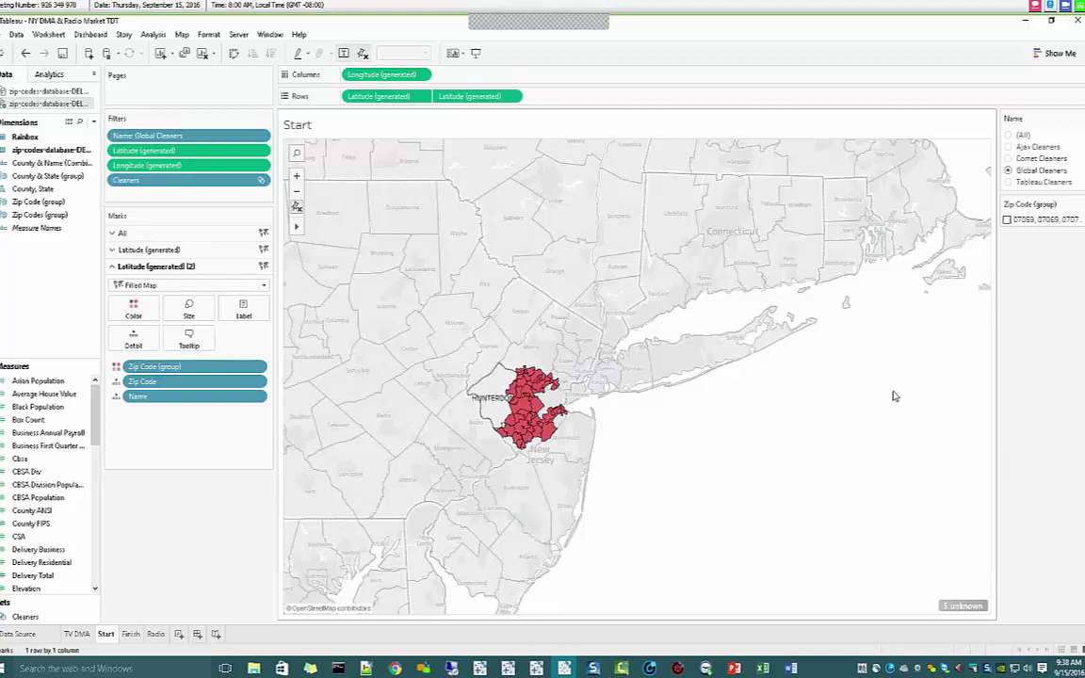
Step: Filter the map to Tableau Cleaners, group all its marks by zip code, and show all cleaners again
left_click(1008, 182)
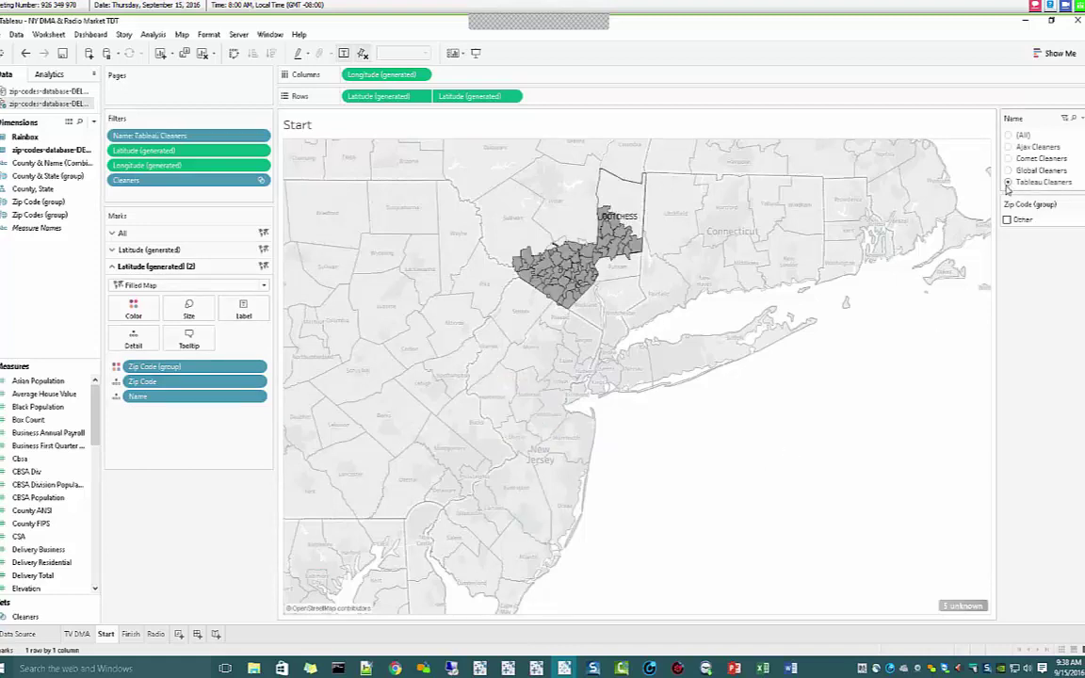
left_click_drag(463, 170, 699, 336)
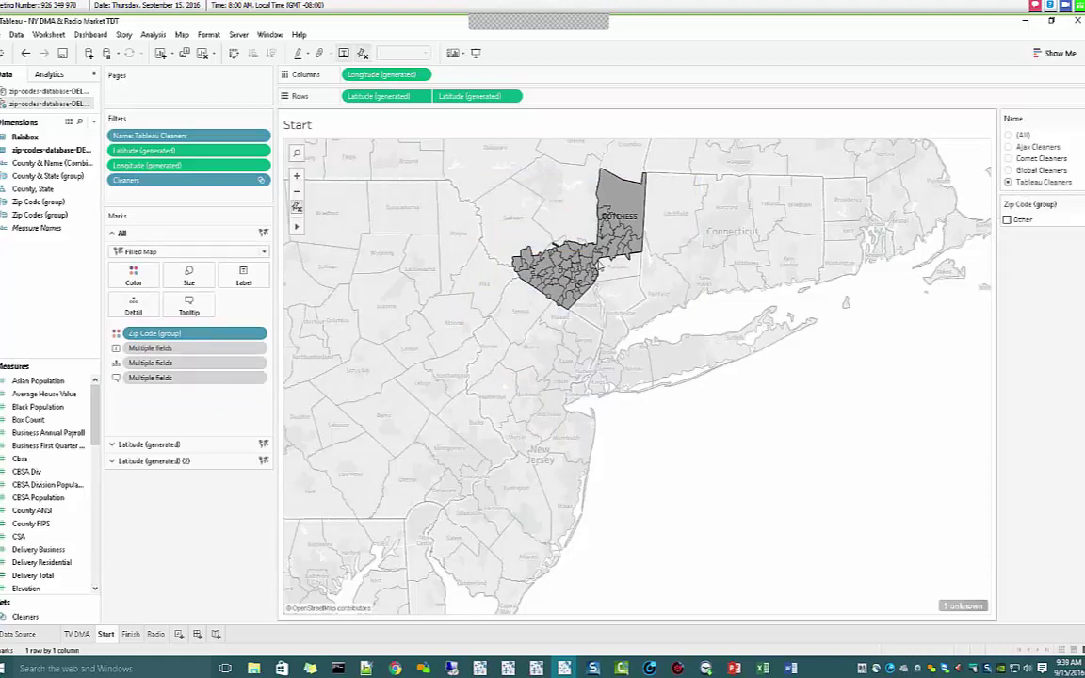
right_click(596, 256)
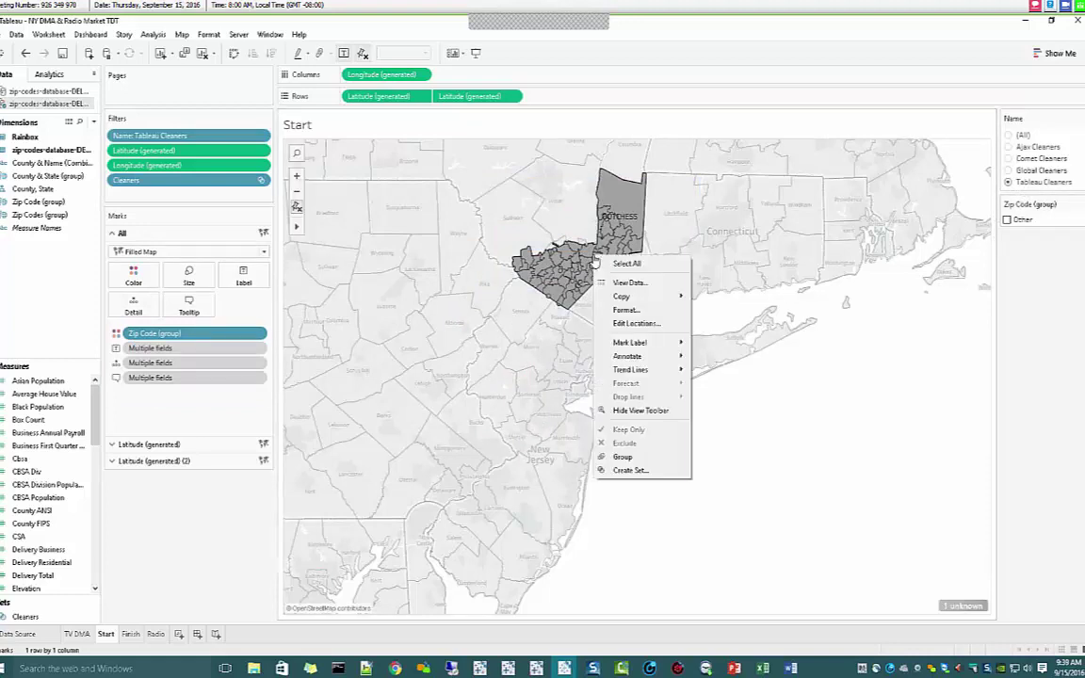
left_click(624, 458)
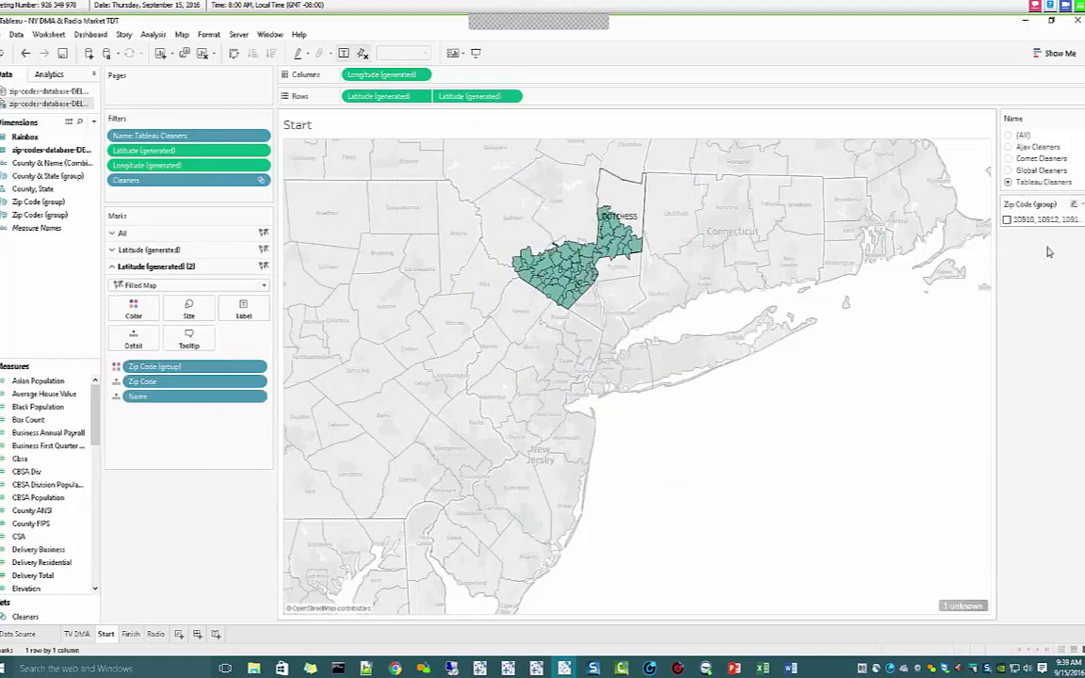
left_click(1009, 136)
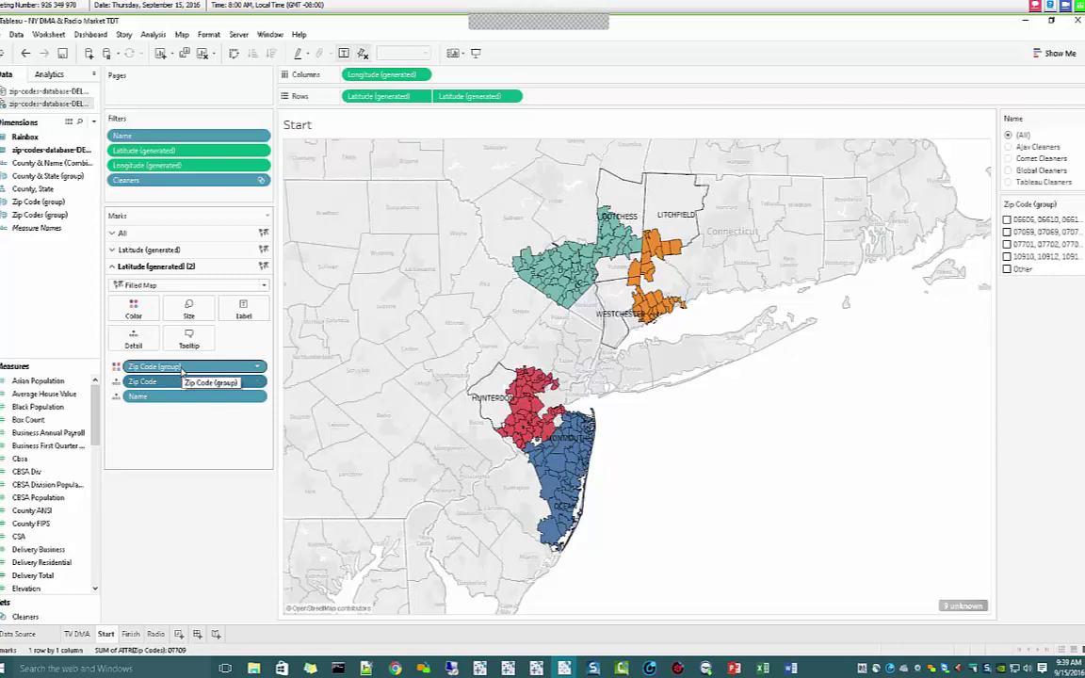
Step: Remove Zip Code from the second latitude layer's marks and exclude the Other zip code group from the map
left_click_drag(167, 383, 160, 517)
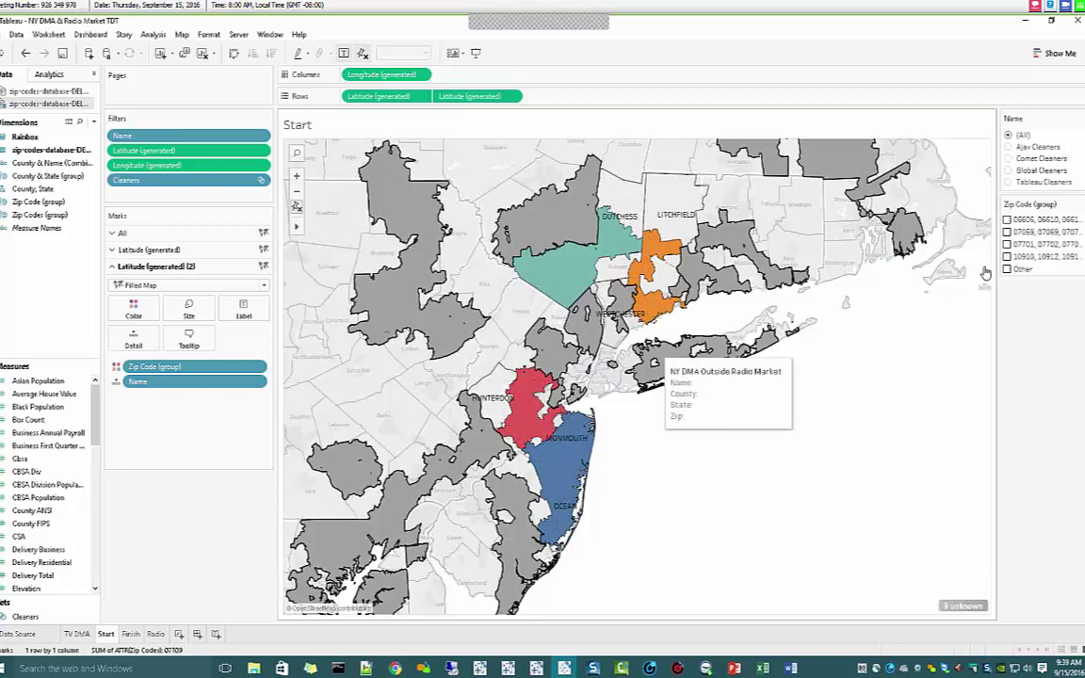
right_click(1023, 269)
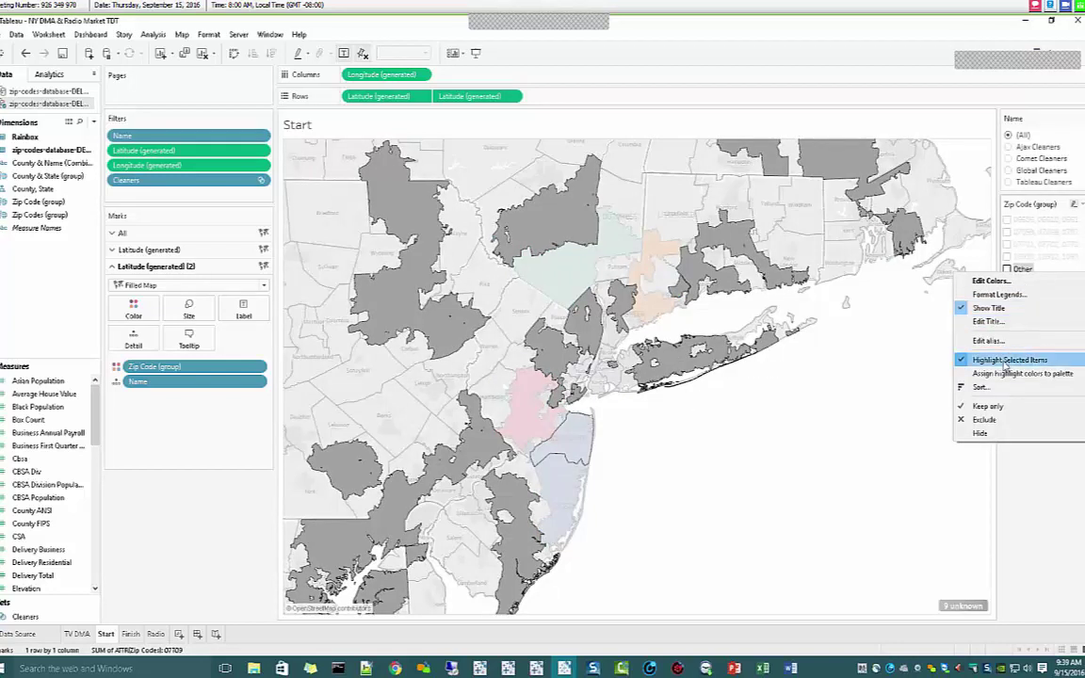
left_click(977, 427)
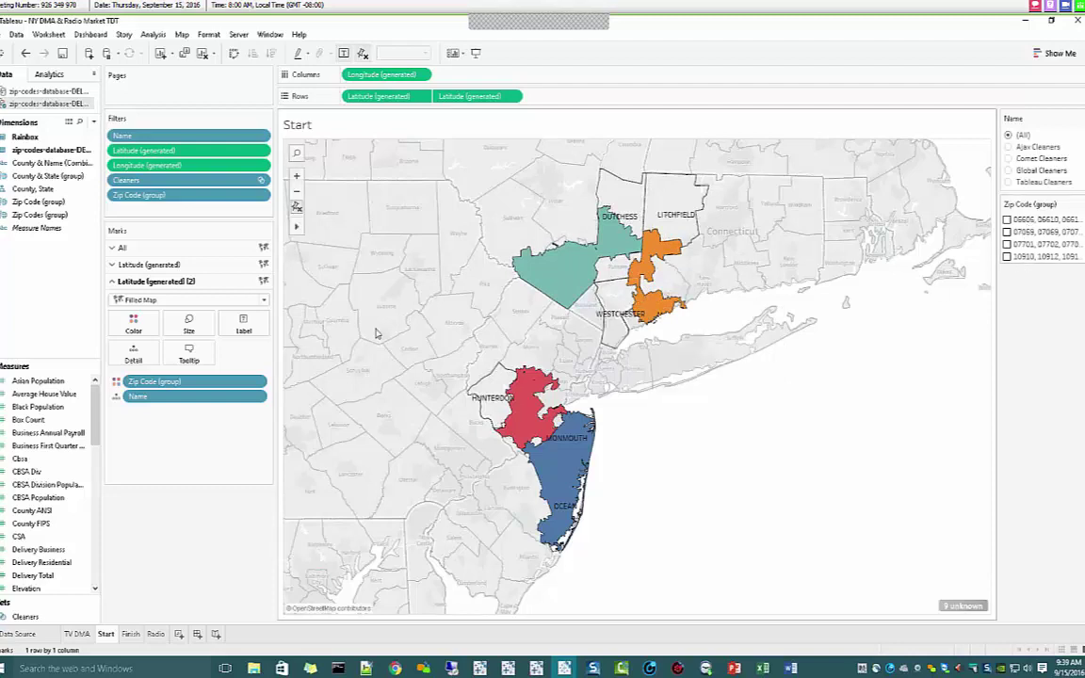
Step: Check the first latitude layer's color and border settings and remove Zip Code (group) from its color encoding
left_click(134, 266)
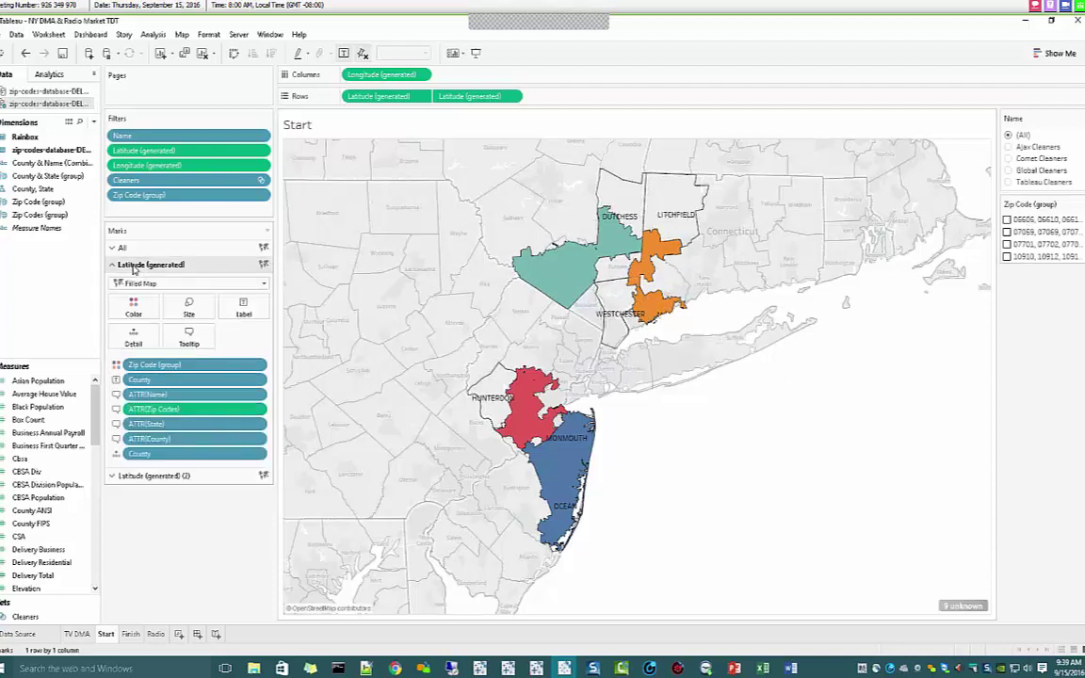
mouse_move(697, 183)
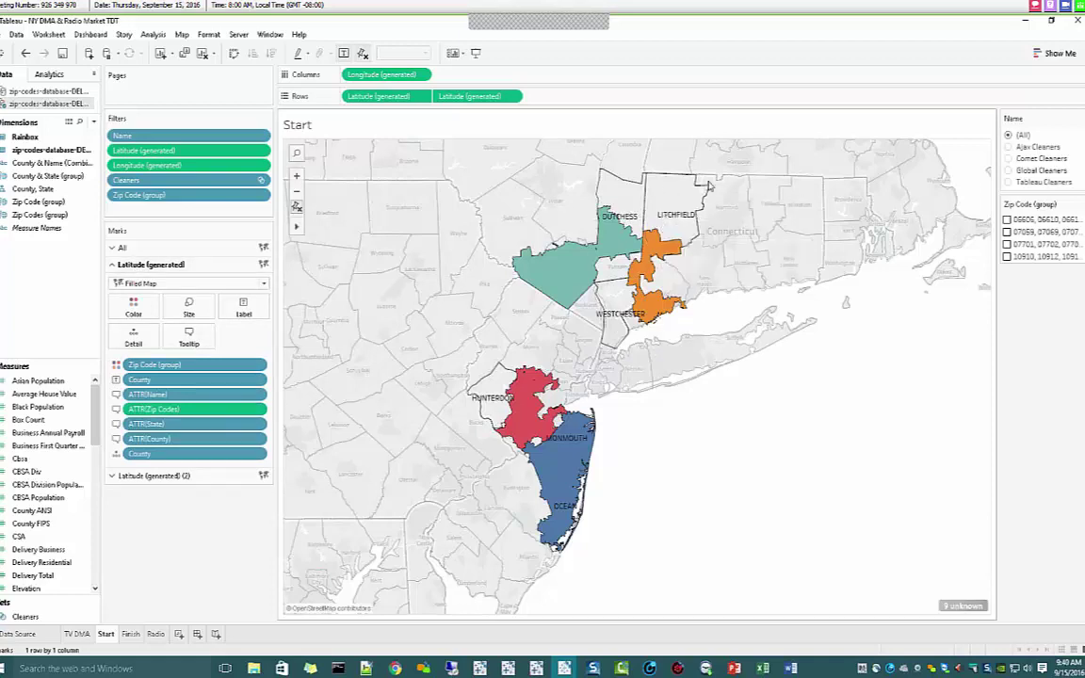
mouse_move(620, 328)
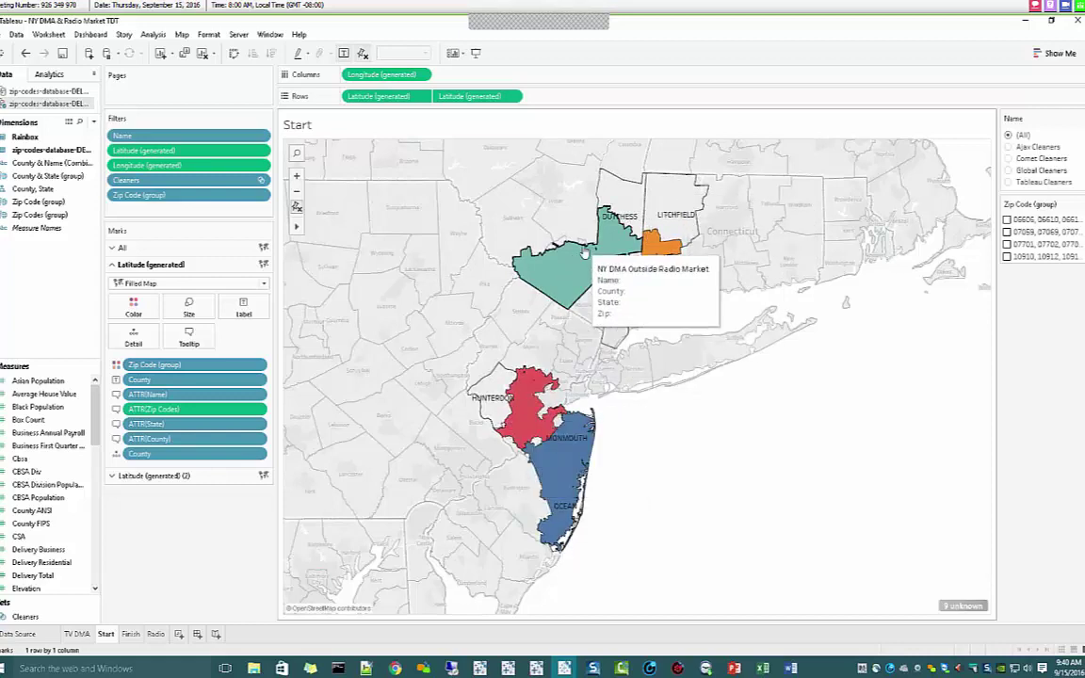
left_click(132, 309)
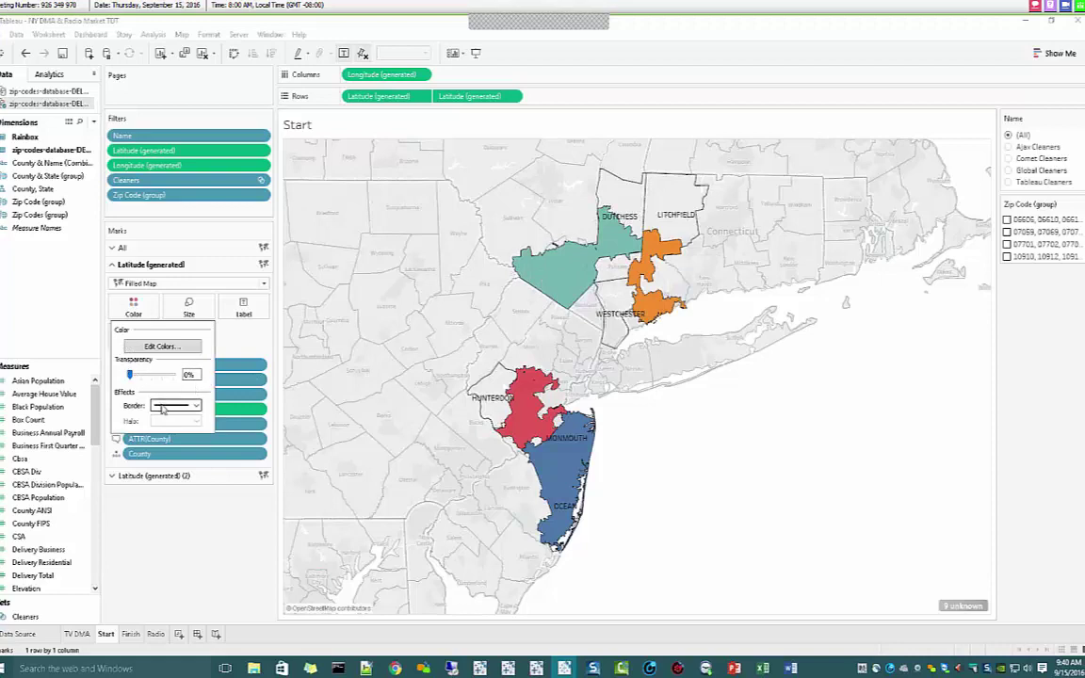
left_click(133, 571)
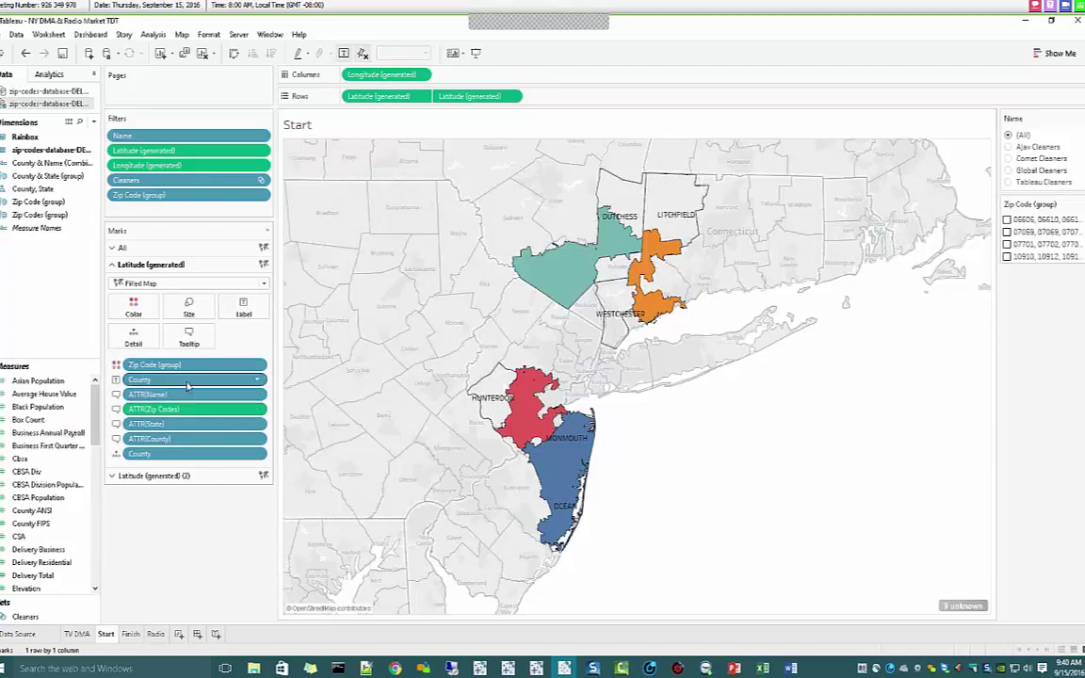
left_click_drag(175, 365, 165, 543)
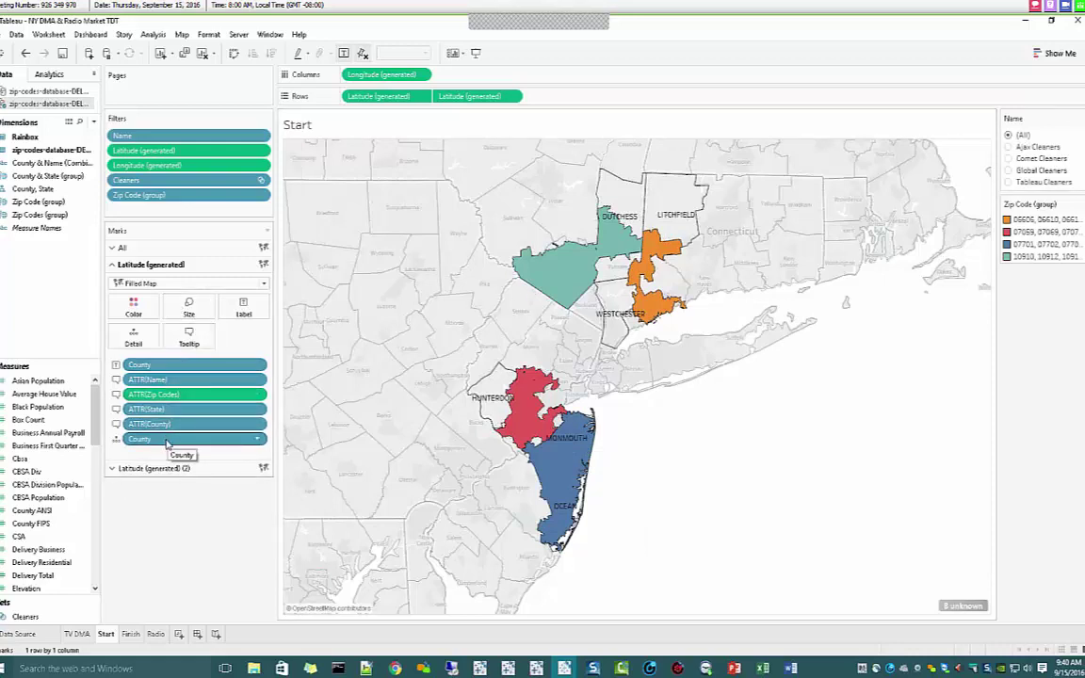
Step: Turn off the county mark labels on the first latitude layer
left_click(237, 304)
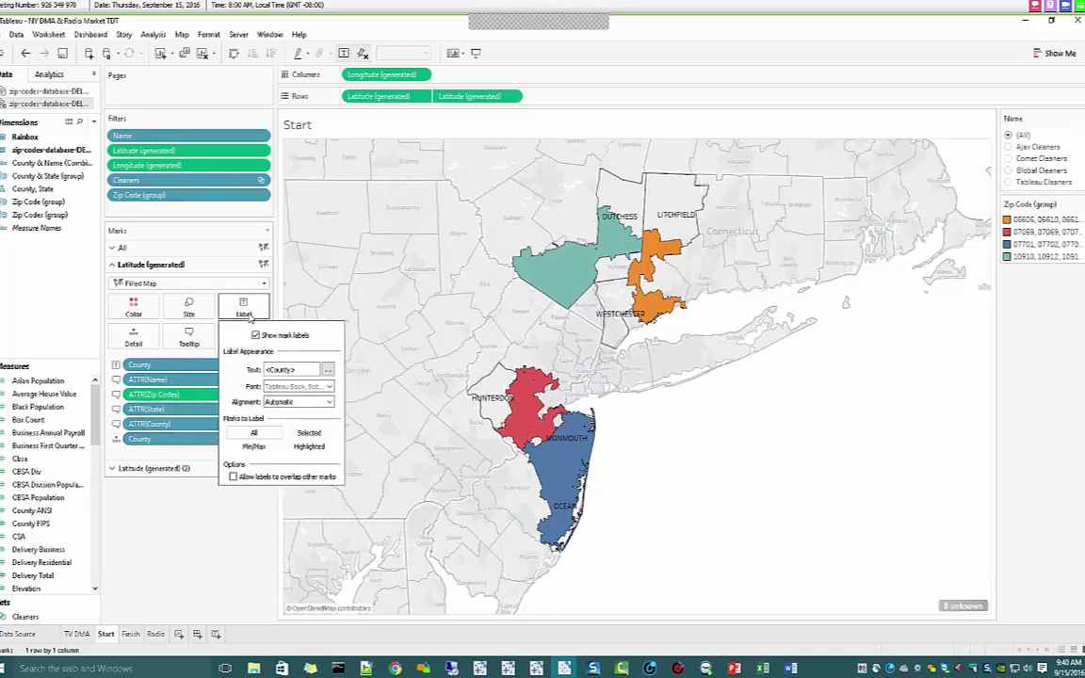
left_click(254, 336)
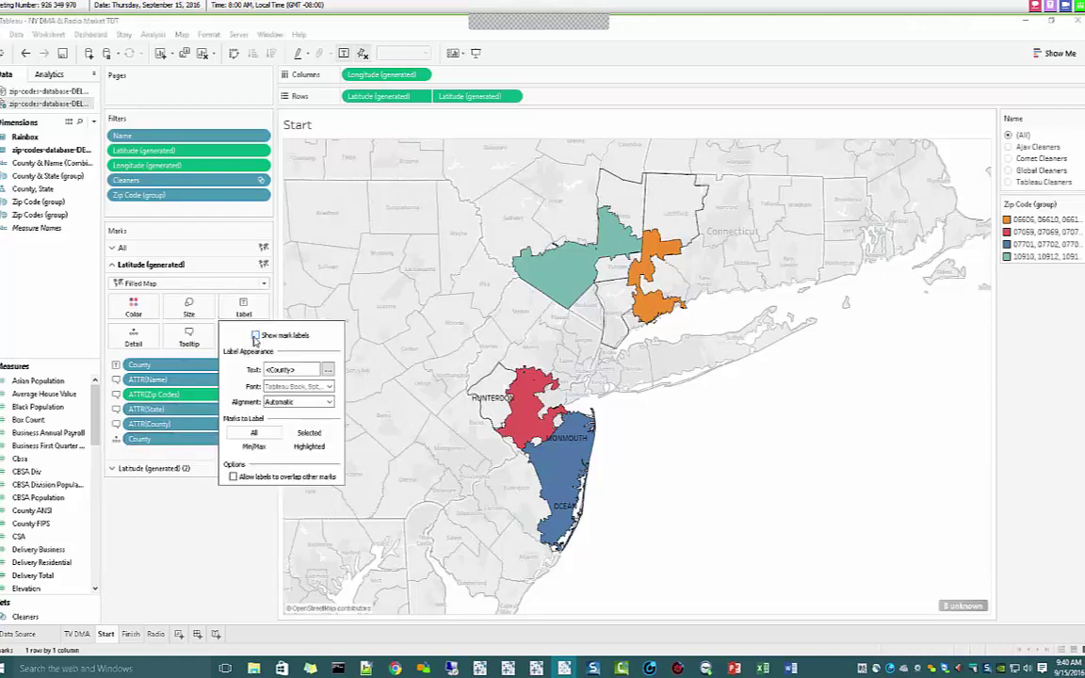
left_click(148, 545)
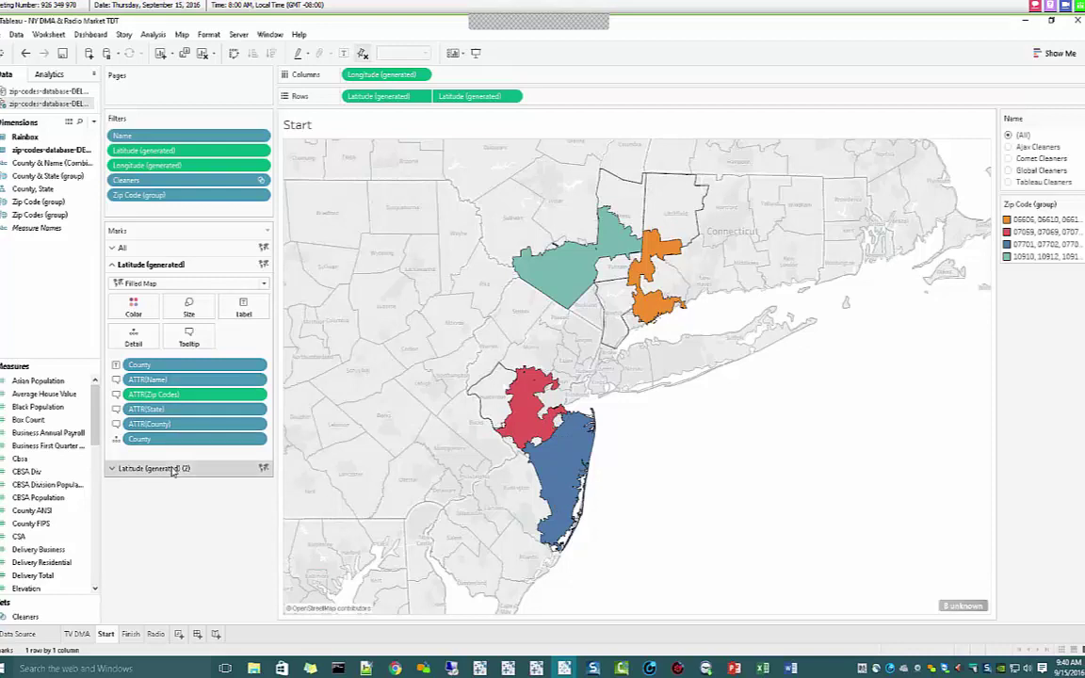
Step: Label the second latitude layer's territories with Zip Code (group)
left_click(141, 468)
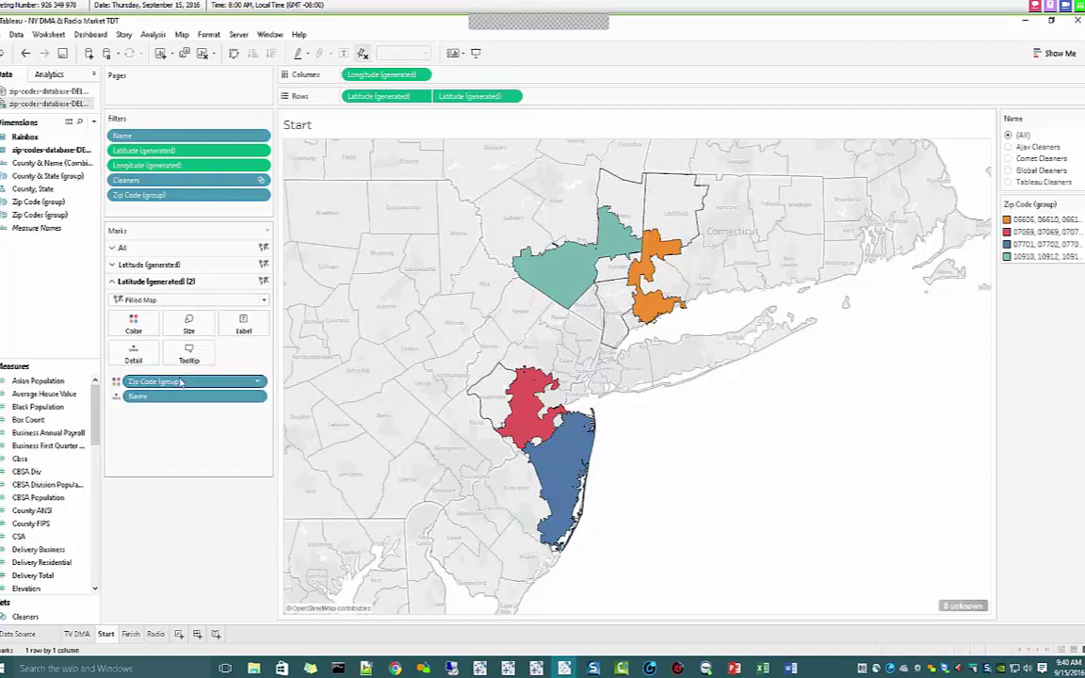
left_click_drag(155, 382, 250, 326)
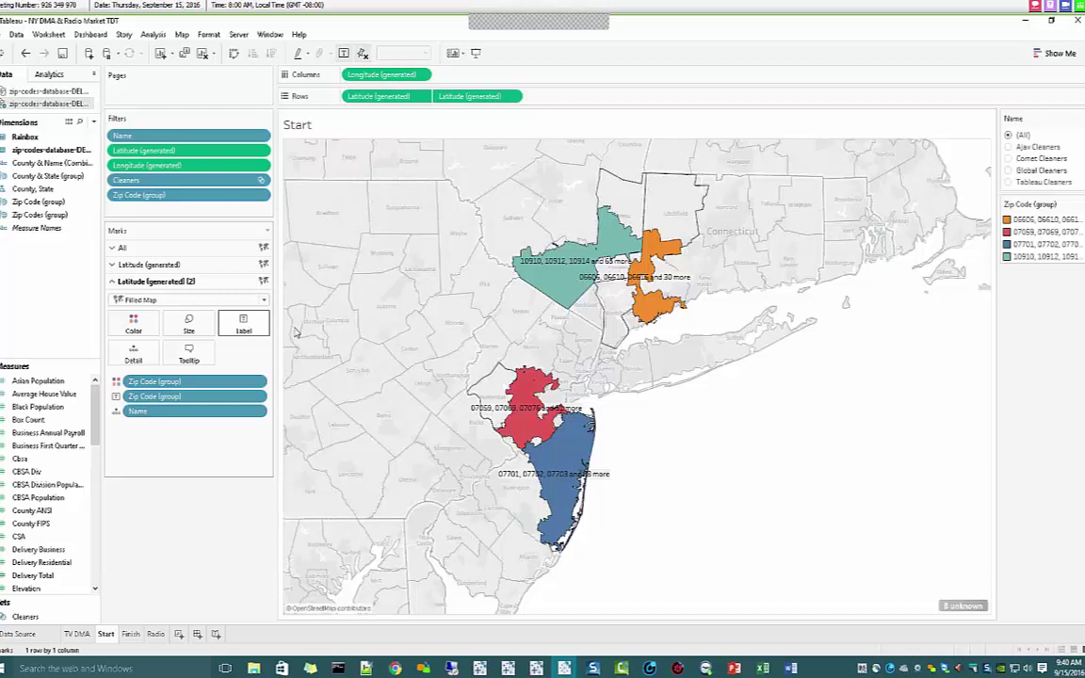
left_click(1038, 222)
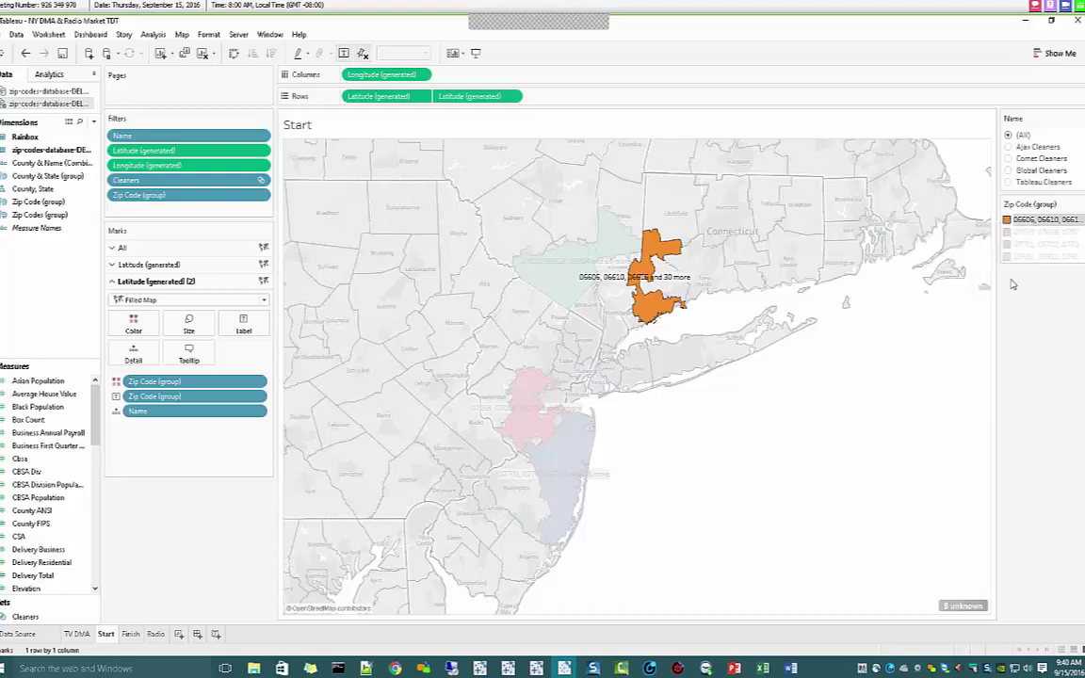
left_click(921, 286)
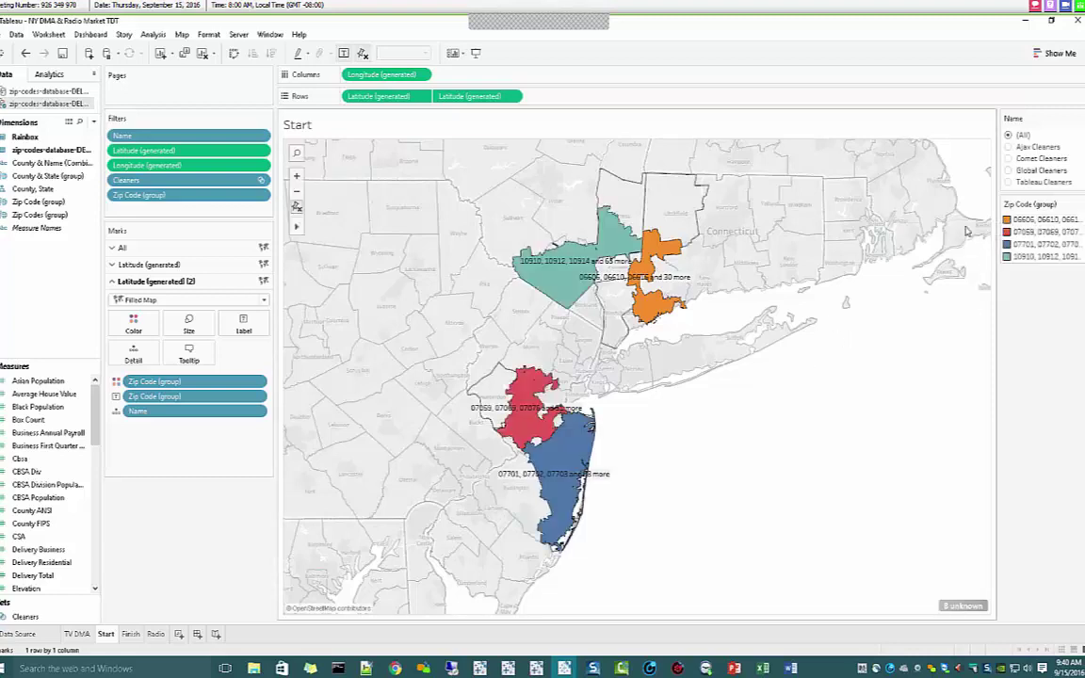
Step: Filter the map to Ajax Cleaners and set its zip code group's alias to "Ajax Cleaners"
left_click(1008, 148)
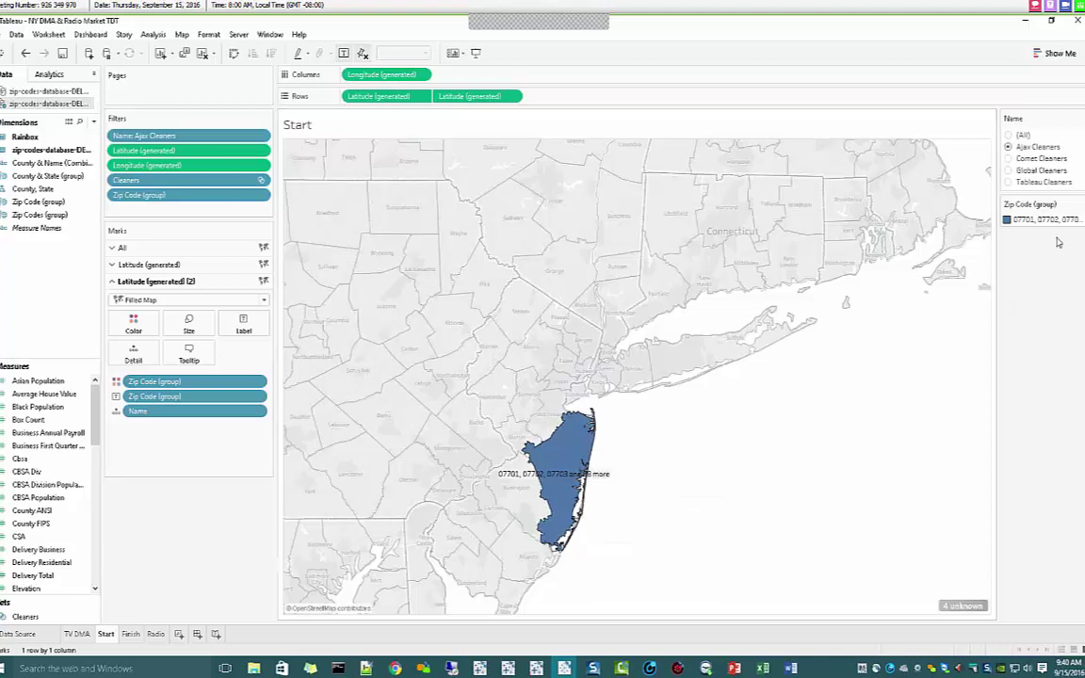
left_click(1079, 205)
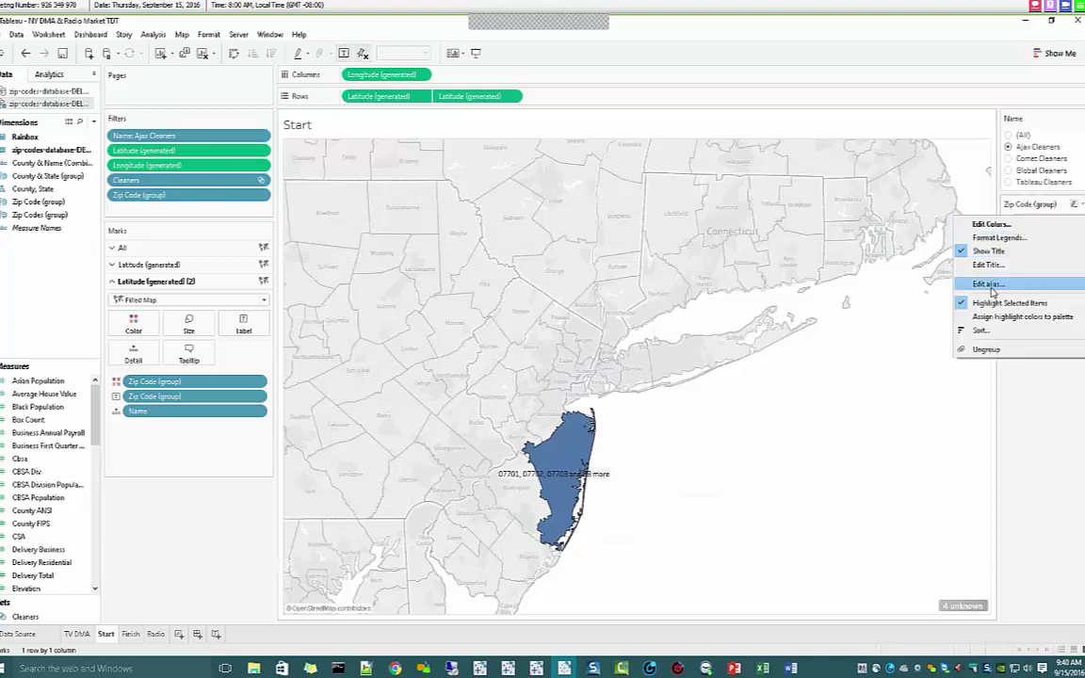
left_click(991, 286)
type("Aja")
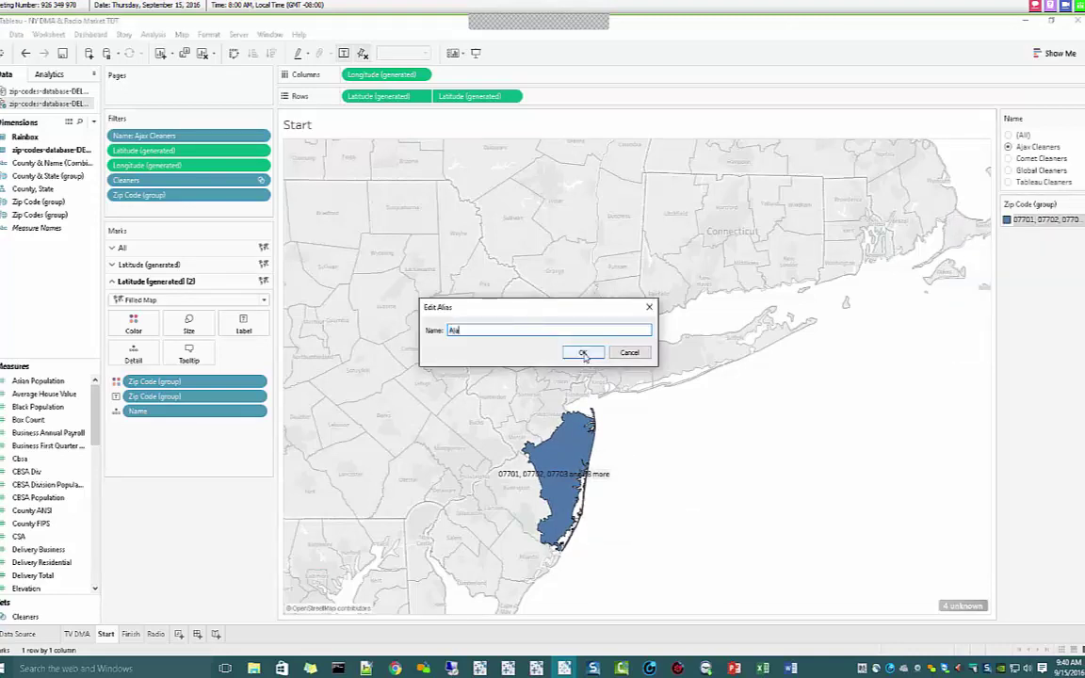
type("x Cleaners")
left_click(583, 353)
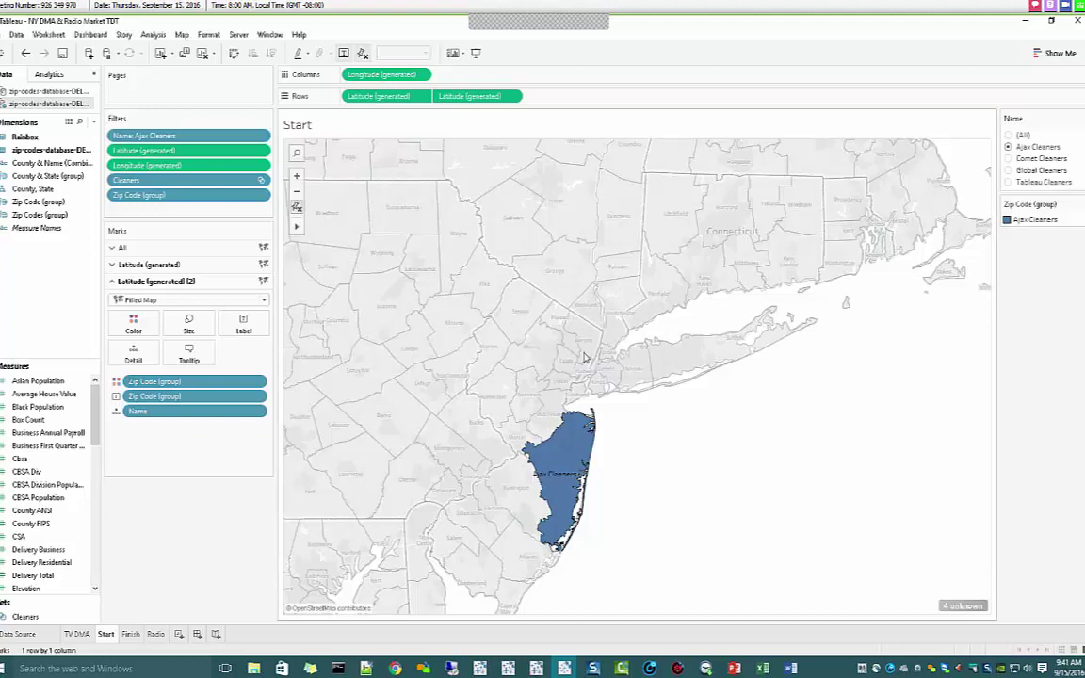
Step: Filter to Comet Cleaners, set its zip code group's alias to "Coment", and show all cleaners again
left_click(1035, 159)
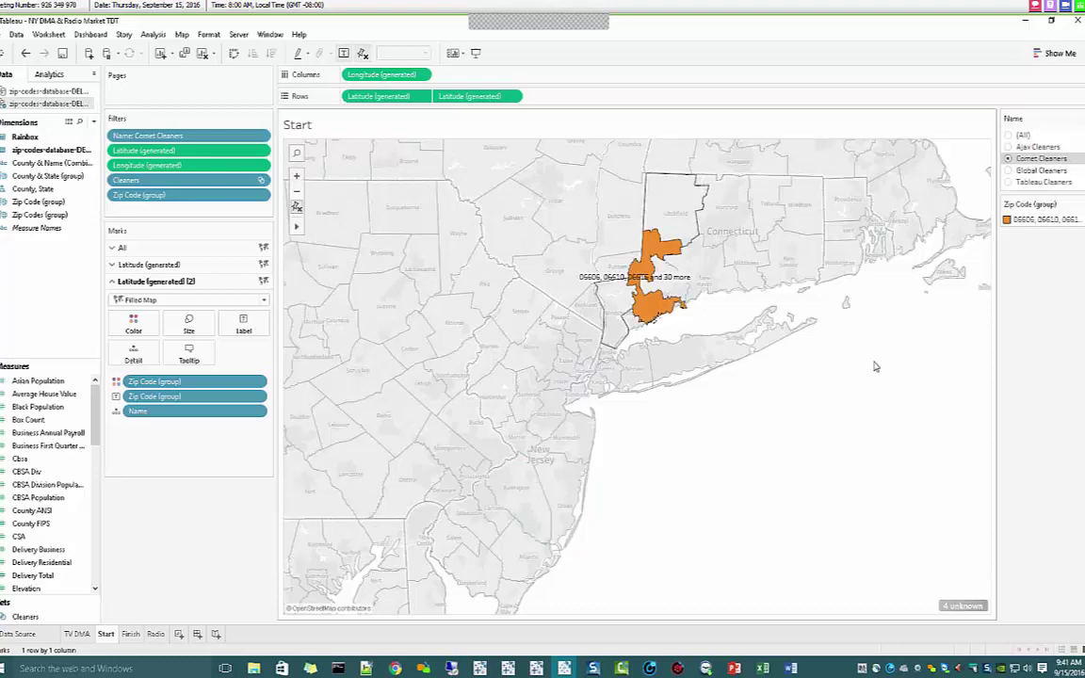
double_click(1023, 221)
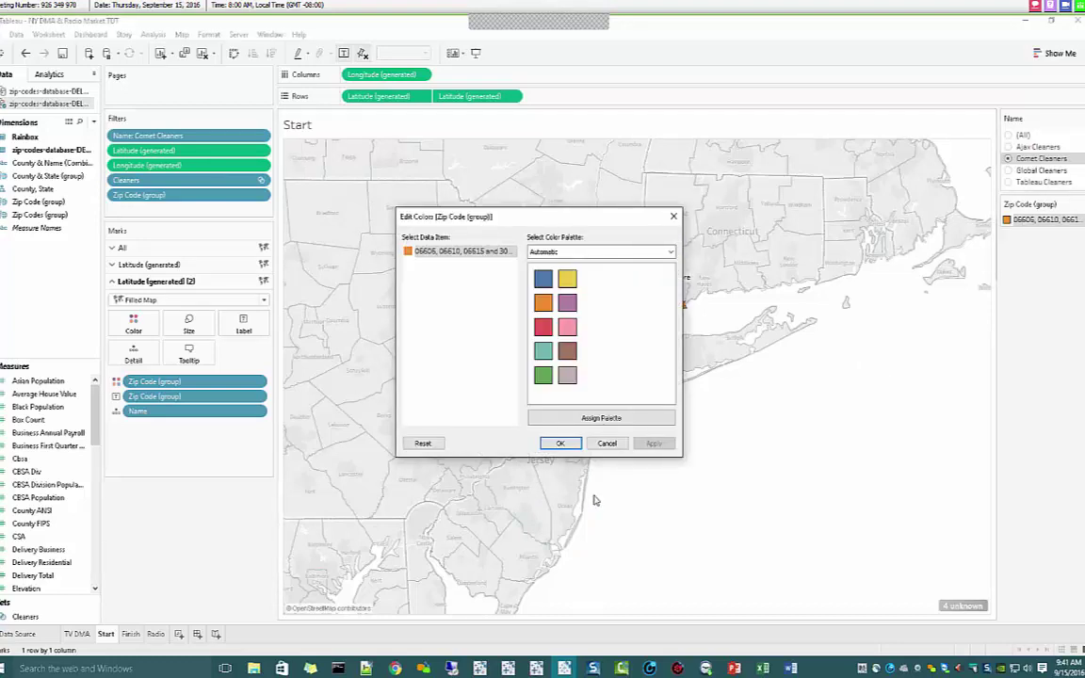
left_click(607, 444)
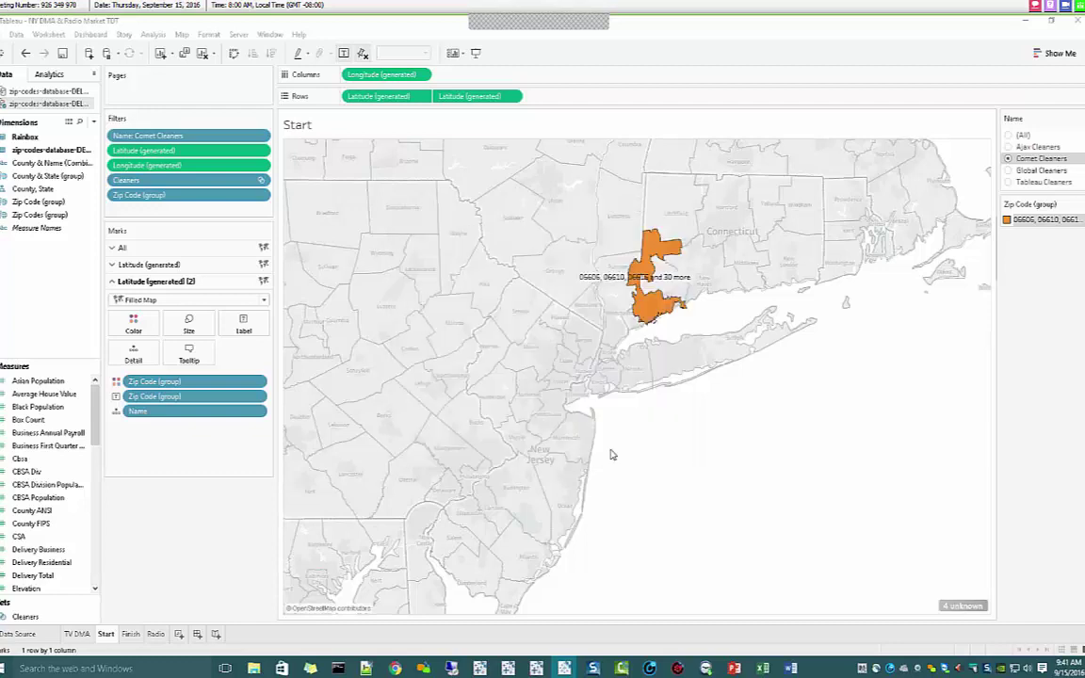
right_click(1029, 211)
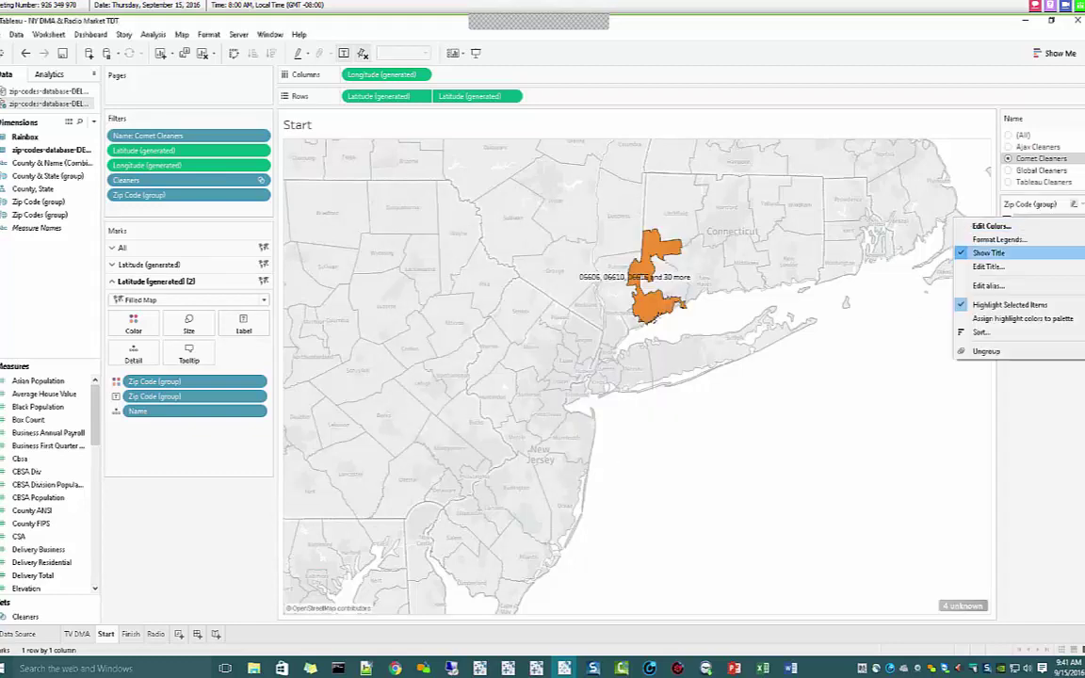
left_click(987, 284)
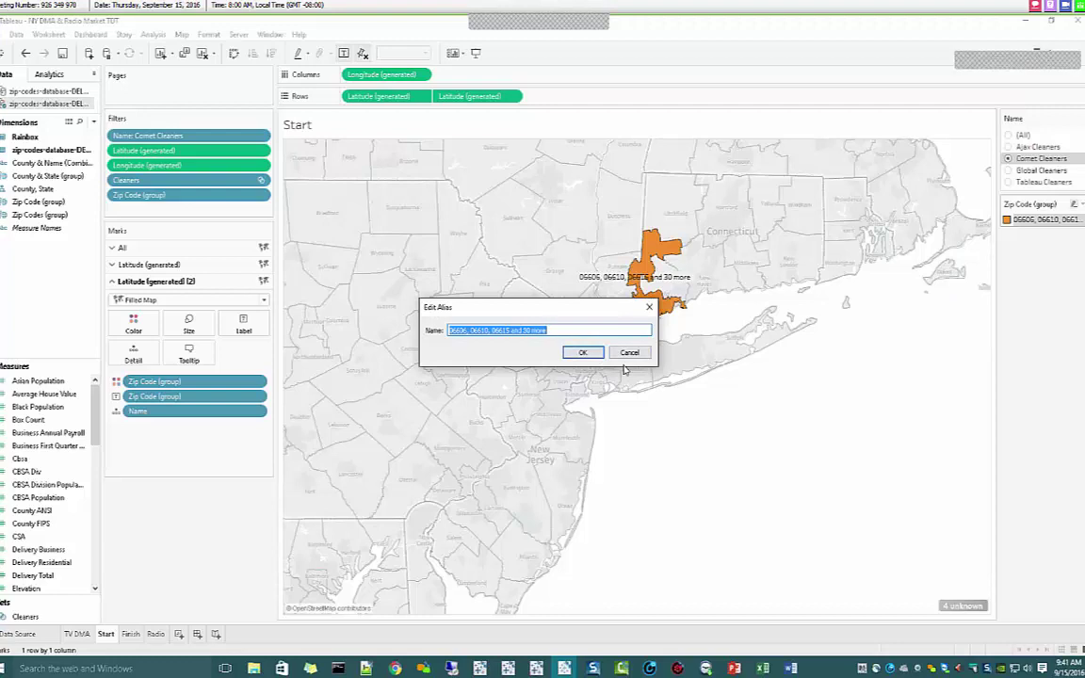
type("Comet")
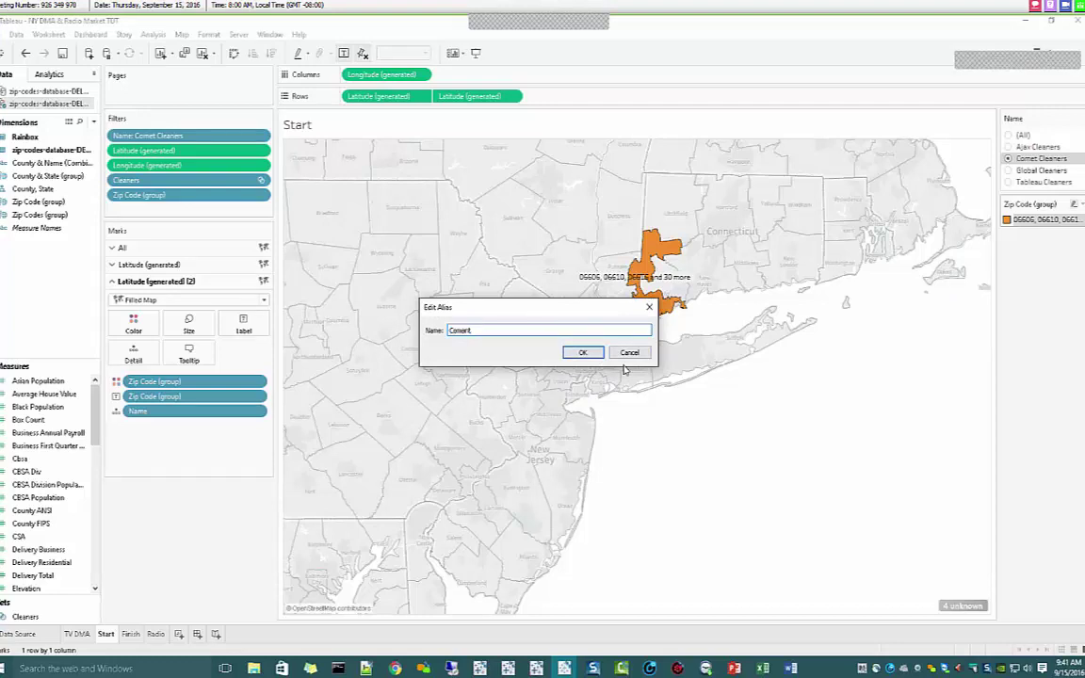
left_click(580, 354)
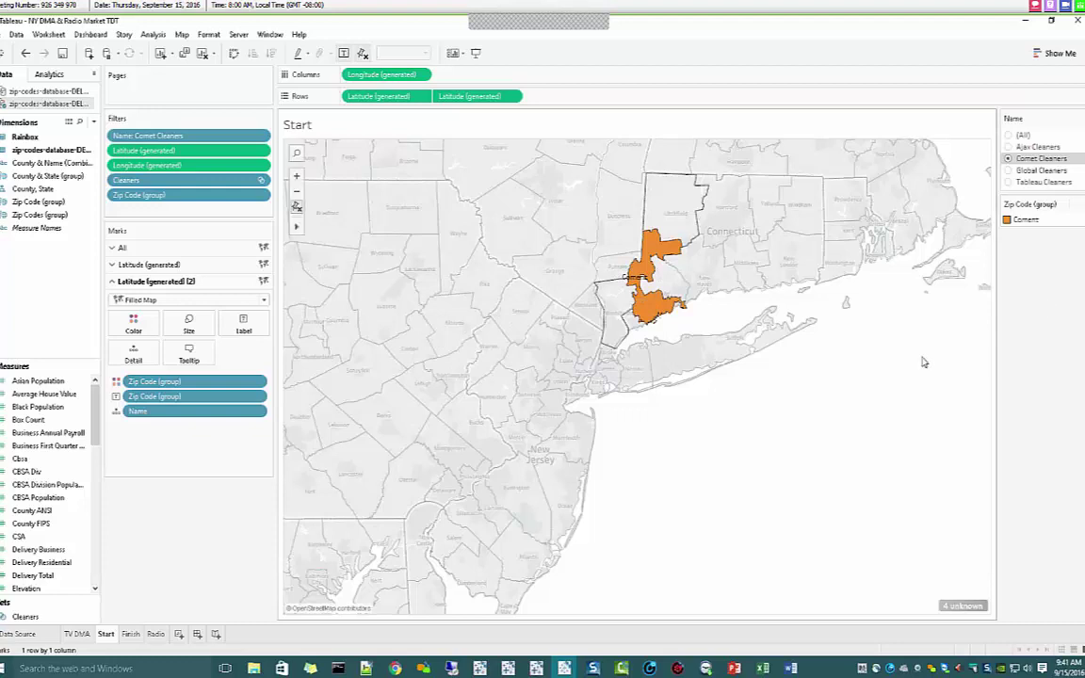
left_click(1017, 134)
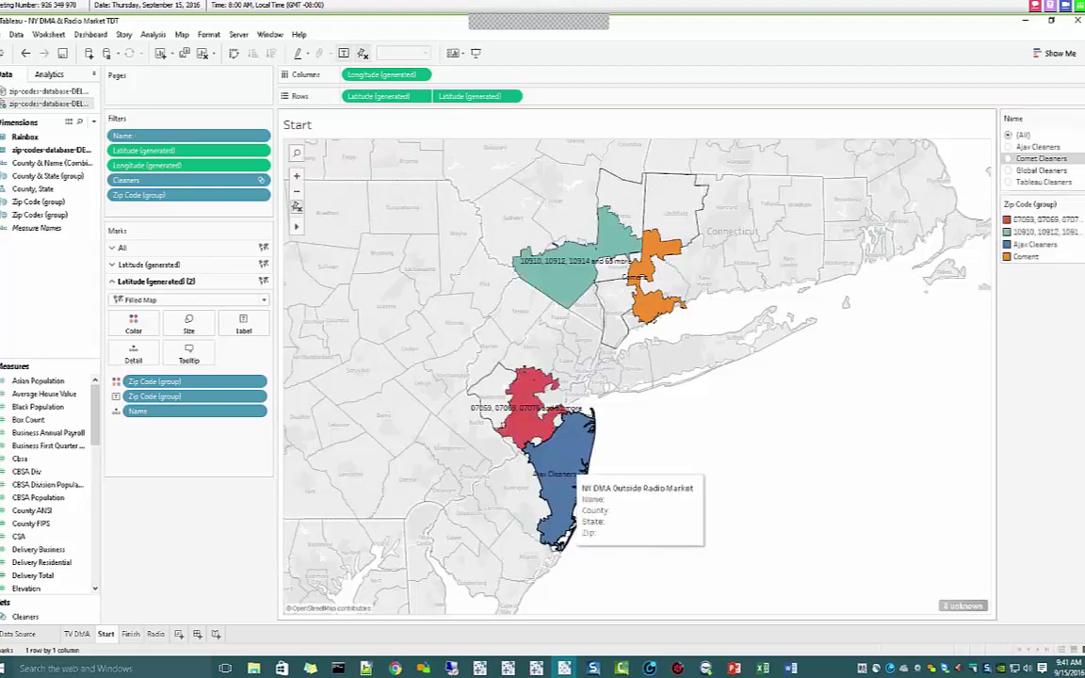